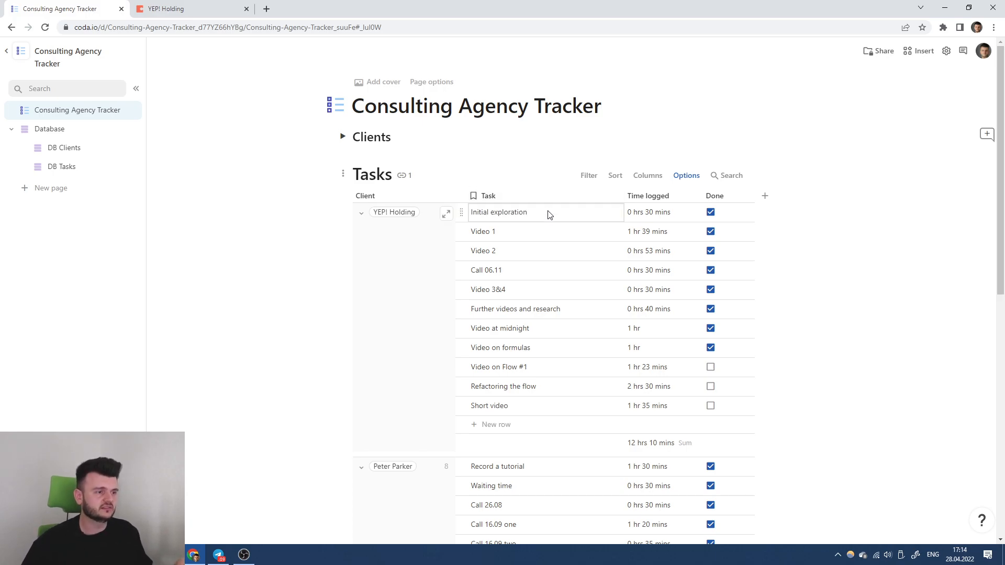
Scroll the Consulting Agency Tracker page to review the client-grouped Tasks table.
{"action": "scroll", "coordinate": [548, 213], "scroll_direction": "down", "scroll_amount": 3}
{"action": "scroll", "coordinate": [548, 213], "scroll_direction": "up", "scroll_amount": 3}
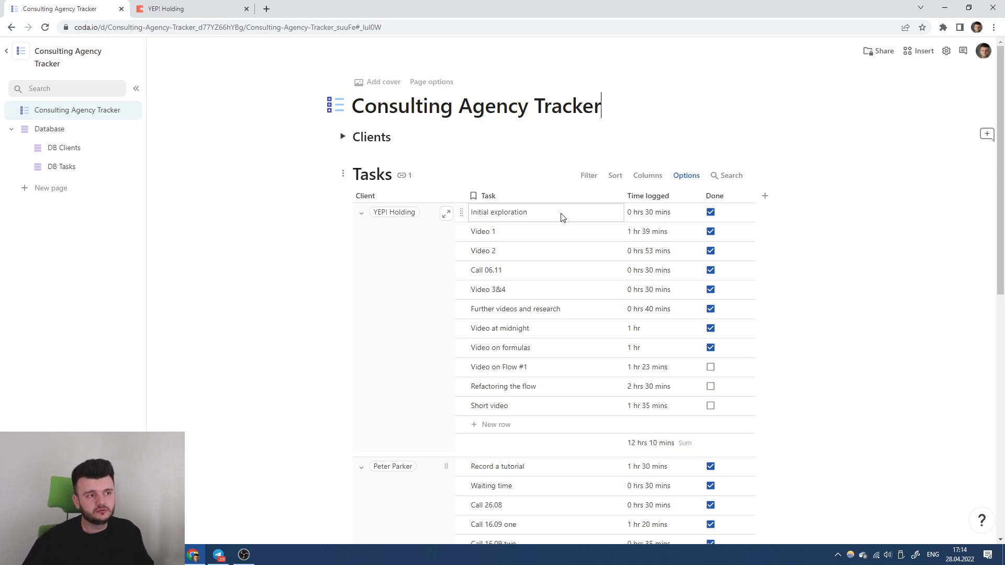
Add a subpage under DB Tasks titled 'OUT Tasks for YEP! Holding'.
{"action": "left_click", "coordinate": [73, 167]}
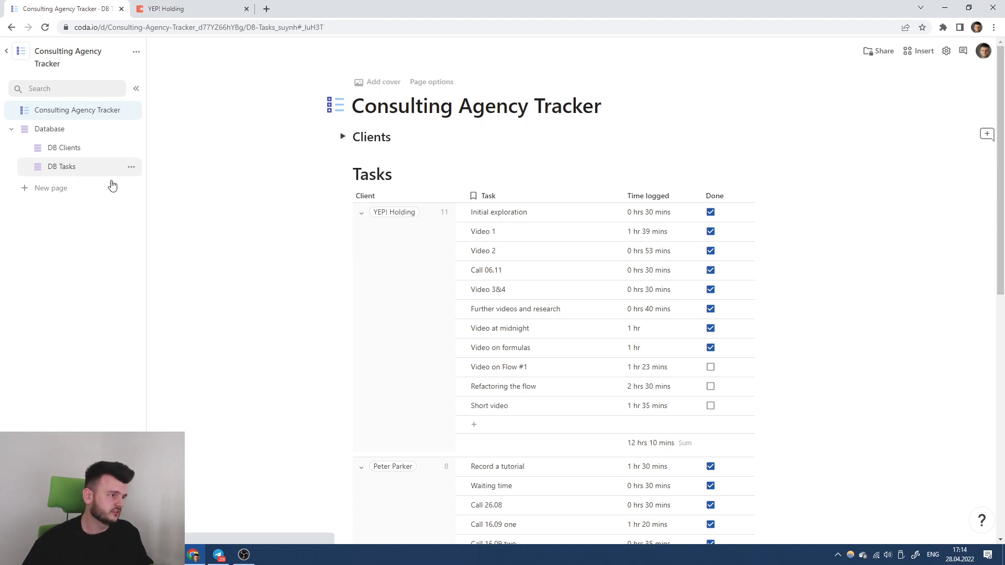
{"action": "left_click", "coordinate": [132, 167]}
{"action": "left_click", "coordinate": [173, 186]}
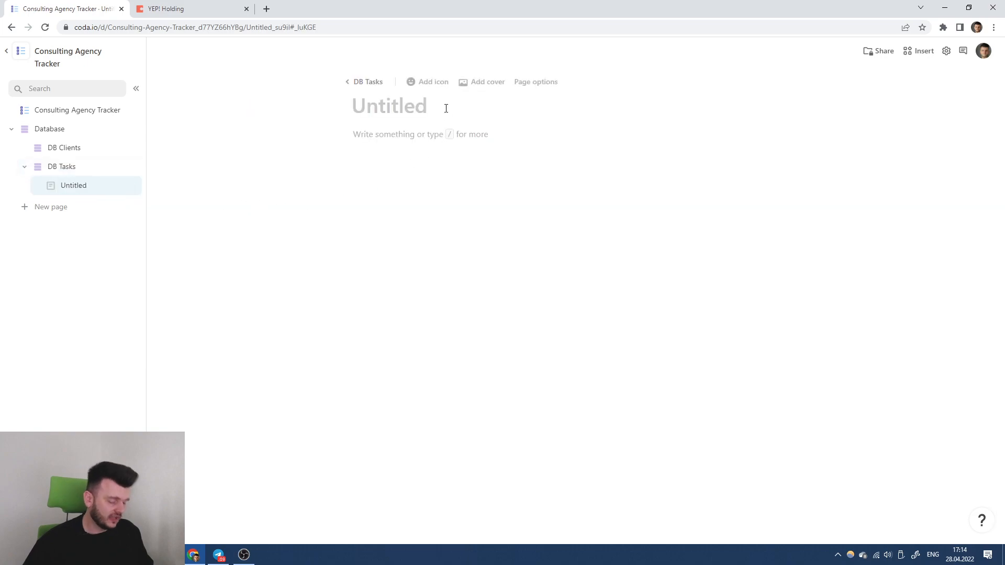
{"action": "type", "text": "V"}
{"action": "key", "text": "BackSpace"}
{"action": "type", "text": "OUT T"}
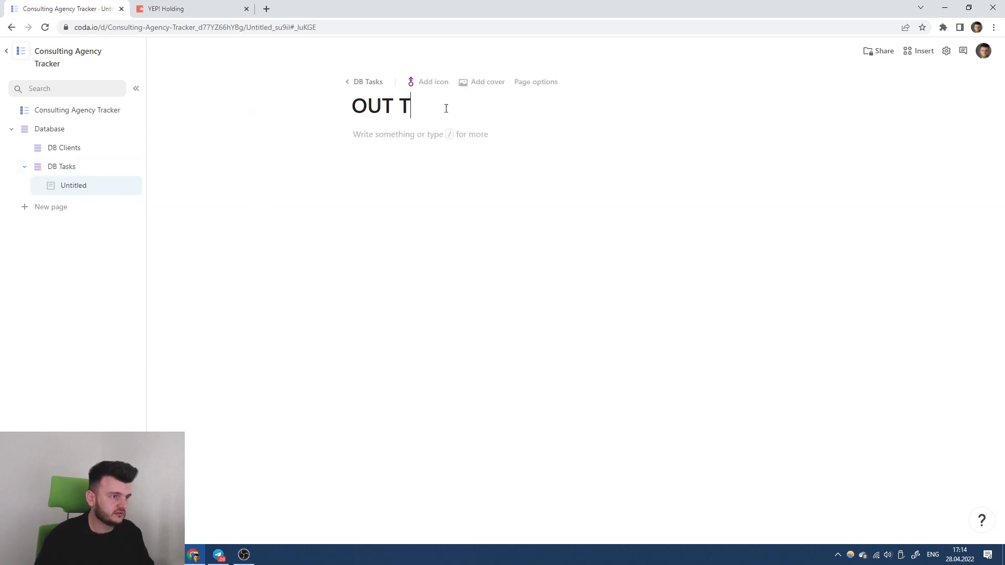
{"action": "type", "text": "asks for"}
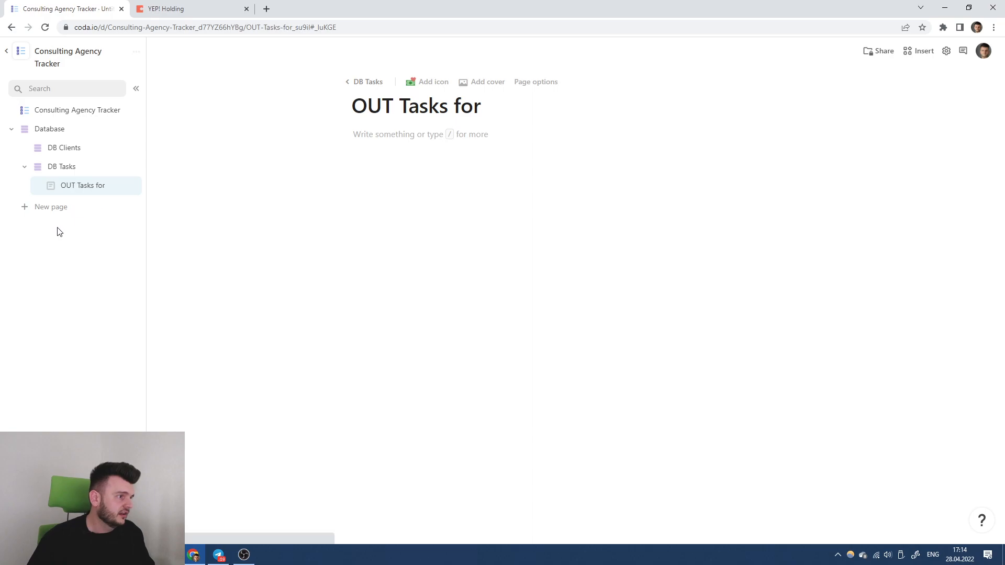
{"action": "left_click", "coordinate": [61, 147]}
{"action": "left_click", "coordinate": [85, 187]}
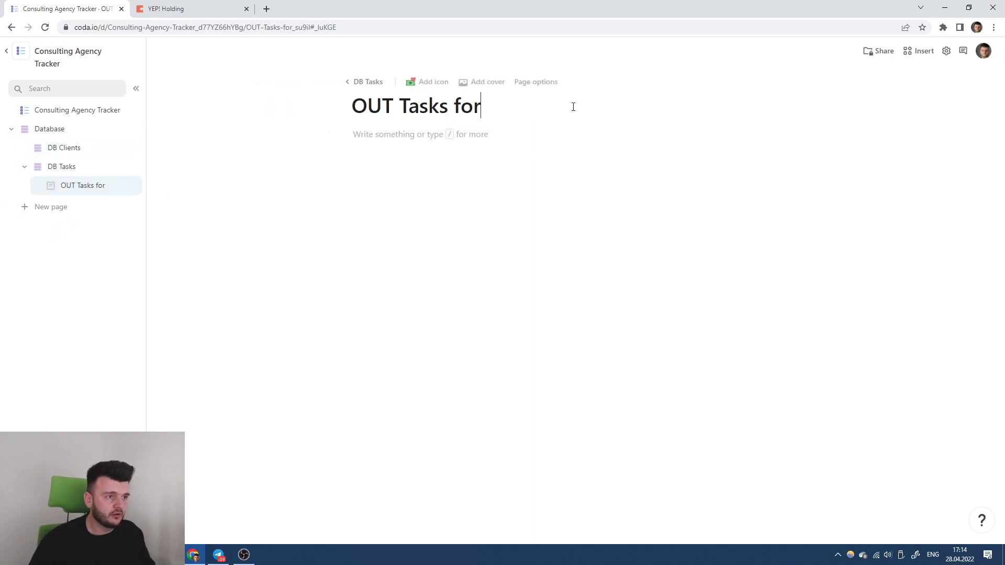
{"action": "left_click", "coordinate": [573, 106]}
{"action": "type", "text": "Y"}
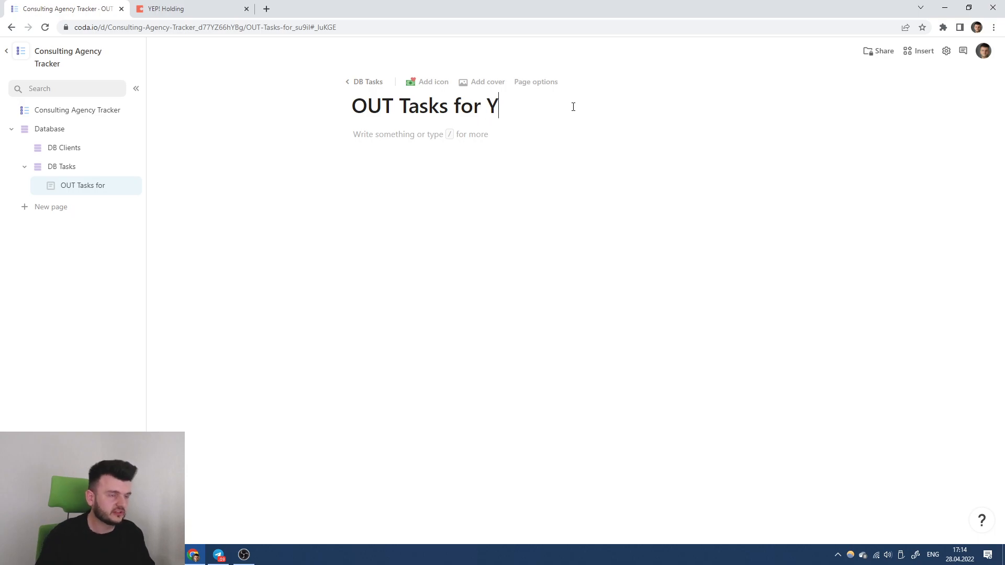
{"action": "type", "text": "EP! Holding"}
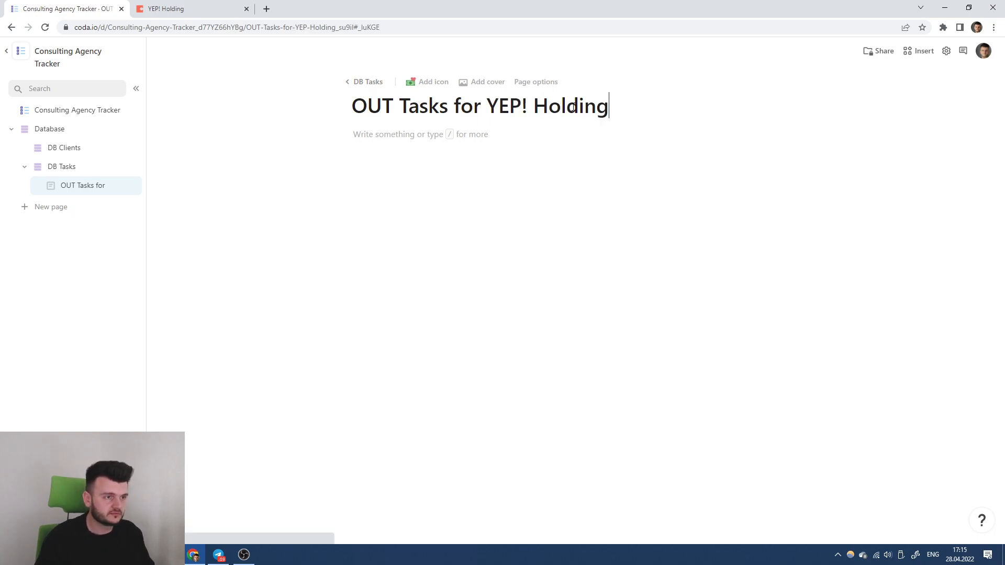
Insert a view of the DB Tasks table into the new page with /tas.
{"action": "key", "text": "Return"}
{"action": "type", "text": "/tas"}
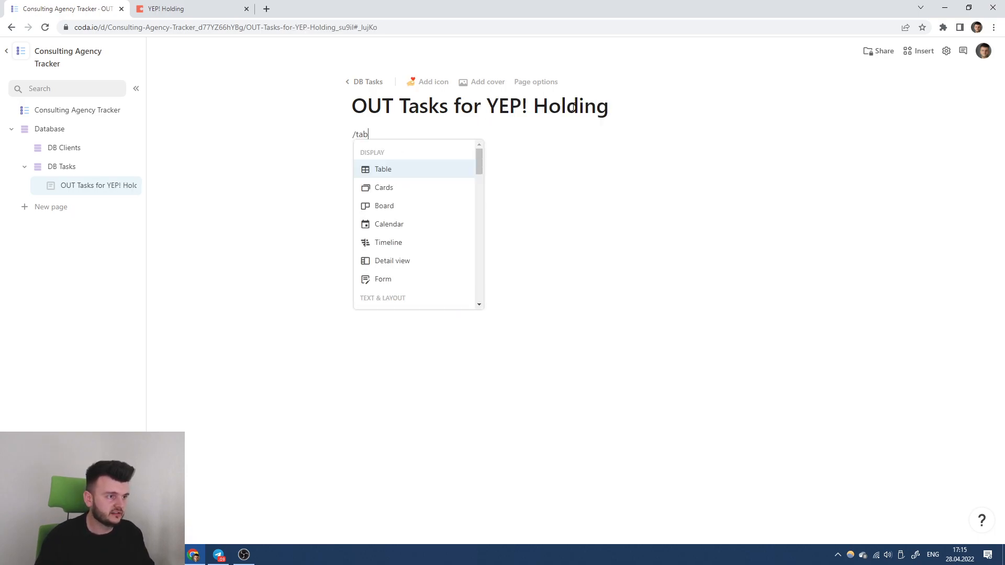
{"action": "key", "text": "Return"}
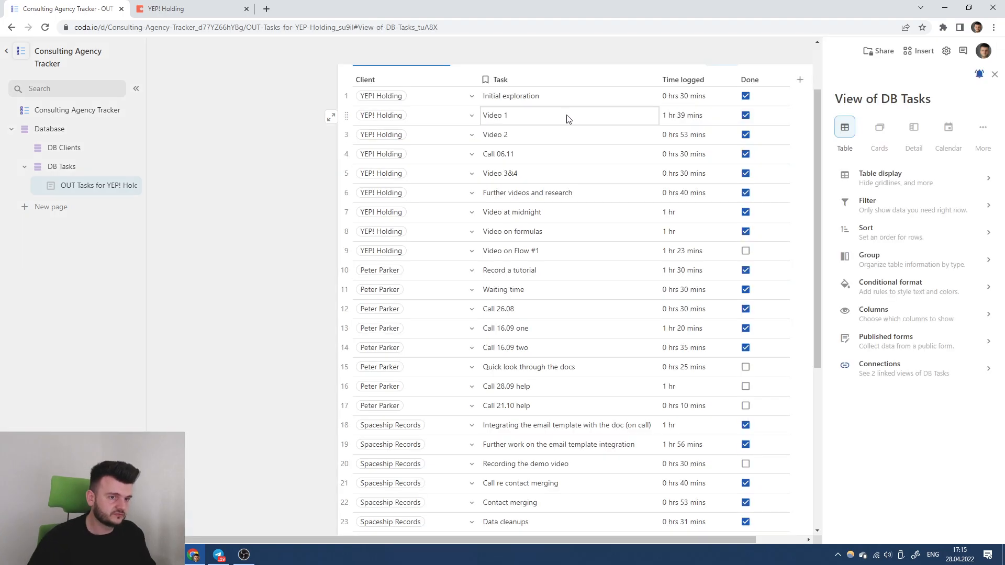
Filter the table by Client to keep only YEP! Holding's tasks.
{"action": "scroll", "coordinate": [572, 116], "scroll_direction": "up", "scroll_amount": 2}
{"action": "triple_click", "coordinate": [438, 108]}
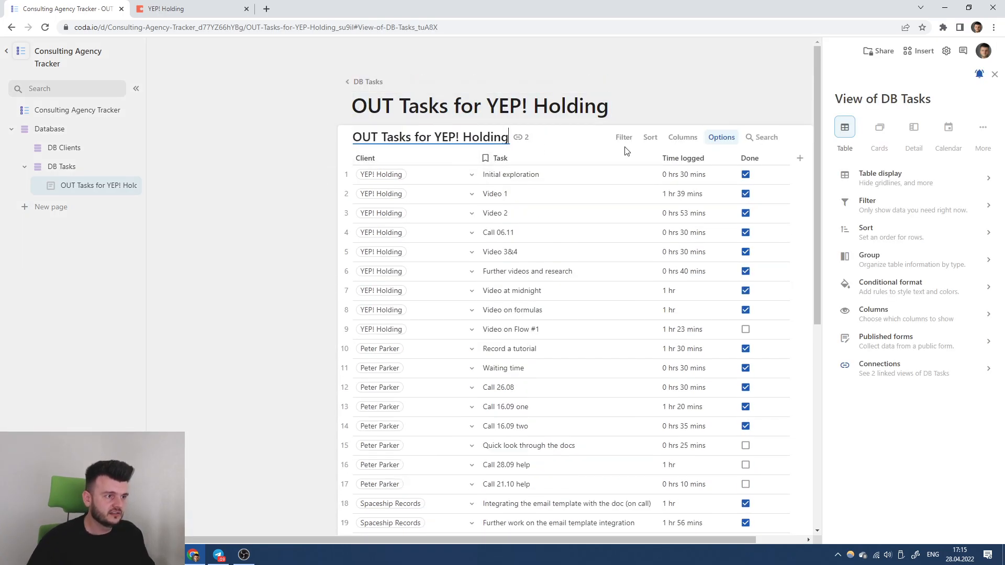
{"action": "left_click", "coordinate": [472, 158]}
{"action": "left_click", "coordinate": [848, 222]}
{"action": "left_click", "coordinate": [891, 228]}
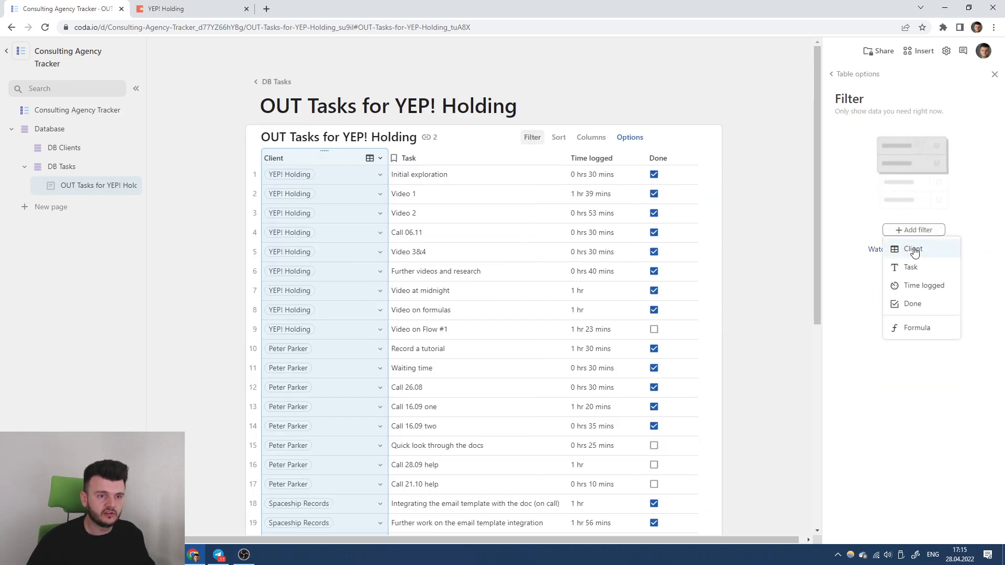
{"action": "left_click", "coordinate": [913, 250]}
{"action": "left_click", "coordinate": [844, 171]}
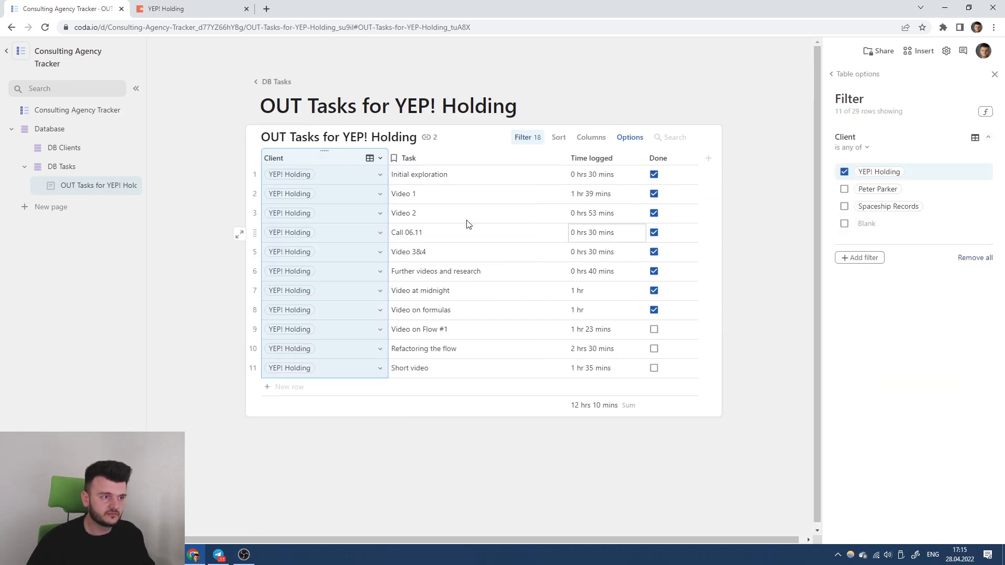
Hide the Client column and move over to the YEP! Holding doc.
{"action": "right_click", "coordinate": [274, 157]}
{"action": "left_click", "coordinate": [318, 272]}
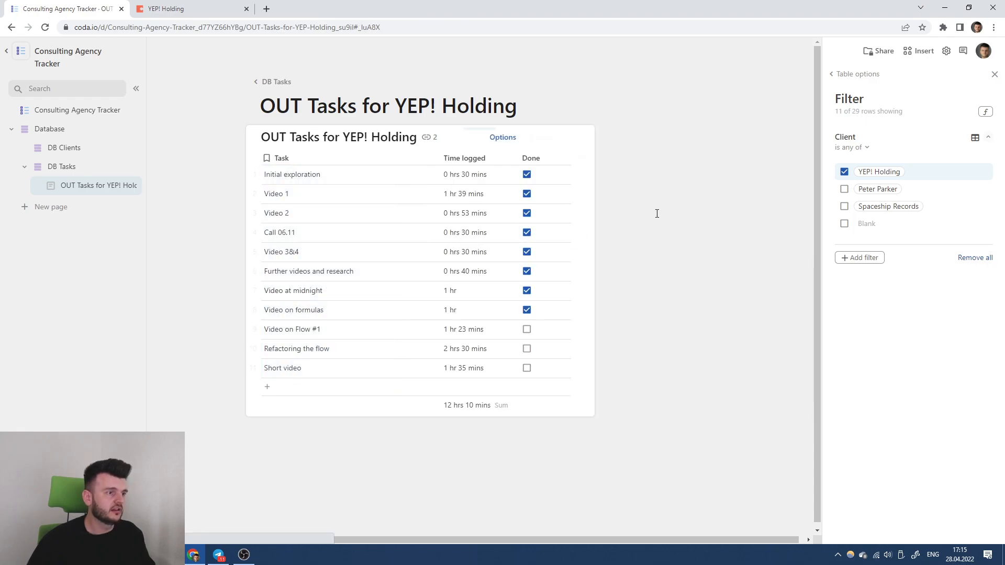
{"action": "left_click", "coordinate": [205, 6]}
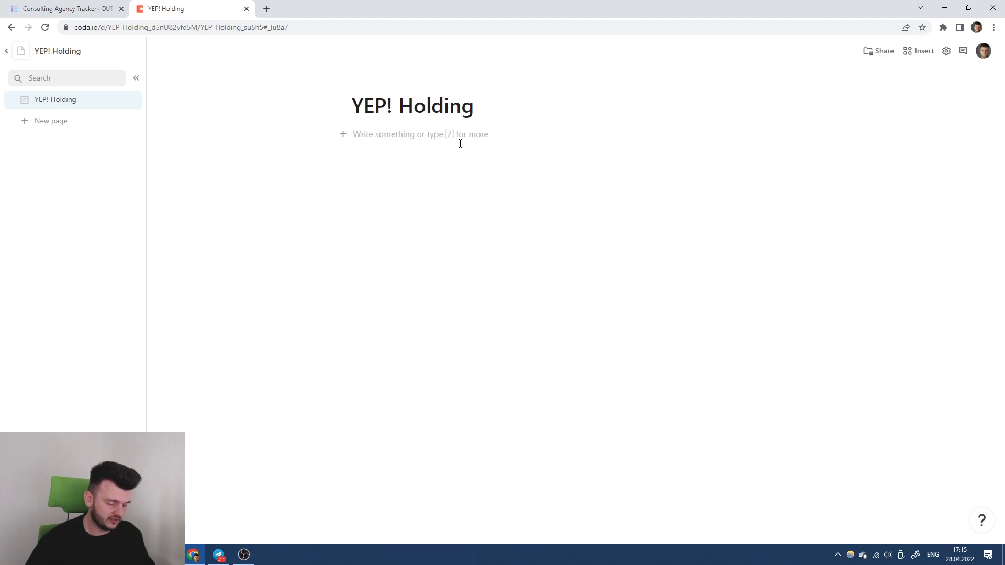
Start a synced table with /sy and browse Consulting Agency Tracker's cross-doc tables.
{"action": "type", "text": "/sy"}
{"action": "key", "text": "Return"}
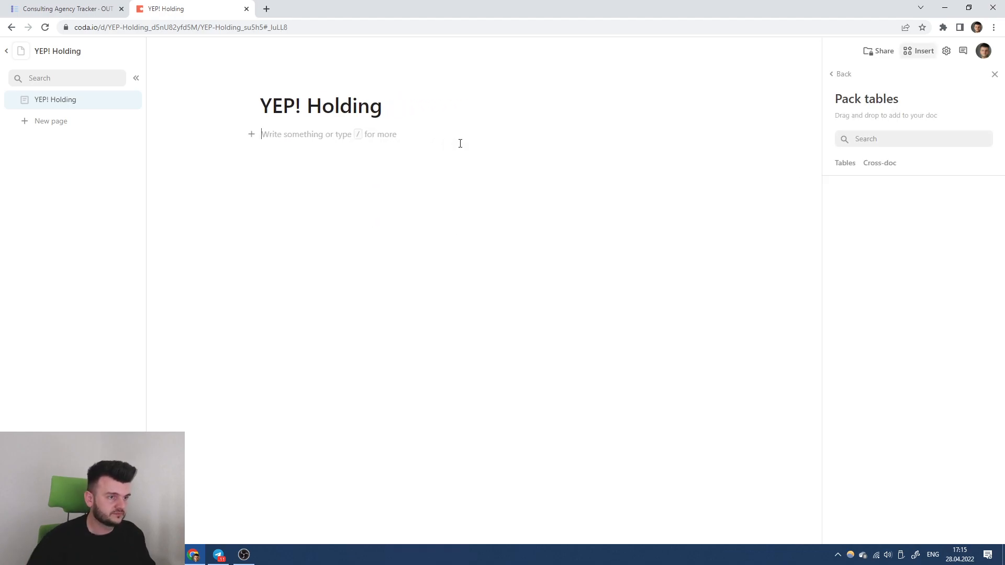
{"action": "left_click", "coordinate": [877, 166]}
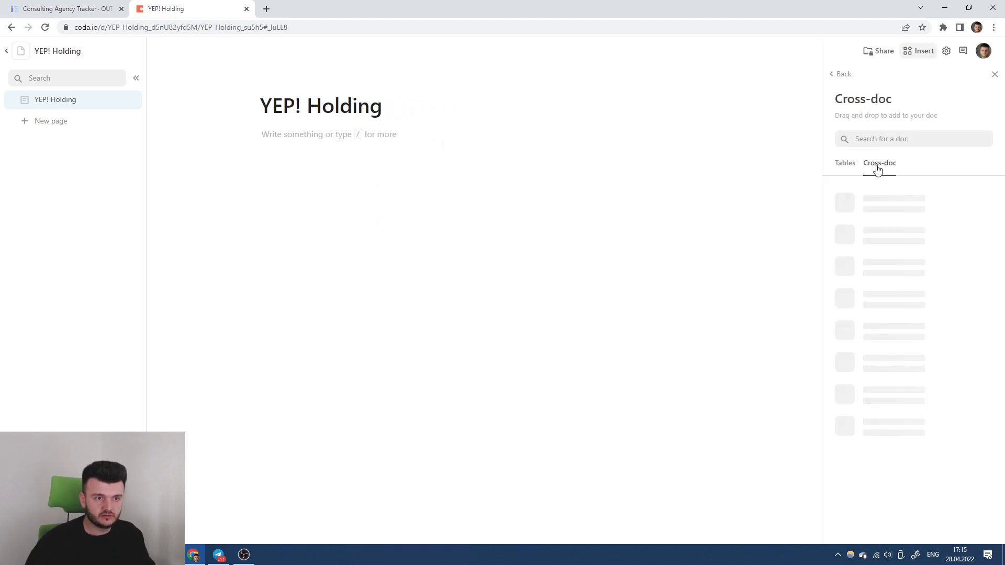
{"action": "left_click", "coordinate": [936, 209]}
{"action": "left_click", "coordinate": [936, 205]}
{"action": "left_click", "coordinate": [936, 204]}
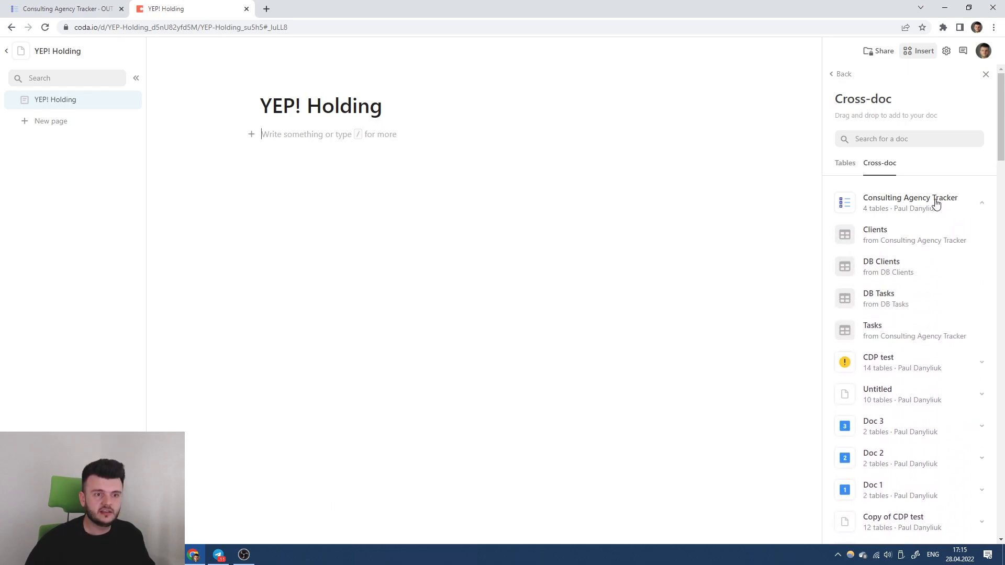
{"action": "left_click", "coordinate": [936, 204]}
Deselect the filtered table and close its filter settings in Consulting Agency Tracker.
{"action": "left_click", "coordinate": [62, 9]}
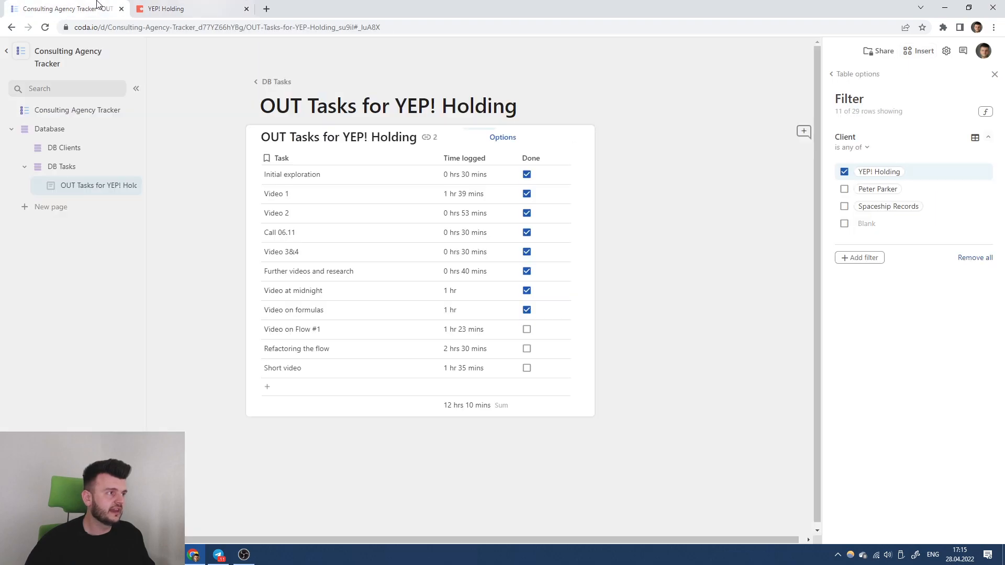
{"action": "left_click", "coordinate": [581, 96]}
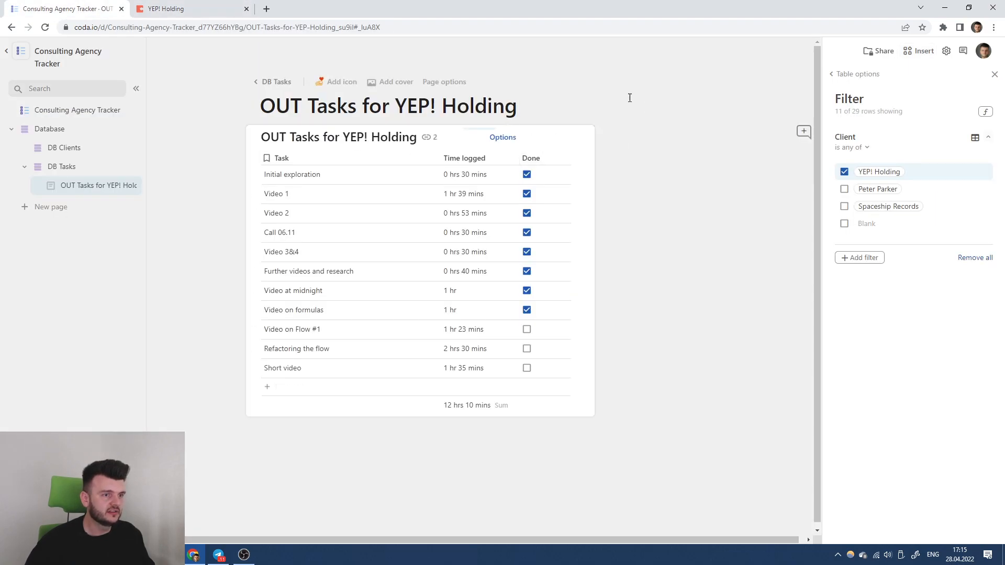
{"action": "left_click", "coordinate": [994, 74]}
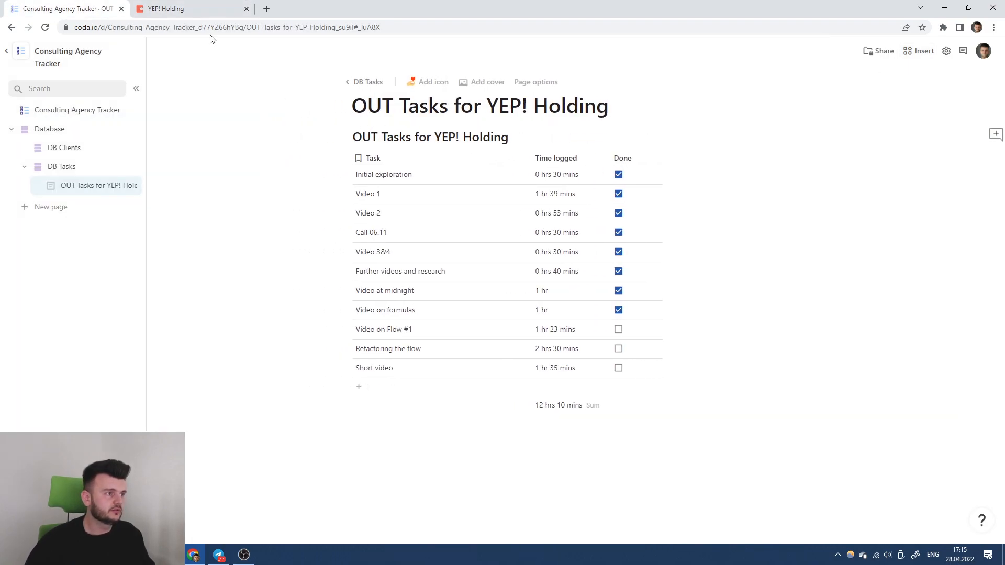
{"action": "left_click", "coordinate": [209, 9]}
Reload the cross-doc table list and drag OUT Tasks for YEP! Holding under the page title.
{"action": "left_click", "coordinate": [898, 209]}
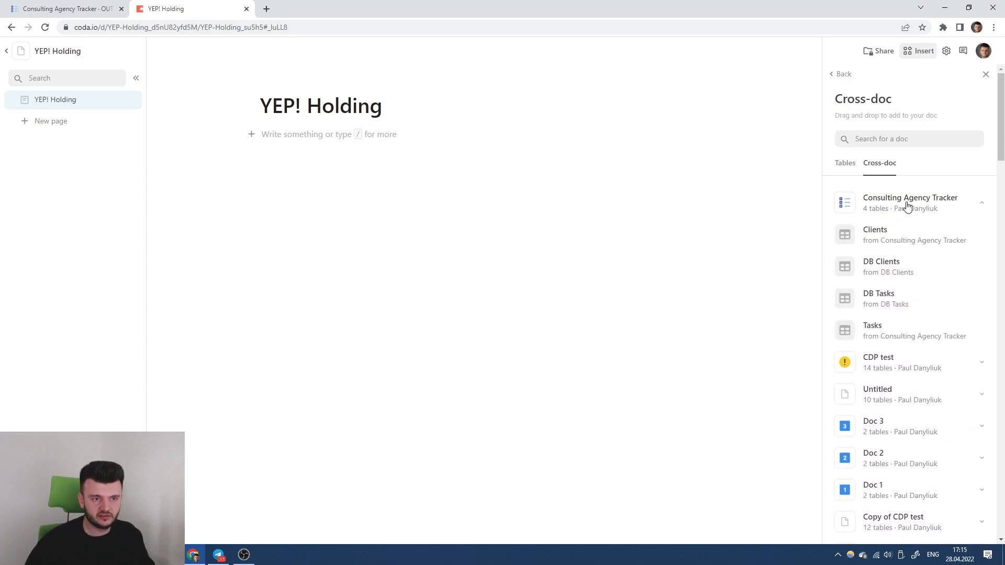
{"action": "left_click", "coordinate": [906, 207]}
{"action": "left_click", "coordinate": [916, 235]}
{"action": "left_click", "coordinate": [905, 204]}
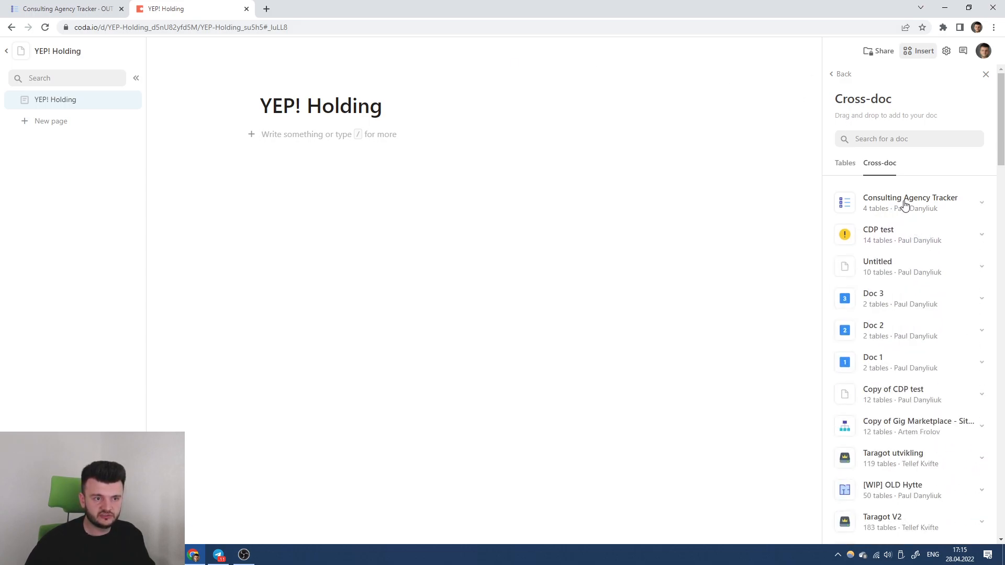
{"action": "left_click", "coordinate": [904, 204]}
{"action": "left_click", "coordinate": [844, 162]}
{"action": "left_click", "coordinate": [879, 163]}
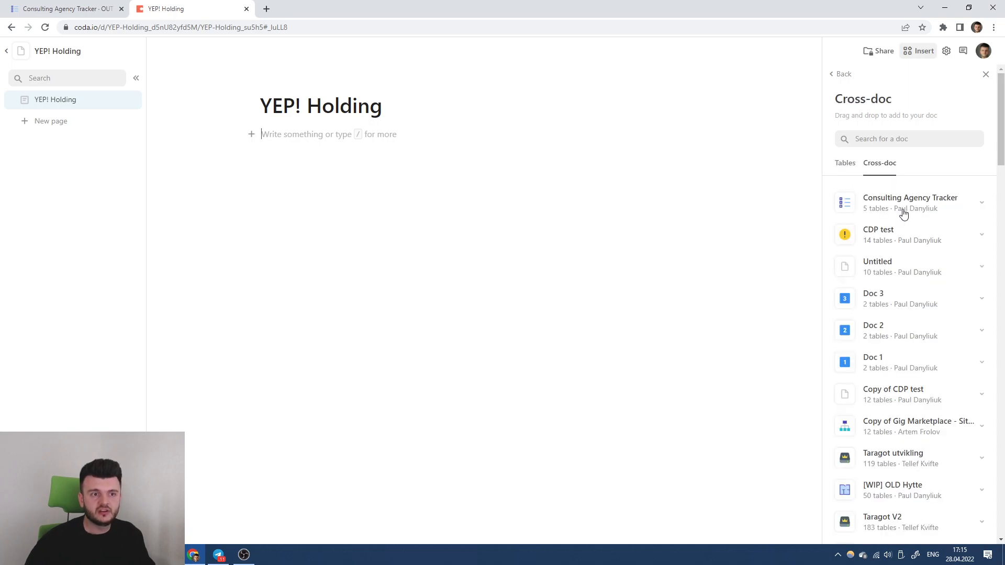
{"action": "left_click", "coordinate": [903, 211]}
{"action": "left_click_drag", "start_coordinate": [899, 332], "coordinate": [373, 132]}
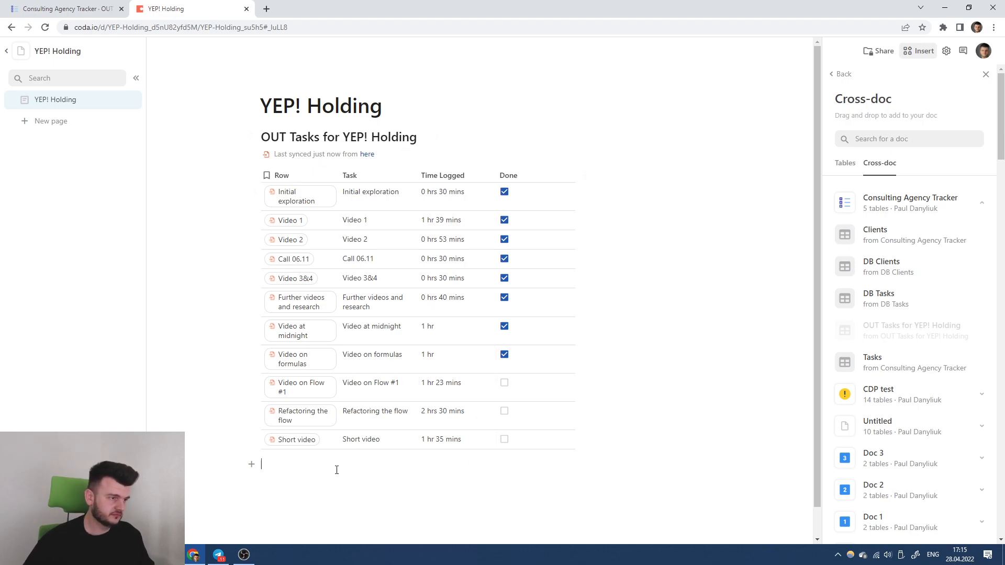
Create a Dashboard page with a pie chart based on OUT Tasks for YEP! Holding.
{"action": "left_click", "coordinate": [51, 121]}
{"action": "type", "text": "Dashboard"}
{"action": "key", "text": "Return"}
{"action": "type", "text": "/"}
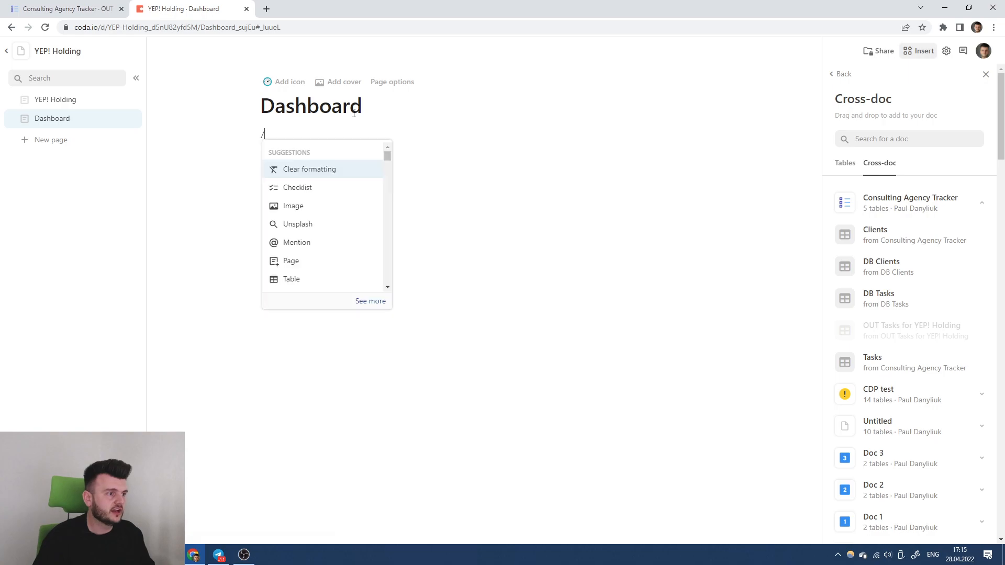
{"action": "type", "text": "char"}
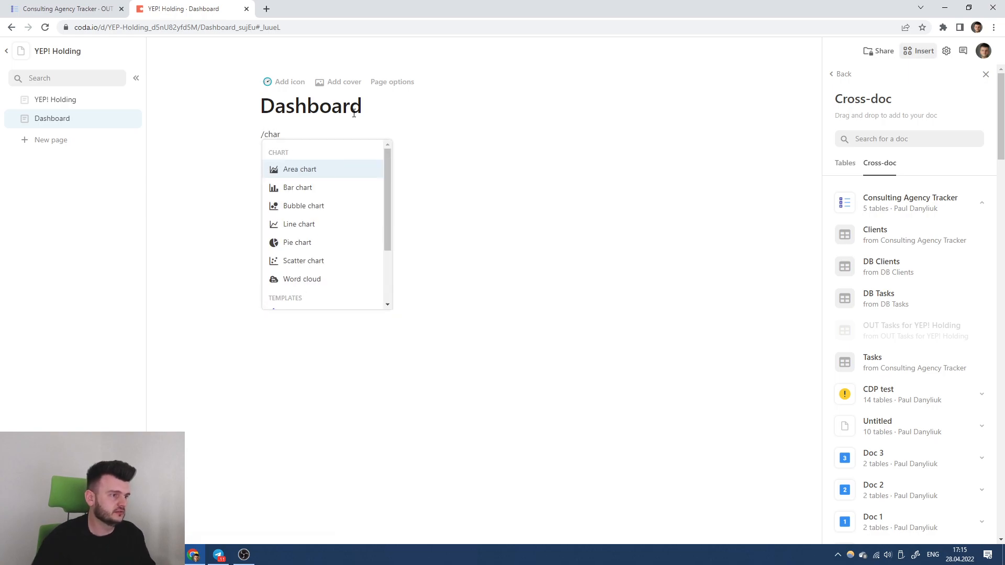
{"action": "key", "text": "Down"}
{"action": "key", "text": "Down"}
{"action": "key", "text": "Down"}
{"action": "key", "text": "Down"}
{"action": "key", "text": "Return"}
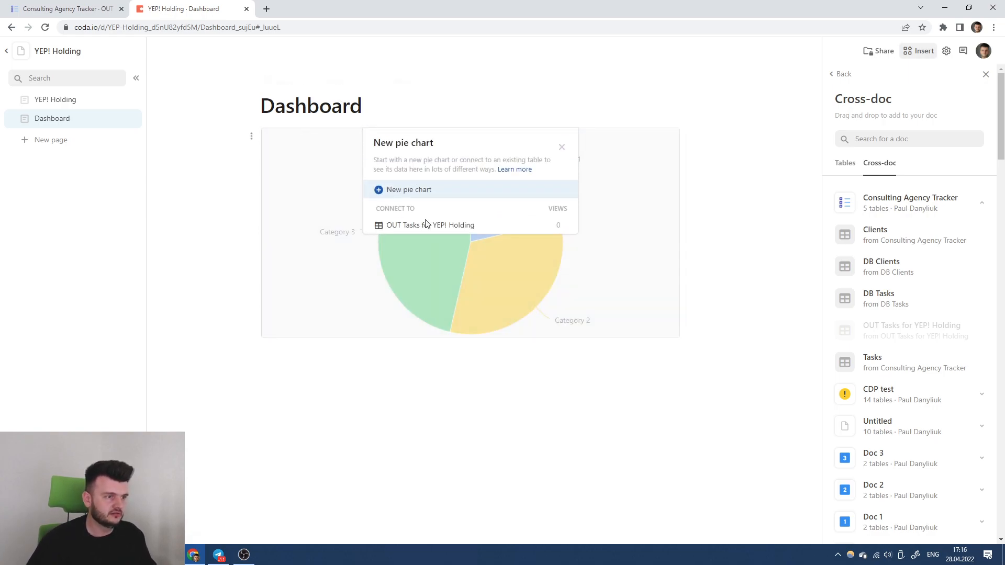
{"action": "left_click", "coordinate": [460, 225]}
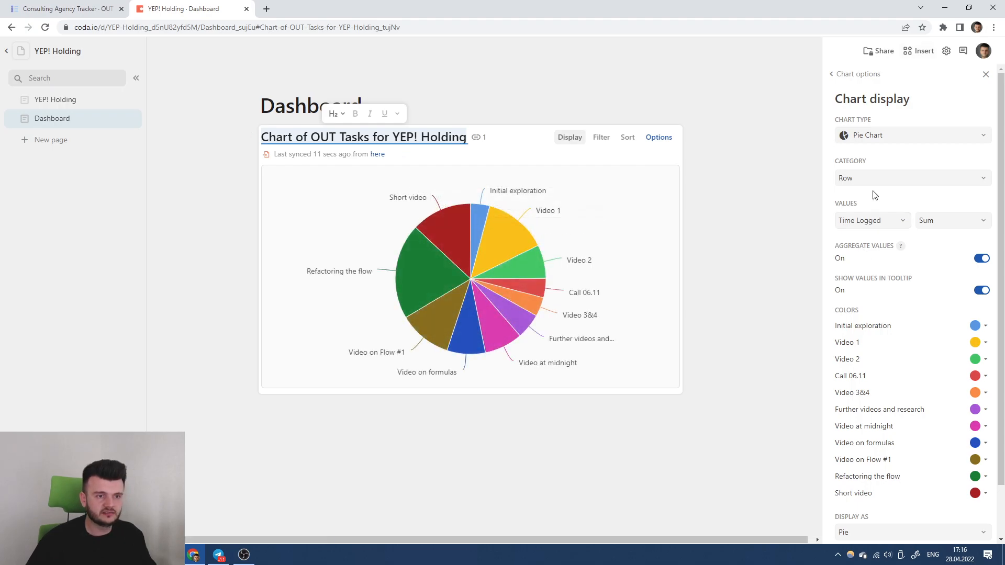
Set the chart values to the Done field, keeping value aggregation on.
{"action": "left_click", "coordinate": [873, 221]}
{"action": "left_click", "coordinate": [857, 259]}
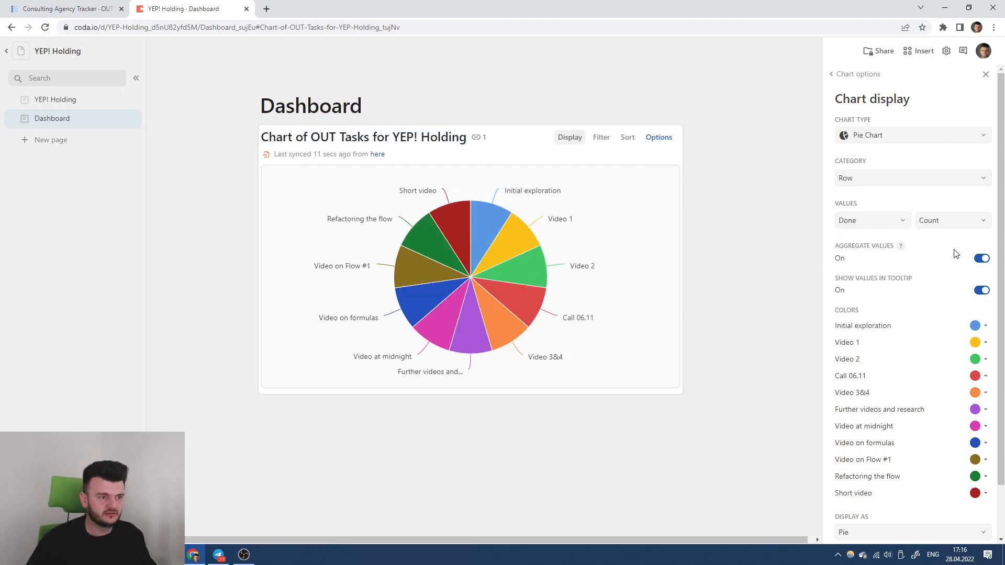
{"action": "left_click", "coordinate": [984, 259]}
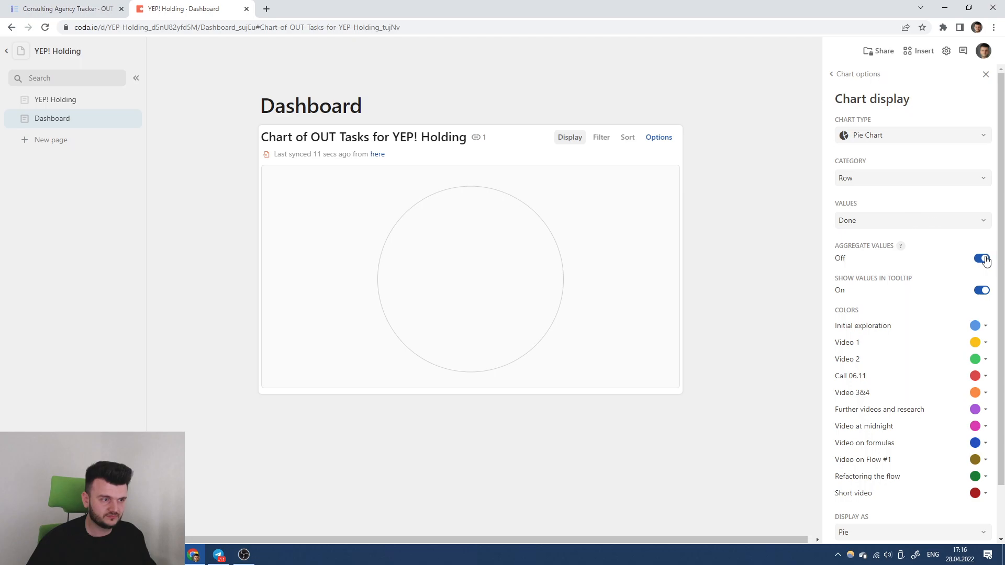
{"action": "left_click", "coordinate": [981, 259]}
{"action": "left_click", "coordinate": [870, 221]}
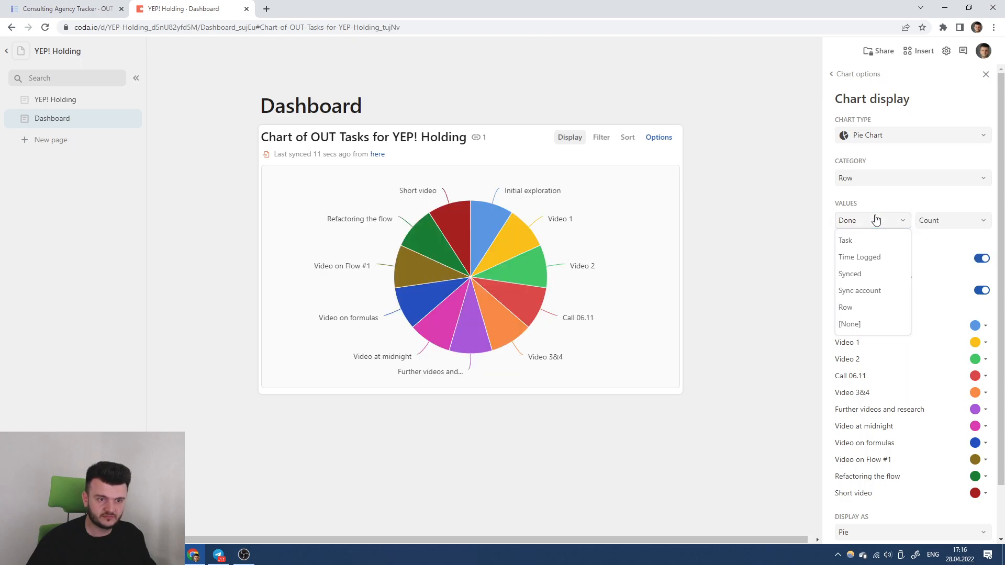
{"action": "left_click", "coordinate": [942, 243]}
{"action": "scroll", "coordinate": [925, 421], "scroll_direction": "down", "scroll_amount": 1}
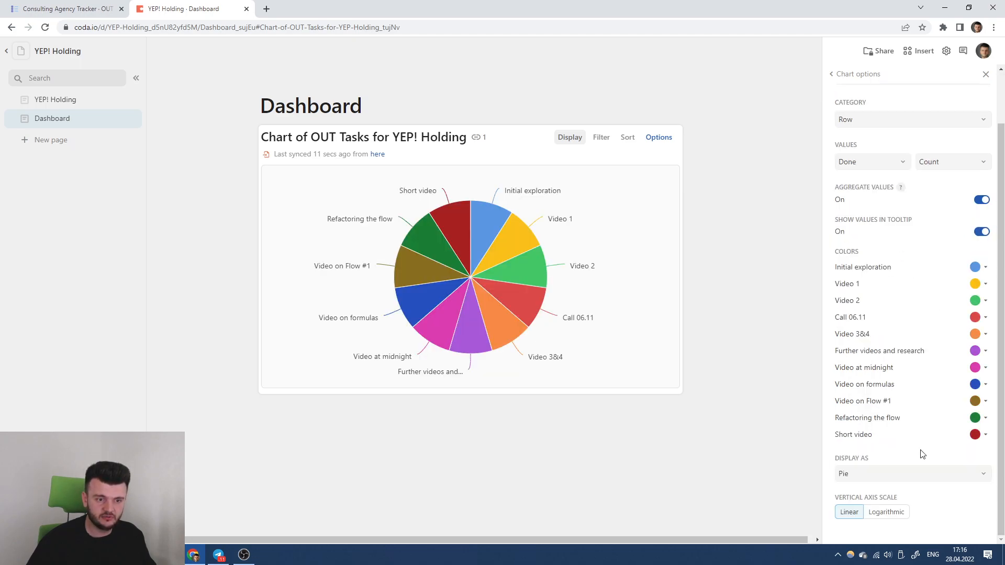
{"action": "scroll", "coordinate": [907, 439], "scroll_direction": "up", "scroll_amount": 1}
Keep Count as the aggregation and set the Category to Done.
{"action": "left_click", "coordinate": [884, 223]}
{"action": "left_click", "coordinate": [944, 220]}
{"action": "left_click", "coordinate": [926, 274]}
{"action": "left_click", "coordinate": [944, 220]}
{"action": "left_click", "coordinate": [928, 240]}
{"action": "left_click", "coordinate": [879, 223]}
{"action": "left_click", "coordinate": [881, 178]}
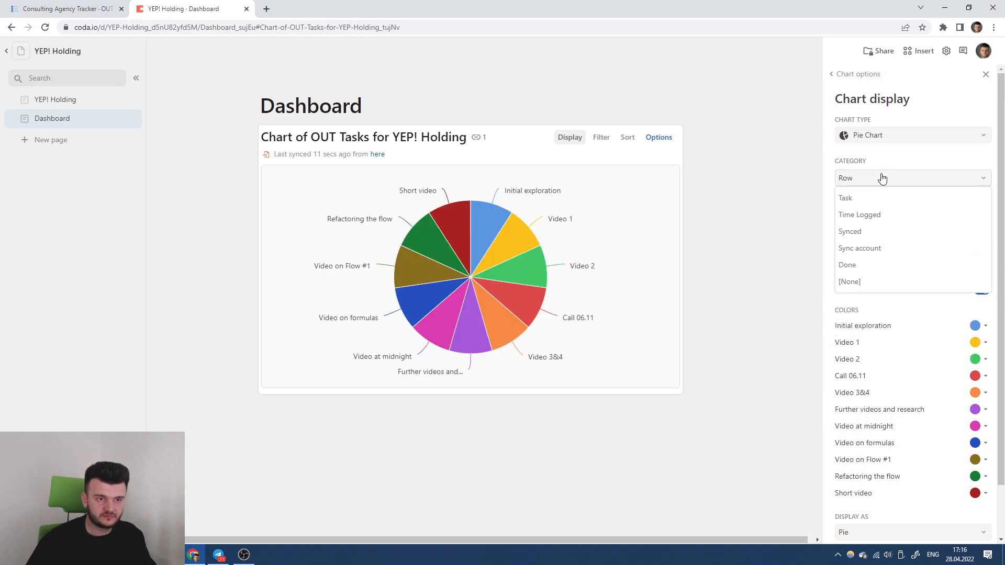
{"action": "left_click", "coordinate": [873, 264]}
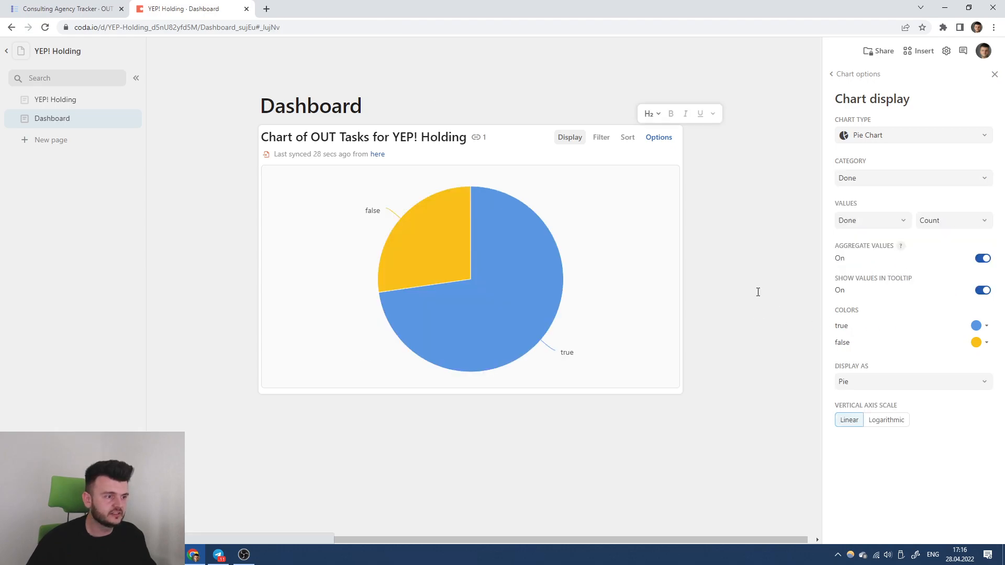
{"action": "left_click", "coordinate": [804, 229]}
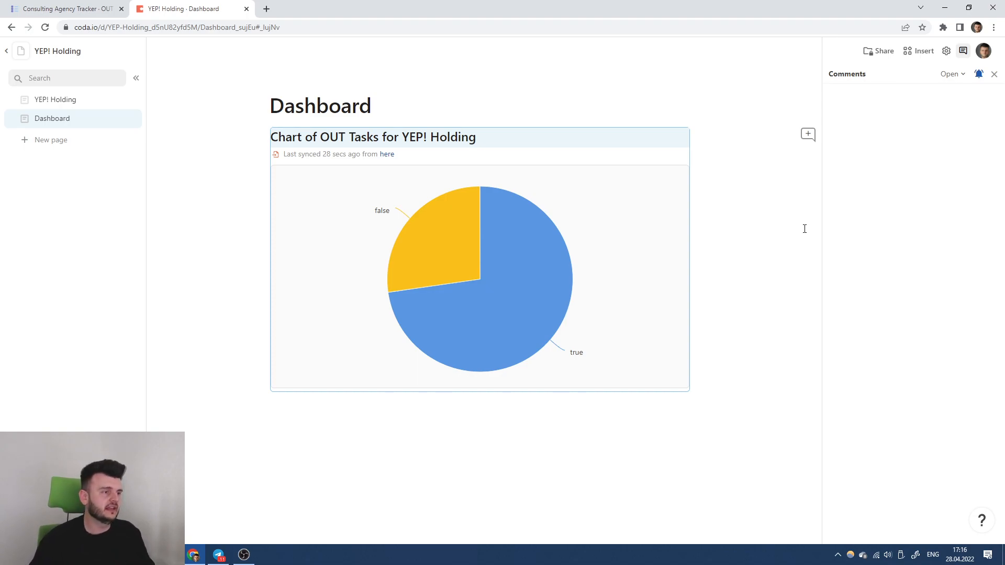
Check the DB Clients, OUT Tasks and DB Tasks pages, then return to the YEP! Holding doc.
{"action": "left_click", "coordinate": [50, 100]}
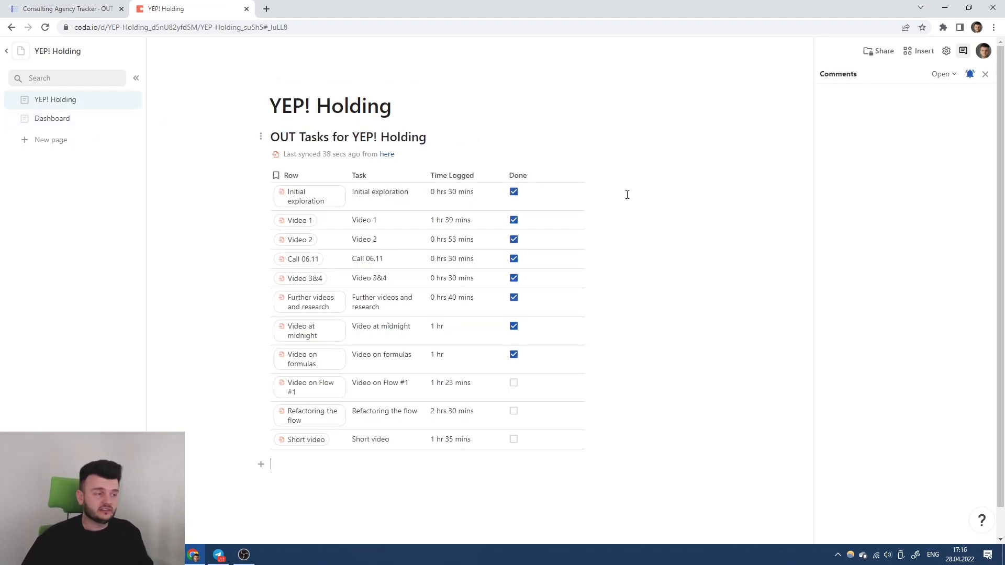
{"action": "left_click", "coordinate": [88, 9]}
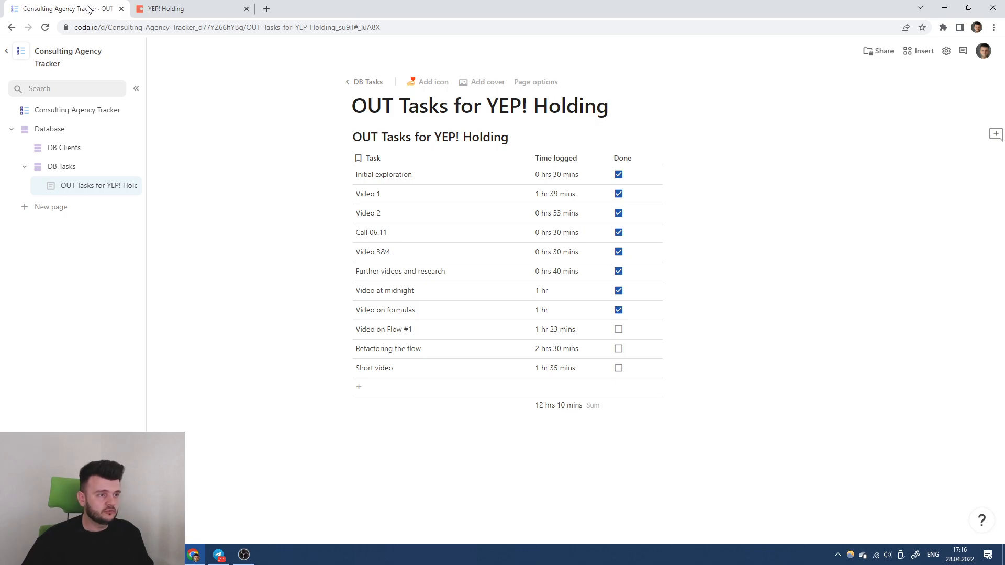
{"action": "left_click", "coordinate": [161, 6]}
{"action": "left_click", "coordinate": [68, 7]}
{"action": "left_click", "coordinate": [65, 148]}
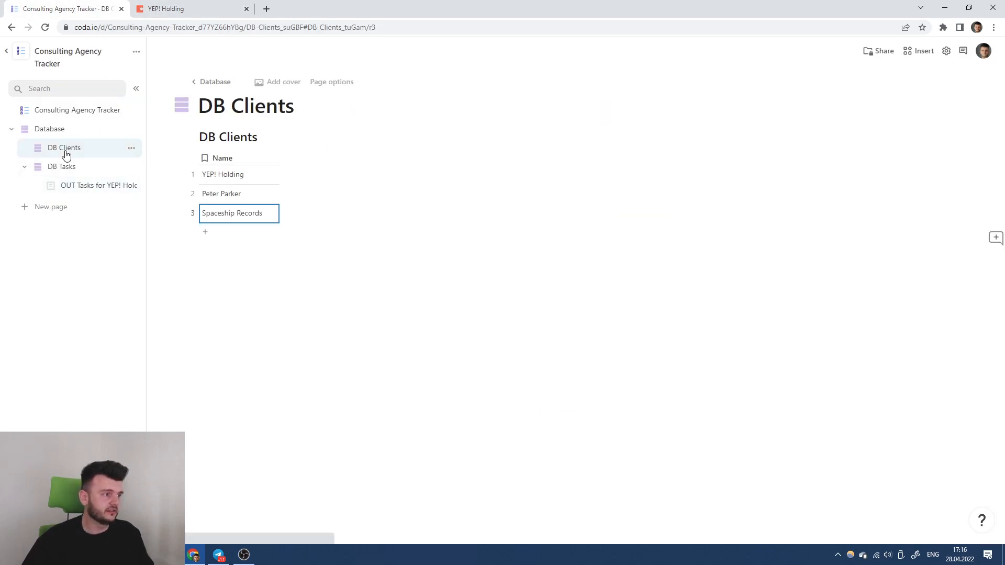
{"action": "left_click", "coordinate": [92, 186]}
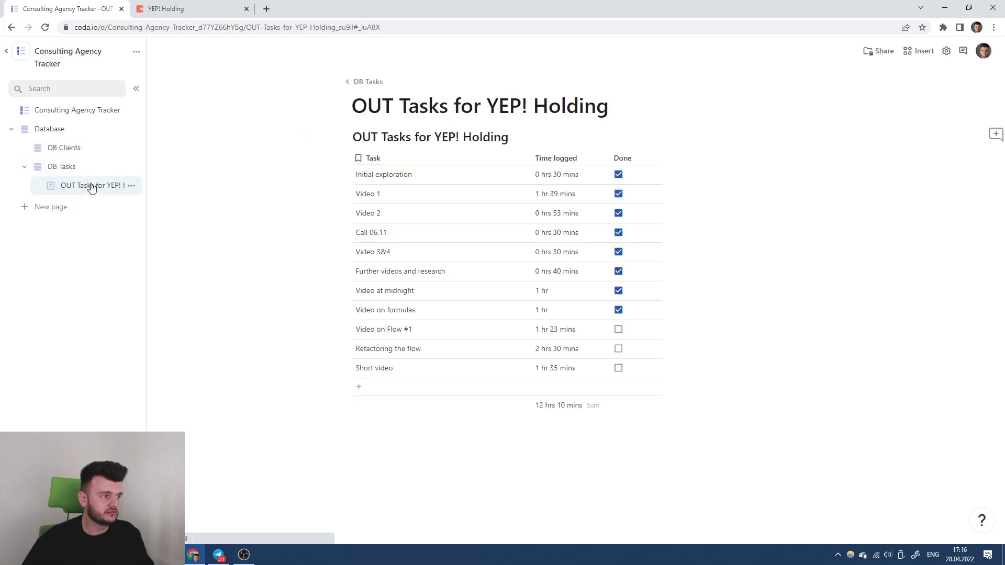
{"action": "left_click", "coordinate": [90, 165]}
{"action": "left_click", "coordinate": [214, 12]}
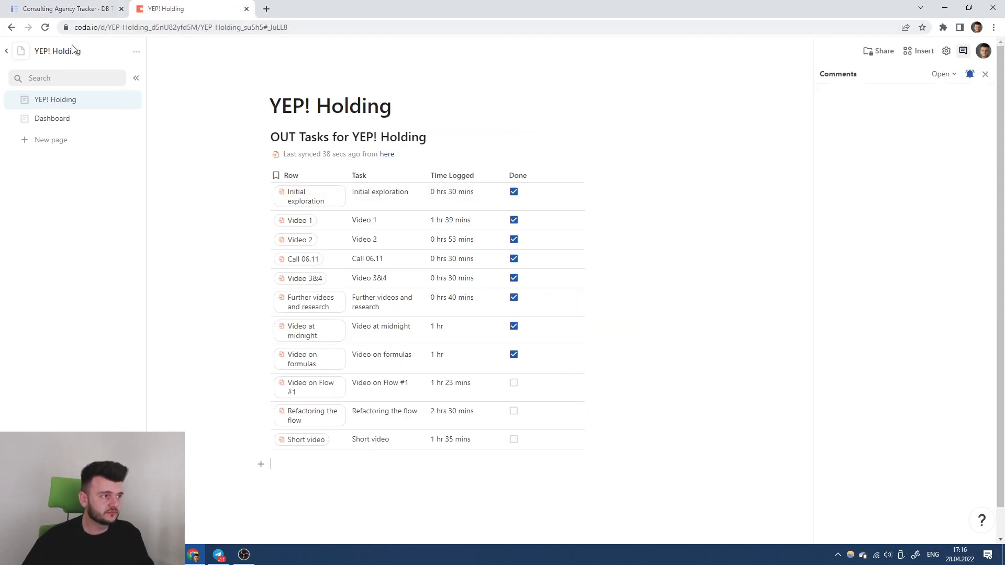
Copy the YEP! Holding doc, naming the copy after the second client.
{"action": "left_click", "coordinate": [136, 52]}
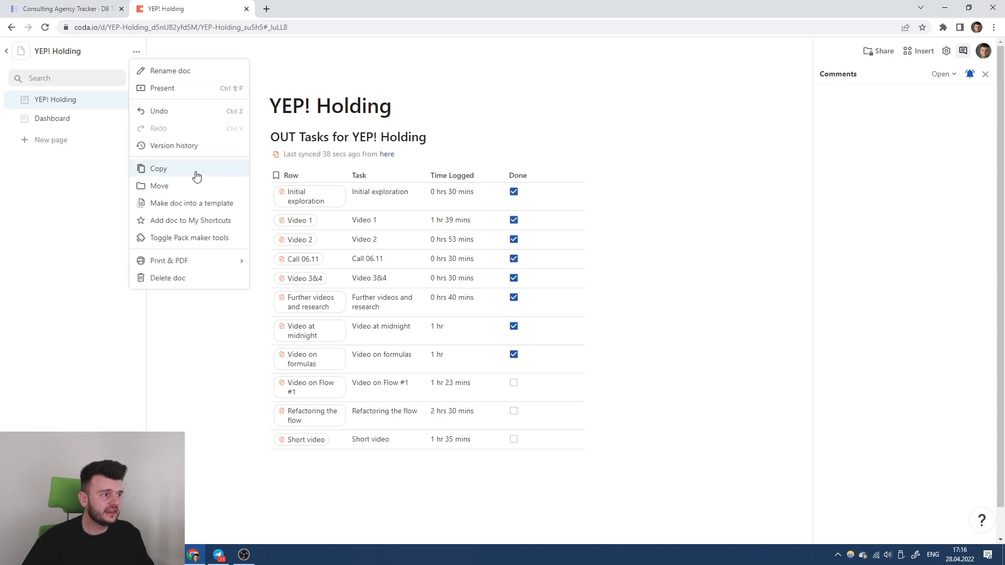
{"action": "left_click", "coordinate": [178, 170]}
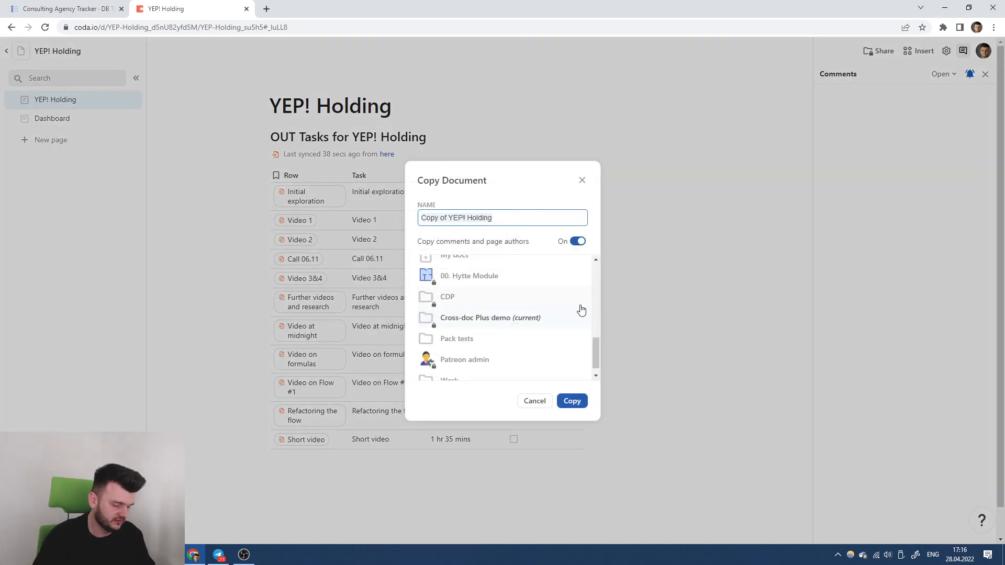
{"action": "type", "text": "Peter Parker"}
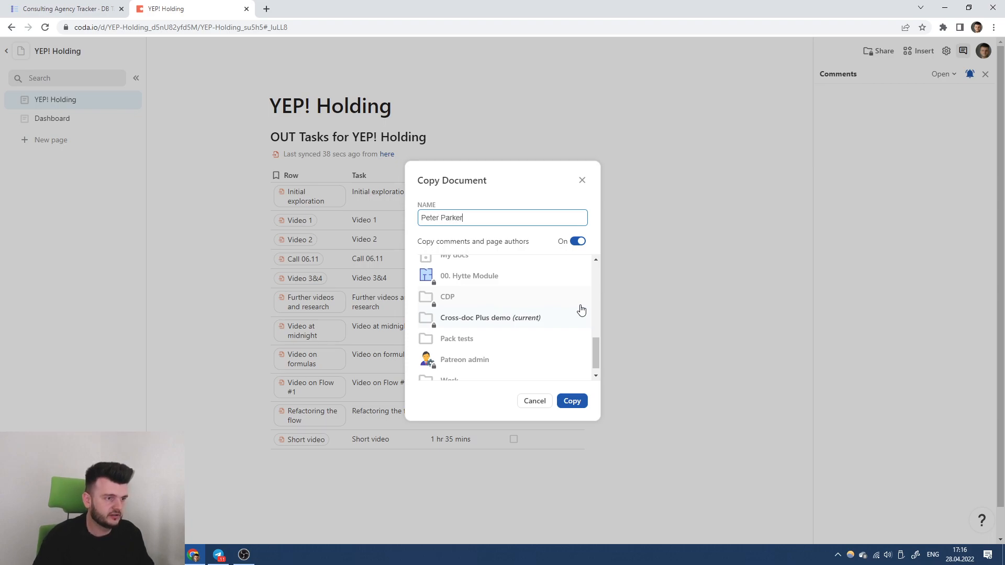
{"action": "left_click", "coordinate": [572, 400]}
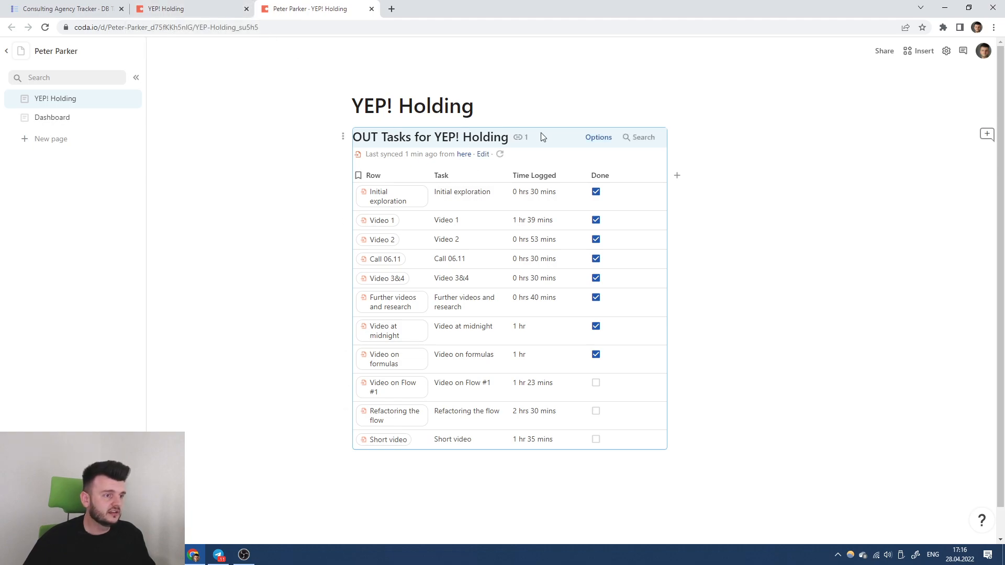
Review the copied doc's synced table cross-doc, refresh and limit settings.
{"action": "left_click", "coordinate": [599, 137]}
{"action": "left_click", "coordinate": [918, 201]}
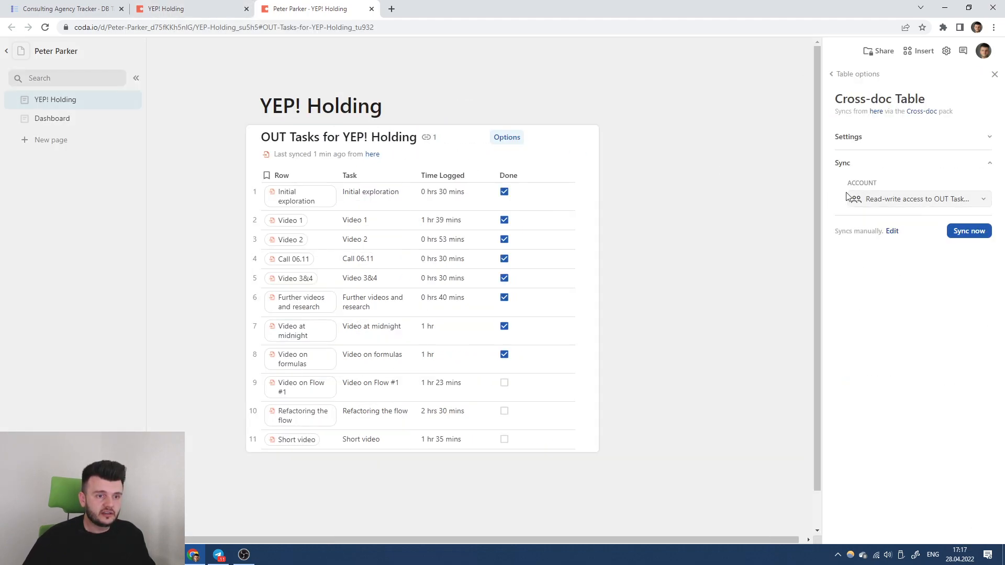
{"action": "left_click", "coordinate": [884, 138]}
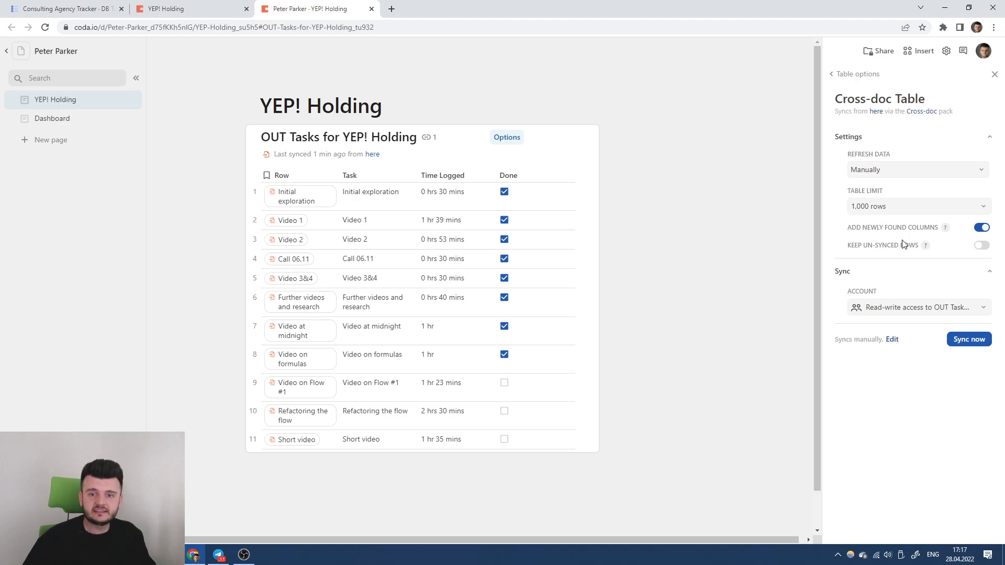
Open the tracker's OUT Tasks for YEP! Holding page.
{"action": "left_click", "coordinate": [63, 8]}
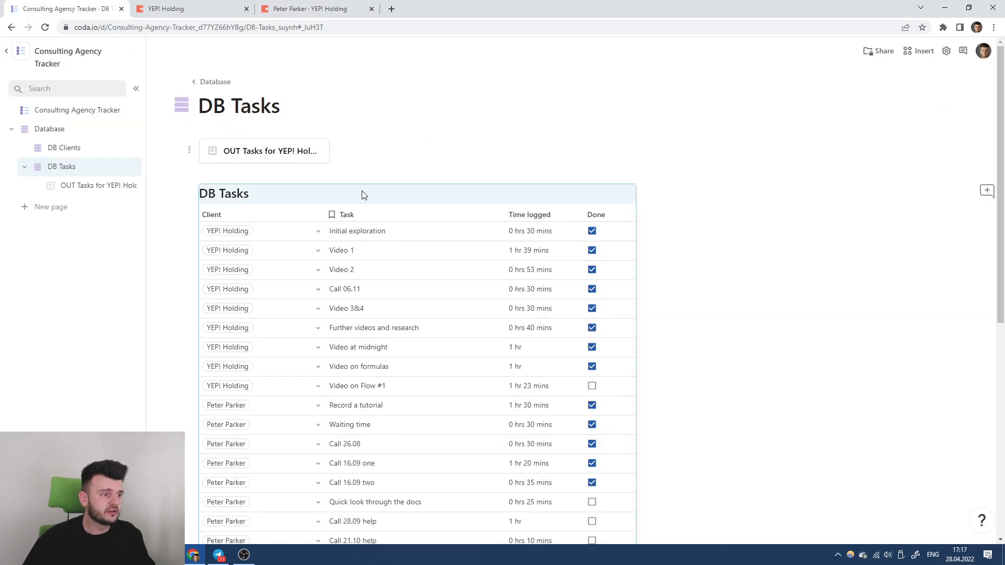
{"action": "left_click", "coordinate": [301, 8]}
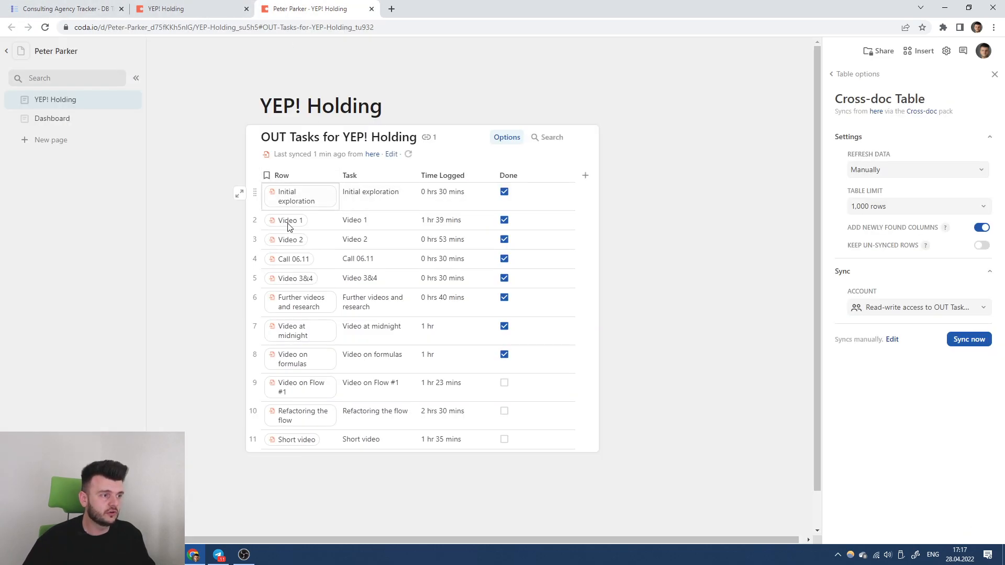
{"action": "left_click", "coordinate": [63, 8]}
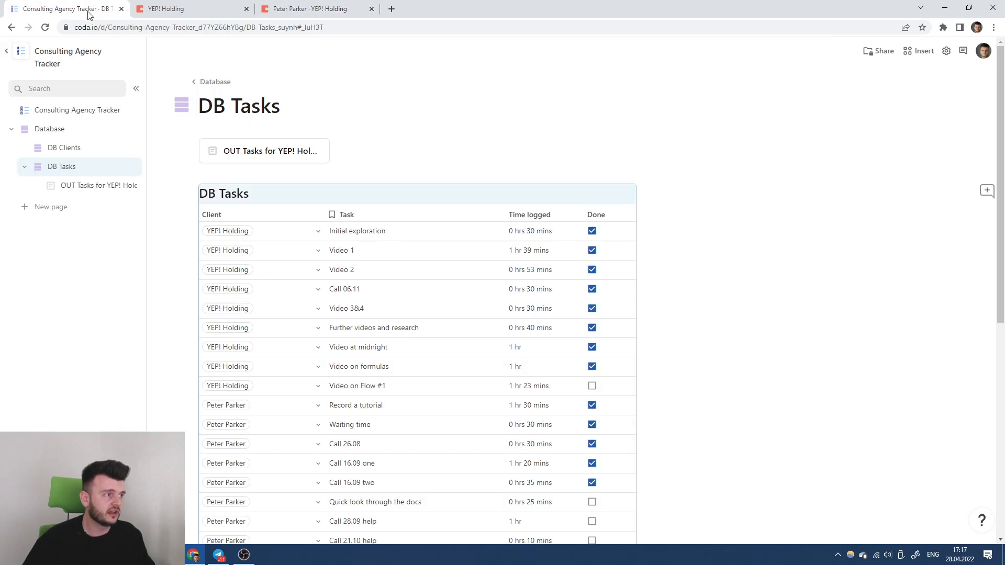
{"action": "left_click", "coordinate": [120, 186]}
Duplicate the OUT Tasks for YEP! Holding page with connected views.
{"action": "left_click", "coordinate": [131, 186]}
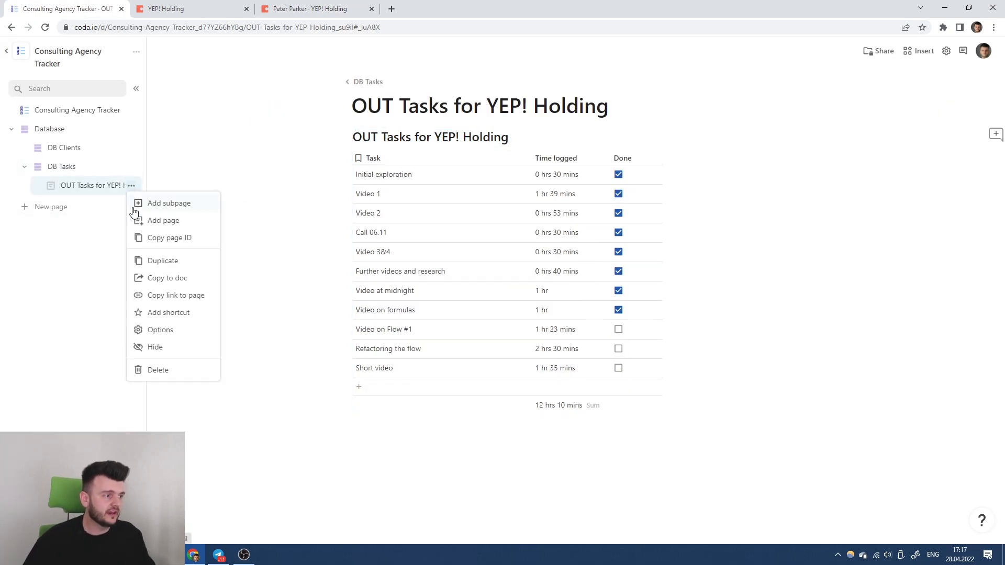
{"action": "left_click", "coordinate": [166, 260]}
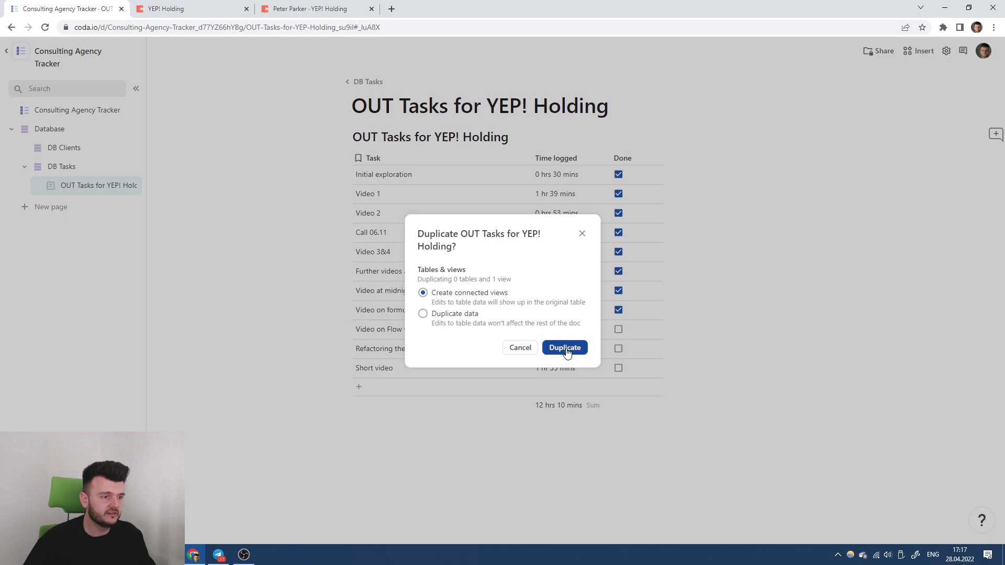
{"action": "left_click", "coordinate": [565, 347]}
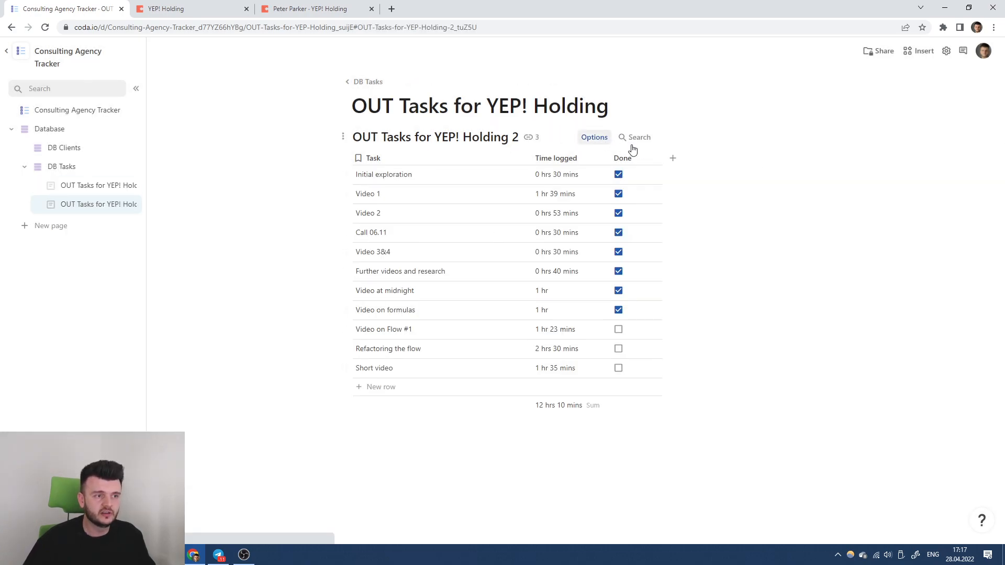
Change the duplicate's Client filter to include only the second client.
{"action": "left_click", "coordinate": [594, 138]}
{"action": "left_click", "coordinate": [936, 196]}
{"action": "left_click", "coordinate": [851, 74]}
{"action": "left_click", "coordinate": [869, 220]}
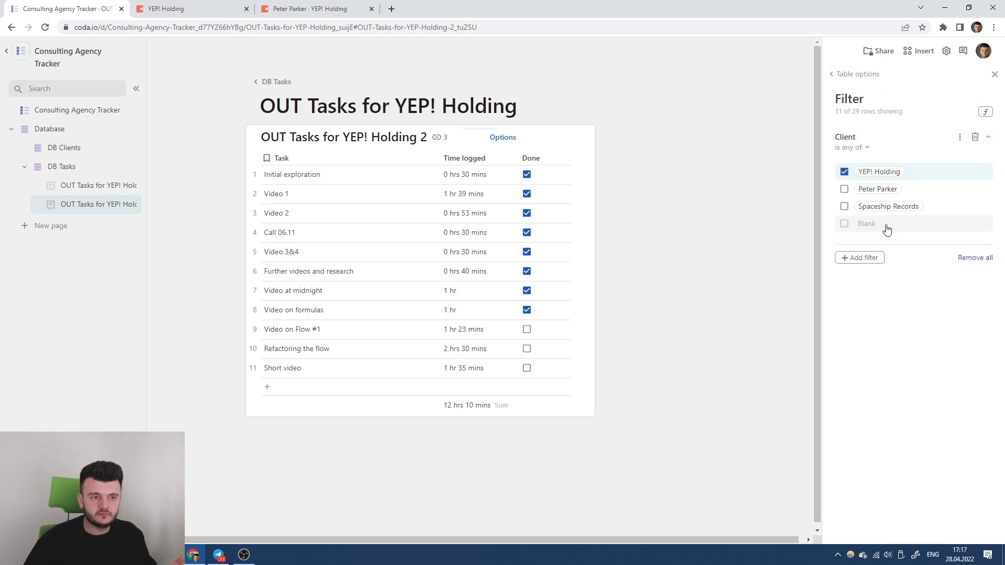
{"action": "left_click", "coordinate": [844, 188]}
{"action": "left_click", "coordinate": [844, 172]}
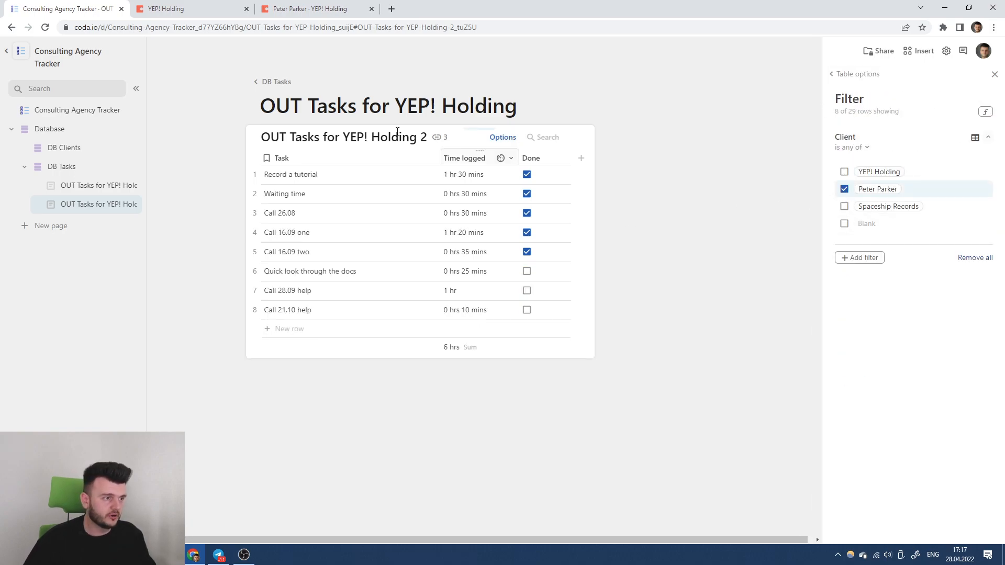
Rename the duplicated page to 'OUT Tasks for PP' and close the filter panel.
{"action": "left_click_drag", "start_coordinate": [395, 105], "coordinate": [551, 102]}
{"action": "type", "text": "PP"}
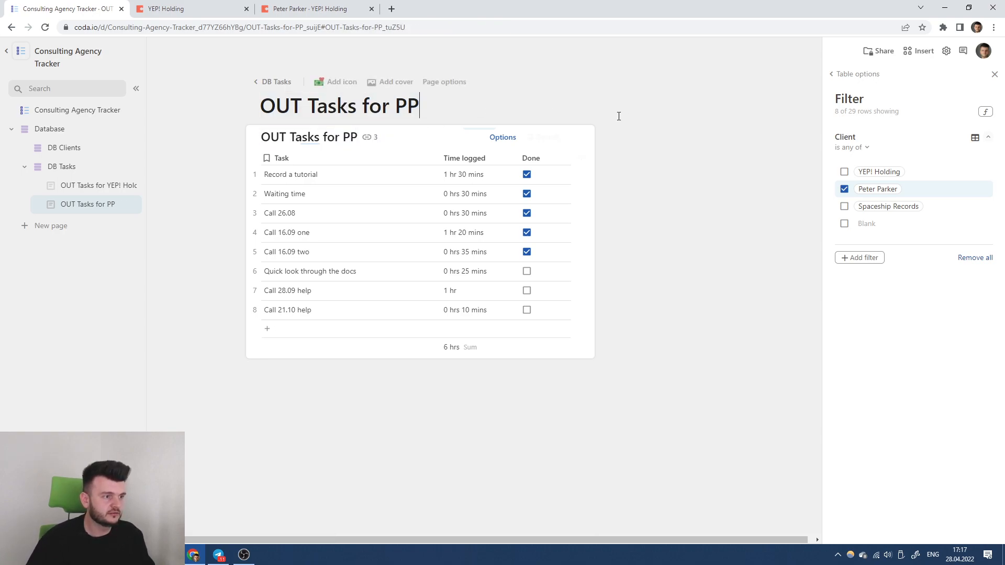
{"action": "left_click", "coordinate": [707, 271]}
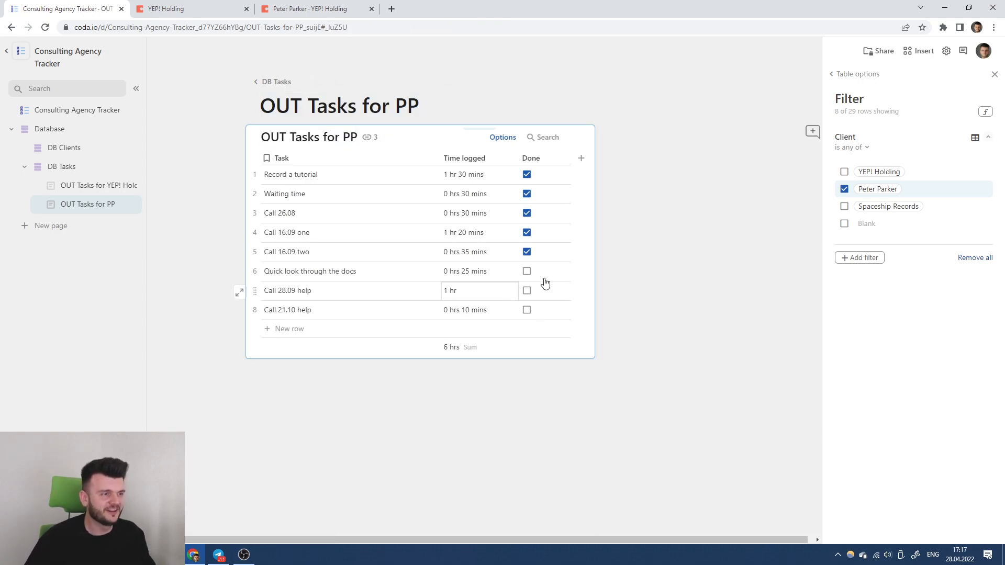
{"action": "left_click", "coordinate": [994, 75]}
In the copied client doc, delete the synced OUT Tasks table and its chart.
{"action": "left_click", "coordinate": [199, 6]}
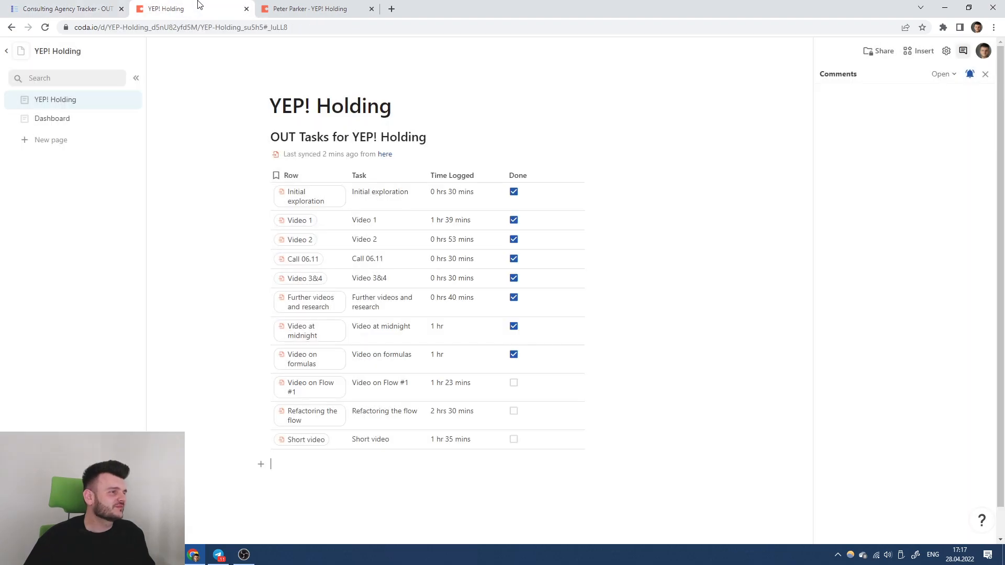
{"action": "left_click", "coordinate": [325, 6]}
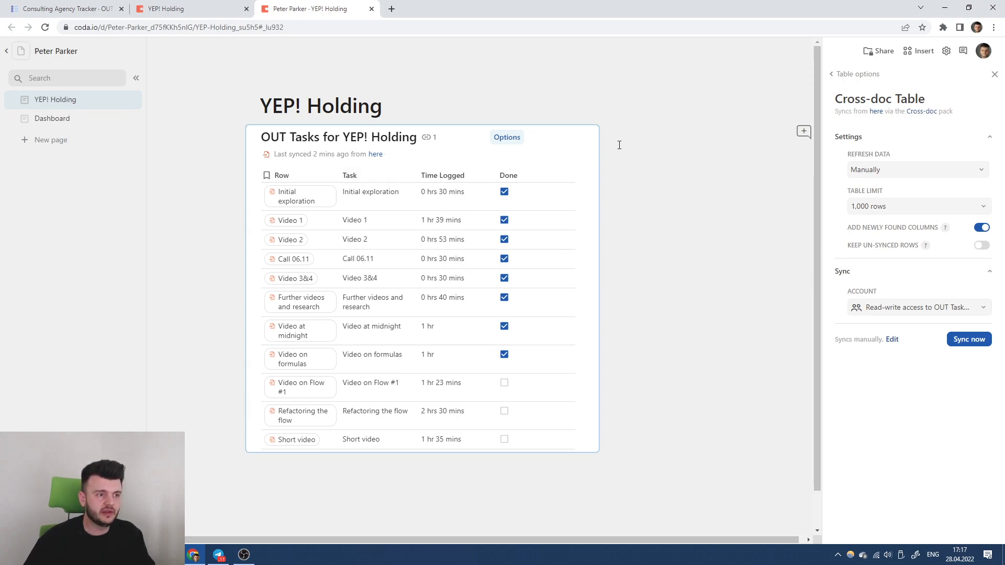
{"action": "key", "text": "Delete"}
{"action": "left_click", "coordinate": [897, 170]}
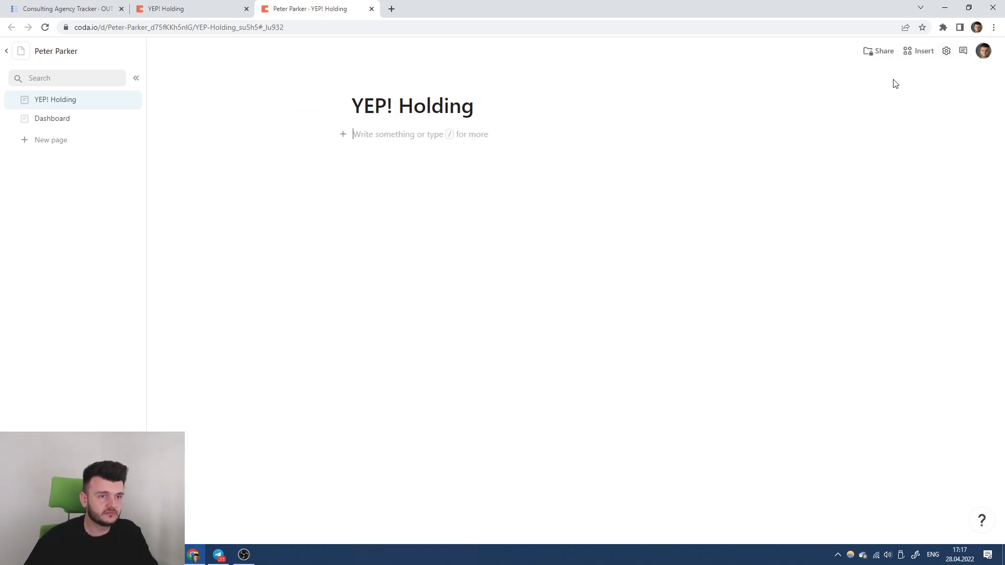
Add the synced OUT Tasks for PP table from Consulting Agency Tracker via the Cross-doc Pack.
{"action": "left_click", "coordinate": [918, 51]}
{"action": "left_click", "coordinate": [911, 277]}
{"action": "left_click", "coordinate": [920, 194]}
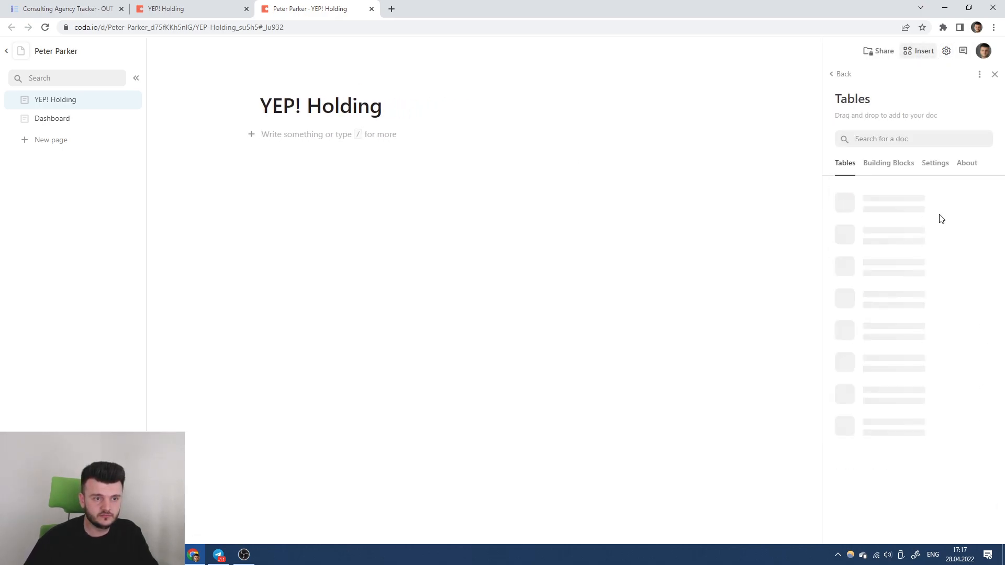
{"action": "left_click", "coordinate": [911, 214]}
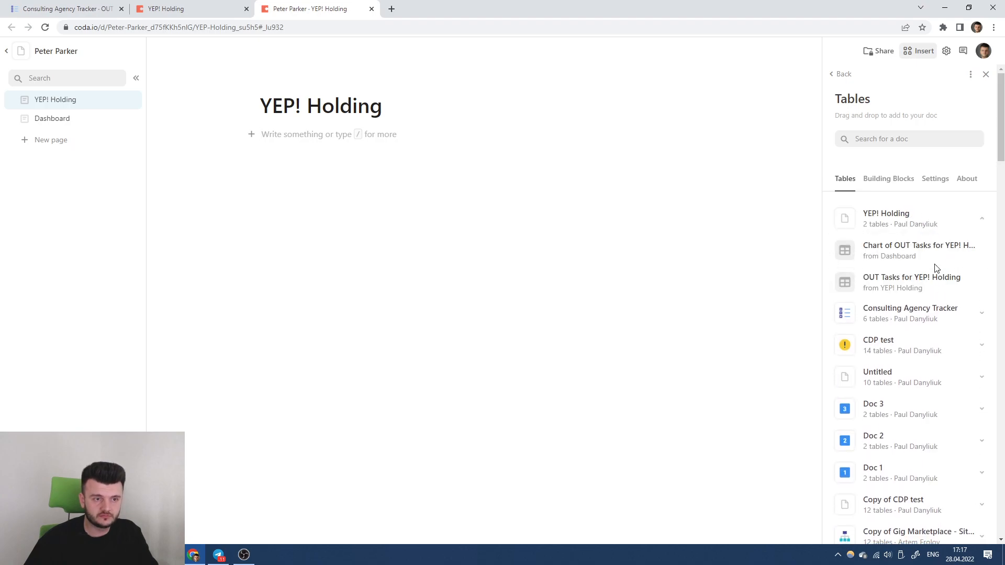
{"action": "left_click", "coordinate": [926, 250]}
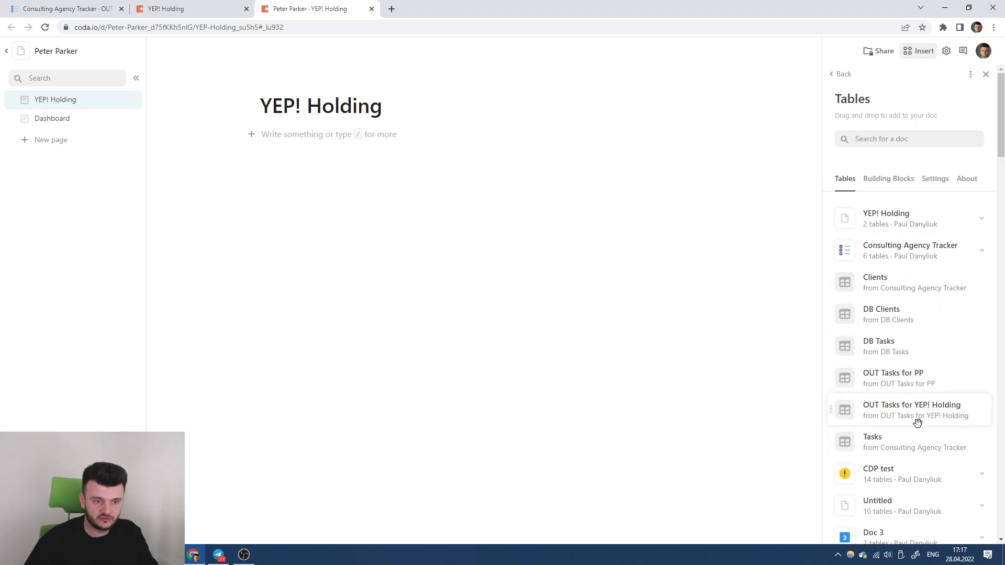
{"action": "left_click_drag", "start_coordinate": [920, 381], "coordinate": [482, 141]}
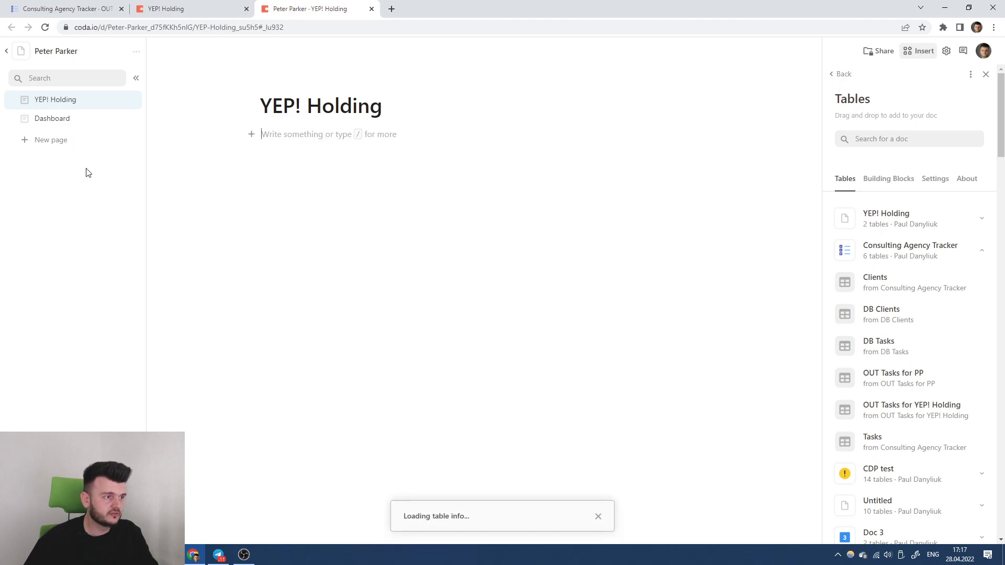
Move the OUT Tasks for PP table onto the YEP! Holding page.
{"action": "left_click", "coordinate": [85, 129]}
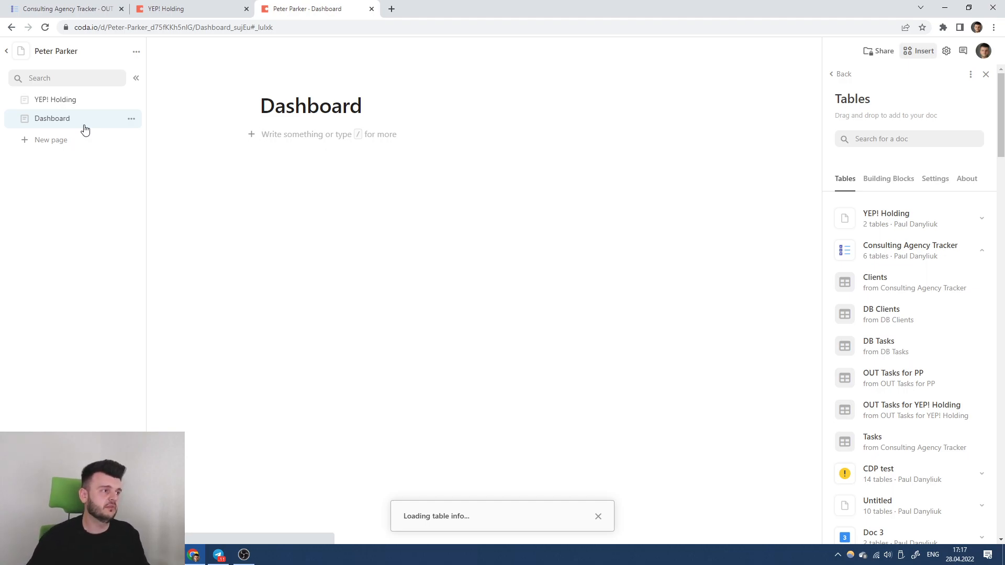
{"action": "left_click", "coordinate": [81, 107]}
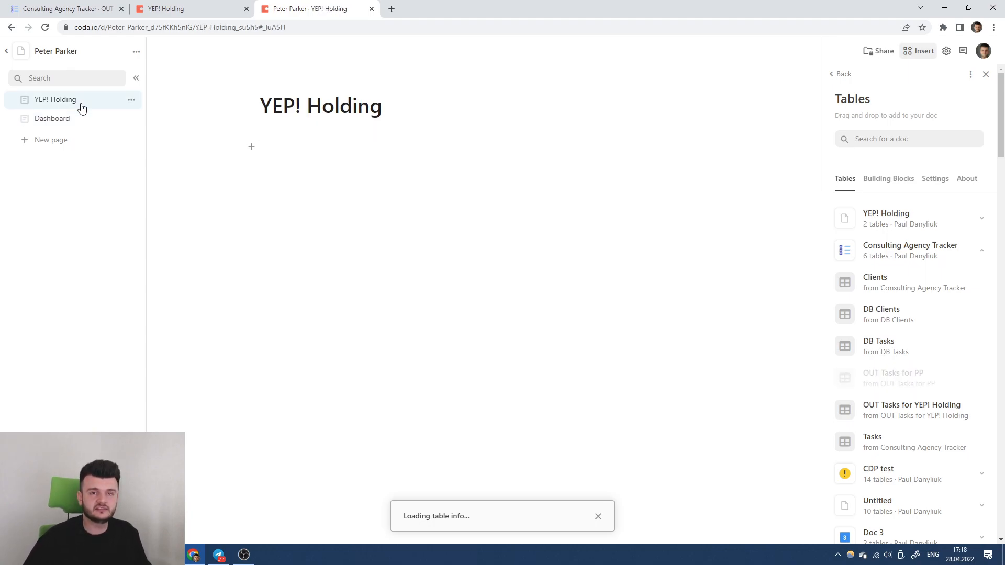
{"action": "left_click", "coordinate": [88, 122]}
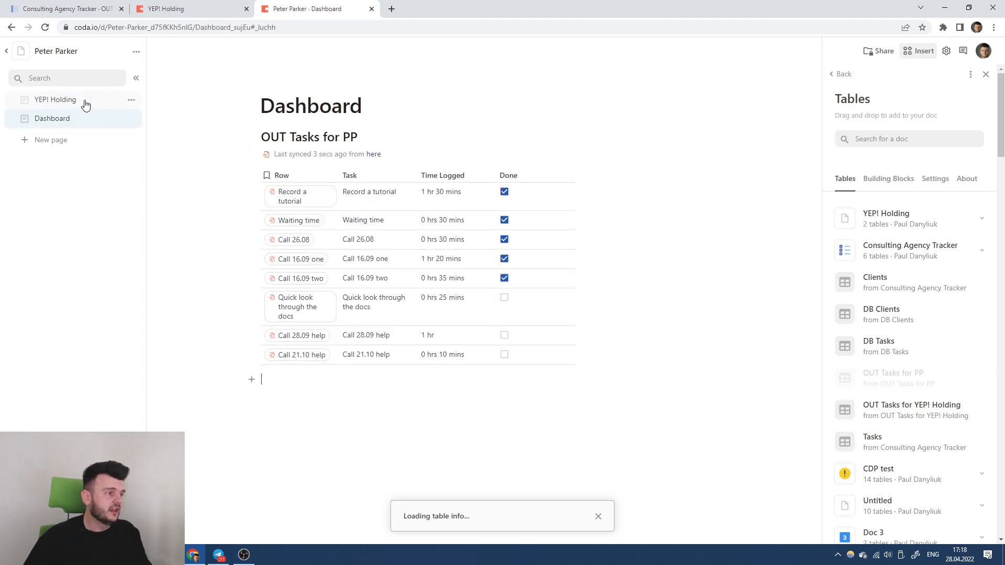
{"action": "left_click_drag", "start_coordinate": [251, 135], "coordinate": [71, 104]}
{"action": "left_click", "coordinate": [70, 104]}
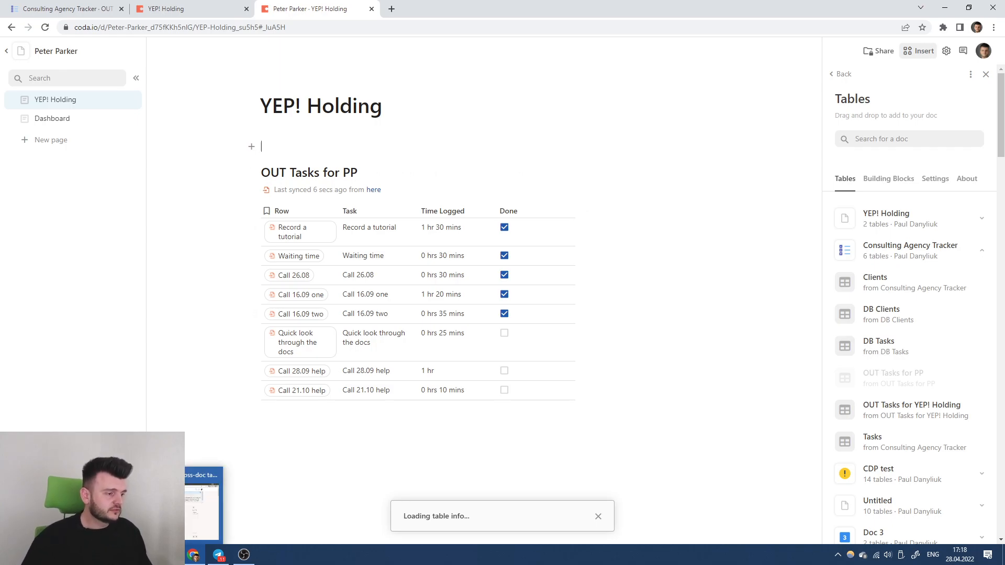
{"action": "left_click", "coordinate": [226, 466]}
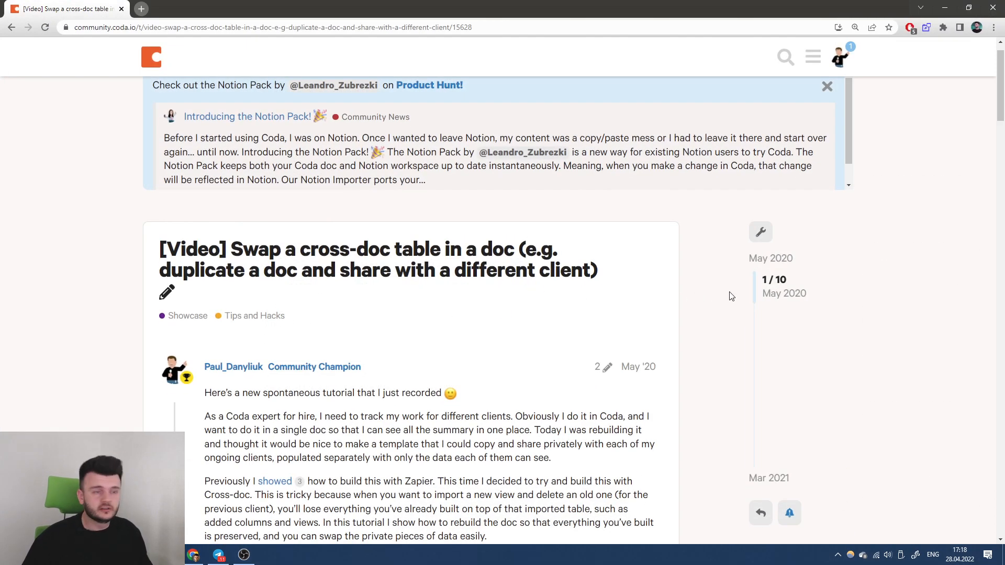
Read through the forum post on swapping cross-doc tables, then close that window.
{"action": "scroll", "coordinate": [752, 293], "scroll_direction": "down", "scroll_amount": 5}
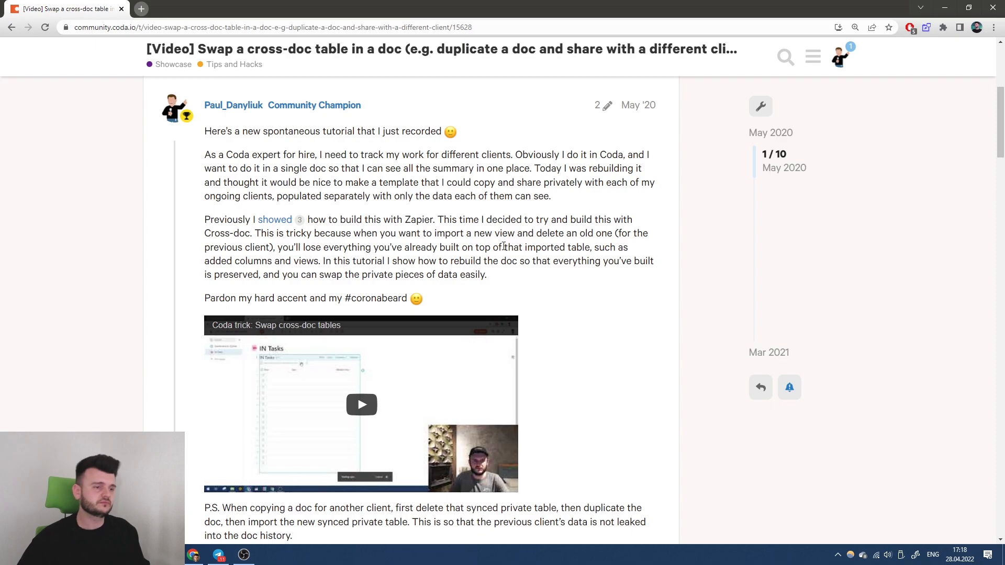
{"action": "scroll", "coordinate": [500, 248], "scroll_direction": "down", "scroll_amount": 3}
{"action": "scroll", "coordinate": [591, 266], "scroll_direction": "up", "scroll_amount": 4}
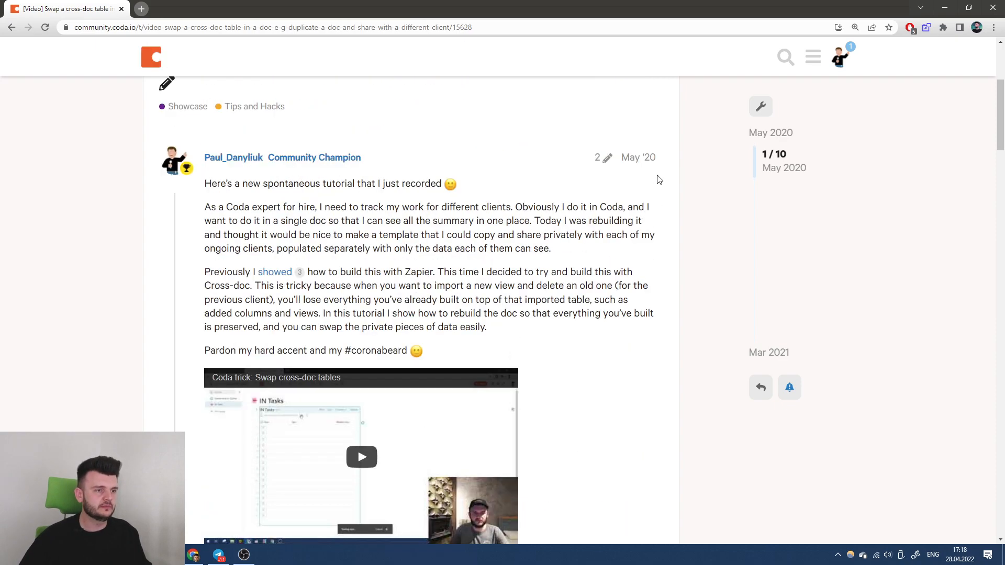
{"action": "left_click", "coordinate": [992, 9]}
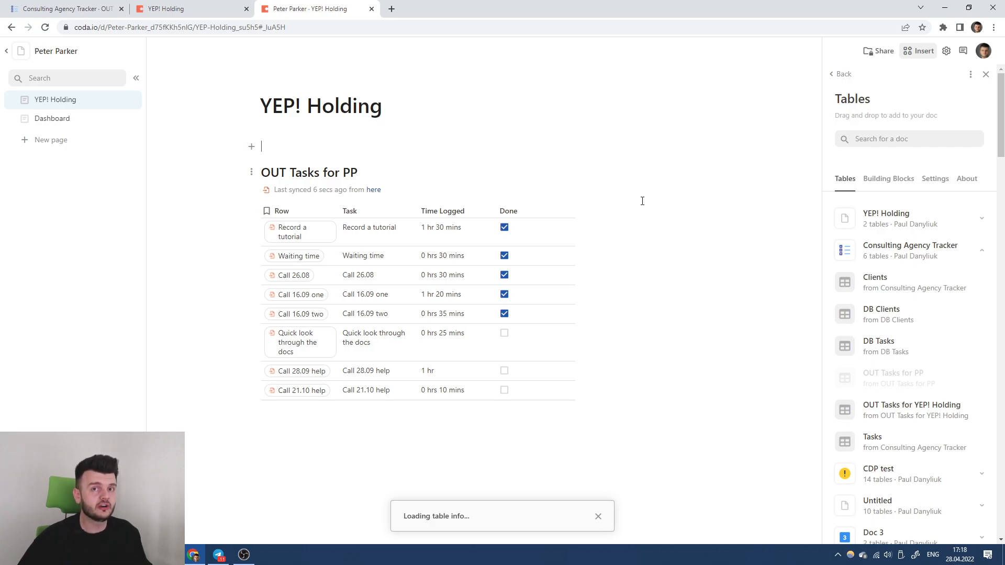
Return to the Consulting Agency Tracker doc, showing its OUT Tasks for PP page.
{"action": "left_click", "coordinate": [183, 8]}
{"action": "left_click", "coordinate": [63, 8]}
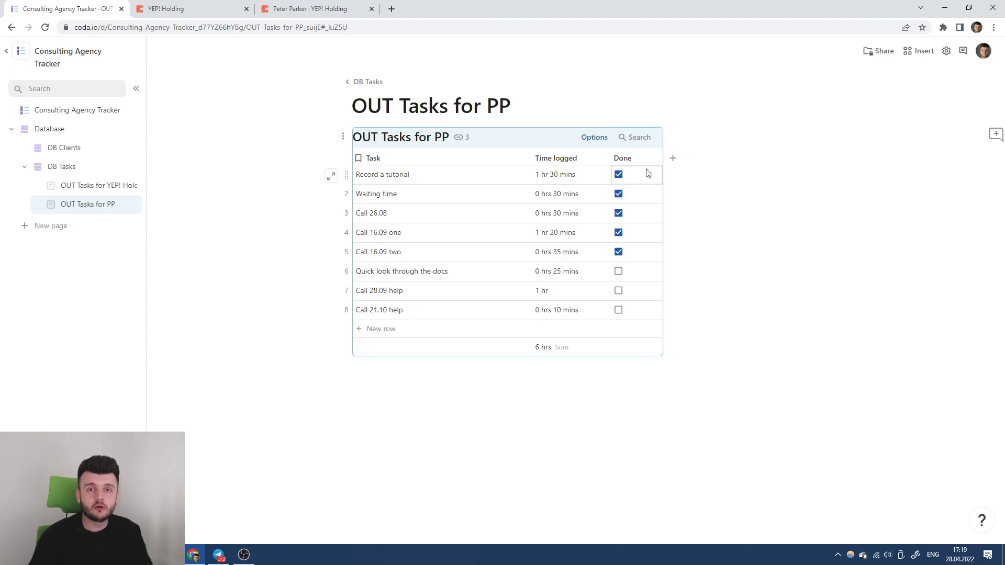
Delete the OUT Tasks for YEP! Holding and OUT Tasks for PP pages.
{"action": "left_click", "coordinate": [131, 185]}
{"action": "left_click", "coordinate": [157, 372]}
{"action": "left_click", "coordinate": [131, 186]}
{"action": "left_click", "coordinate": [162, 368]}
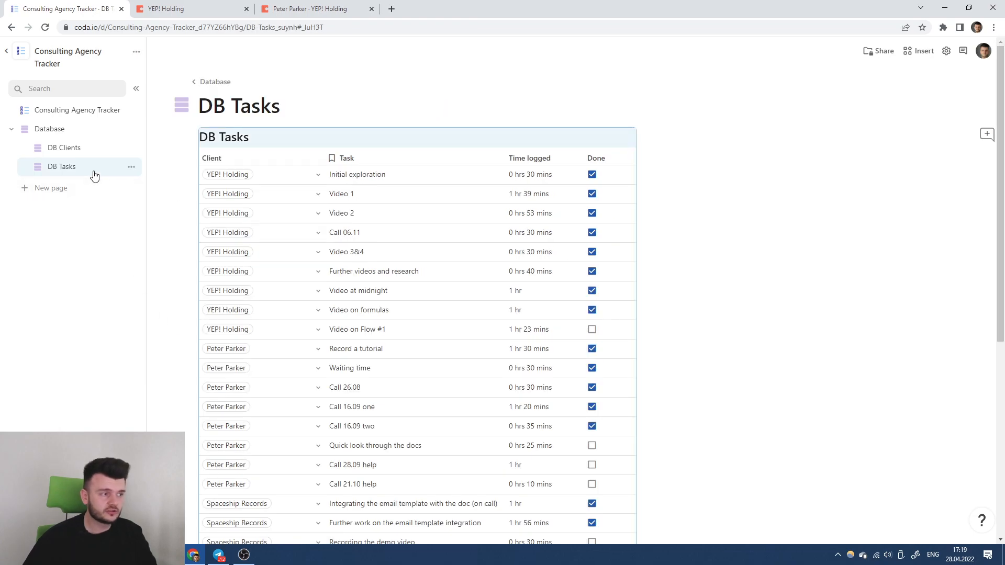
Add a subpage under DB Tasks titled 'OUT Tasks for Clients'.
{"action": "left_click", "coordinate": [131, 167]}
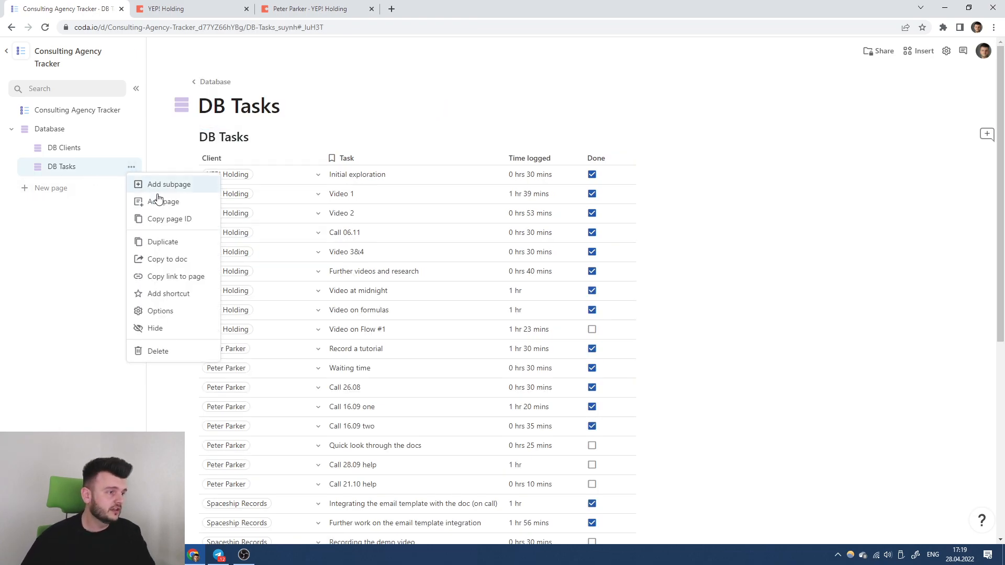
{"action": "left_click", "coordinate": [193, 188]}
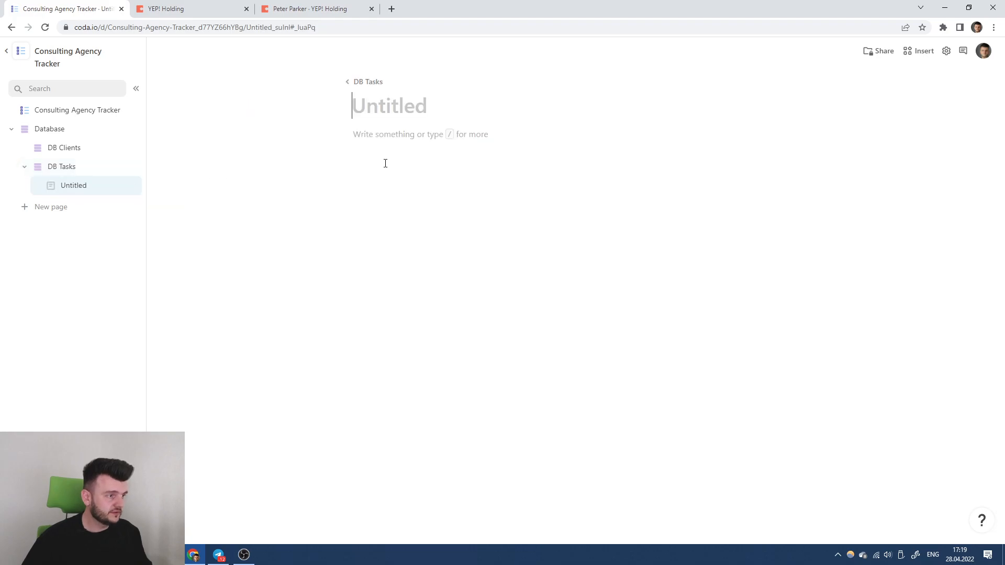
{"action": "type", "text": "OUT "}
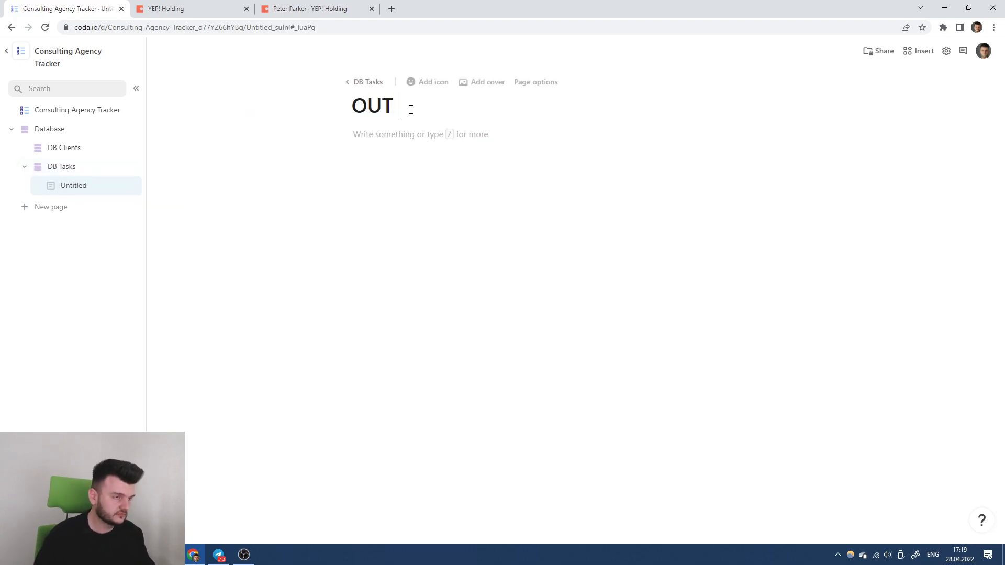
{"action": "type", "text": "Tas"}
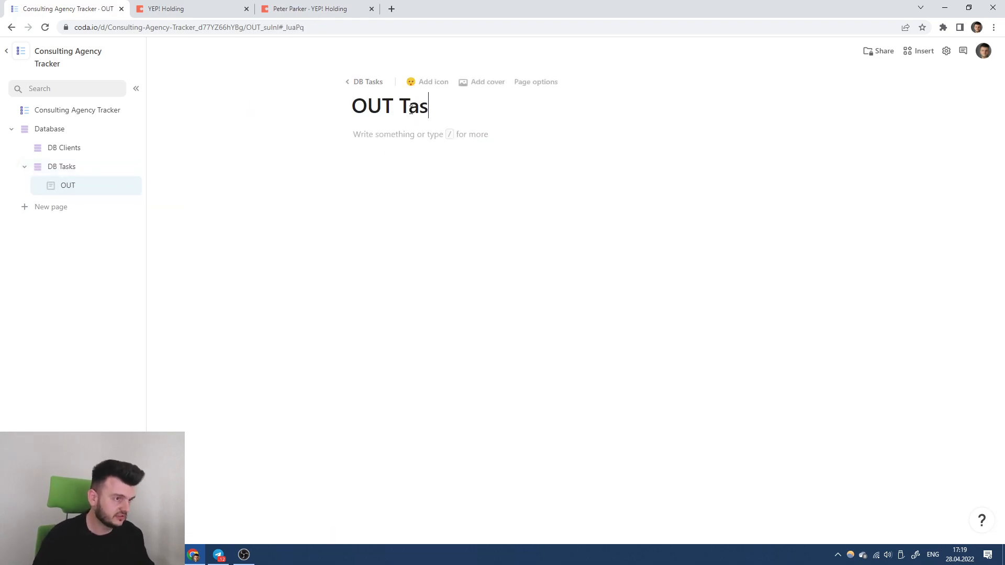
{"action": "type", "text": "ks for Clients"}
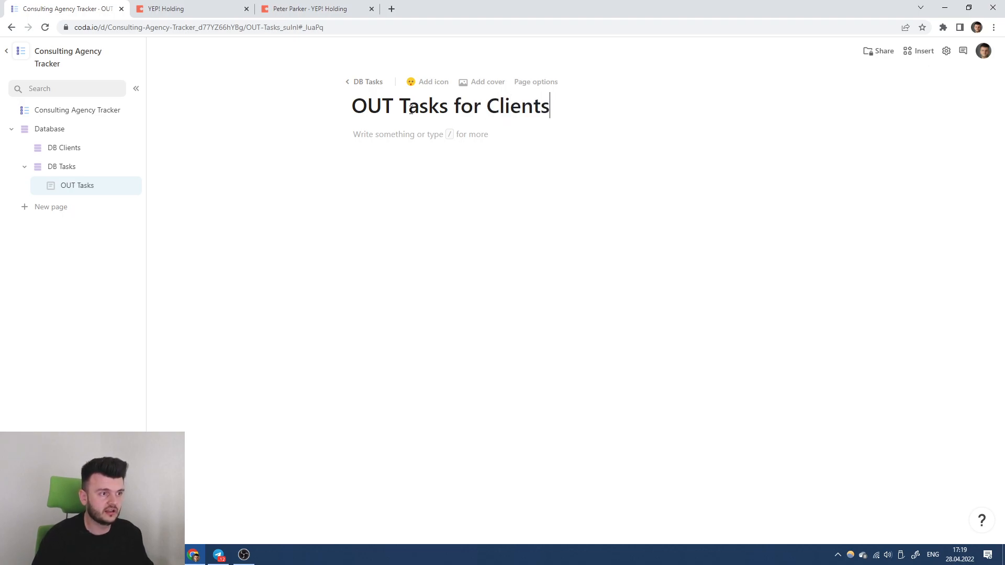
Clear the stray slash in the page body and type /Ta to insert a table.
{"action": "left_click", "coordinate": [399, 134]}
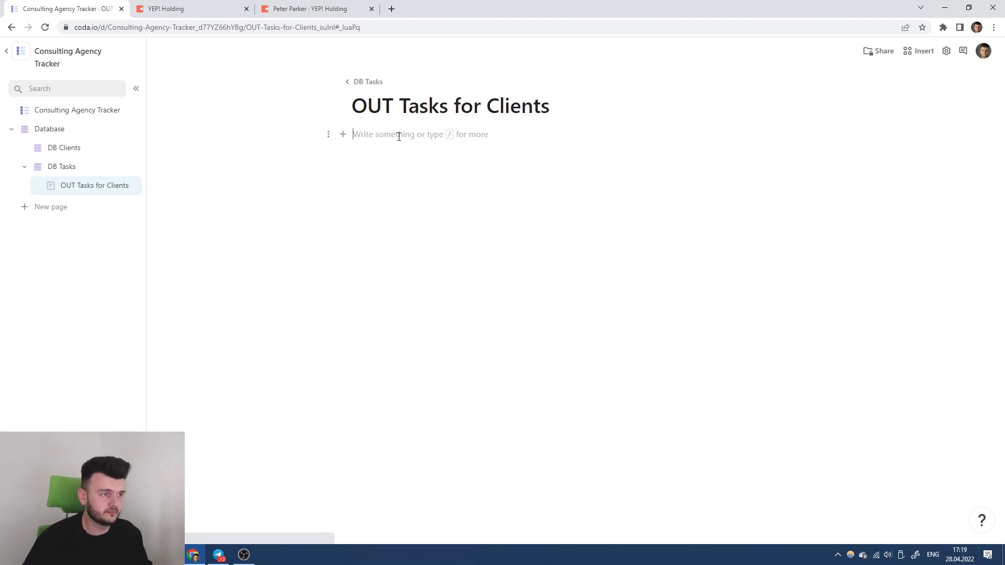
{"action": "type", "text": "/"}
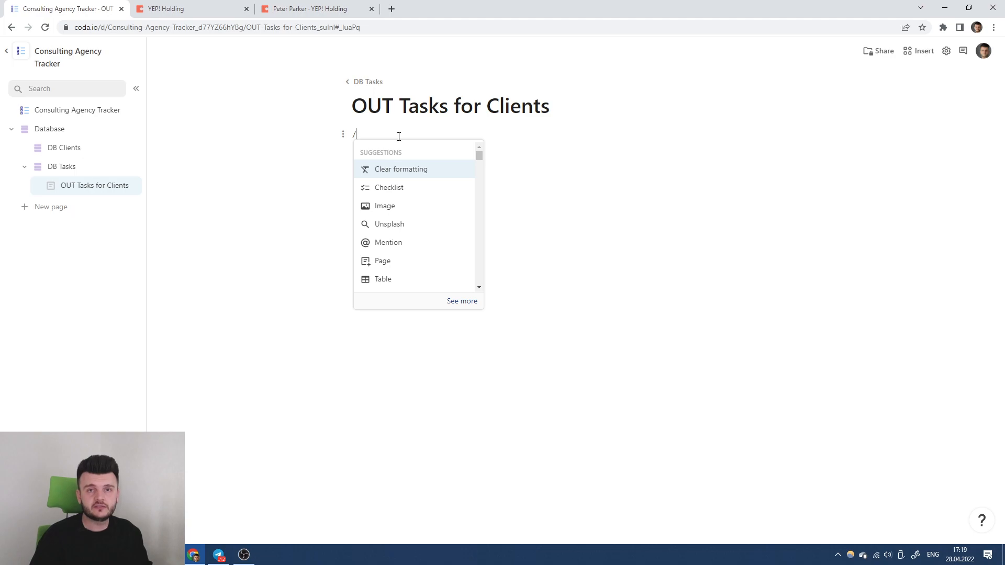
{"action": "left_click", "coordinate": [405, 110]}
{"action": "left_click_drag", "start_coordinate": [353, 108], "coordinate": [400, 110]}
{"action": "left_click", "coordinate": [396, 142]}
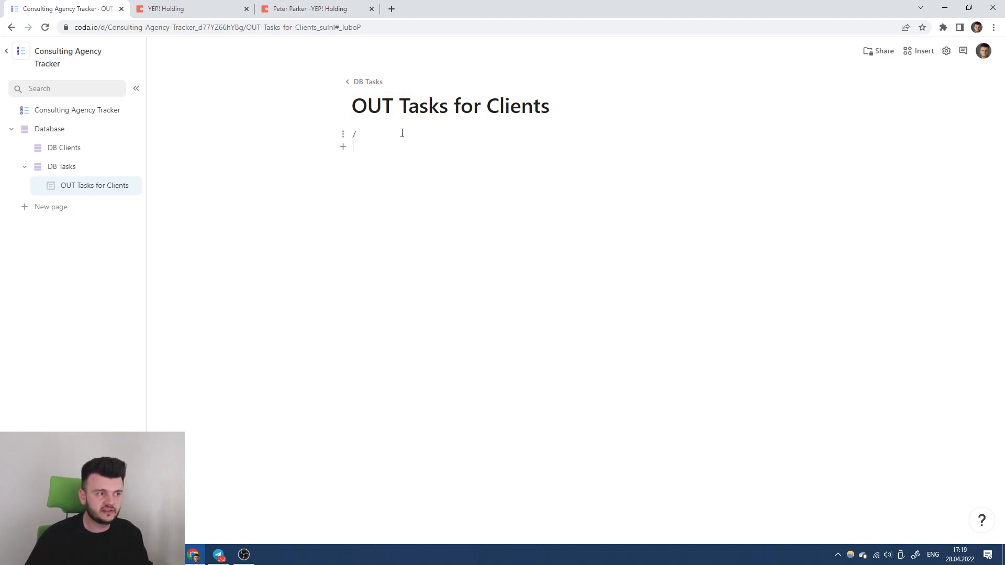
{"action": "key", "text": "BackSpace"}
{"action": "key", "text": "BackSpace"}
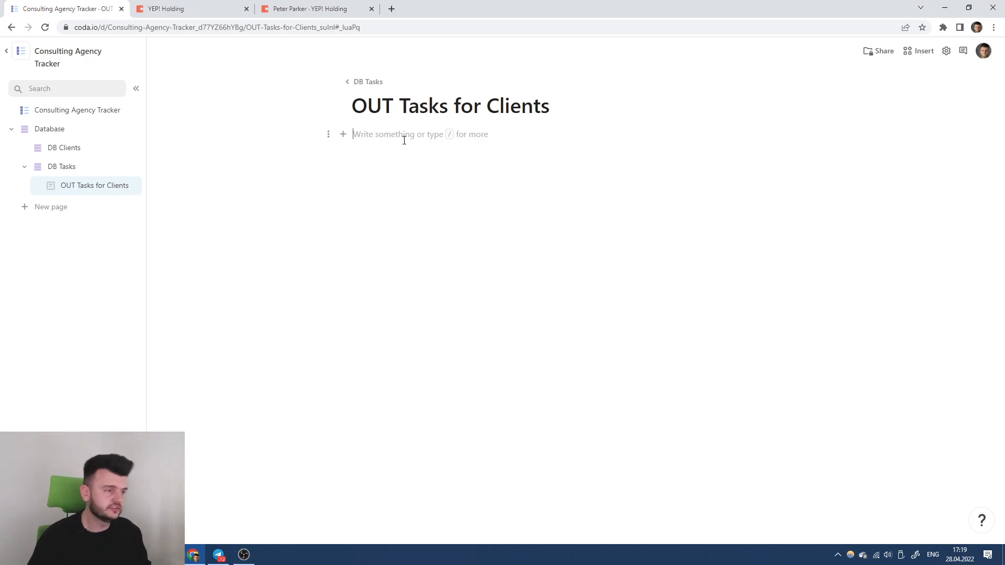
{"action": "type", "text": "/"}
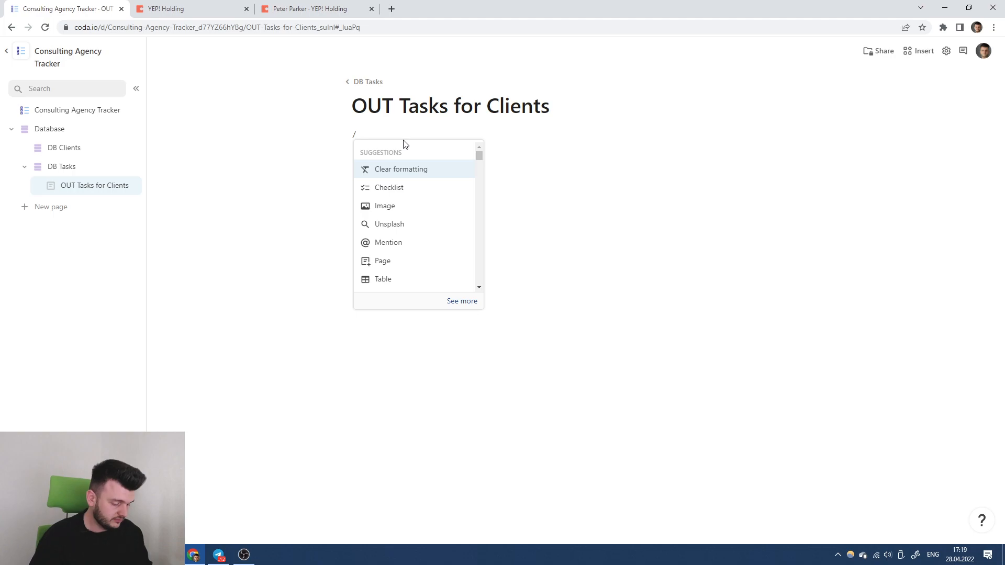
{"action": "type", "text": "Ta"}
Insert a DB Tasks table on the page and title it 'OUT Tasks for Clients'.
{"action": "key", "text": "Return"}
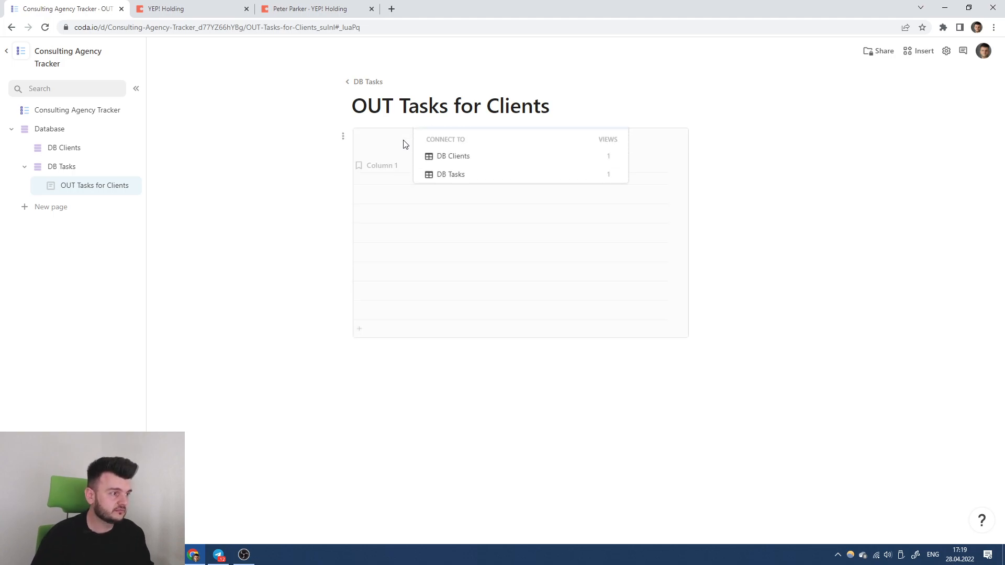
{"action": "left_click", "coordinate": [449, 244]}
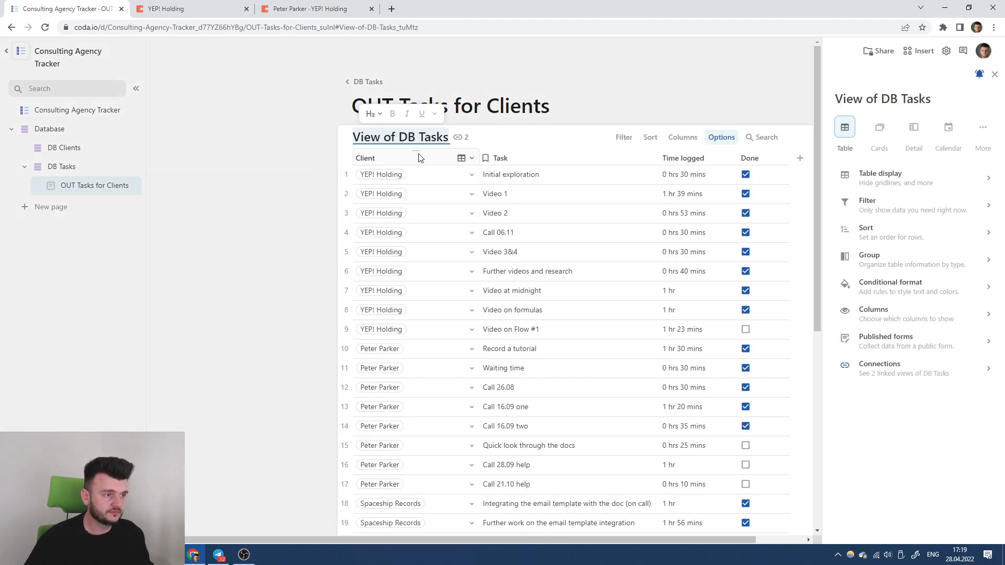
{"action": "left_click", "coordinate": [395, 160]}
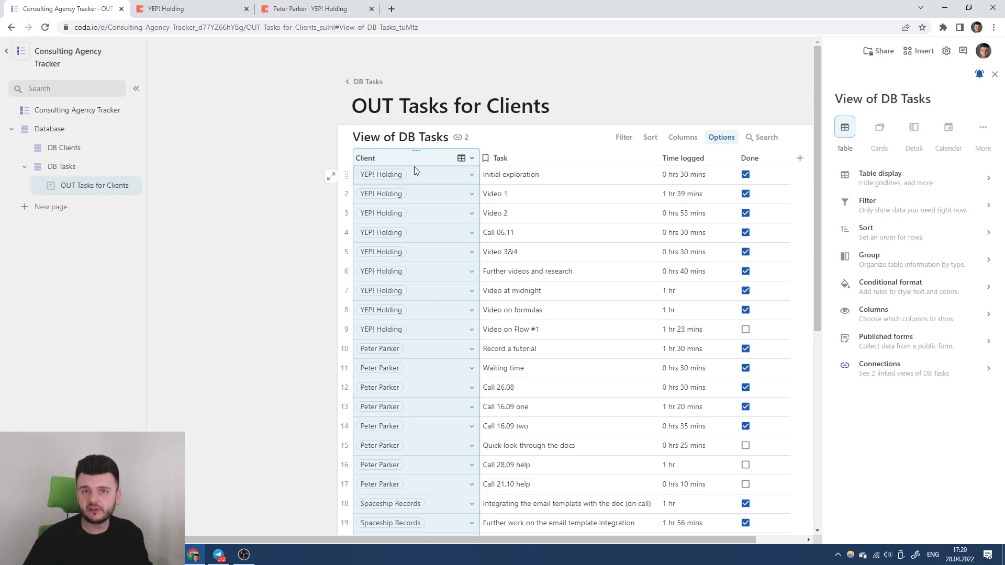
{"action": "left_click", "coordinate": [404, 137]}
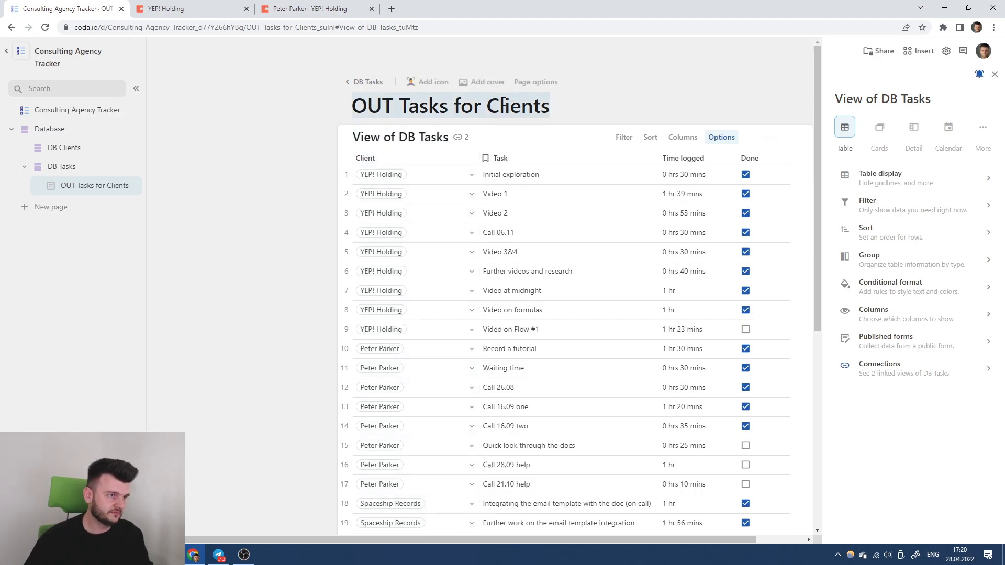
{"action": "type", "text": "OUT Tasks for Clients"}
{"action": "left_click", "coordinate": [533, 139]}
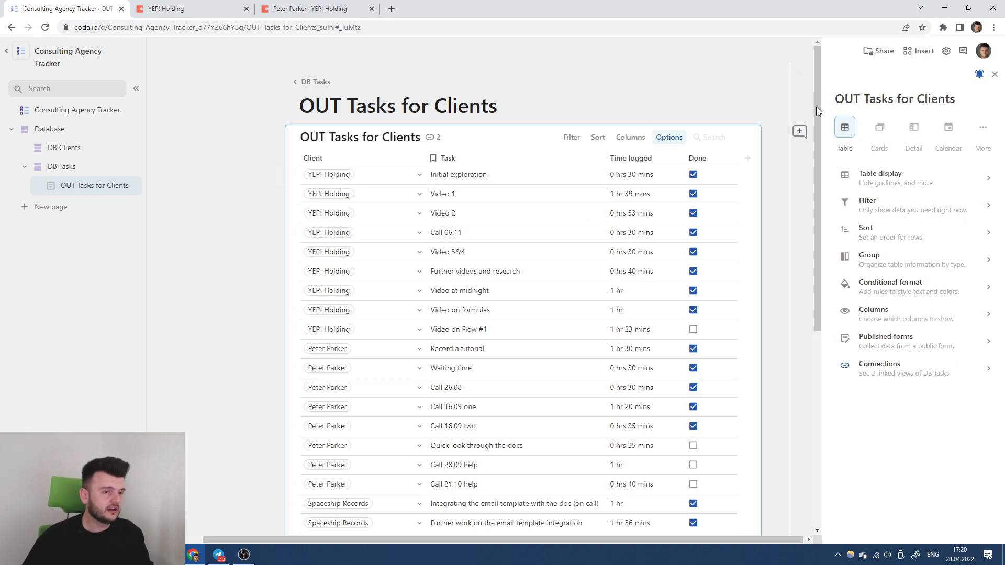
Set the page's content alignment to Wide.
{"action": "left_click", "coordinate": [483, 82]}
{"action": "left_click", "coordinate": [915, 415]}
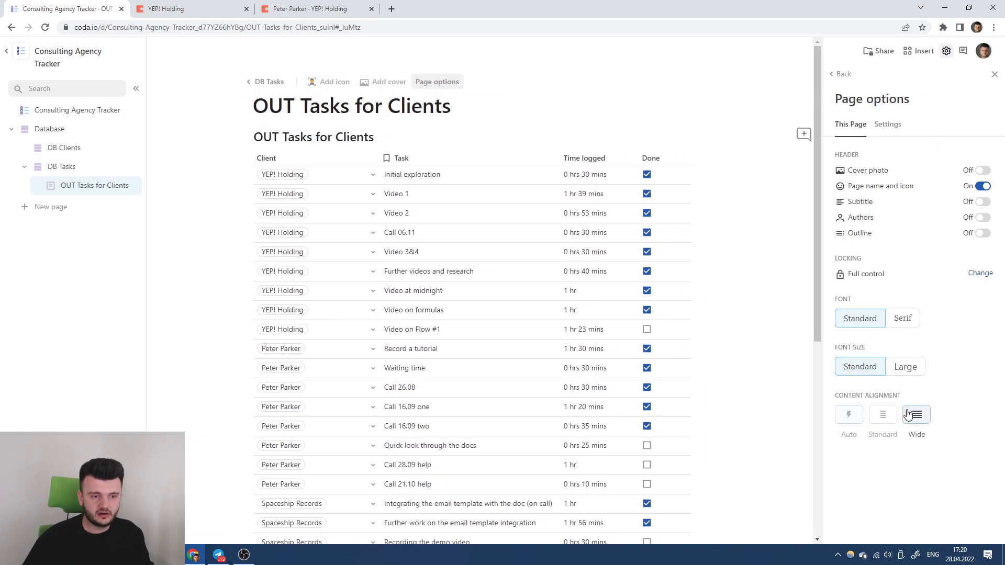
{"action": "left_click", "coordinate": [994, 74]}
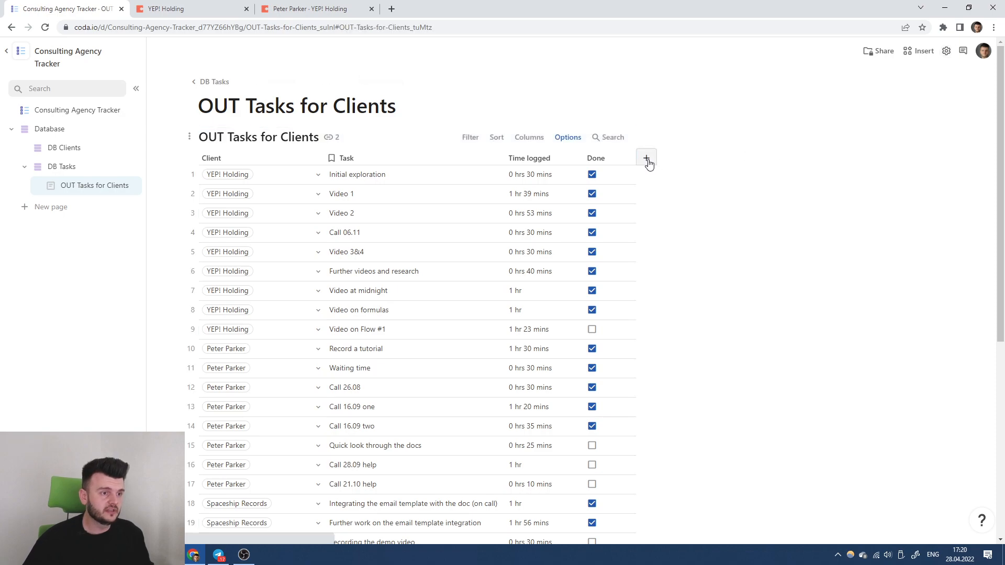
Add a column after Done named '_outcode'.
{"action": "left_click", "coordinate": [647, 158]}
{"action": "left_click", "coordinate": [682, 162]}
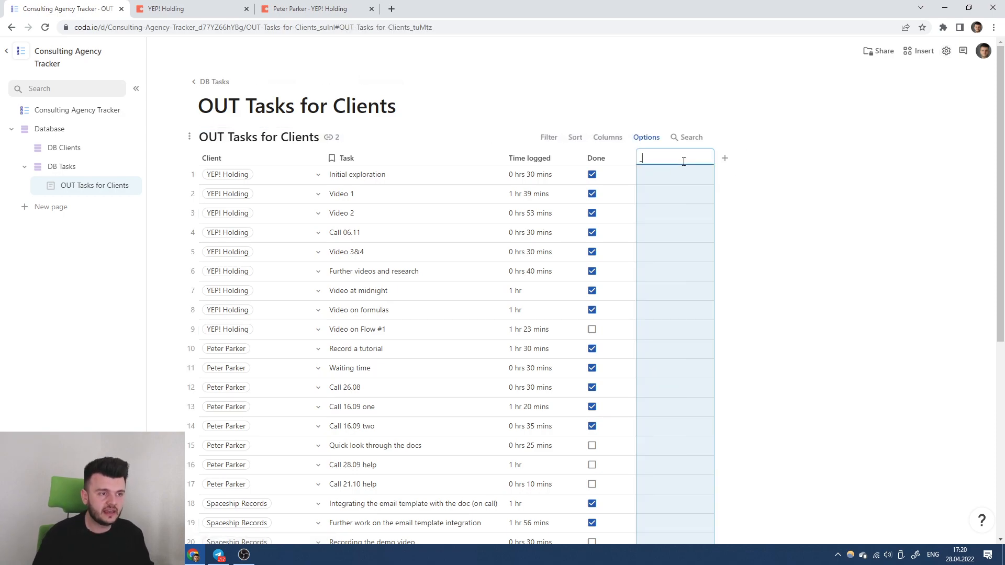
{"action": "type", "text": "_out_"}
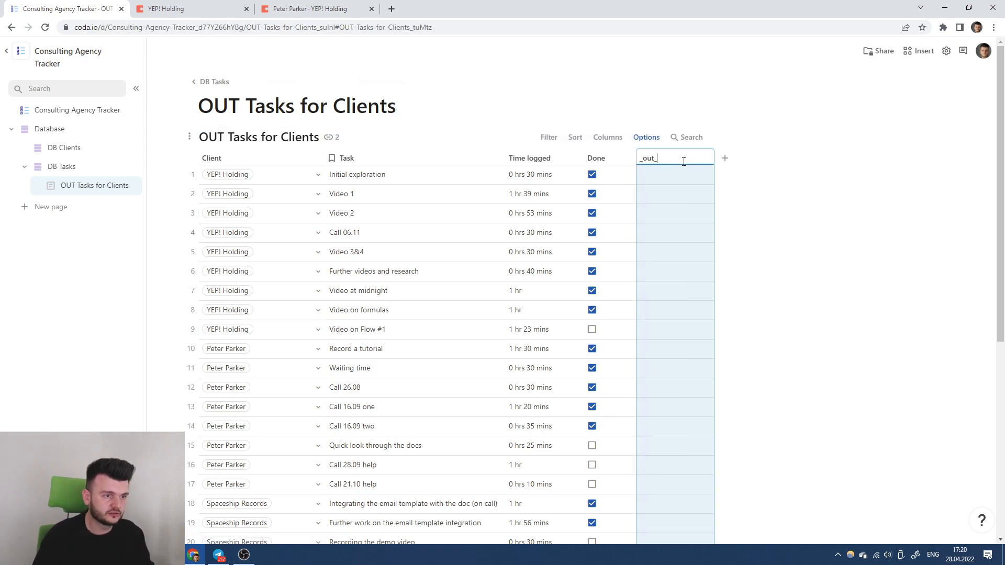
{"action": "type", "text": "code"}
{"action": "key", "text": "Return"}
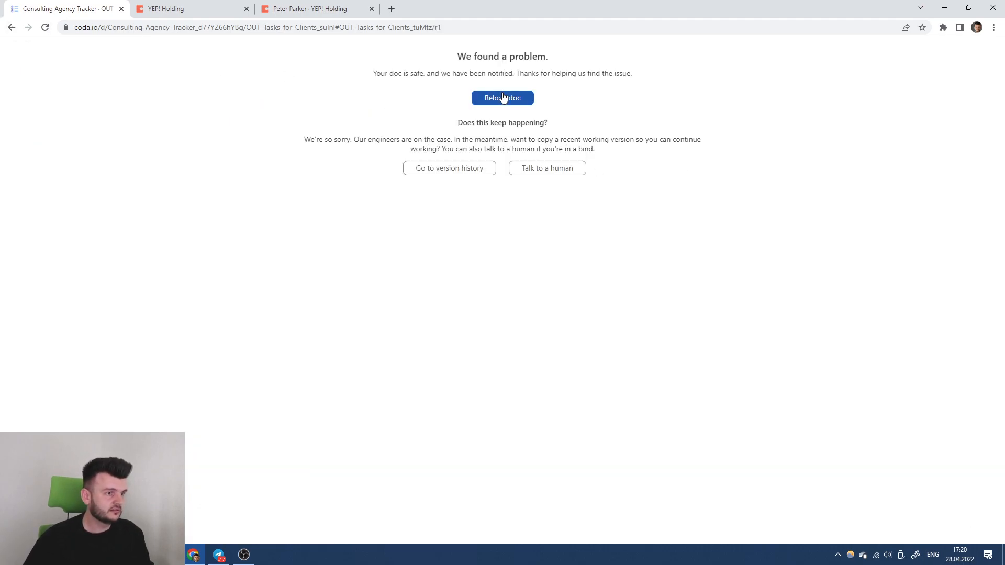
Reload the crashed doc and rename the new column after Done to '_out_rules'.
{"action": "left_click", "coordinate": [502, 98]}
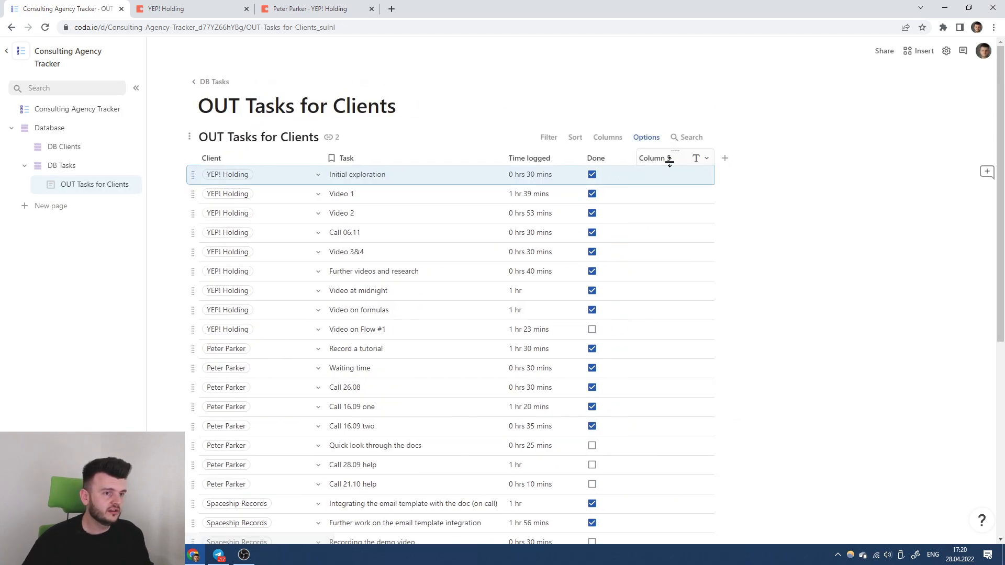
{"action": "left_click", "coordinate": [668, 158]}
{"action": "type", "text": "_out_rules"}
{"action": "left_click", "coordinate": [682, 176]}
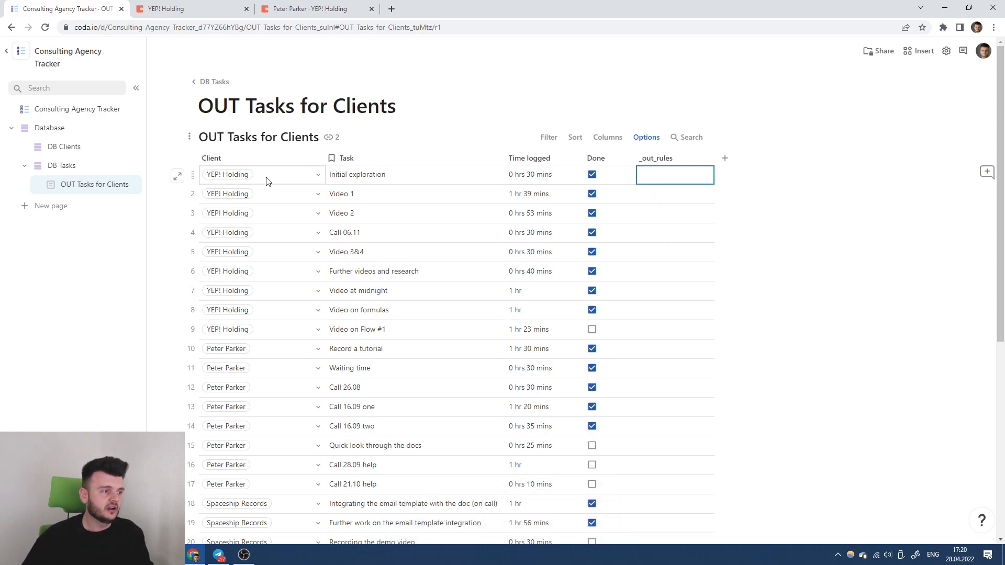
Give the _out_rules column the formula "*" and verify it.
{"action": "left_click", "coordinate": [658, 158]}
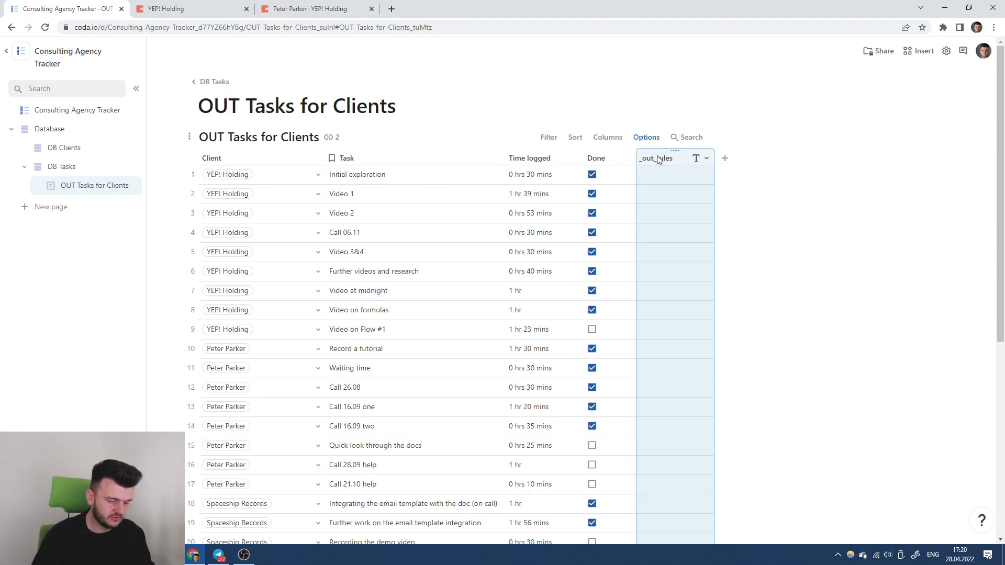
{"action": "key", "text": "Return"}
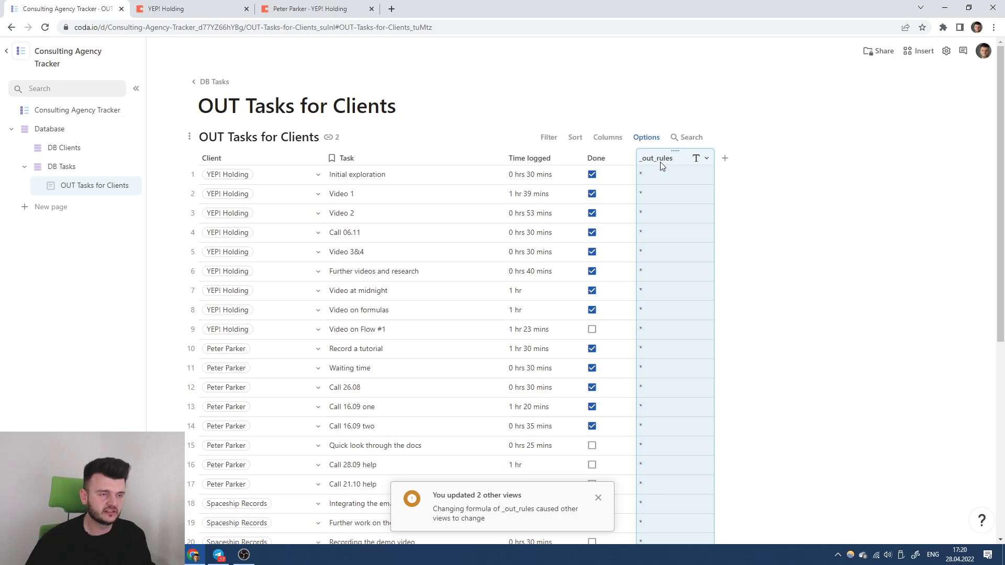
{"action": "left_click", "coordinate": [669, 162]}
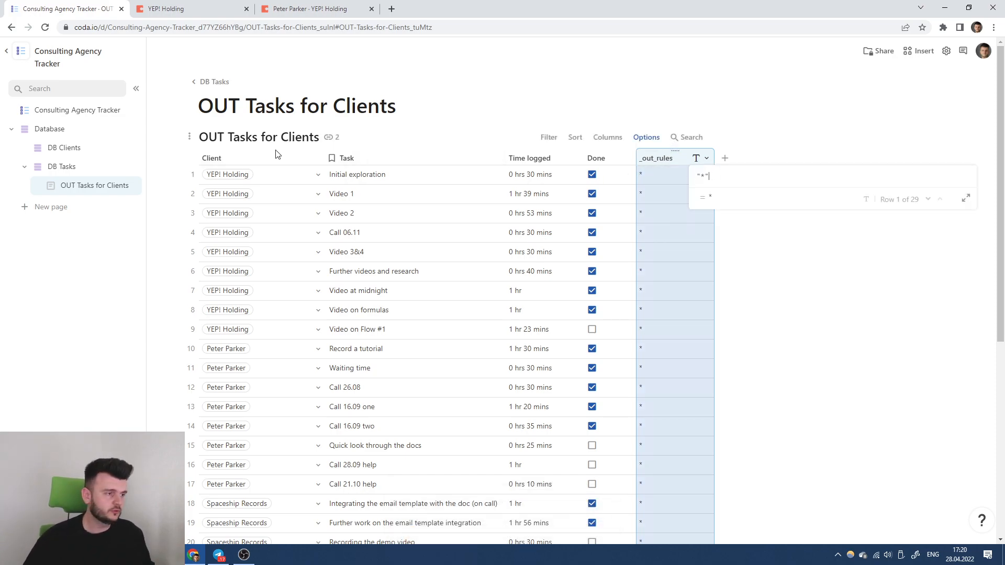
{"action": "left_click", "coordinate": [254, 160]}
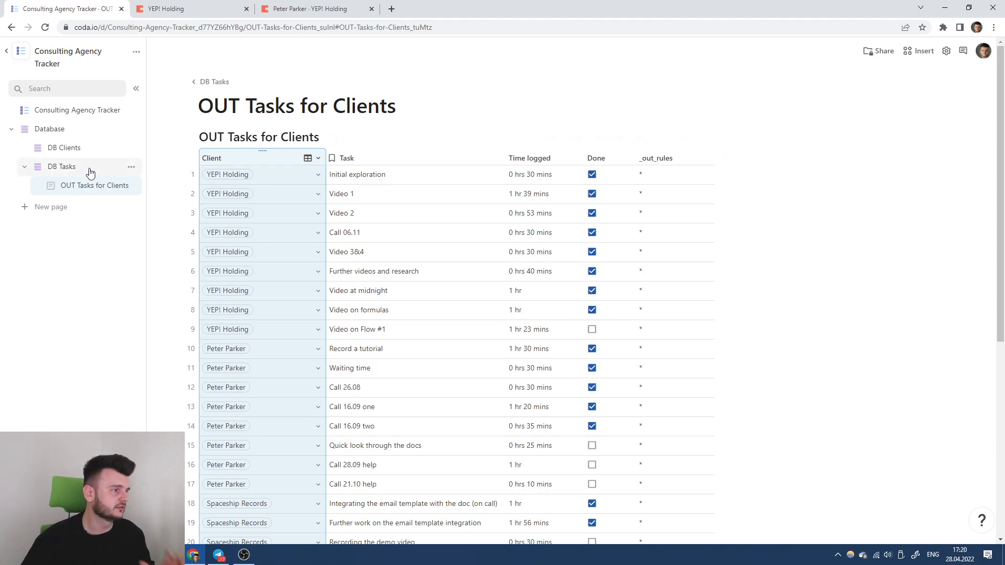
On DB Clients, add a column named Secret and enter the first client's secret.
{"action": "left_click", "coordinate": [74, 148]}
{"action": "left_click", "coordinate": [290, 159]}
{"action": "key", "text": "Escape"}
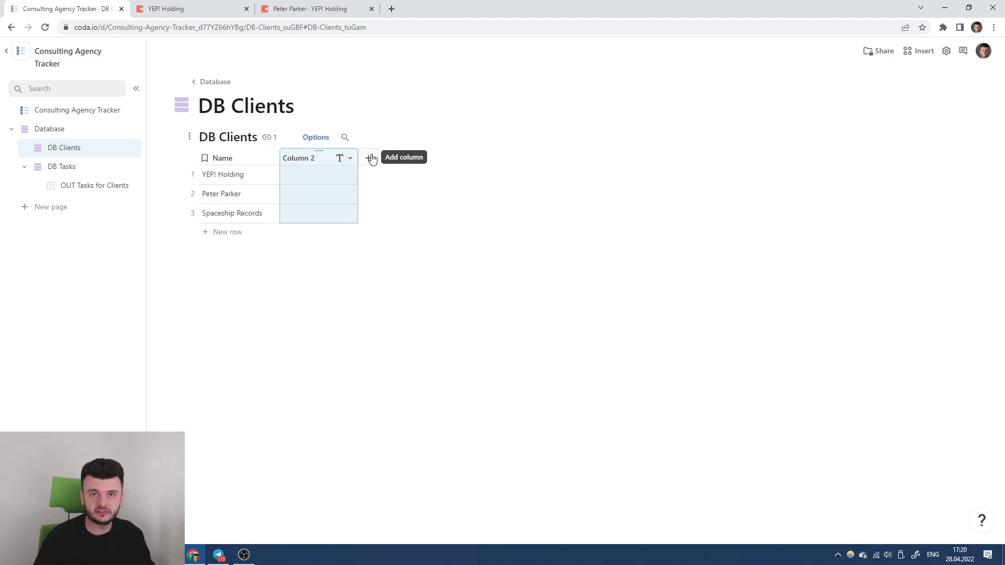
{"action": "type", "text": "Secret"}
{"action": "key", "text": "Return"}
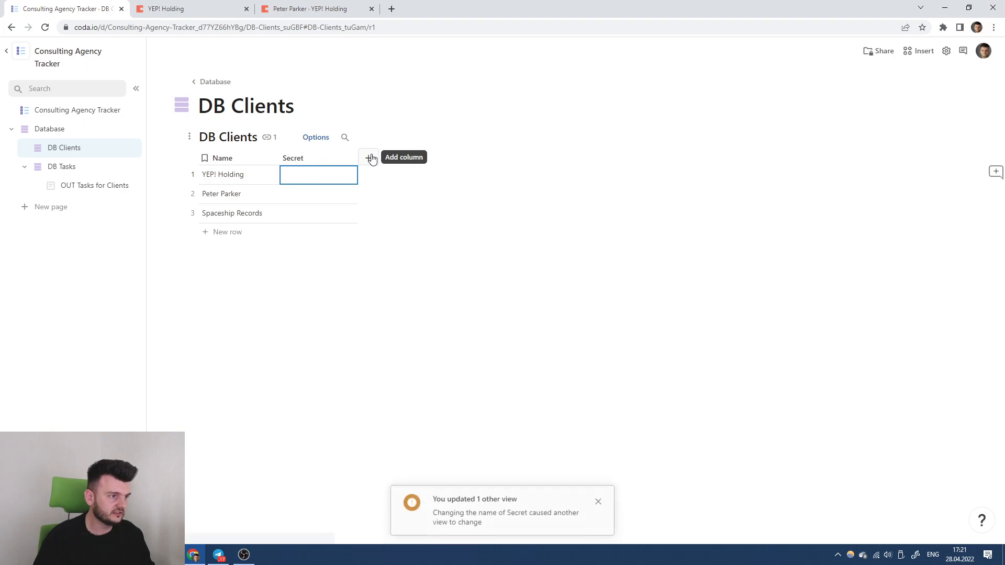
{"action": "type", "text": "1234"}
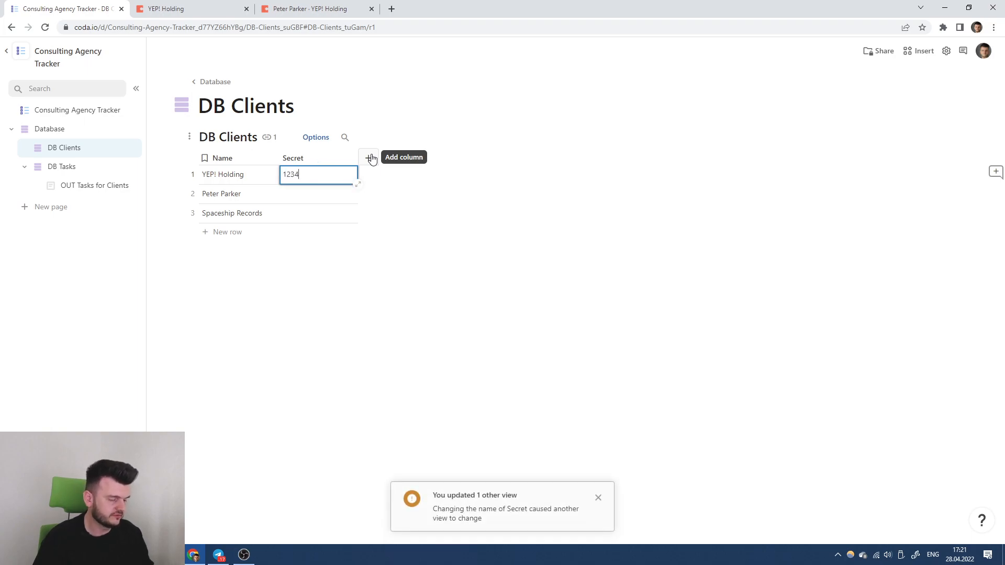
{"action": "type", "text": "5"}
{"action": "key", "text": "Return"}
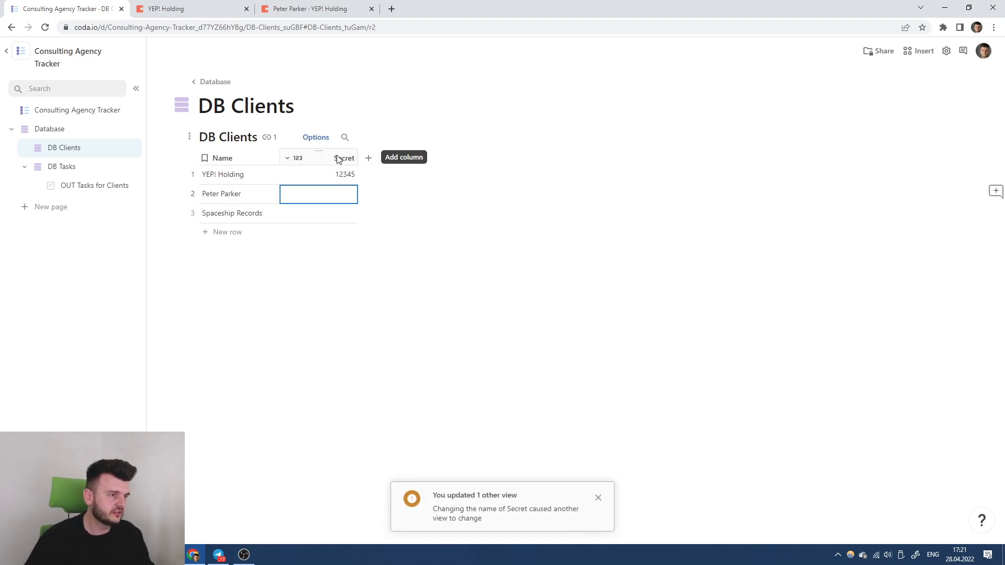
Change the Secret column's type to Text.
{"action": "left_click", "coordinate": [298, 158]}
{"action": "mouse_move", "coordinate": [434, 202]}
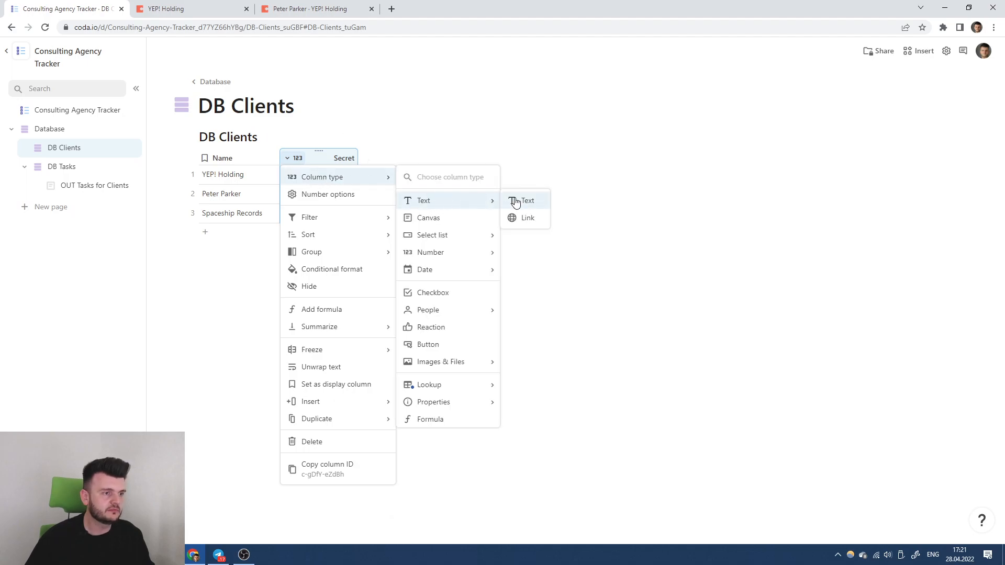
{"action": "left_click", "coordinate": [516, 201]}
{"action": "left_click", "coordinate": [318, 195]}
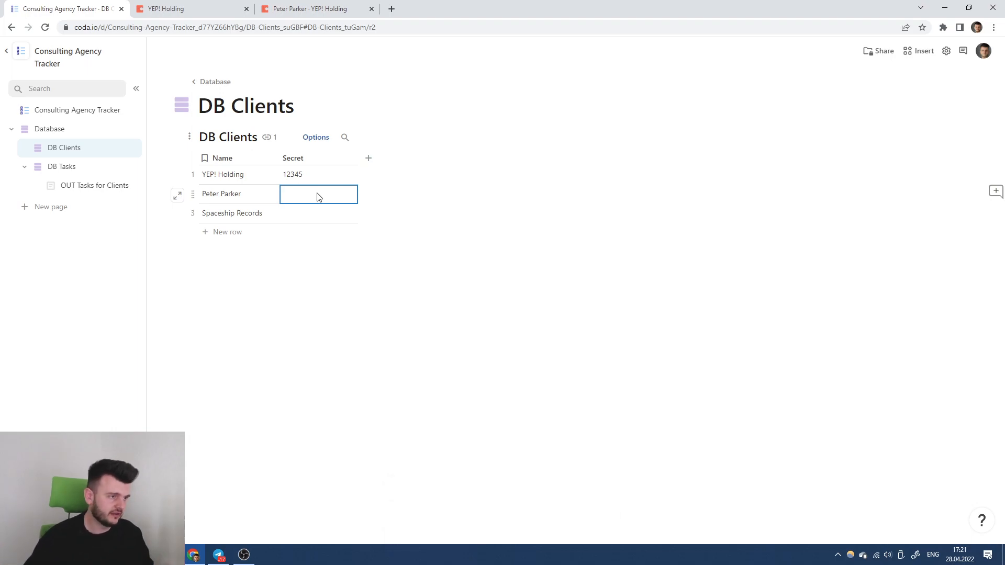
Enter secret values for the second and third clients.
{"action": "type", "text": "qwerty"}
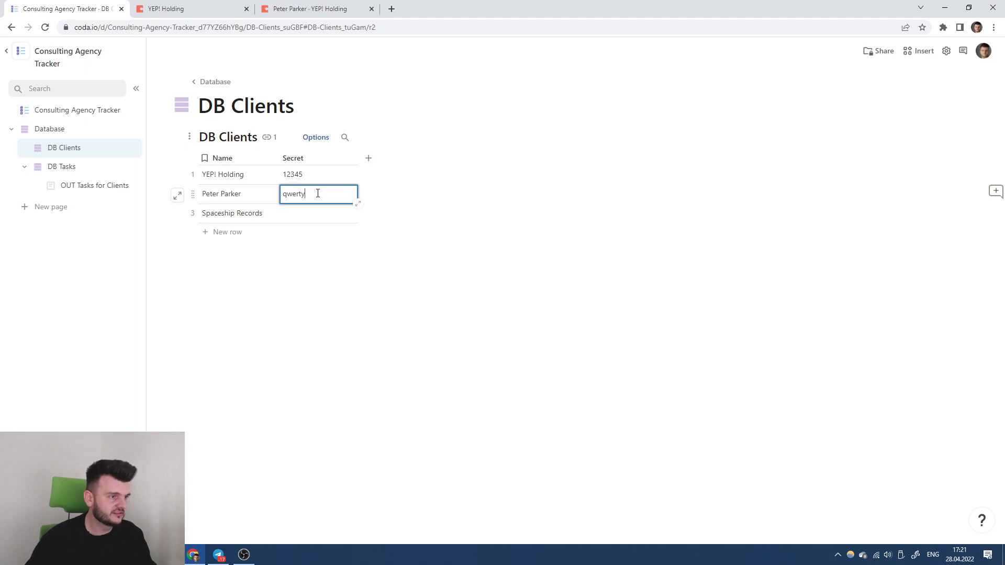
{"action": "key", "text": "Return"}
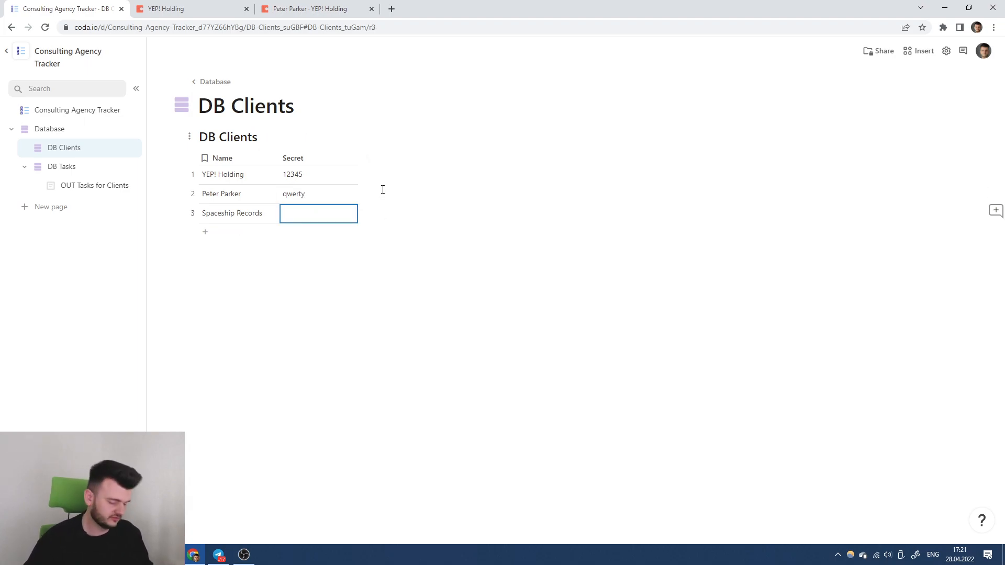
{"action": "type", "text": "asdf"}
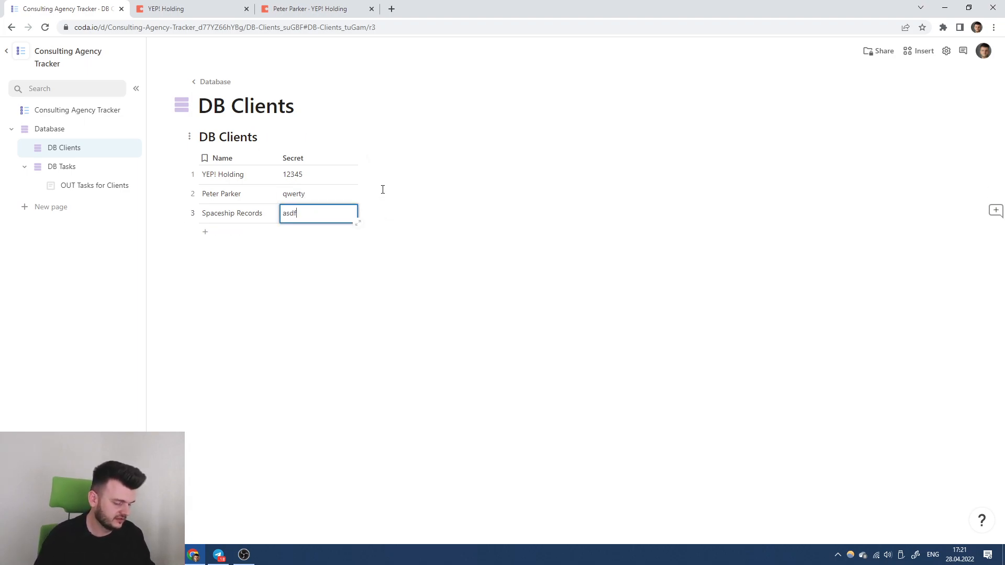
{"action": "left_click", "coordinate": [386, 191]}
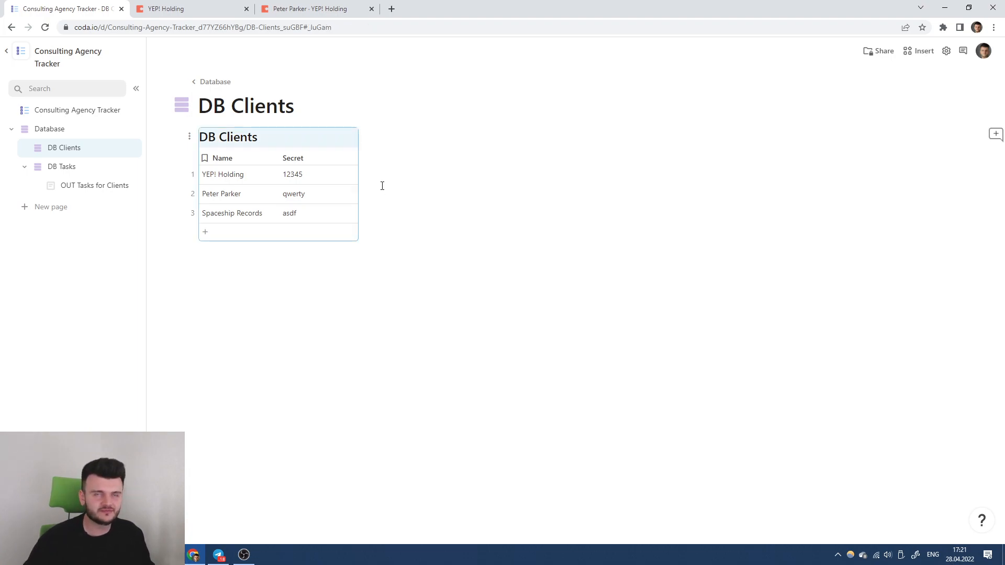
{"action": "left_click", "coordinate": [295, 162]}
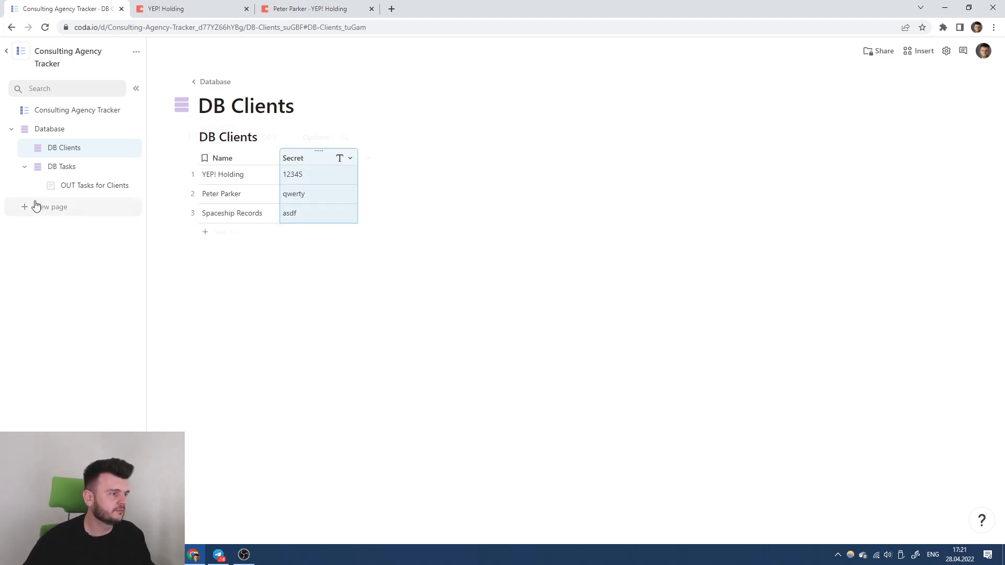
Open the _out_rules formula in the OUT Tasks for Clients table.
{"action": "left_click", "coordinate": [85, 175]}
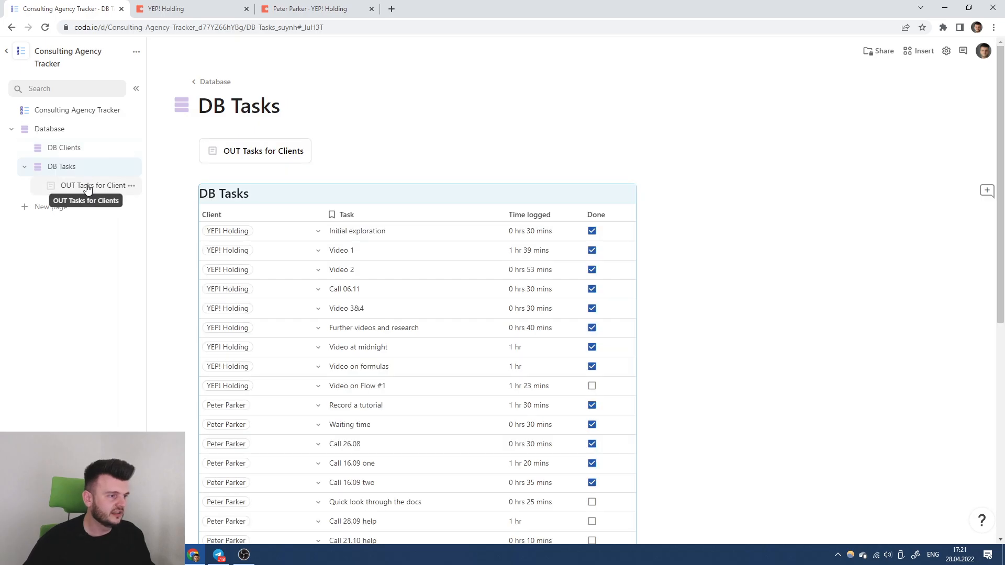
{"action": "left_click", "coordinate": [86, 186]}
{"action": "left_click", "coordinate": [643, 158]}
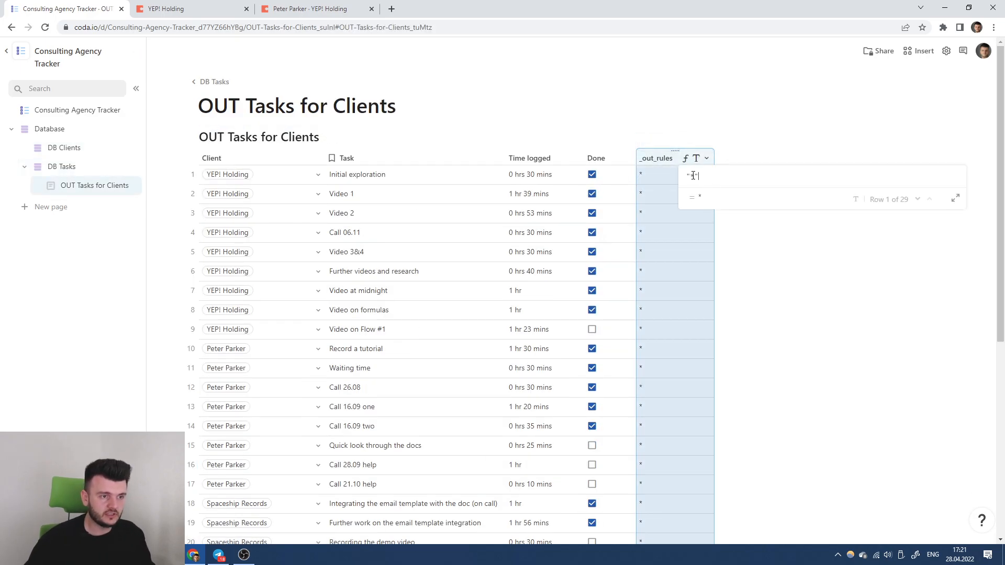
Set the _out_rules formula to Concatenate("allow:", Client.Secret).
{"action": "type", "text": "Concatenate("}
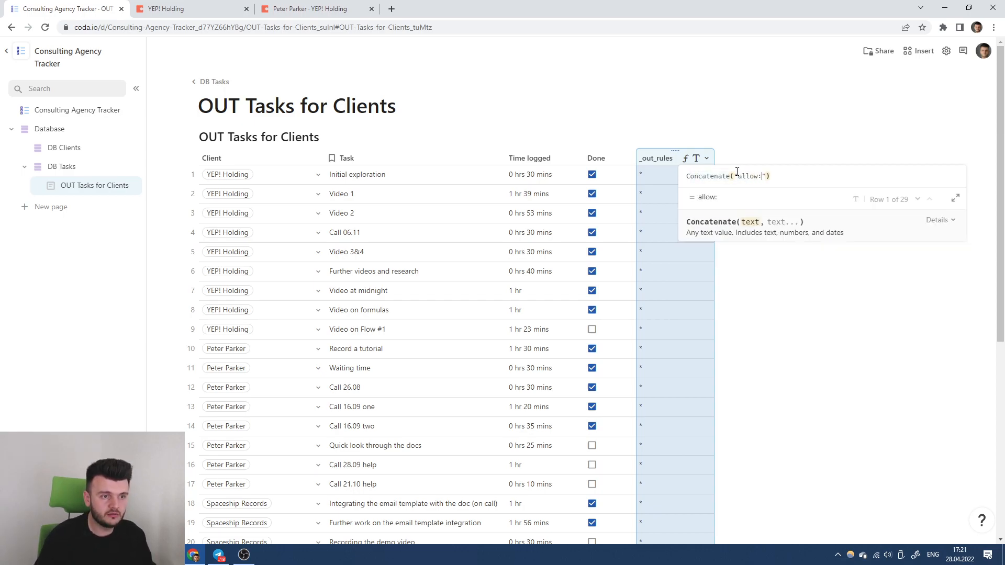
{"action": "type", "text": "\"allow:\""}
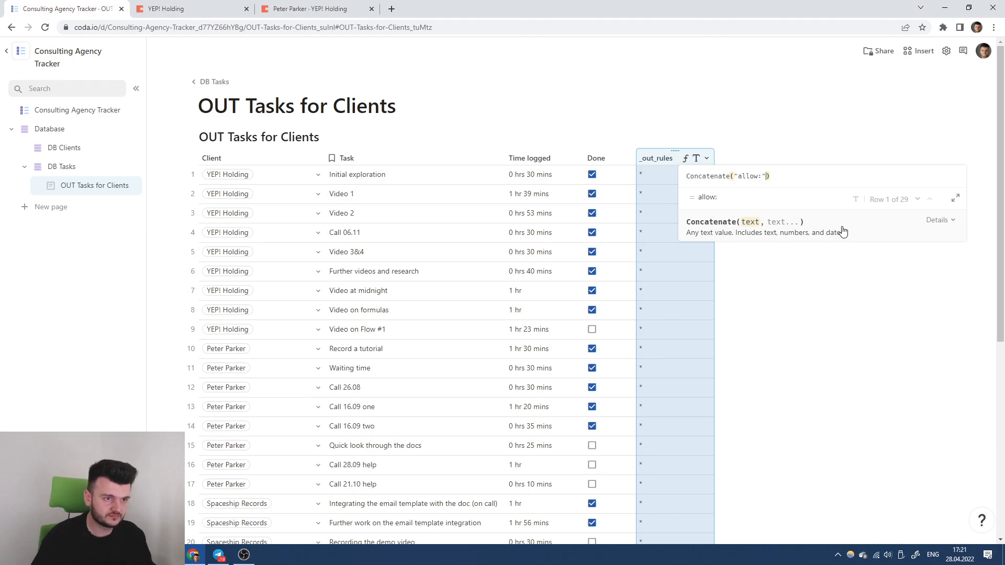
{"action": "type", "text": ", T"}
{"action": "key", "text": "BackSpace"}
{"action": "type", "text": "P"}
{"action": "key", "text": "BackSpace"}
{"action": "type", "text": "C"}
{"action": "key", "text": "Tab"}
{"action": "type", "text": "."}
{"action": "key", "text": "Tab"}
{"action": "type", "text": ")"}
{"action": "key", "text": "Return"}
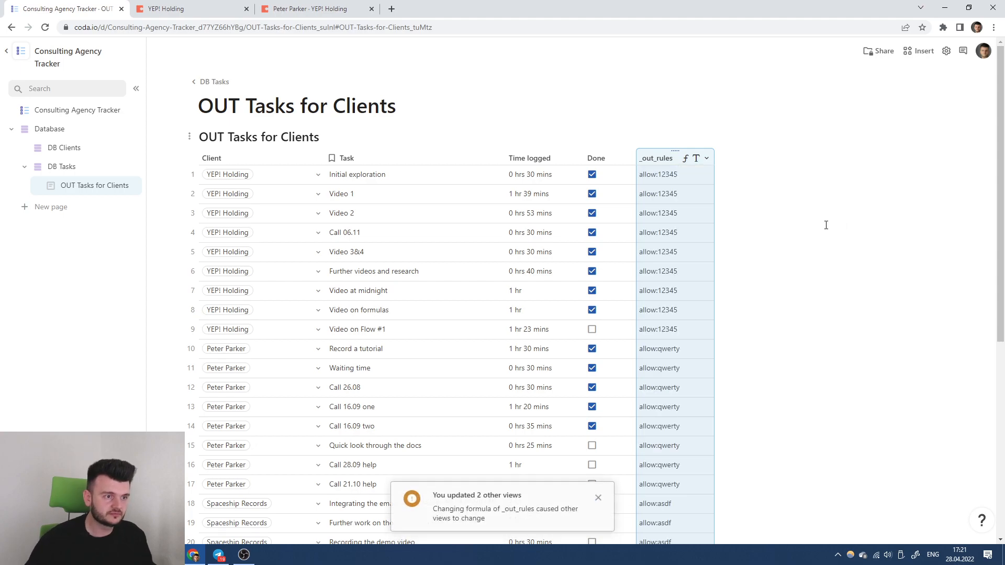
{"action": "scroll", "coordinate": [667, 279], "scroll_direction": "down", "scroll_amount": 5}
{"action": "scroll", "coordinate": [668, 275], "scroll_direction": "up", "scroll_amount": 5}
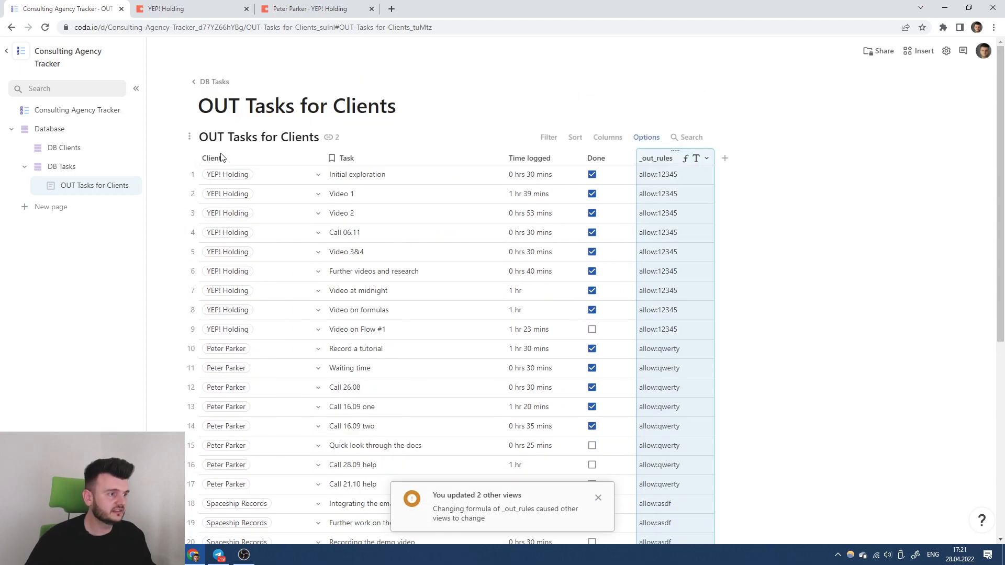
Hide the Client column in the OUT Tasks for Clients table.
{"action": "left_click", "coordinate": [258, 160]}
{"action": "right_click", "coordinate": [258, 160]}
{"action": "left_click", "coordinate": [293, 278]}
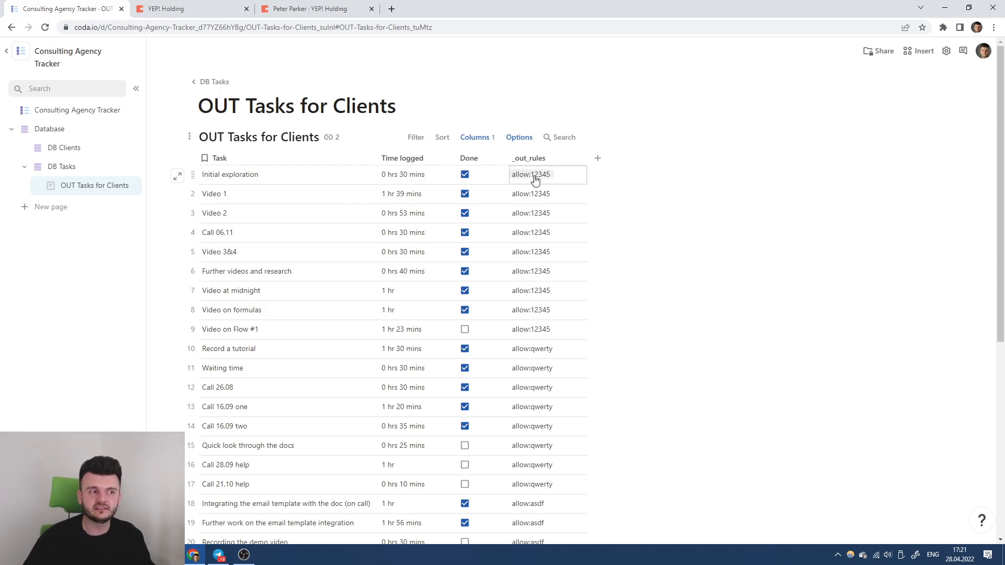
{"action": "scroll", "coordinate": [554, 178], "scroll_direction": "down", "scroll_amount": 3}
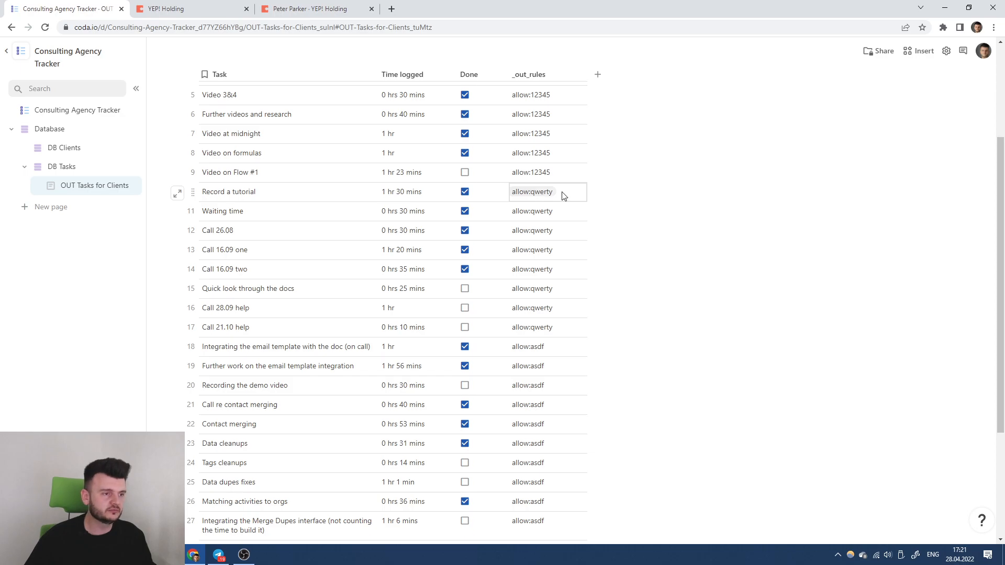
{"action": "scroll", "coordinate": [561, 251], "scroll_direction": "down", "scroll_amount": 2}
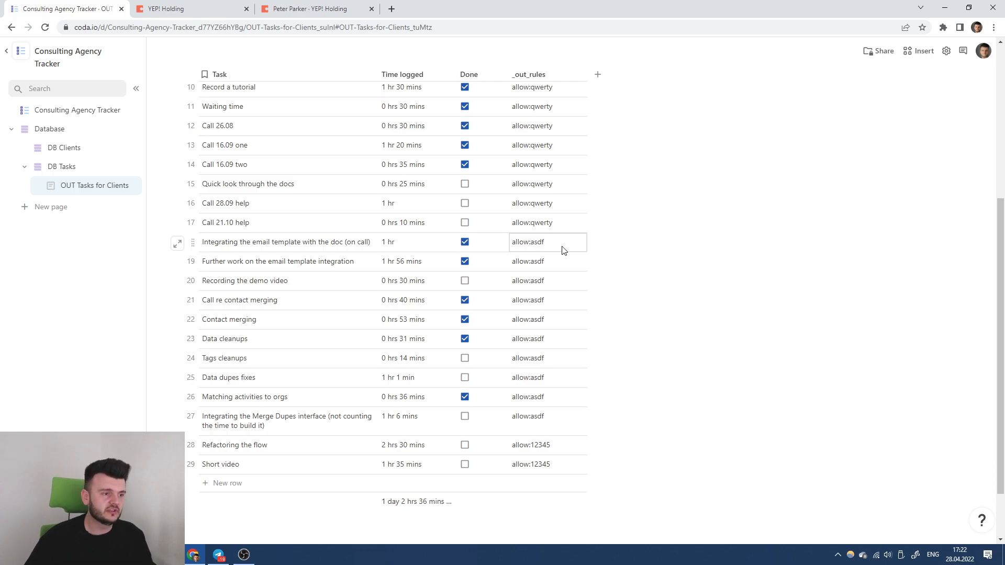
{"action": "scroll", "coordinate": [567, 354], "scroll_direction": "up", "scroll_amount": 5}
In the YEP! Holding doc, delete the synced OUT Tasks for YEP! Holding table and its views.
{"action": "left_click", "coordinate": [188, 7]}
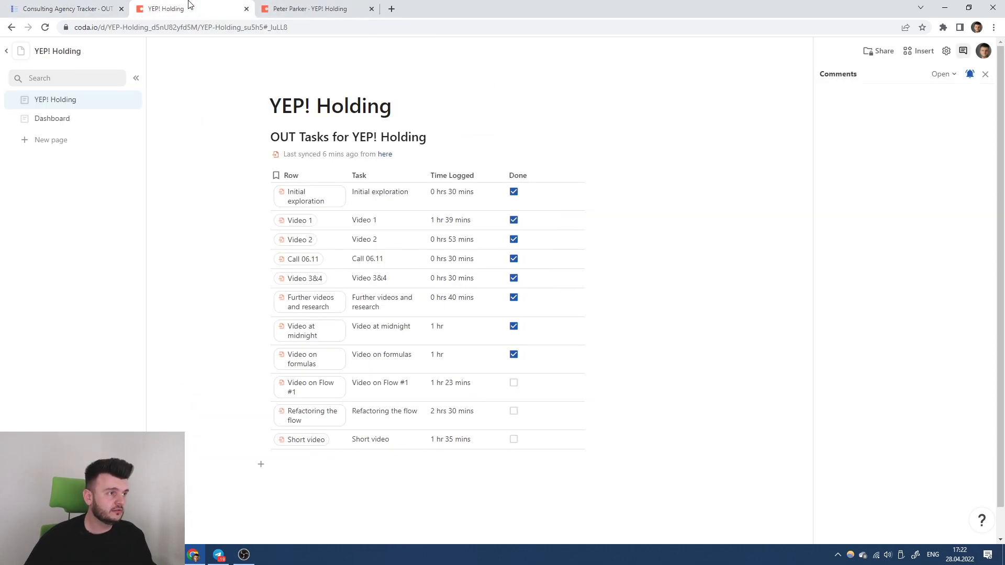
{"action": "left_click", "coordinate": [688, 237]}
{"action": "key", "text": "Delete"}
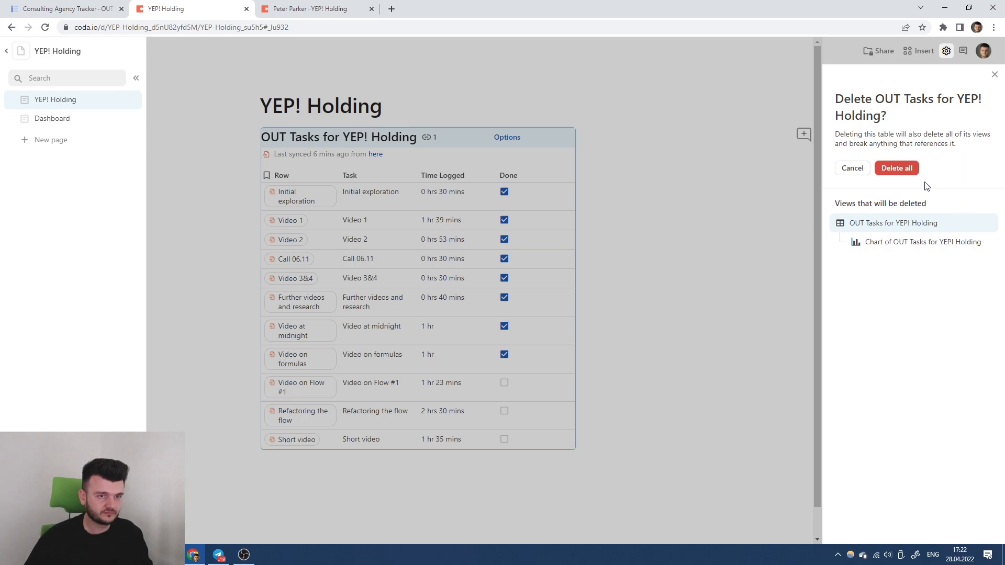
{"action": "left_click", "coordinate": [896, 168]}
{"action": "type", "text": "/"}
{"action": "key", "text": "BackSpace"}
Add the Cross-doc Plus pack and sign it in with a Coda account.
{"action": "left_click", "coordinate": [920, 50]}
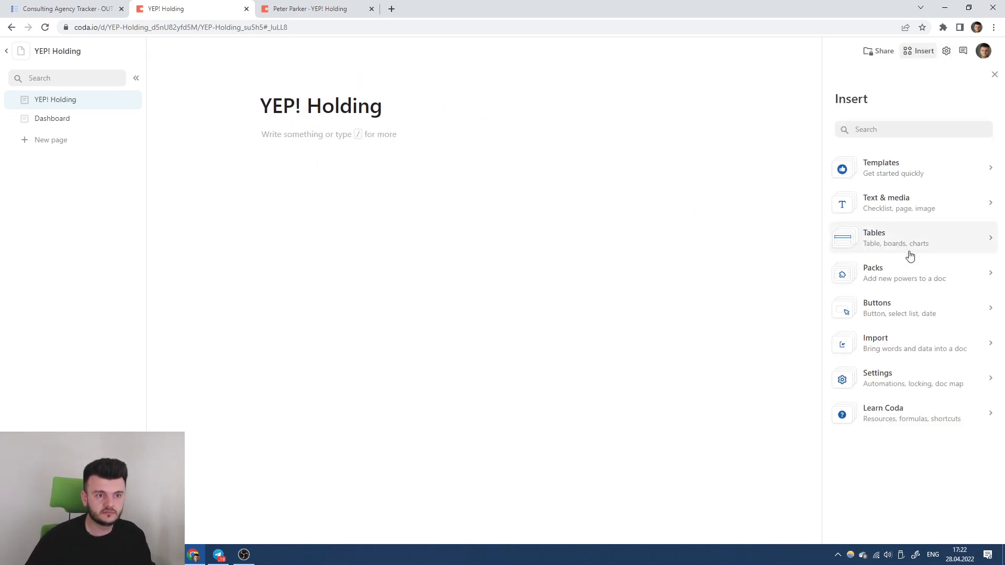
{"action": "left_click", "coordinate": [917, 271]}
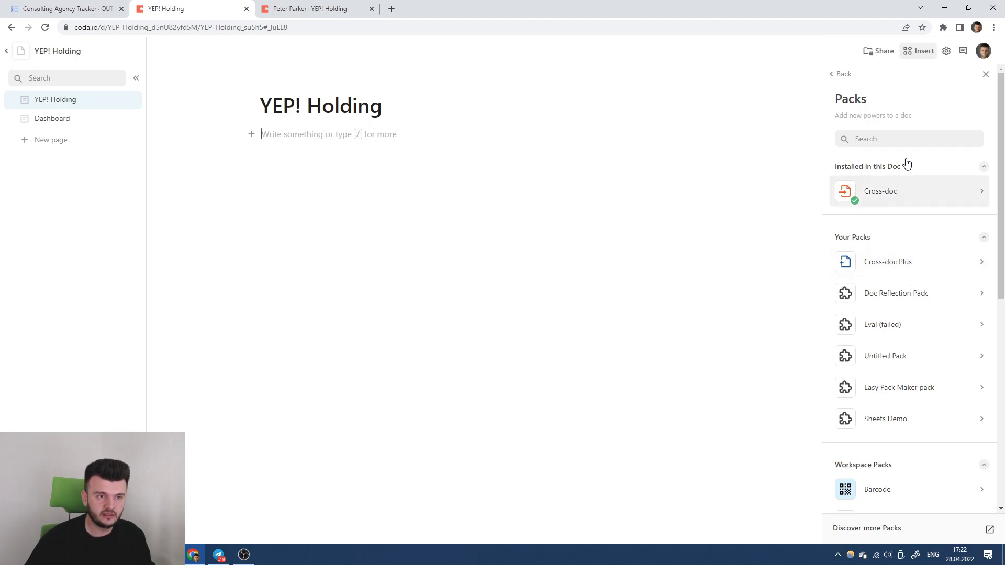
{"action": "scroll", "coordinate": [896, 233], "scroll_direction": "down", "scroll_amount": 6}
{"action": "scroll", "coordinate": [896, 233], "scroll_direction": "up", "scroll_amount": 6}
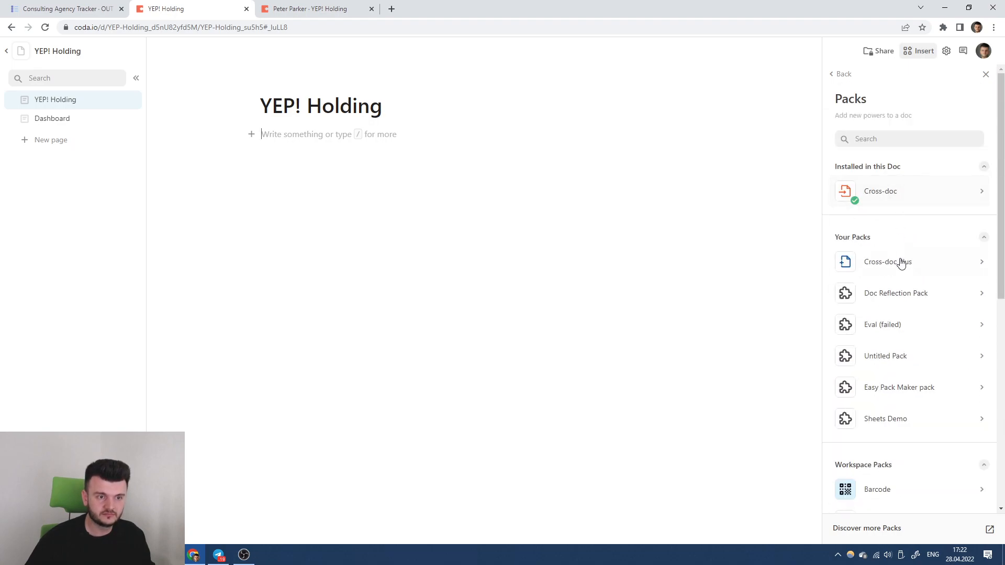
{"action": "left_click", "coordinate": [900, 261]}
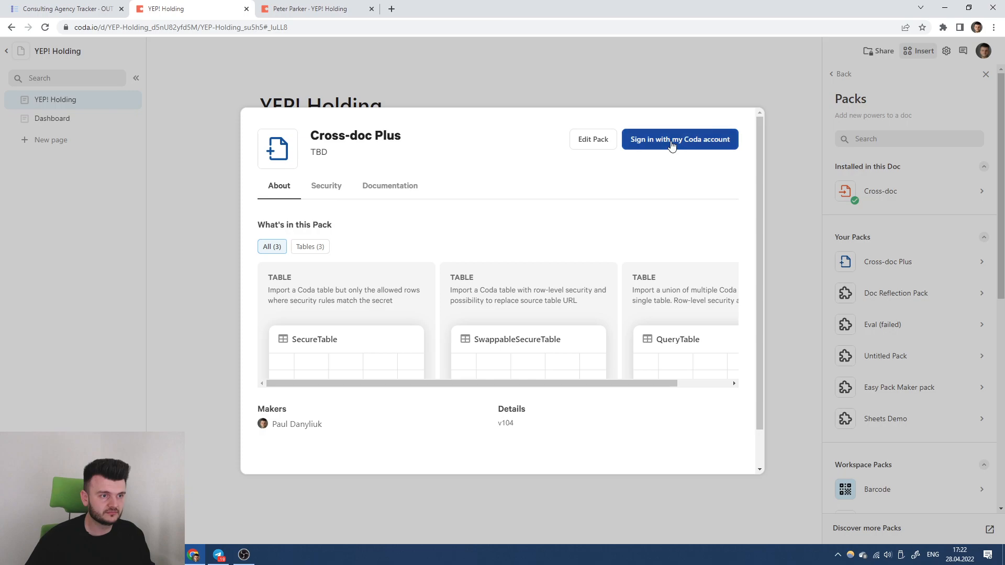
{"action": "left_click", "coordinate": [672, 144]}
{"action": "left_click", "coordinate": [474, 267]}
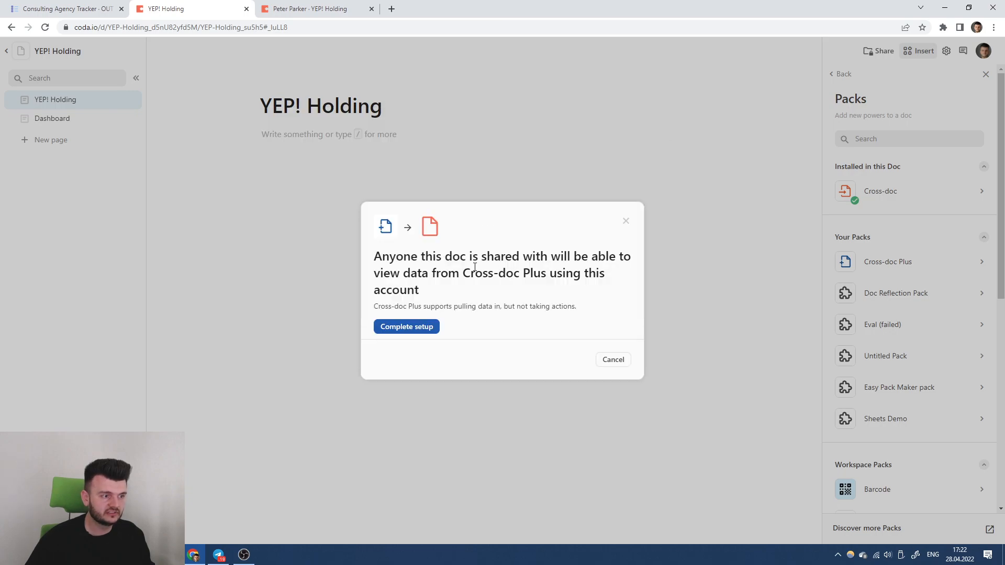
{"action": "left_click", "coordinate": [424, 328]}
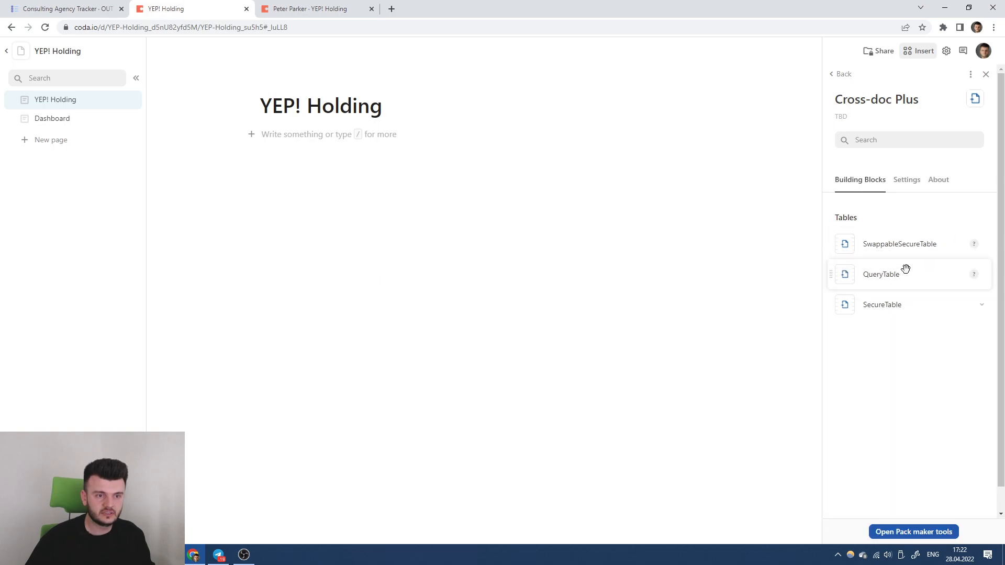
Place Consulting Agency Tracker's OUT Tasks for Clients as an 'IN Tasks' SecureTable.
{"action": "left_click", "coordinate": [981, 305]}
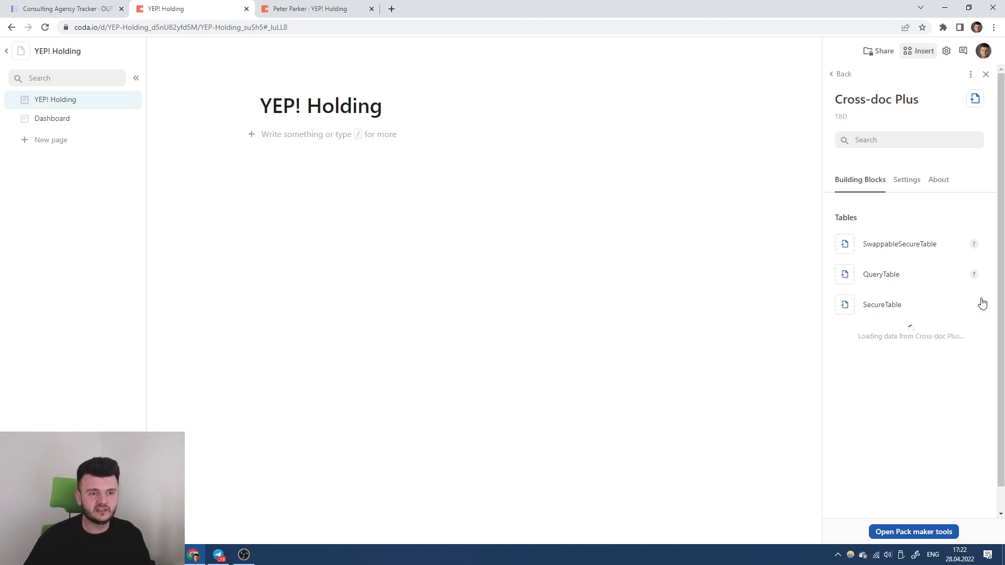
{"action": "left_click", "coordinate": [363, 8]}
{"action": "left_click", "coordinate": [976, 256]}
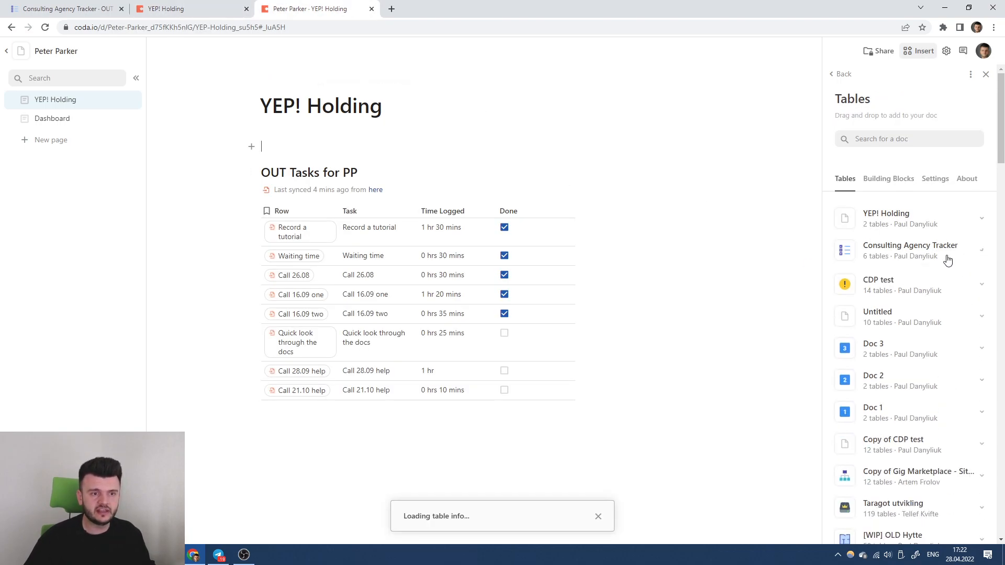
{"action": "left_click", "coordinate": [964, 252]}
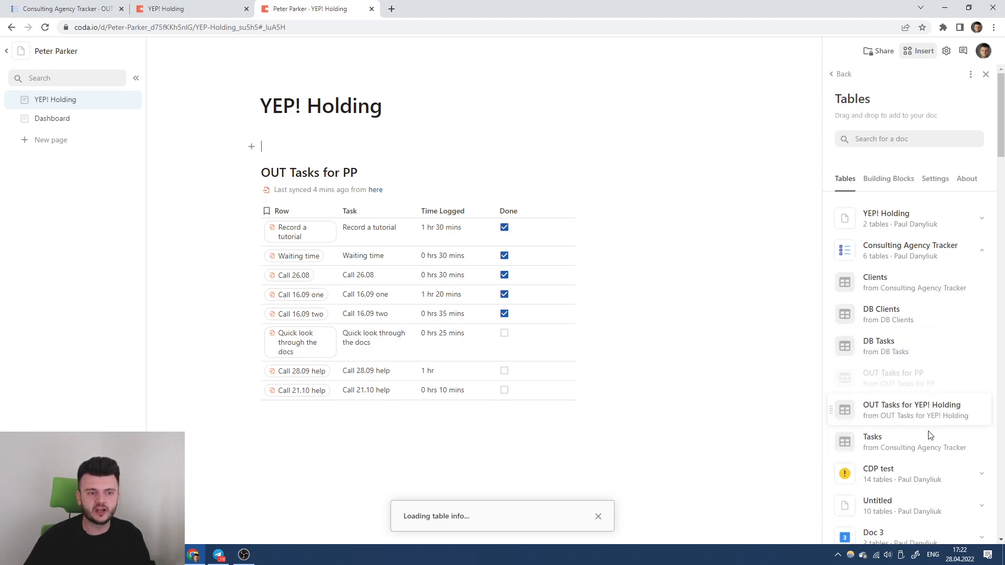
{"action": "left_click", "coordinate": [197, 6]}
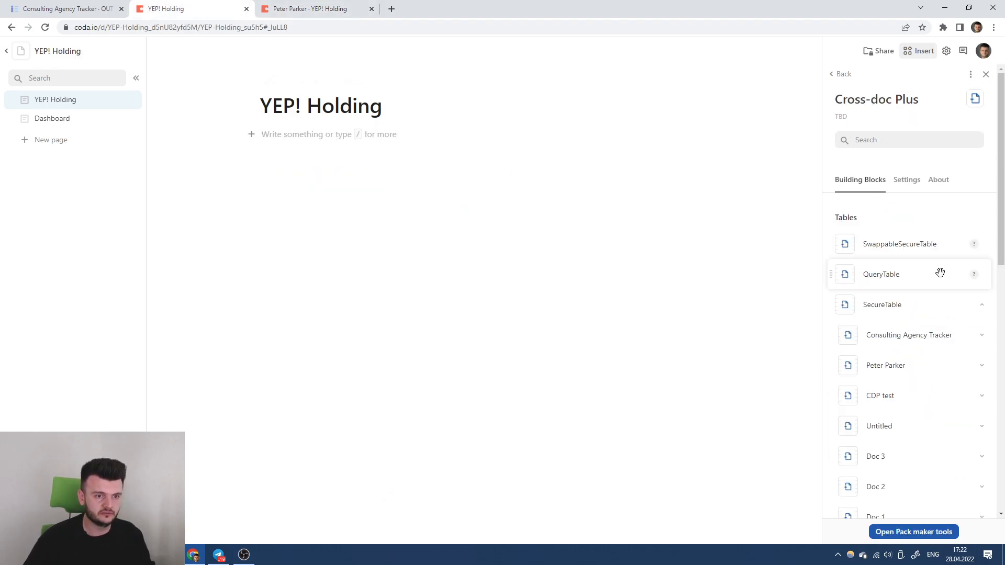
{"action": "scroll", "coordinate": [957, 308], "scroll_direction": "down", "scroll_amount": 1}
{"action": "left_click", "coordinate": [977, 286]}
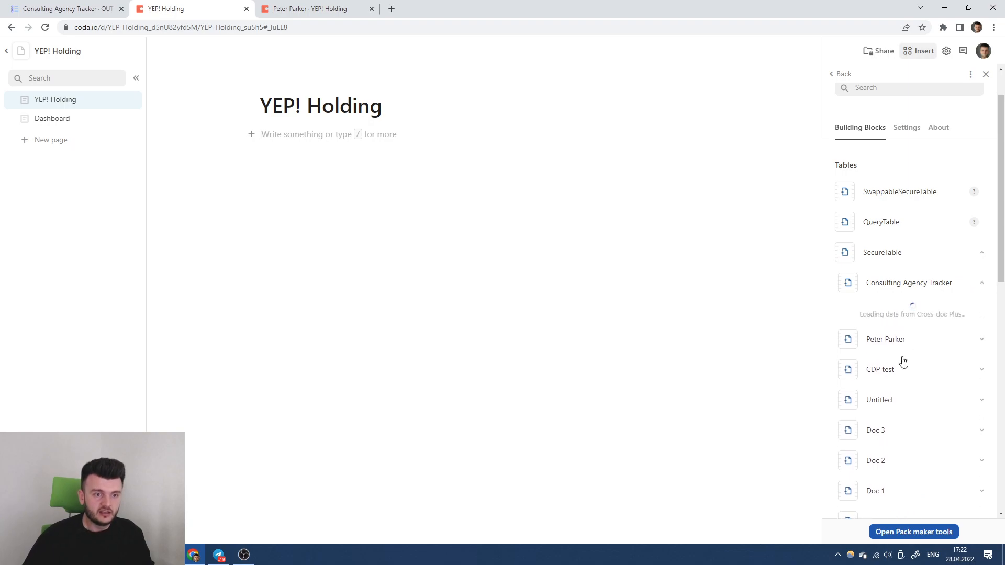
{"action": "left_click_drag", "start_coordinate": [905, 312], "coordinate": [299, 132]}
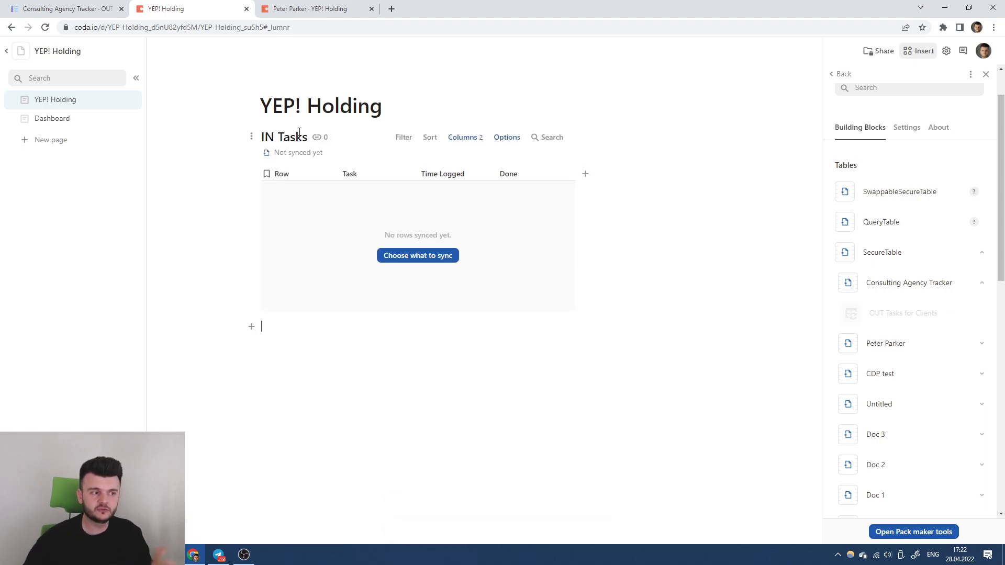
Sync the IN Tasks table with YEP! Holding's secret so it lists the client's 11 tasks.
{"action": "left_click", "coordinate": [412, 256]}
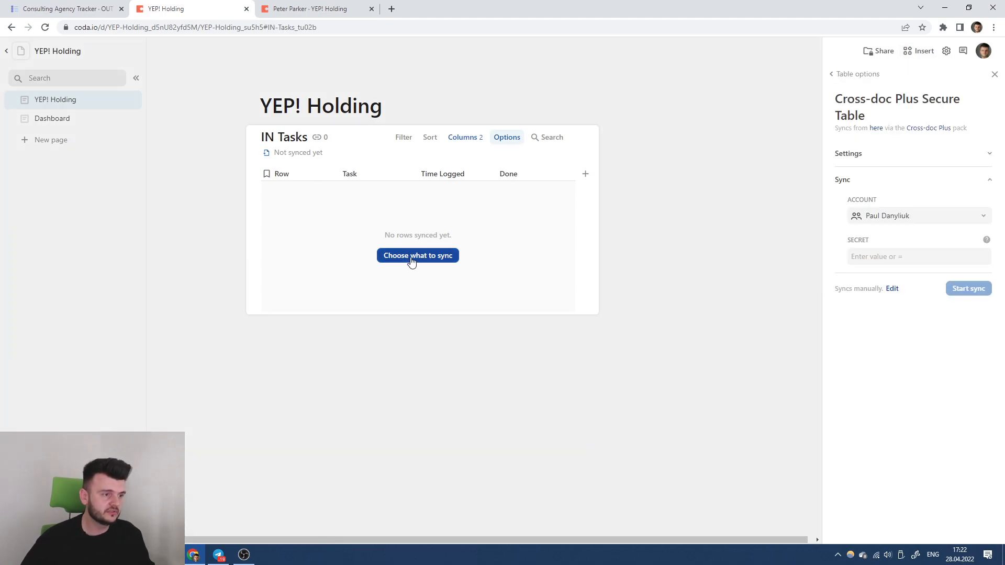
{"action": "left_click", "coordinate": [882, 257]}
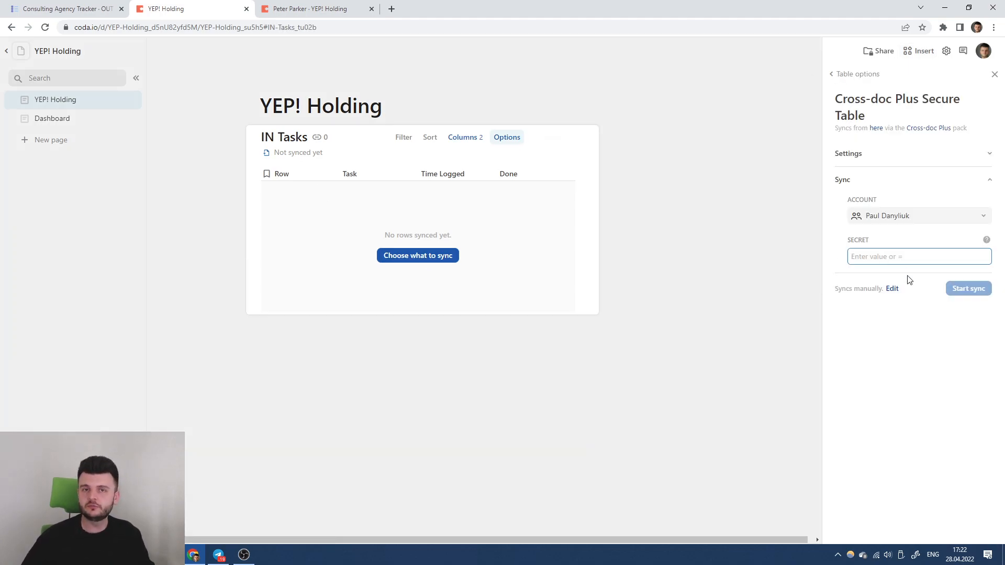
{"action": "type", "text": "12345"}
{"action": "key", "text": "Return"}
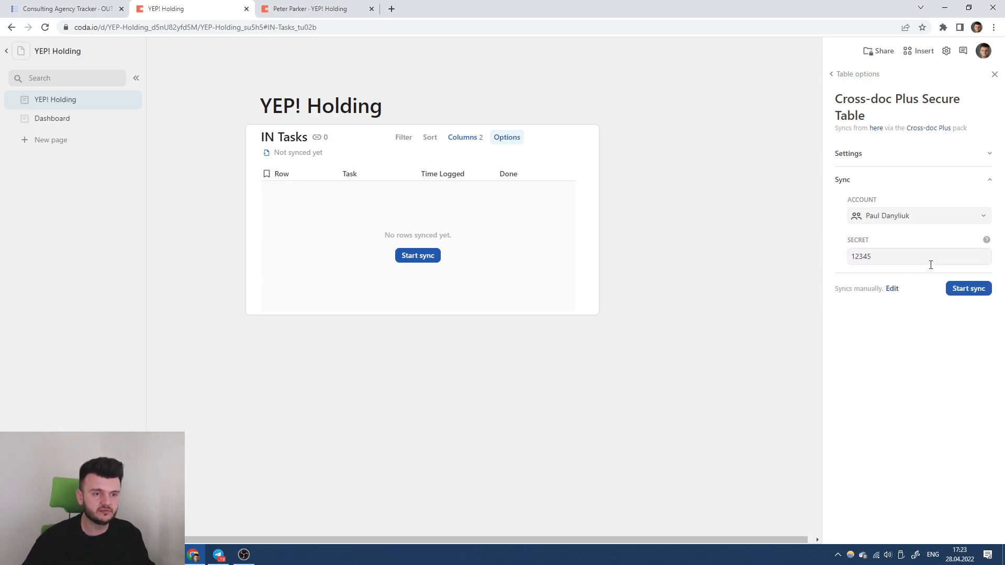
{"action": "left_click", "coordinate": [953, 288]}
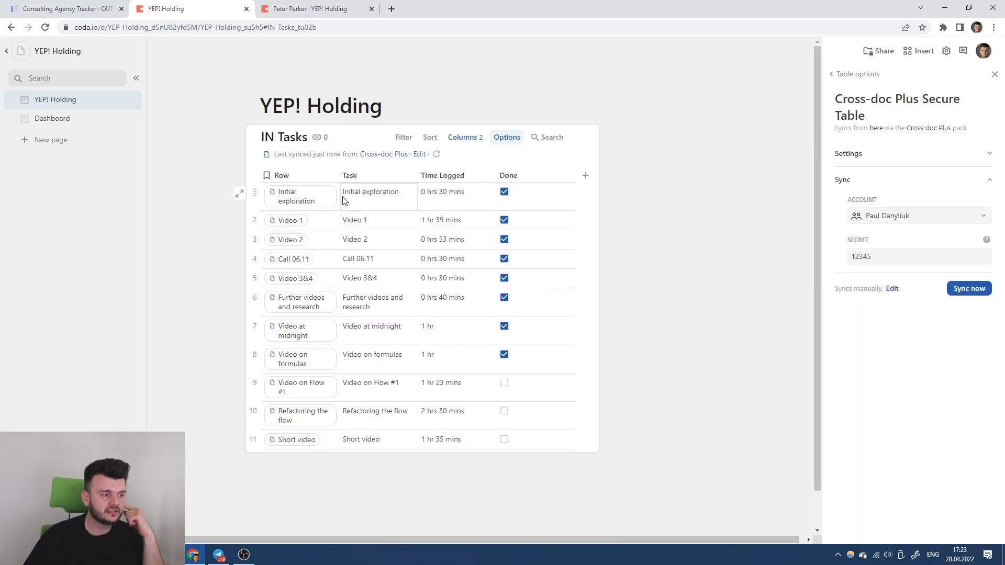
Check the rules in OUT Tasks for Clients, then review the YEP! Holding doc again.
{"action": "left_click", "coordinate": [63, 9]}
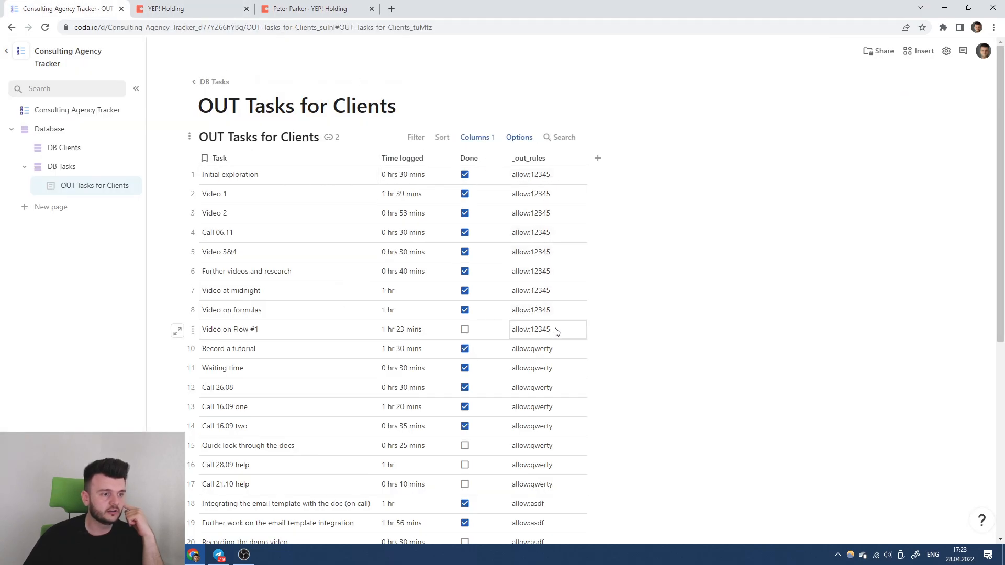
{"action": "key", "text": "ctrl+Tab"}
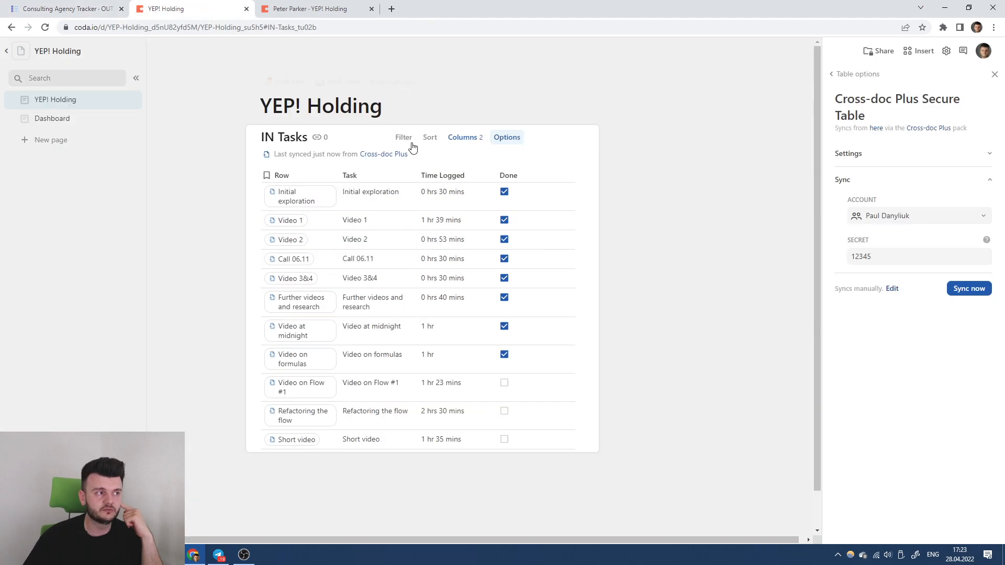
{"action": "scroll", "coordinate": [668, 191], "scroll_direction": "down", "scroll_amount": 1}
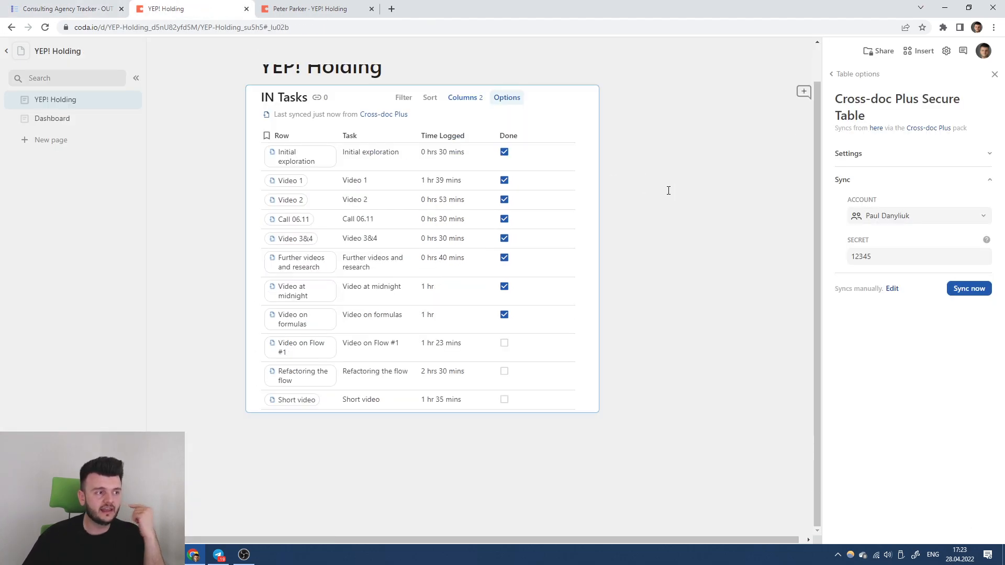
{"action": "scroll", "coordinate": [406, 168], "scroll_direction": "up", "scroll_amount": 1}
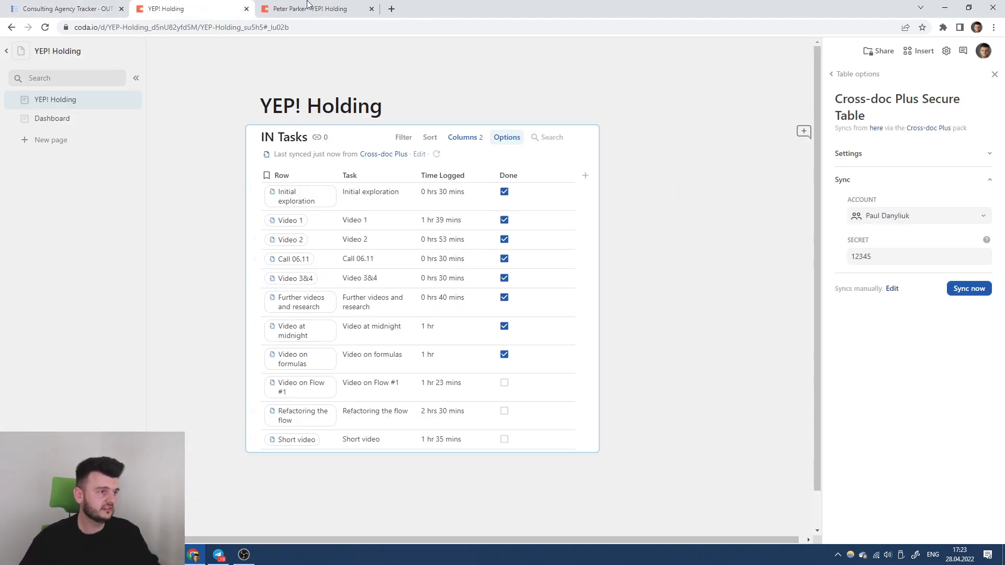
Delete the other client's older copy doc and close its tab.
{"action": "key", "text": "ctrl+Tab"}
{"action": "left_click", "coordinate": [136, 51]}
{"action": "left_click", "coordinate": [179, 278]}
{"action": "left_click", "coordinate": [570, 328]}
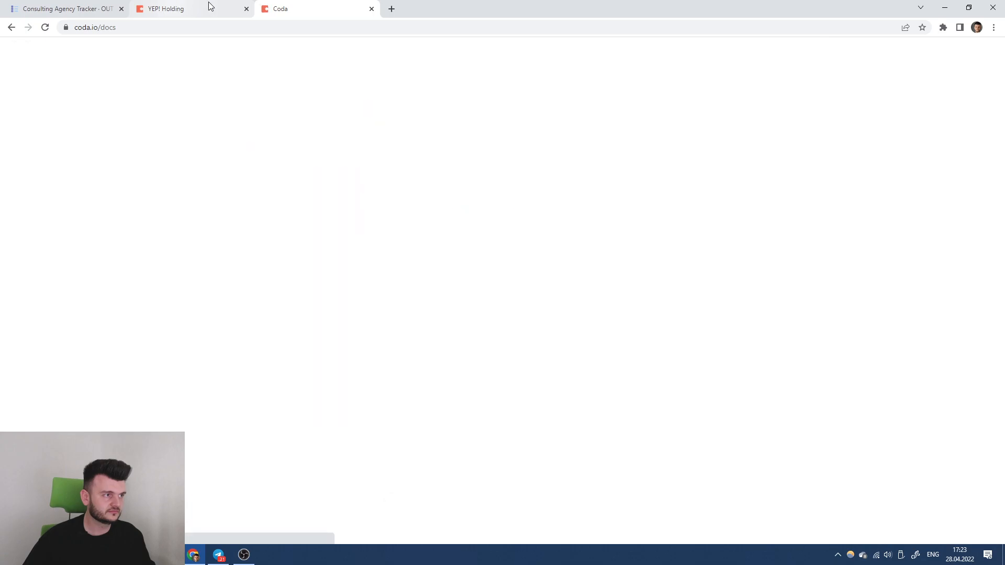
{"action": "left_click", "coordinate": [369, 9]}
Copy the YEP! Holding doc under the name 'PP'.
{"action": "left_click", "coordinate": [136, 50]}
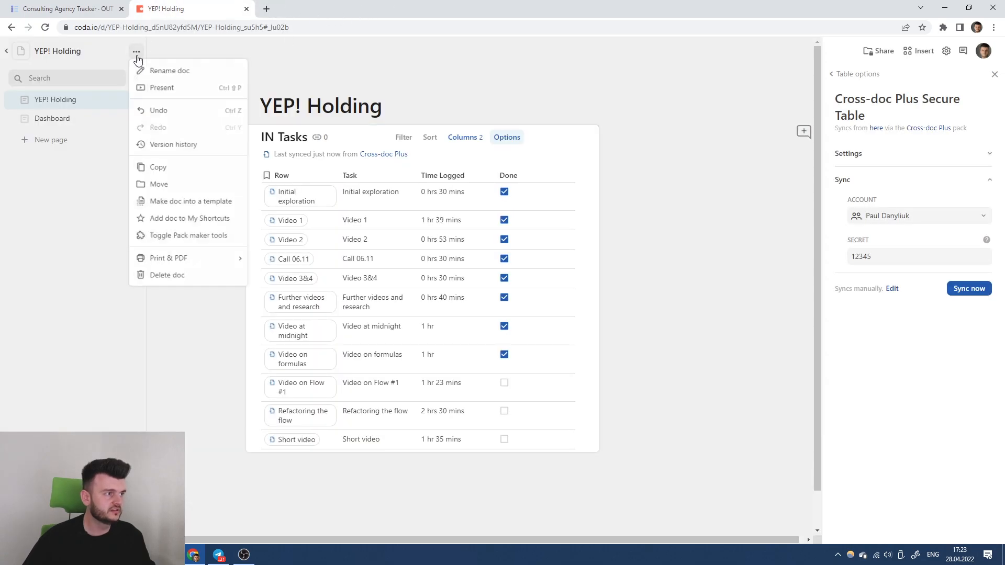
{"action": "left_click", "coordinate": [170, 172]}
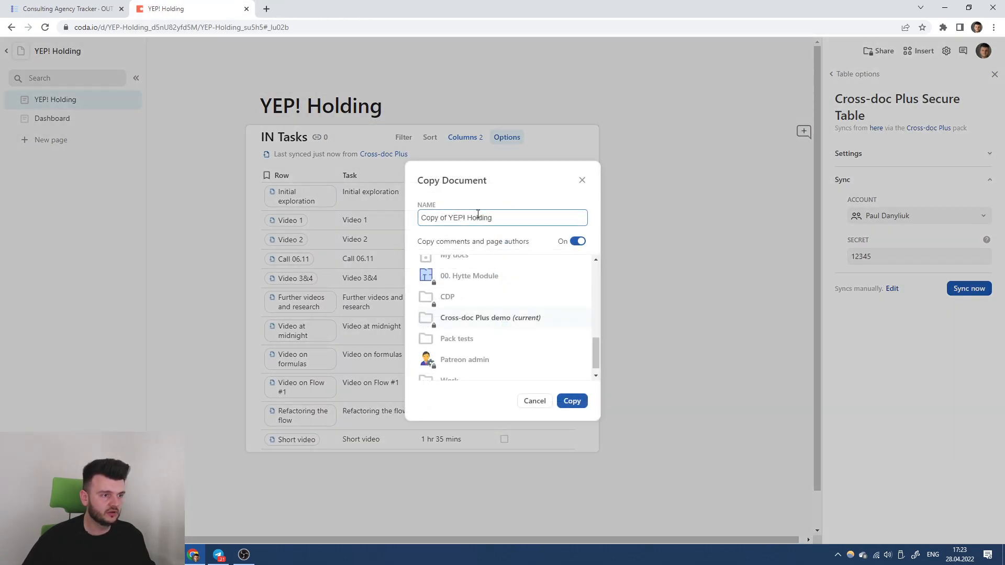
{"action": "type", "text": "PP"}
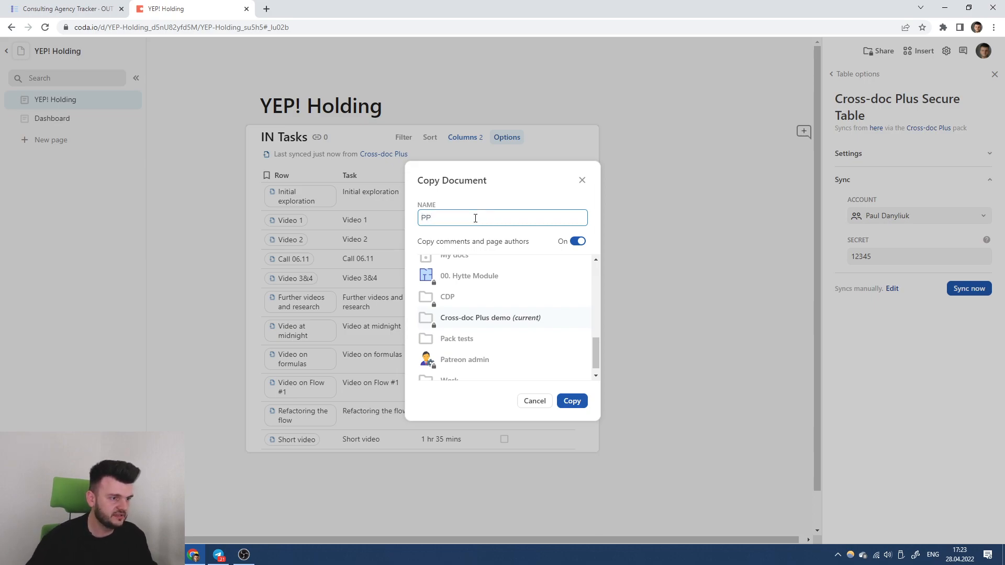
{"action": "left_click", "coordinate": [574, 402]}
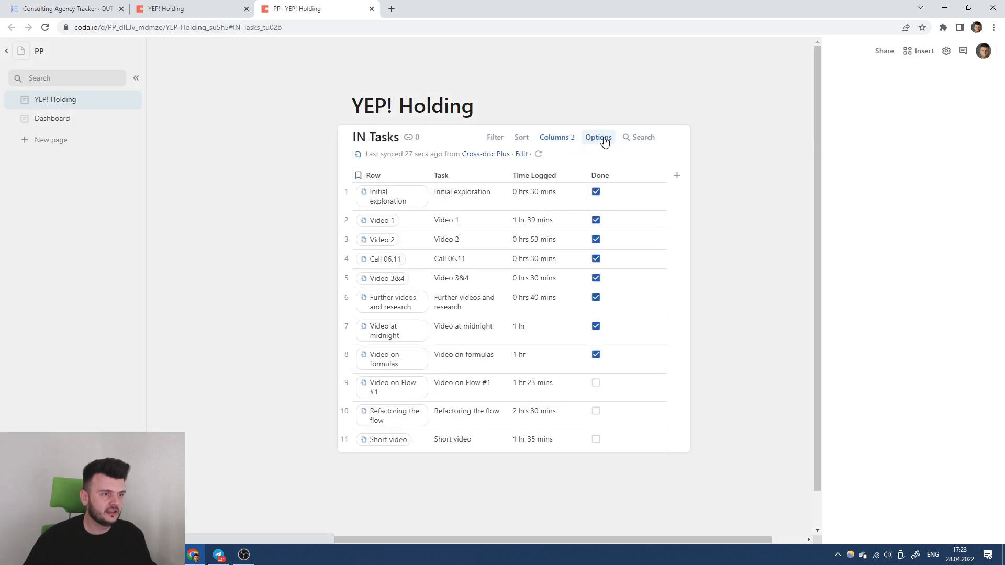
{"action": "left_click", "coordinate": [603, 140]}
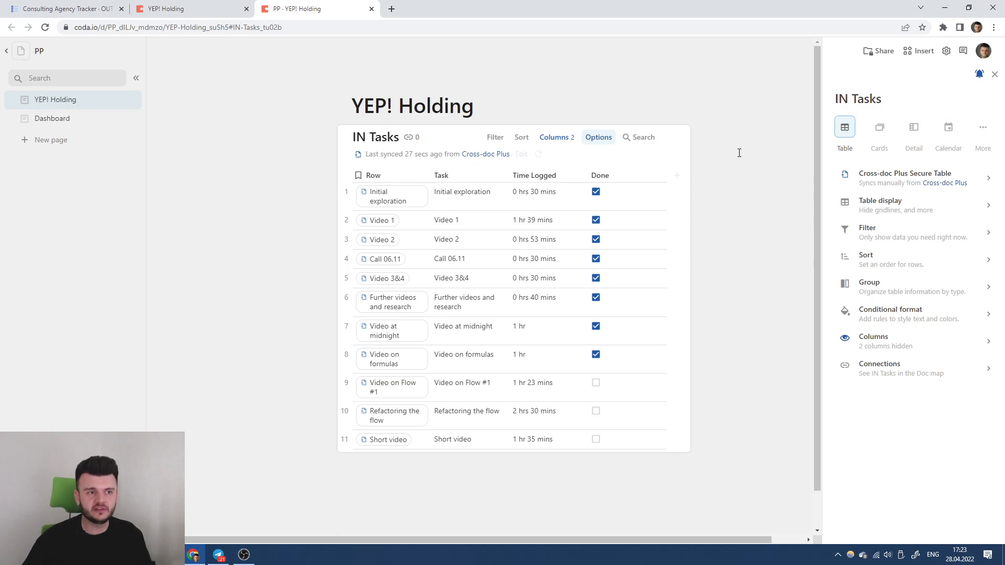
Replace PP's sync secret with the second client's secret and re-sync until IN Tasks lists 8 tasks.
{"action": "left_click", "coordinate": [890, 180]}
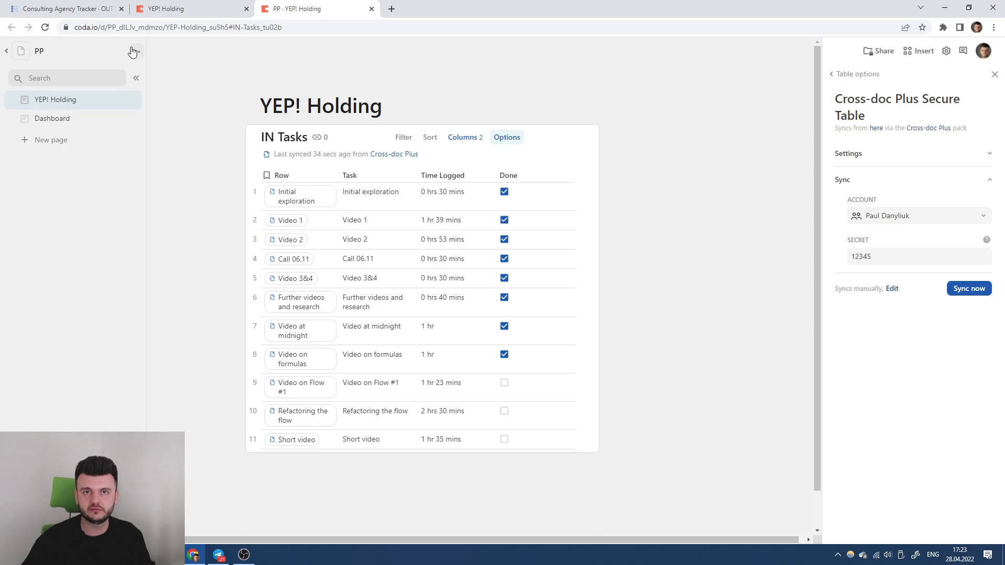
{"action": "left_click", "coordinate": [879, 261]}
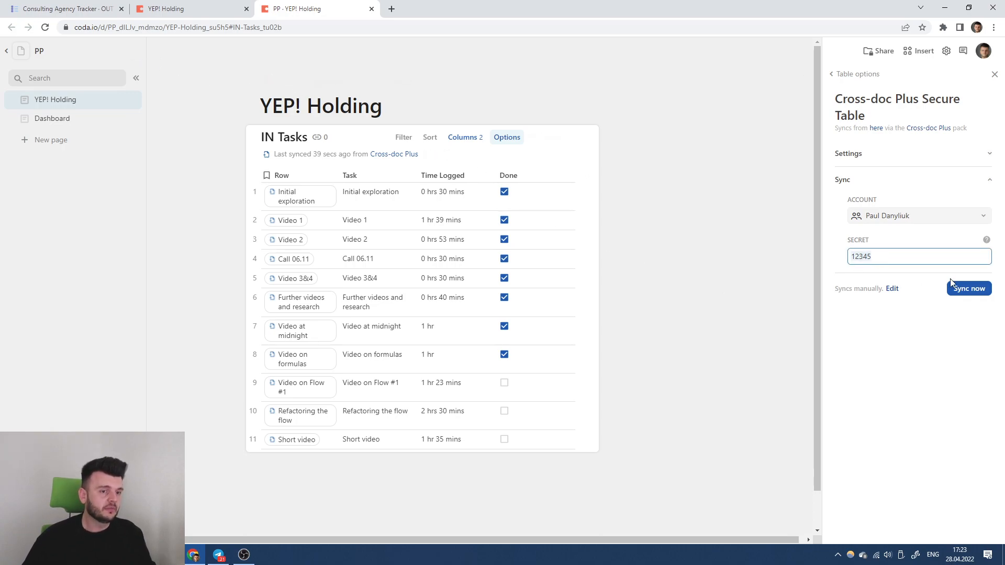
{"action": "key", "text": "ctrl+a"}
{"action": "type", "text": "qwerty"}
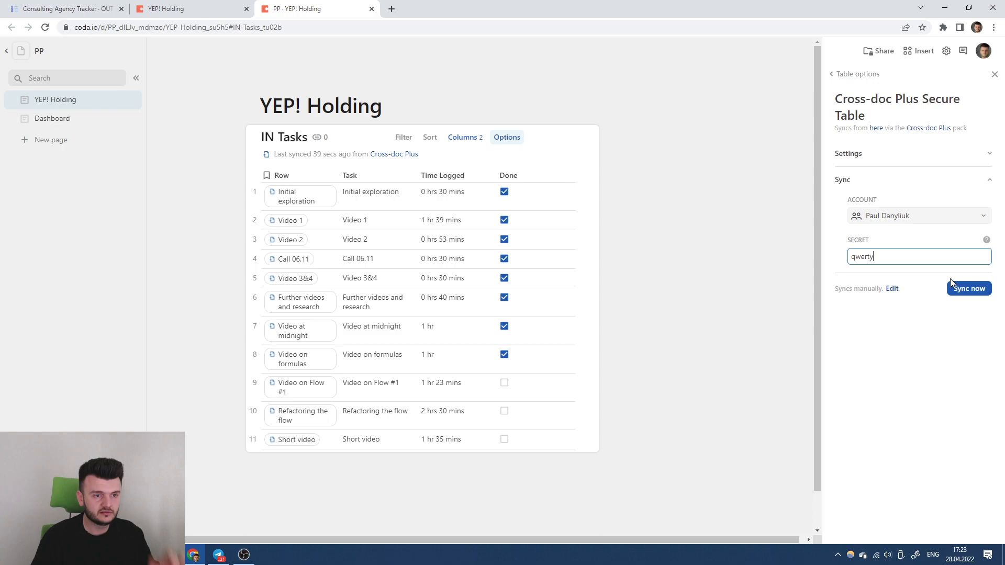
{"action": "left_click", "coordinate": [949, 278]}
{"action": "left_click", "coordinate": [983, 291]}
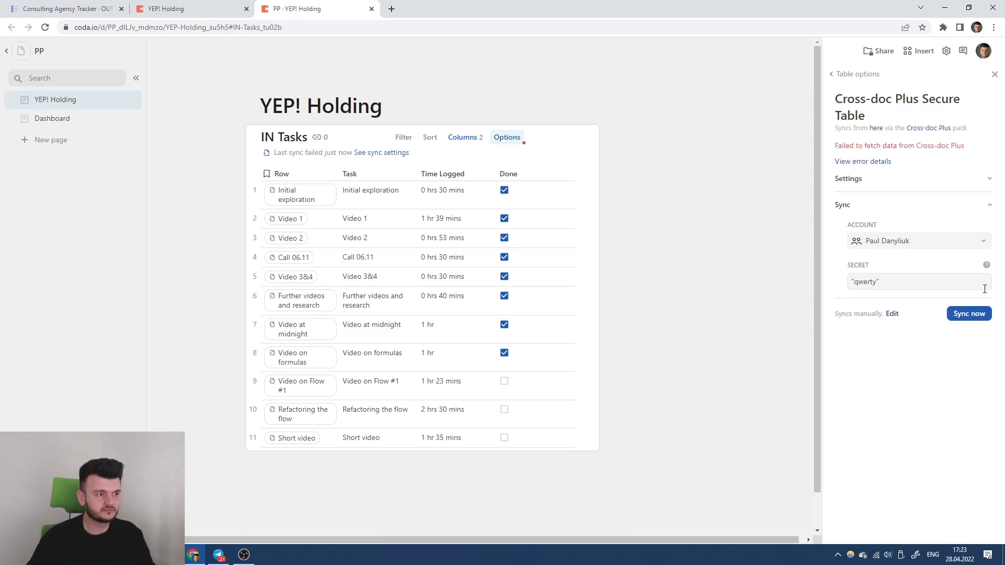
{"action": "left_click", "coordinate": [966, 314]}
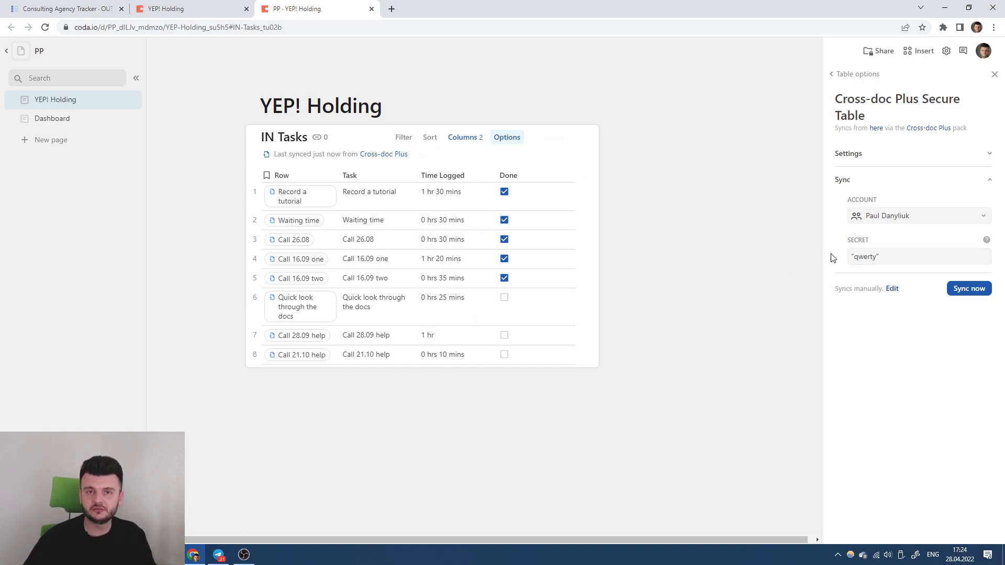
{"action": "left_click", "coordinate": [189, 9]}
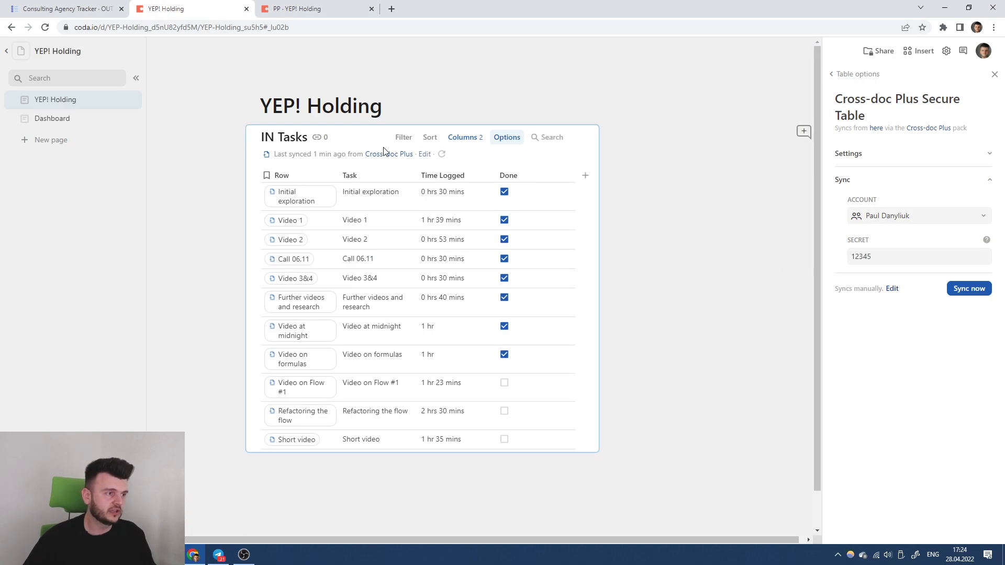
Compare the IN Tasks tables in YEP! Holding and PP, then return to the Consulting Agency Tracker.
{"action": "left_click", "coordinate": [73, 119]}
{"action": "left_click", "coordinate": [72, 99]}
{"action": "left_click", "coordinate": [296, 5]}
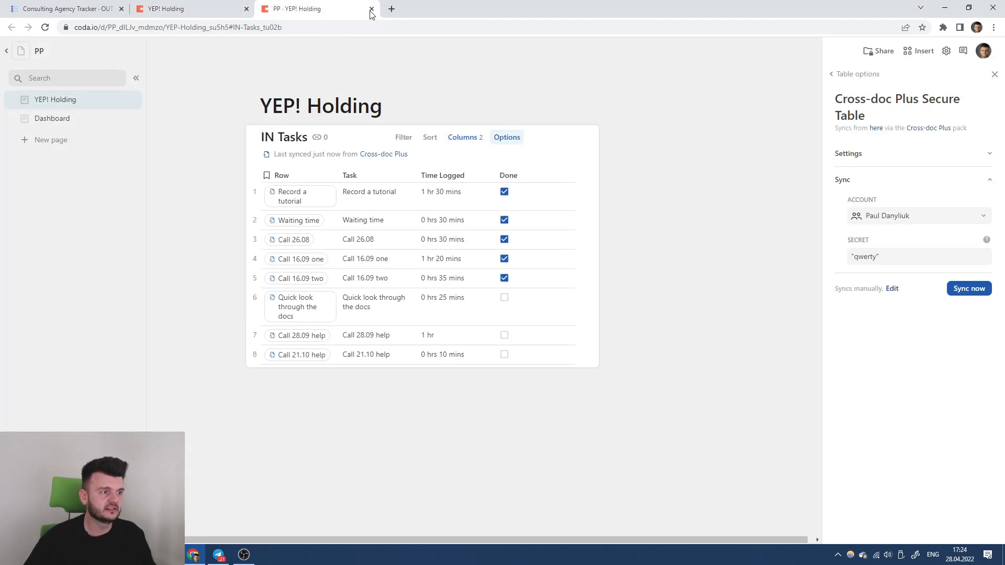
{"action": "left_click", "coordinate": [199, 5]}
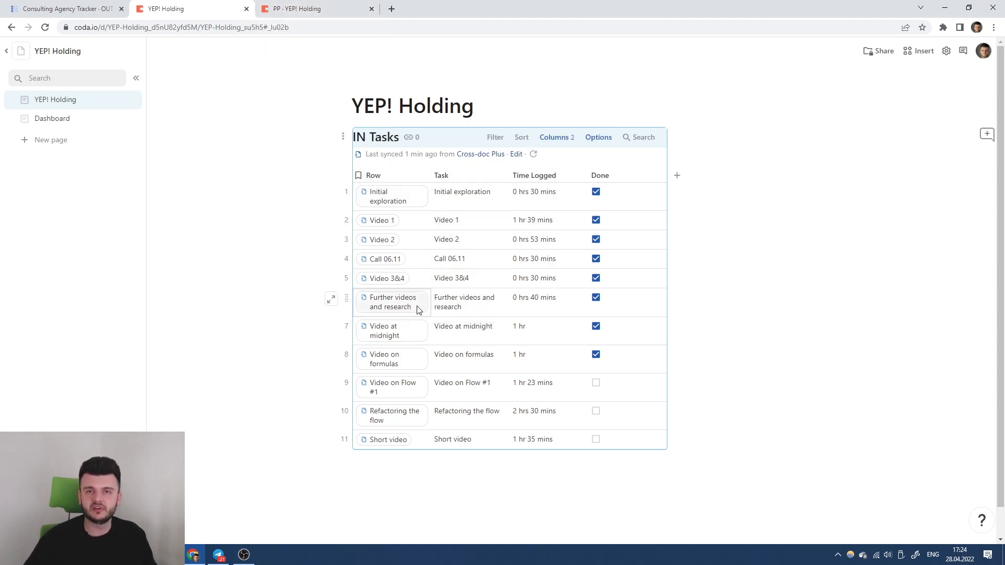
{"action": "left_click", "coordinate": [16, 7]}
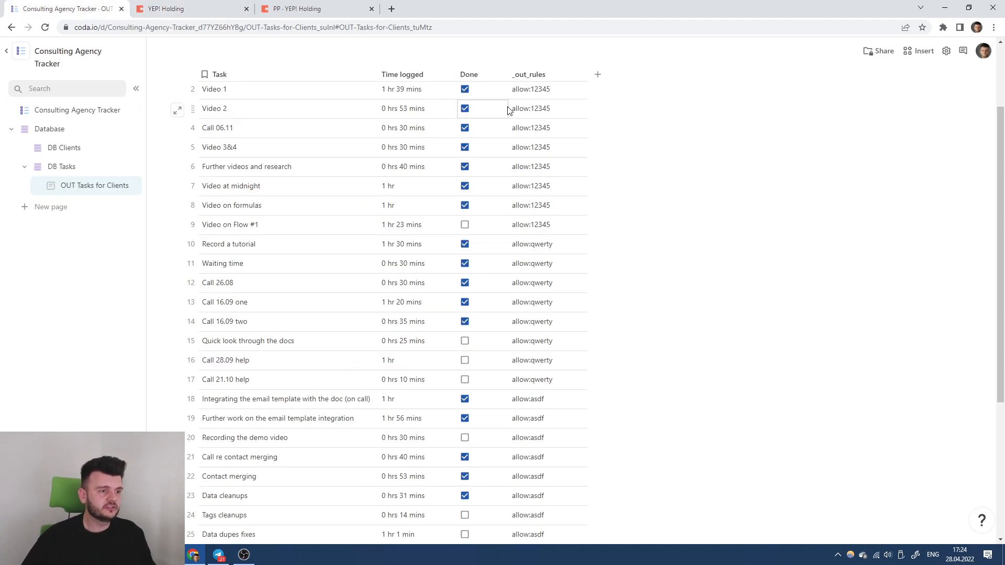
Delete the _out_rules column formula so the column is empty.
{"action": "scroll", "coordinate": [561, 192], "scroll_direction": "up", "scroll_amount": 2}
{"action": "left_click", "coordinate": [577, 158]}
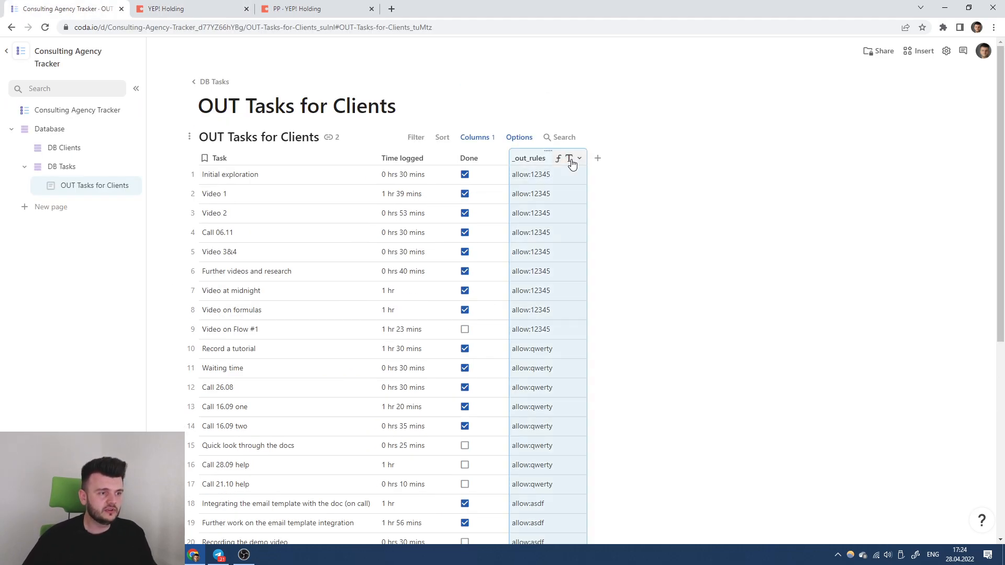
{"action": "left_click", "coordinate": [589, 212]}
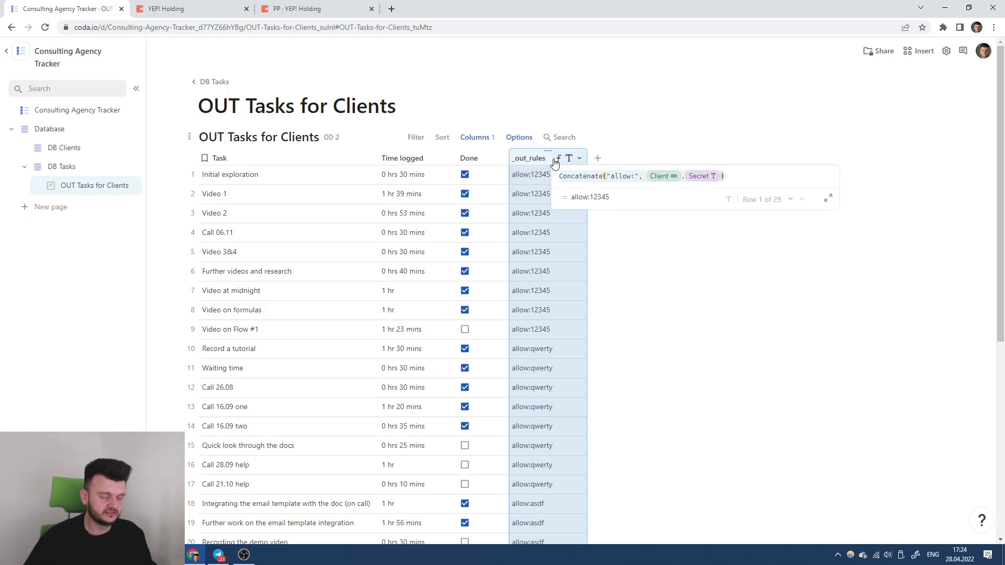
{"action": "key", "text": "BackSpace"}
{"action": "key", "text": "Return"}
Try sample allow rules in Video 1's _out_rules cell, varying the secret pattern.
{"action": "left_click", "coordinate": [543, 200]}
{"action": "type", "text": "allow:"}
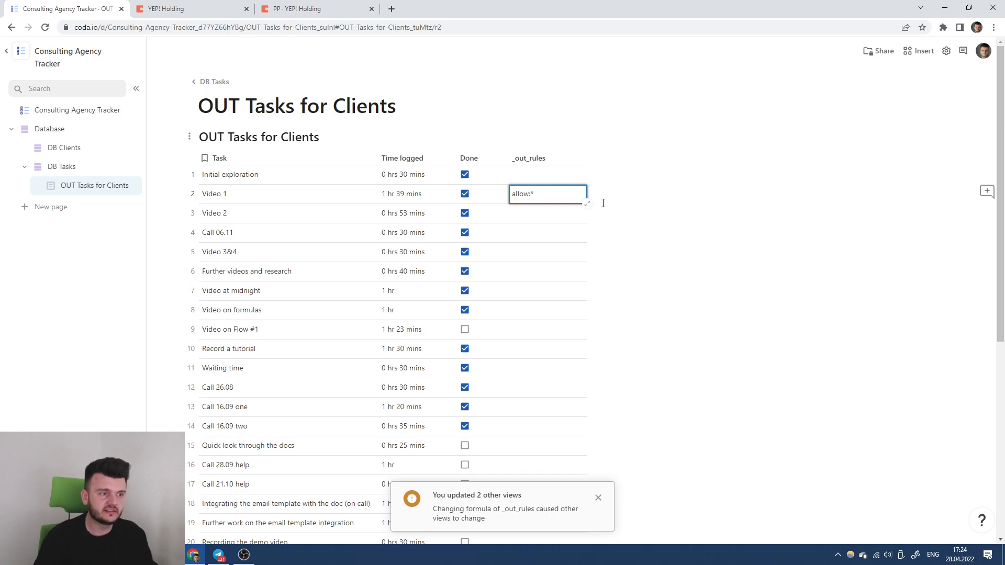
{"action": "type", "text": "*12345"}
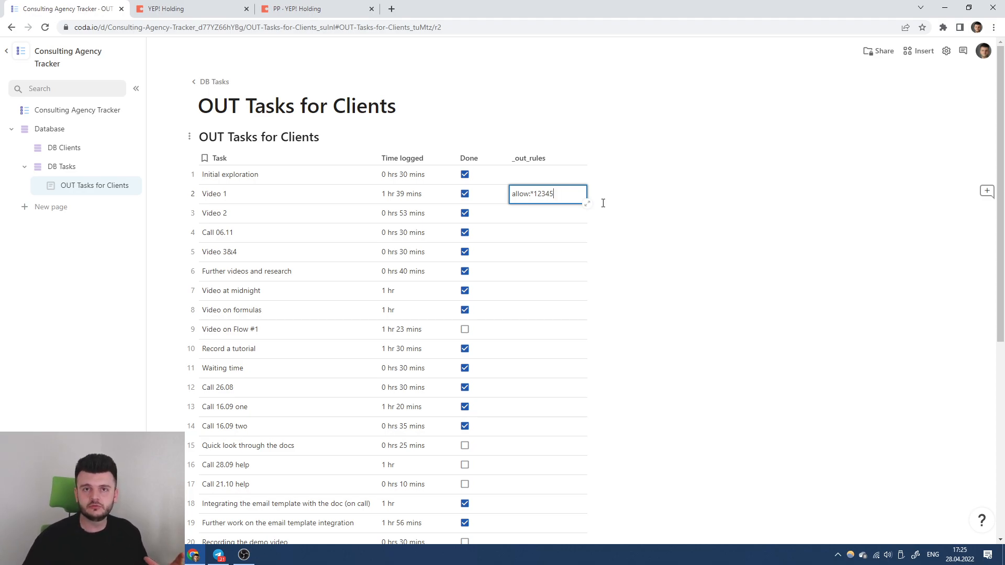
{"action": "left_click_drag", "start_coordinate": [554, 194], "coordinate": [531, 194]}
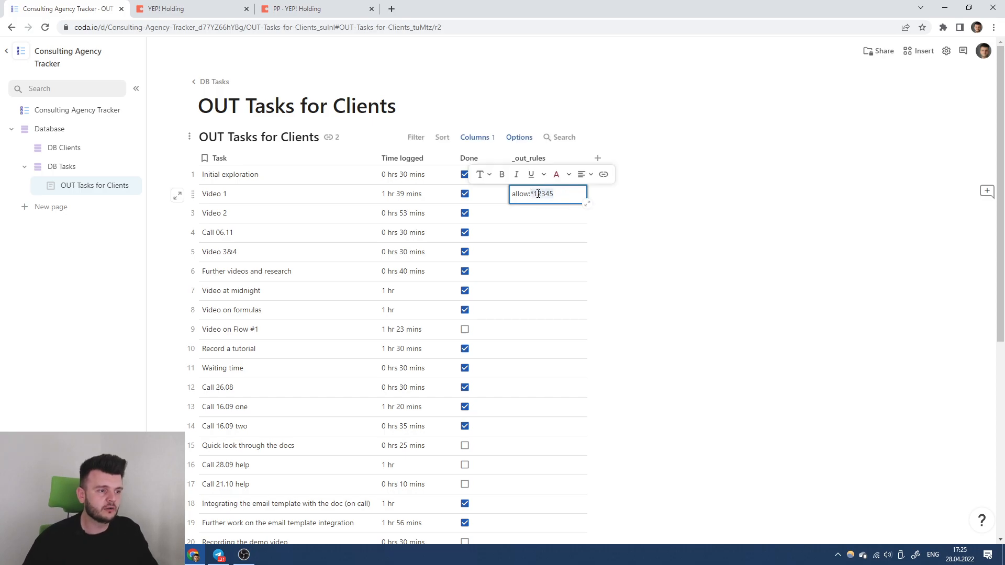
{"action": "type", "text": "dev-*"}
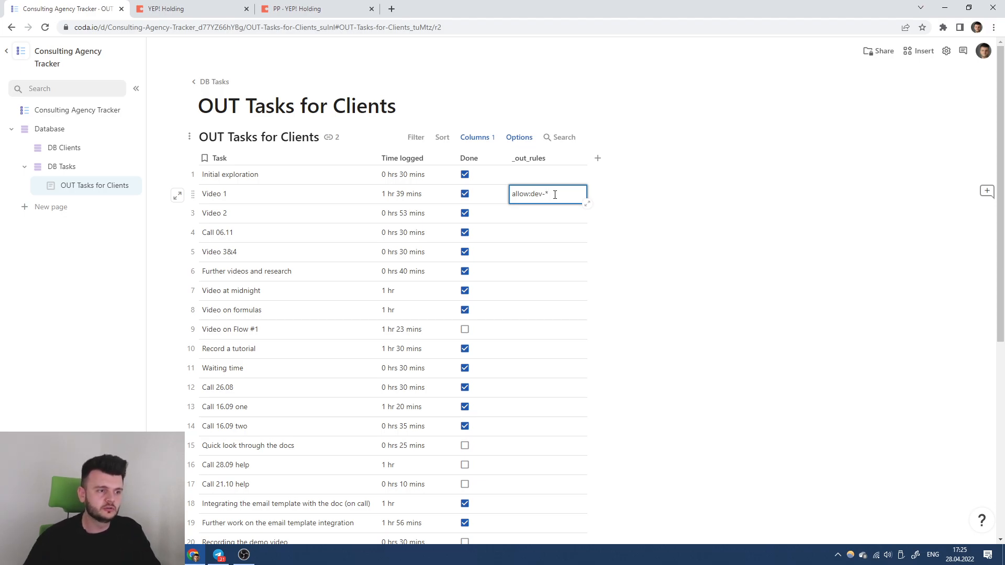
{"action": "left_click_drag", "start_coordinate": [540, 194], "coordinate": [557, 193]}
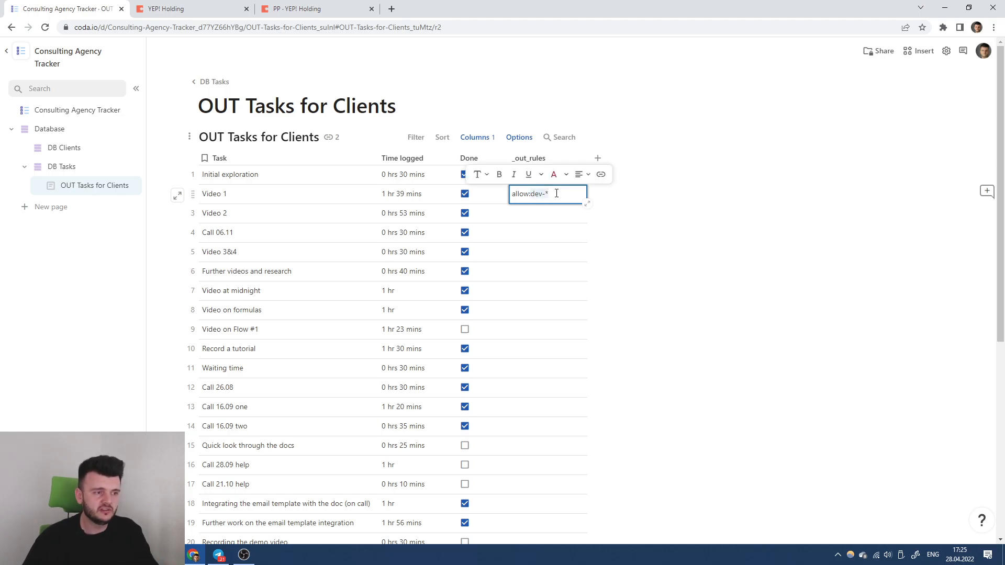
{"action": "left_click", "coordinate": [559, 195]}
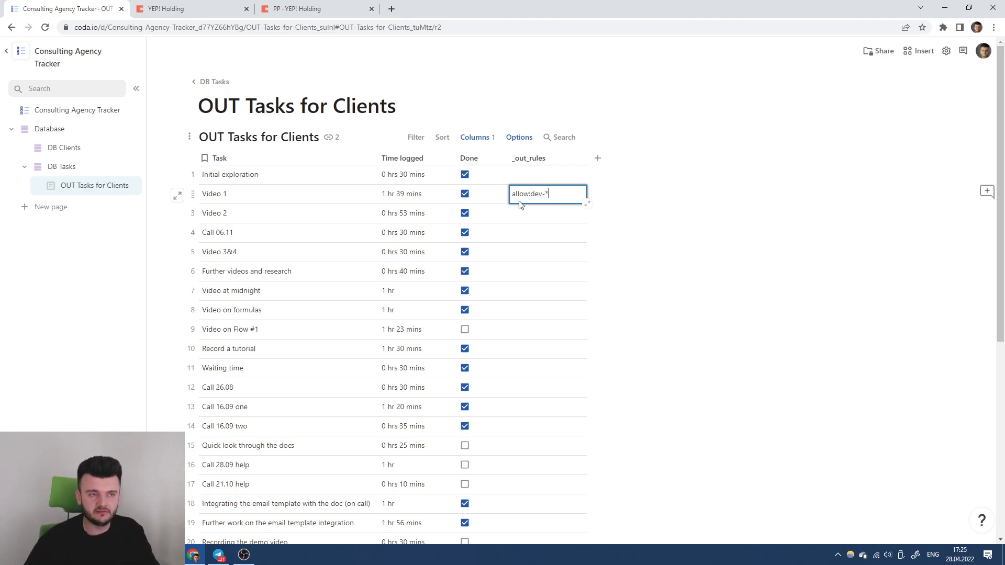
{"action": "left_click_drag", "start_coordinate": [551, 192], "coordinate": [543, 193]}
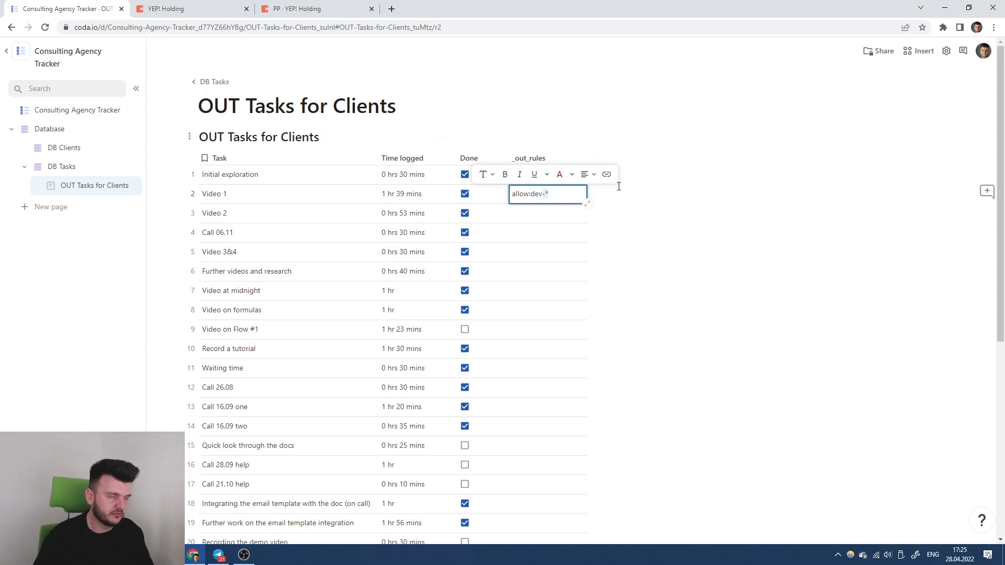
{"action": "type", "text": "12345,6789"}
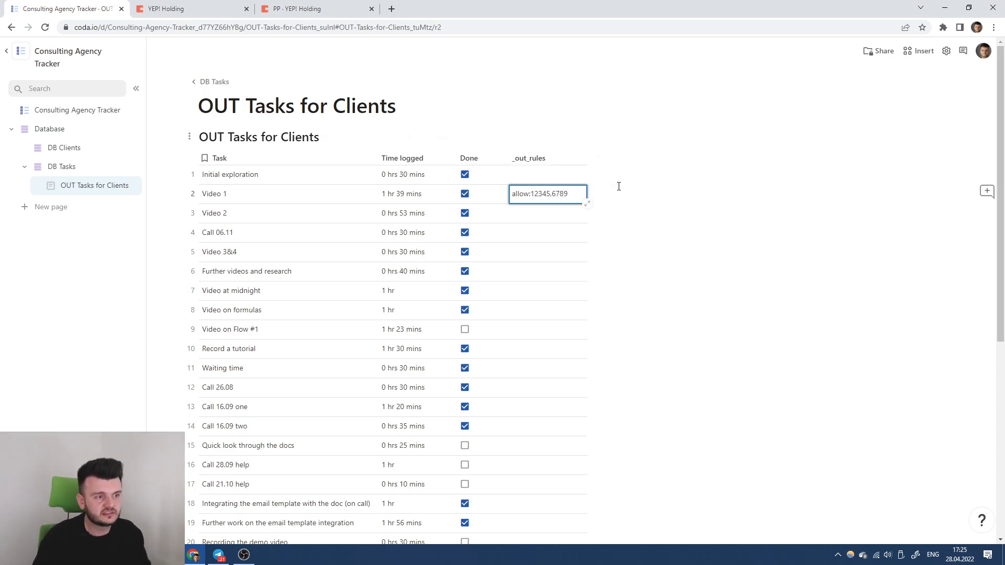
Try a sample deny rule in Video 1's _out_rules cell, then clear the cell.
{"action": "key", "text": "ctrl+a"}
{"action": "type", "text": "deny&"}
{"action": "key", "text": "BackSpace"}
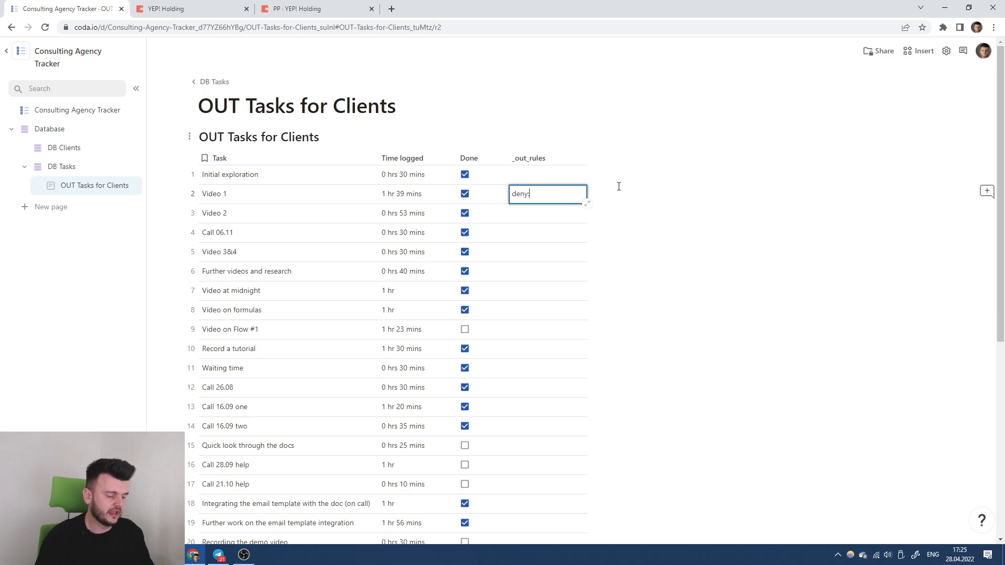
{"action": "type", "text": ":12345"}
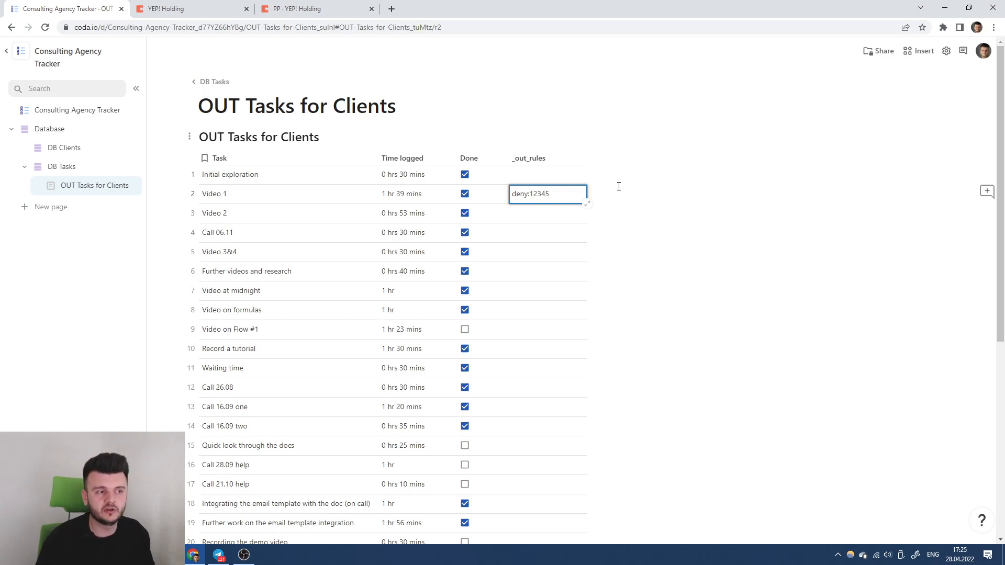
{"action": "key", "text": "ctrl+a"}
{"action": "key", "text": "BackSpace"}
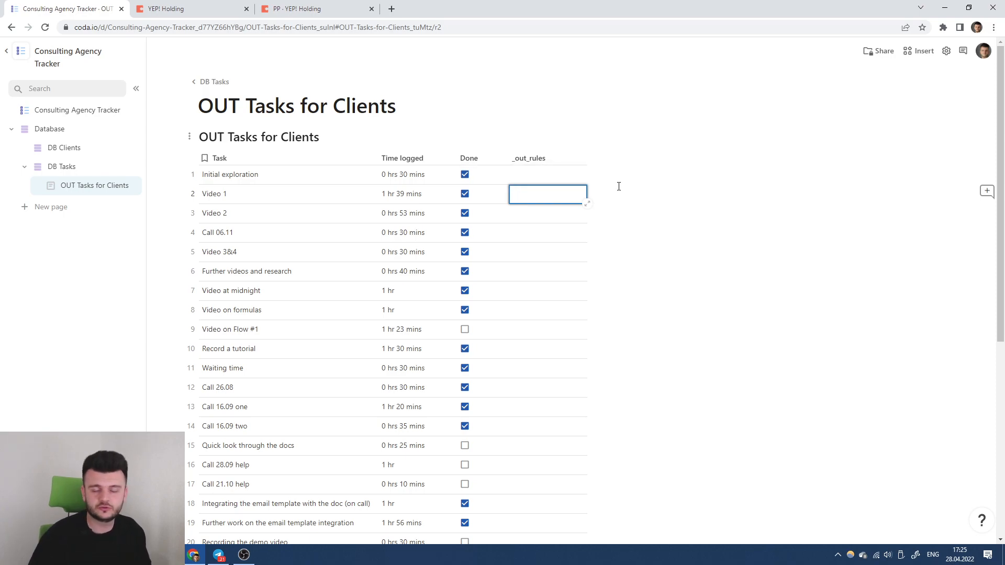
Give the _out_rules column the formula "*" so every task is allowed.
{"action": "left_click", "coordinate": [527, 159]}
{"action": "key", "text": "equal"}
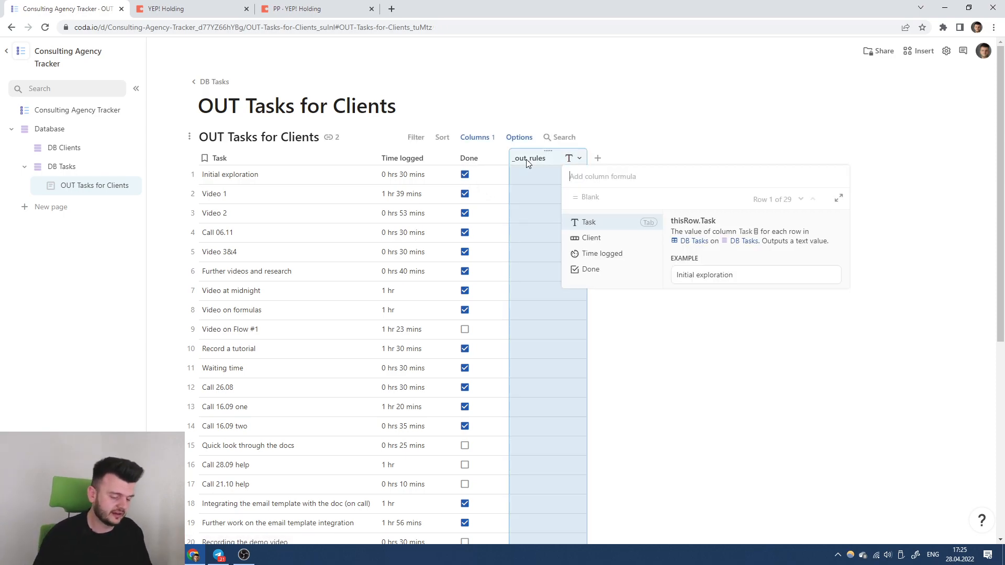
{"action": "type", "text": "\"*\""}
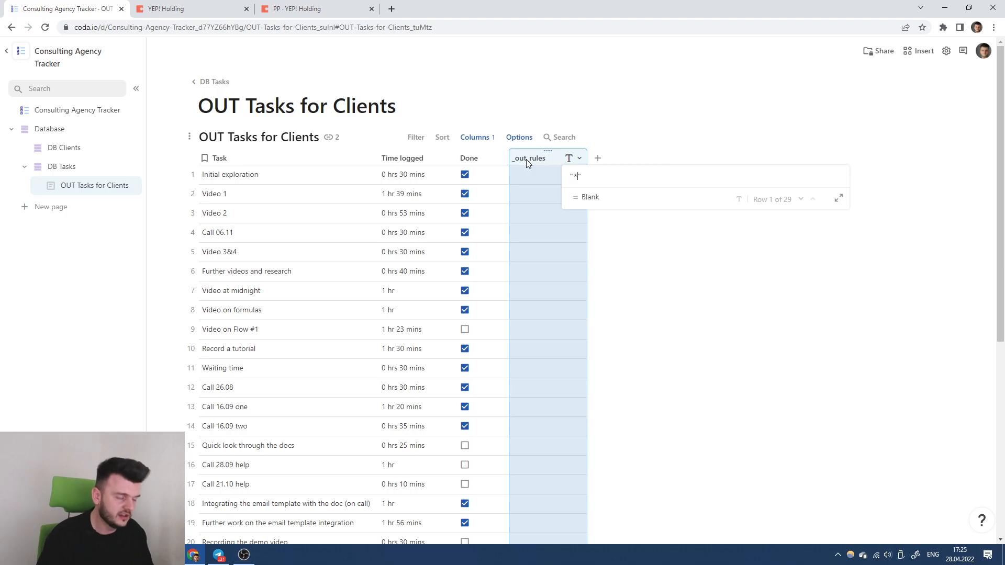
{"action": "key", "text": "Return"}
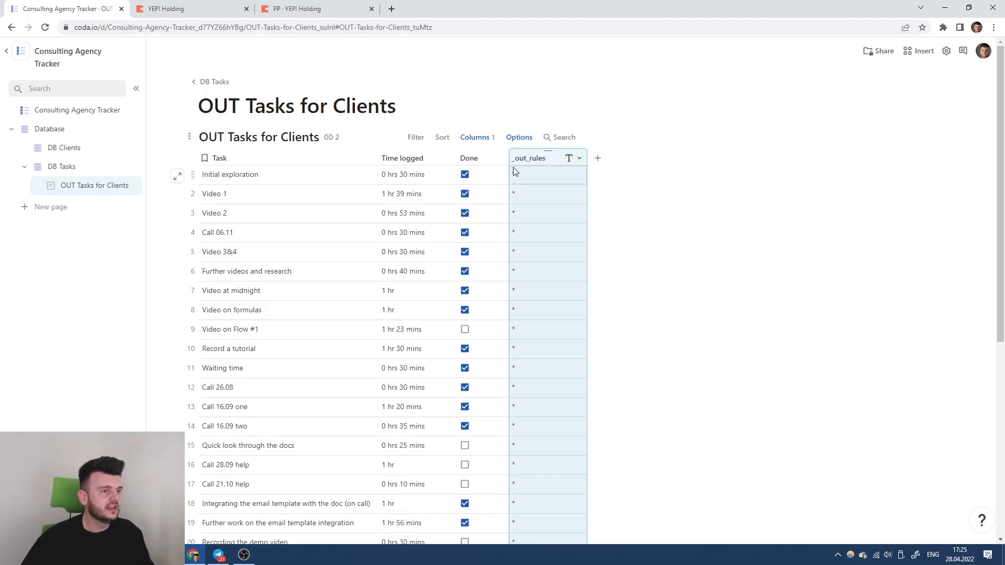
Check YEP! Holding's synced tasks and compare them with the tracker's main page.
{"action": "left_click", "coordinate": [140, 5]}
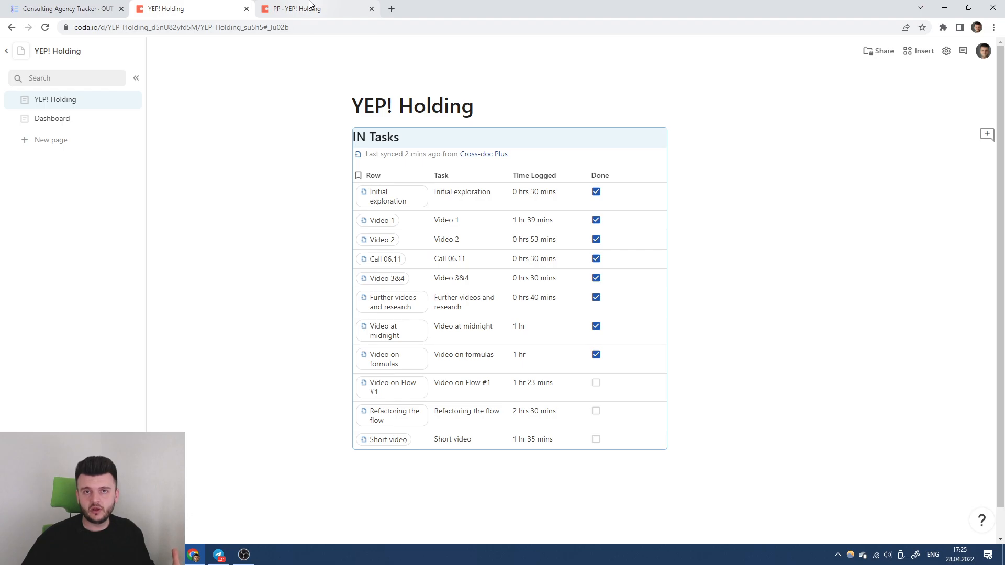
{"action": "left_click", "coordinate": [68, 8]}
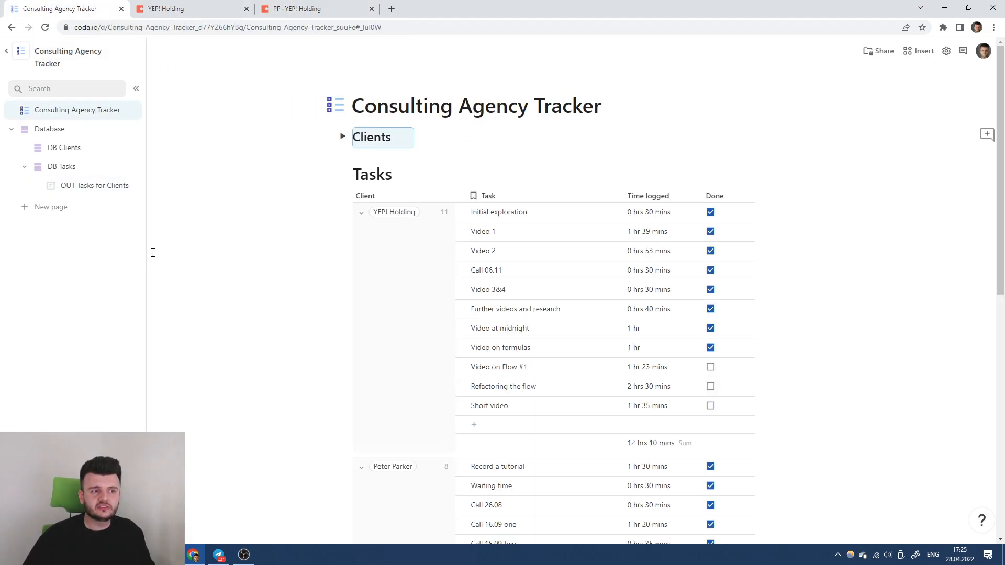
{"action": "key", "text": "ctrl+Tab"}
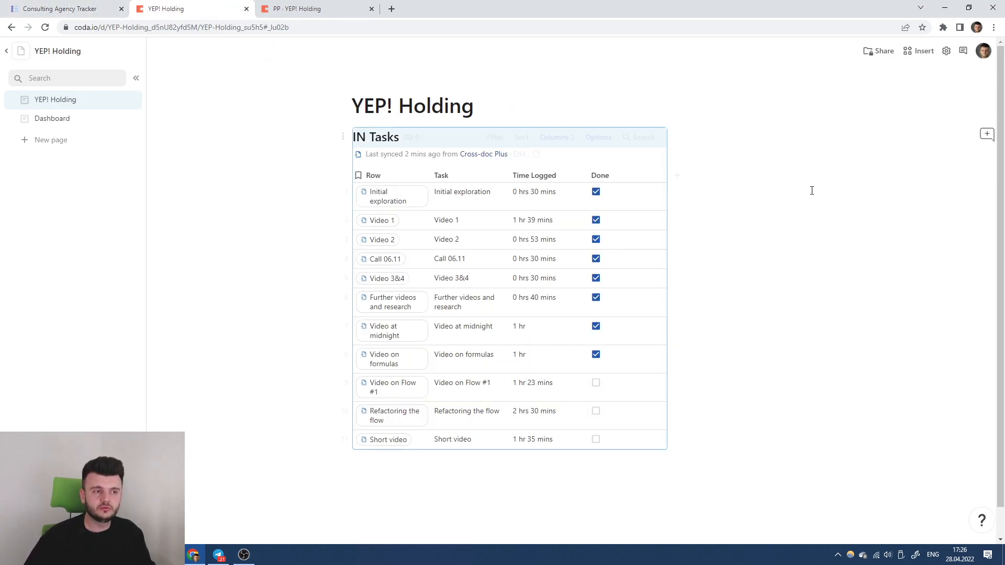
{"action": "left_click", "coordinate": [85, 6]}
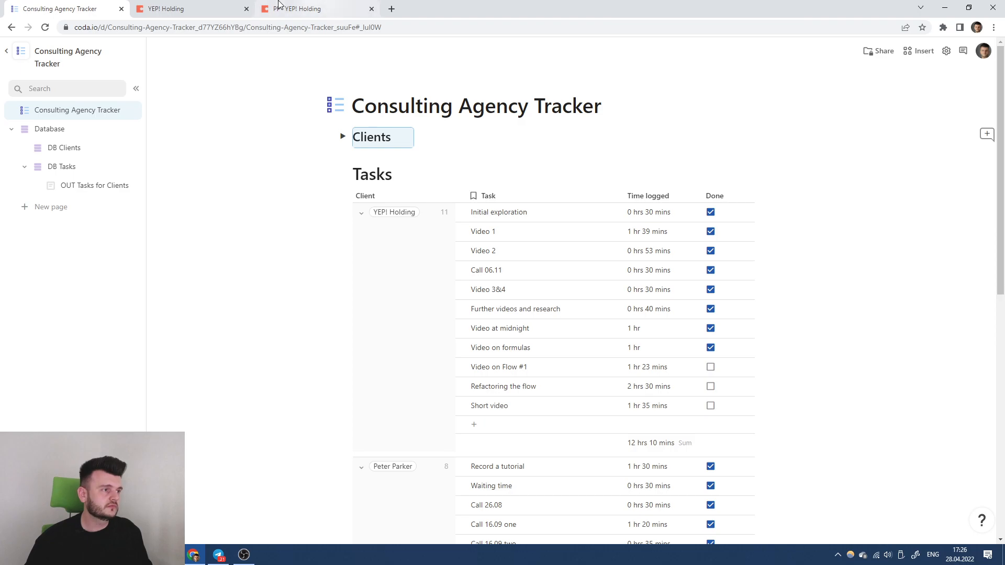
{"action": "left_click", "coordinate": [209, 9]}
Open IN Tasks' Cross-doc Plus sync settings and the Cross-doc Plus pack panel.
{"action": "left_click", "coordinate": [602, 138]}
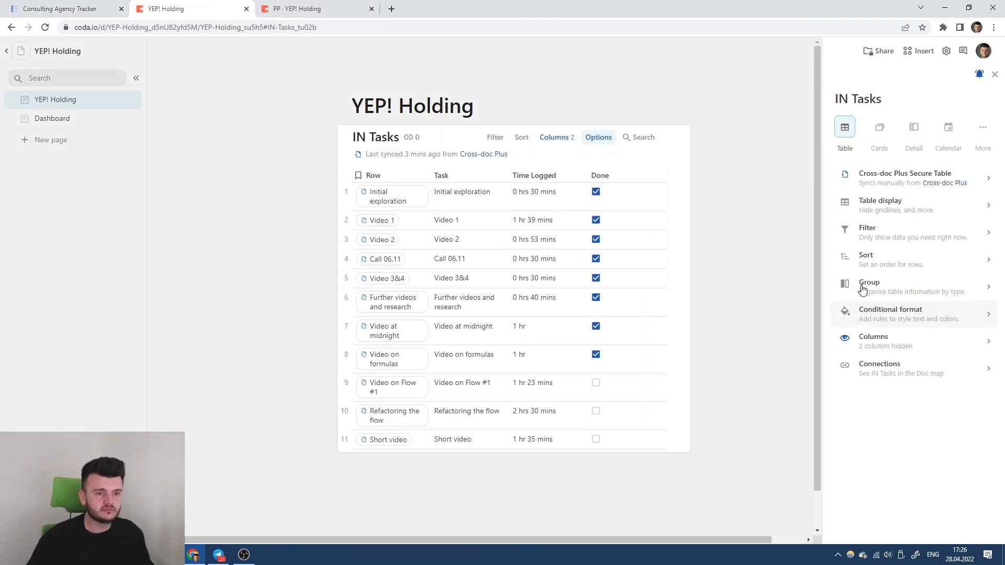
{"action": "left_click", "coordinate": [886, 181]}
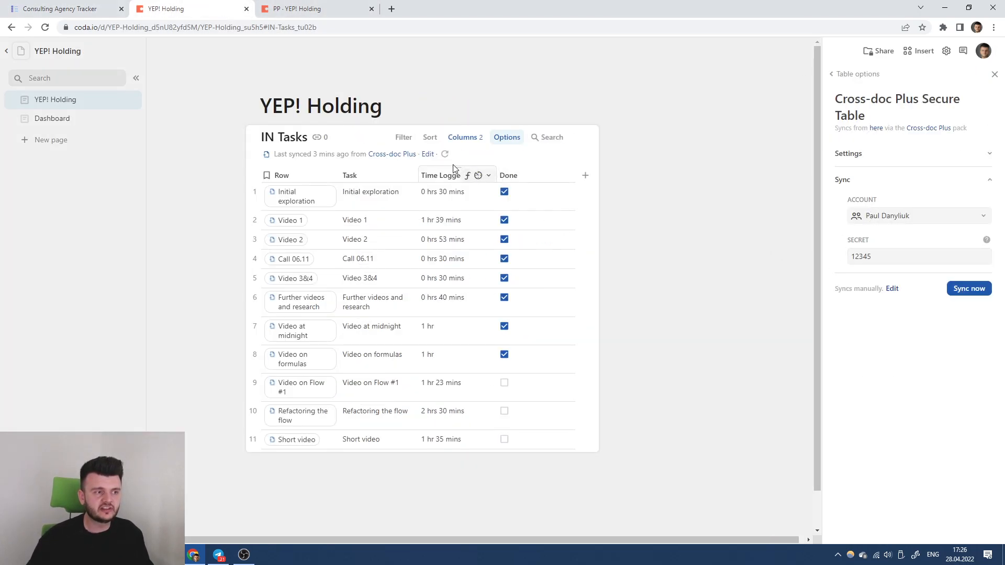
{"action": "left_click", "coordinate": [853, 73]}
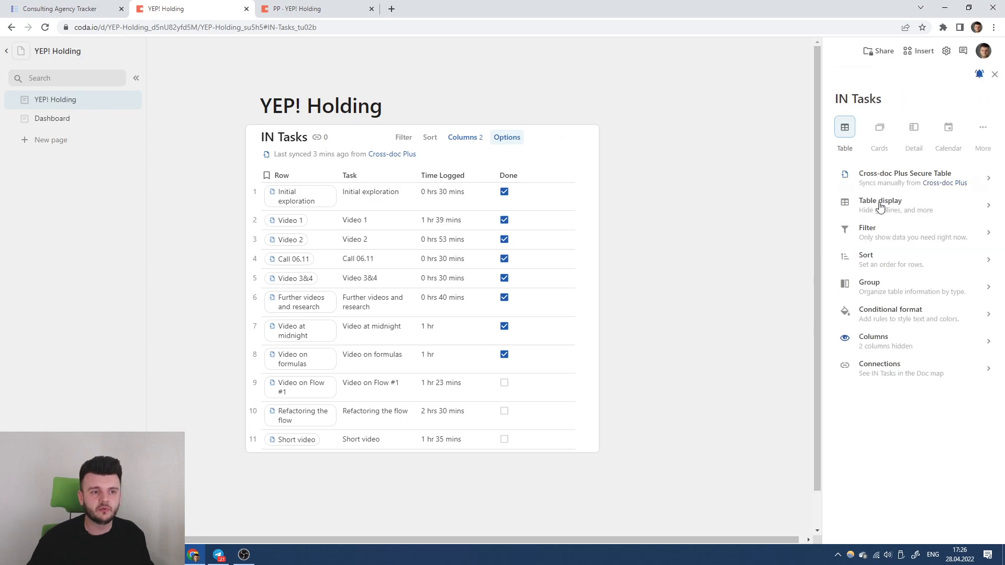
{"action": "left_click", "coordinate": [888, 179]}
{"action": "left_click", "coordinate": [916, 129]}
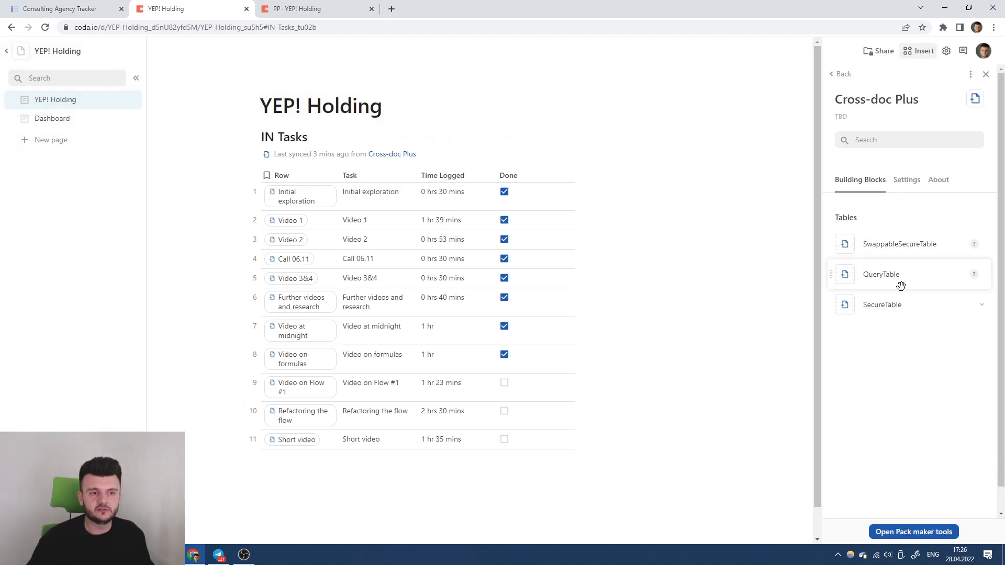
Select the synced IN Tasks table and delete it from the page.
{"action": "left_click", "coordinate": [896, 307]}
{"action": "left_click", "coordinate": [895, 308]}
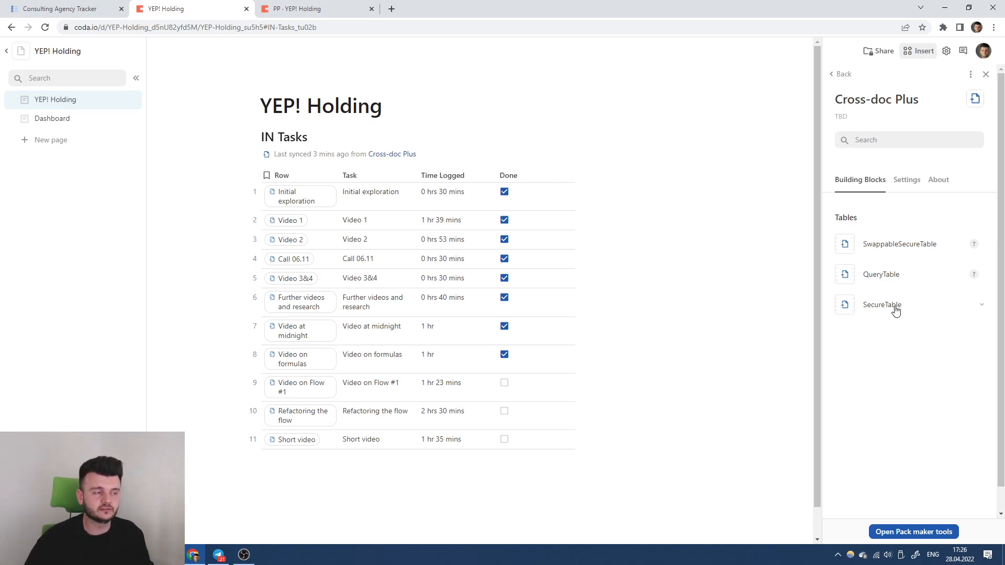
{"action": "left_click", "coordinate": [649, 282]}
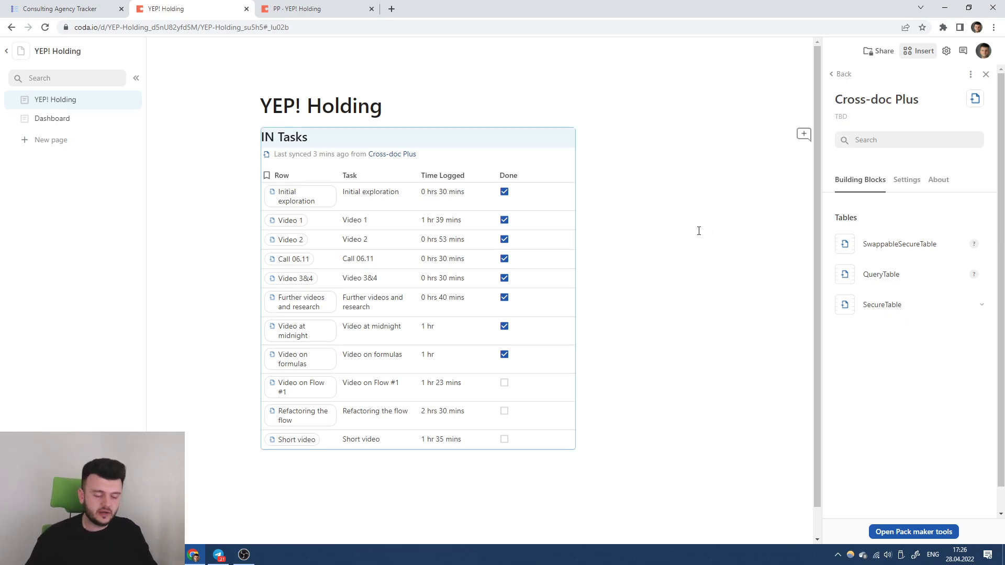
{"action": "key", "text": "Delete"}
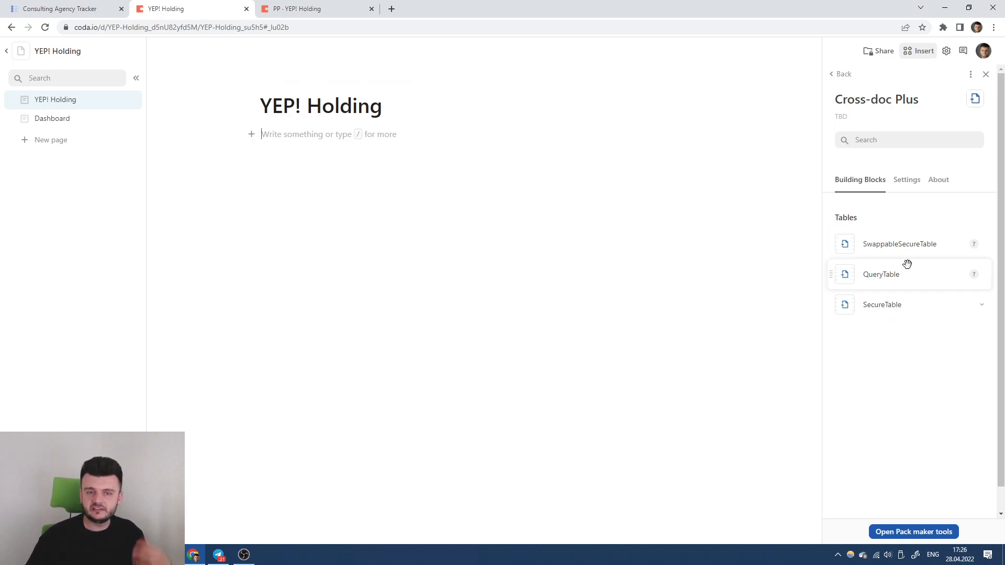
Place a Cross-doc Plus SwappableSecureTable below the YEP! Holding title.
{"action": "left_click", "coordinate": [899, 314]}
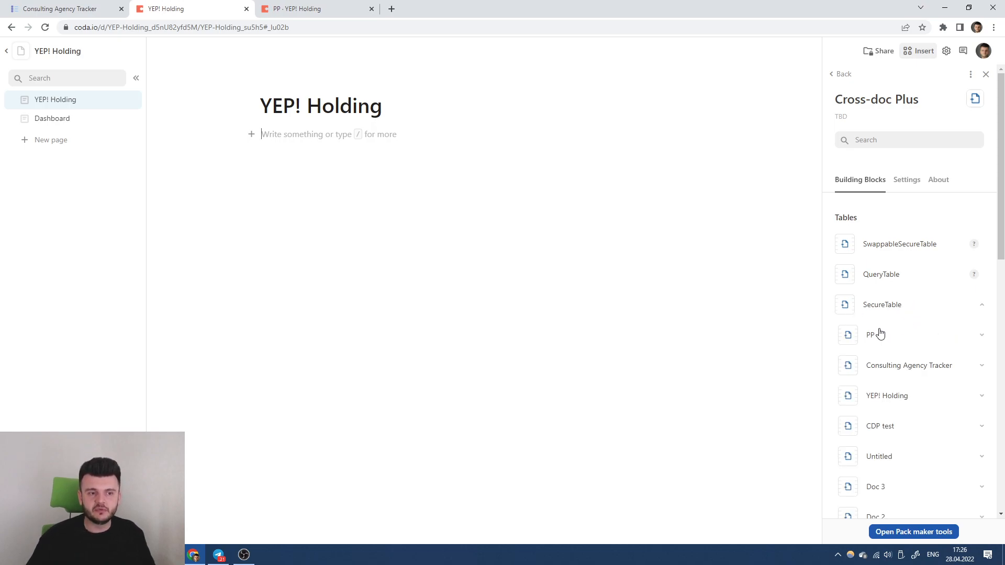
{"action": "left_click", "coordinate": [912, 339]}
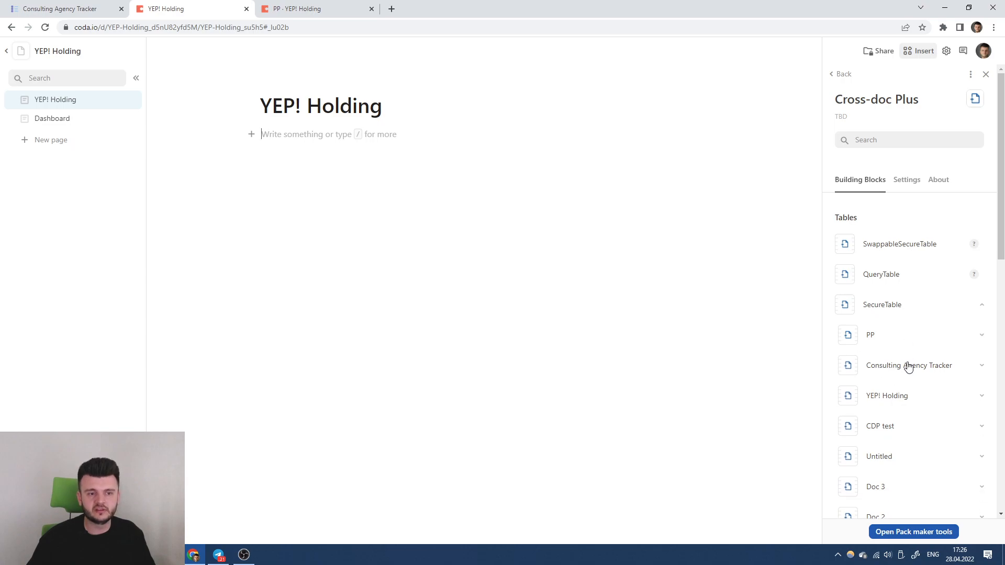
{"action": "left_click", "coordinate": [905, 308]}
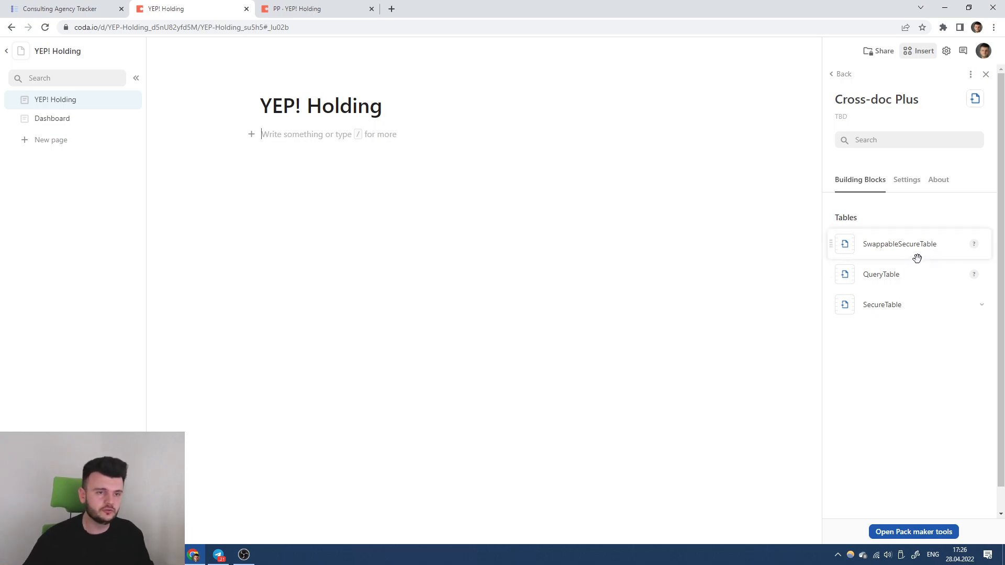
{"action": "left_click_drag", "start_coordinate": [913, 243], "coordinate": [307, 145]}
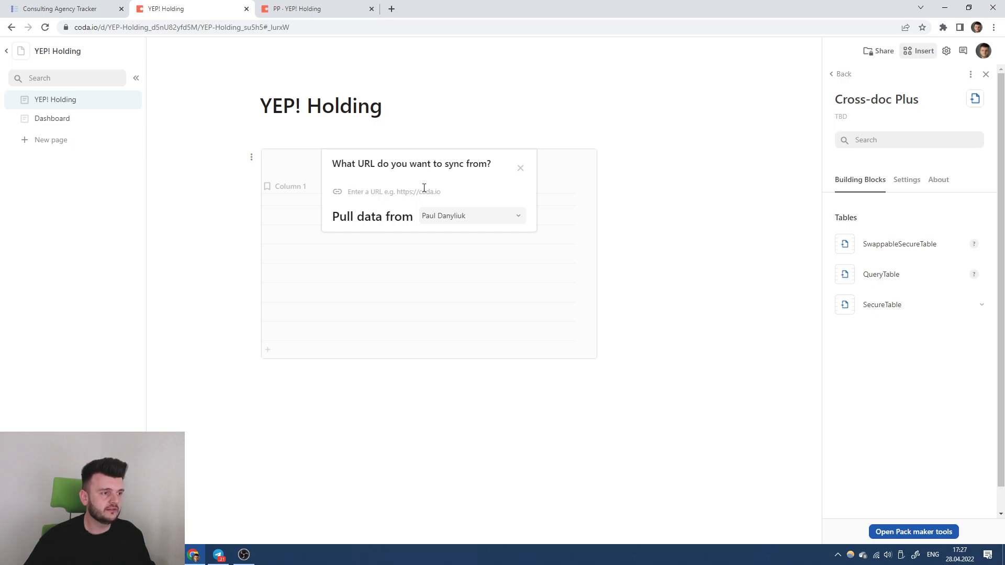
Copy the link to the Consulting Agency Tracker's Tasks table.
{"action": "left_click", "coordinate": [76, 4]}
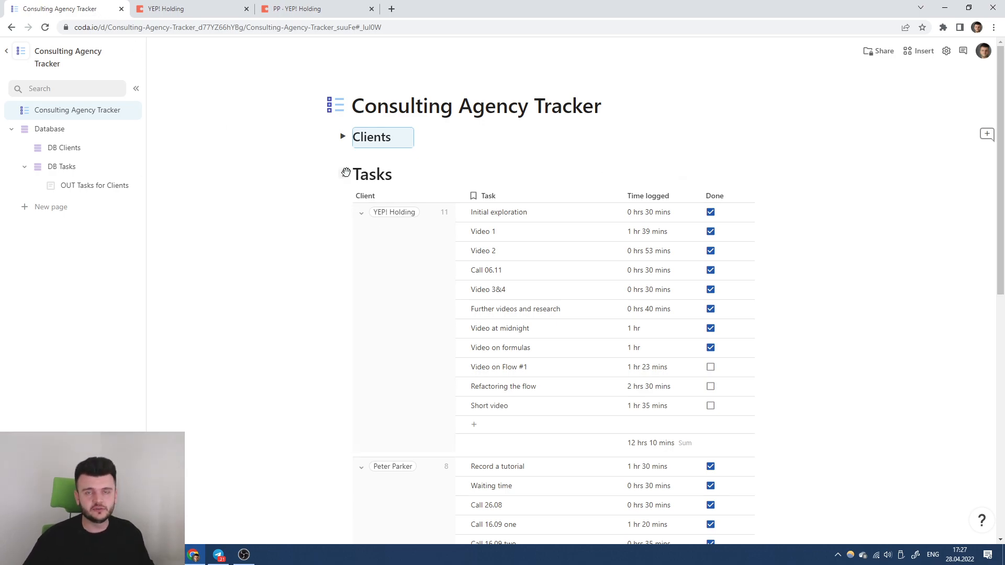
{"action": "key", "text": "alt+Tab"}
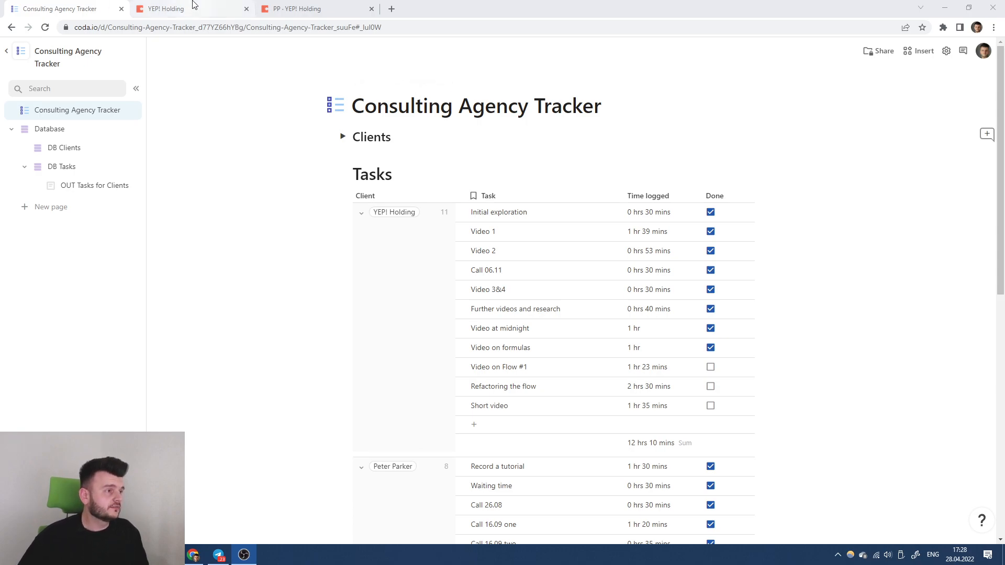
{"action": "left_click", "coordinate": [343, 174]}
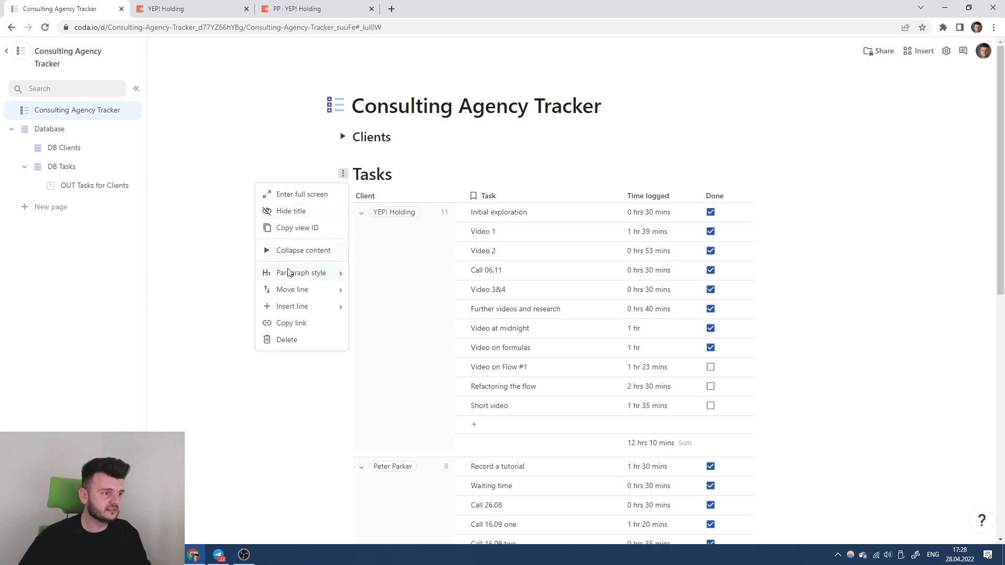
{"action": "left_click", "coordinate": [291, 322]}
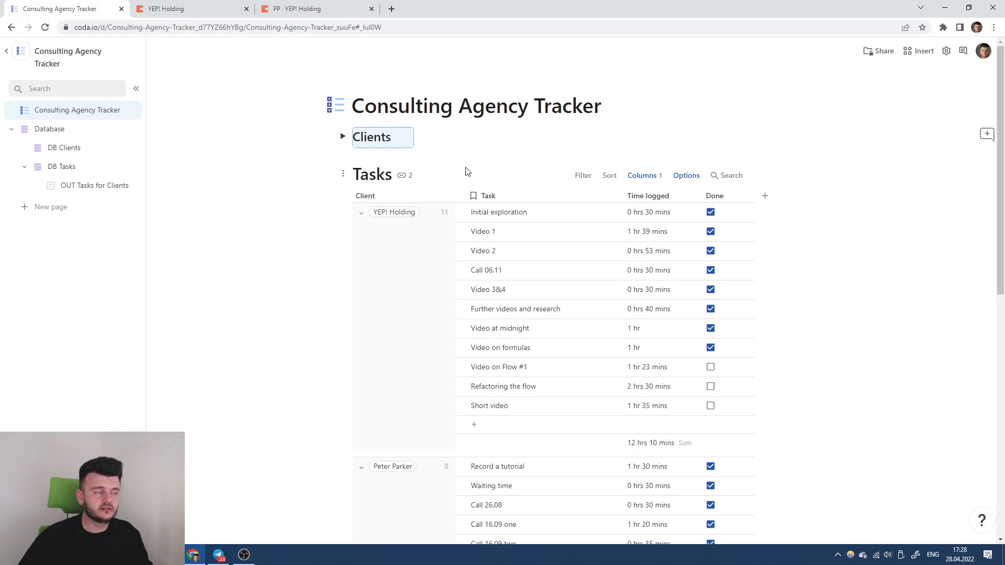
{"action": "left_click", "coordinate": [394, 11]}
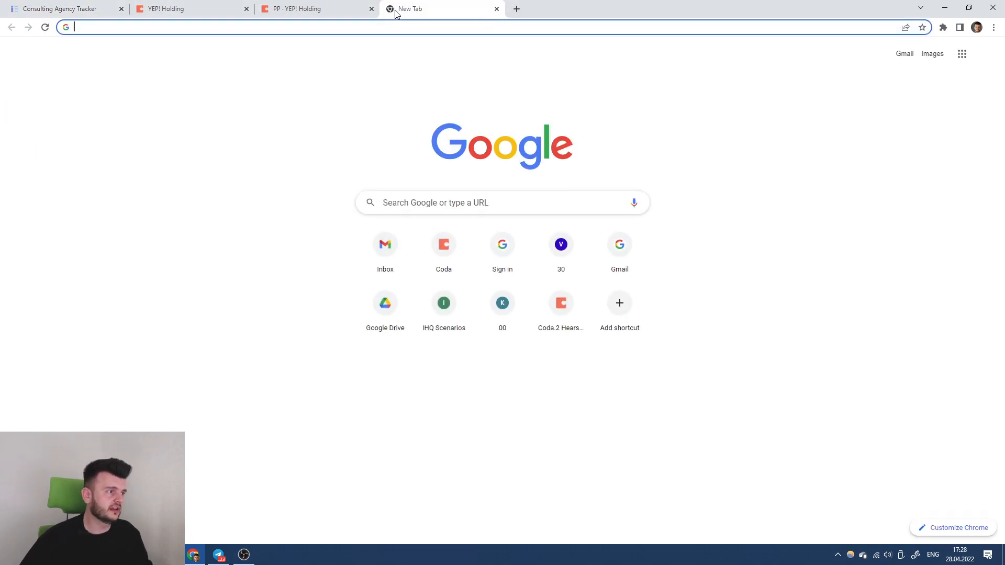
{"action": "type", "text": "coda api"}
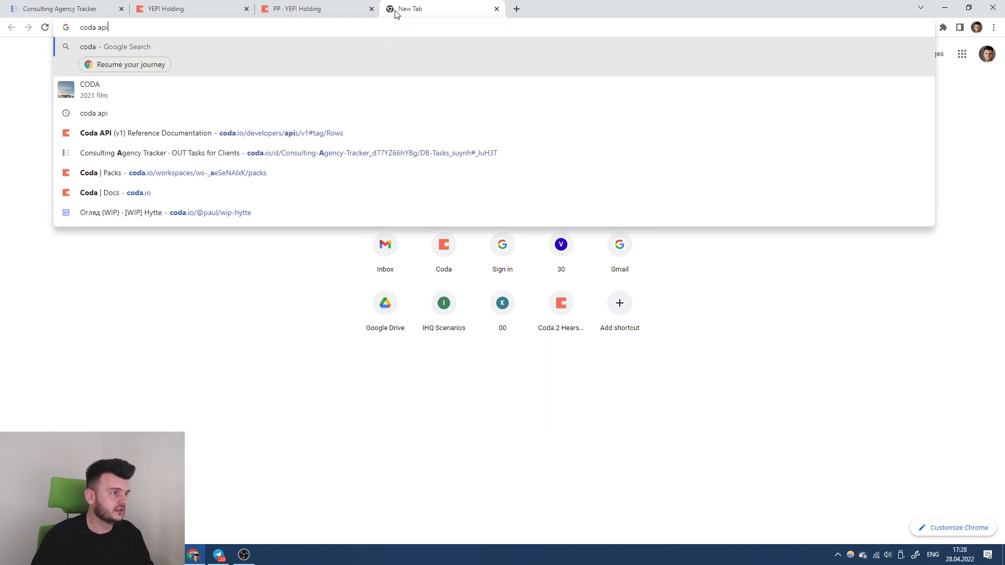
{"action": "key", "text": "Return"}
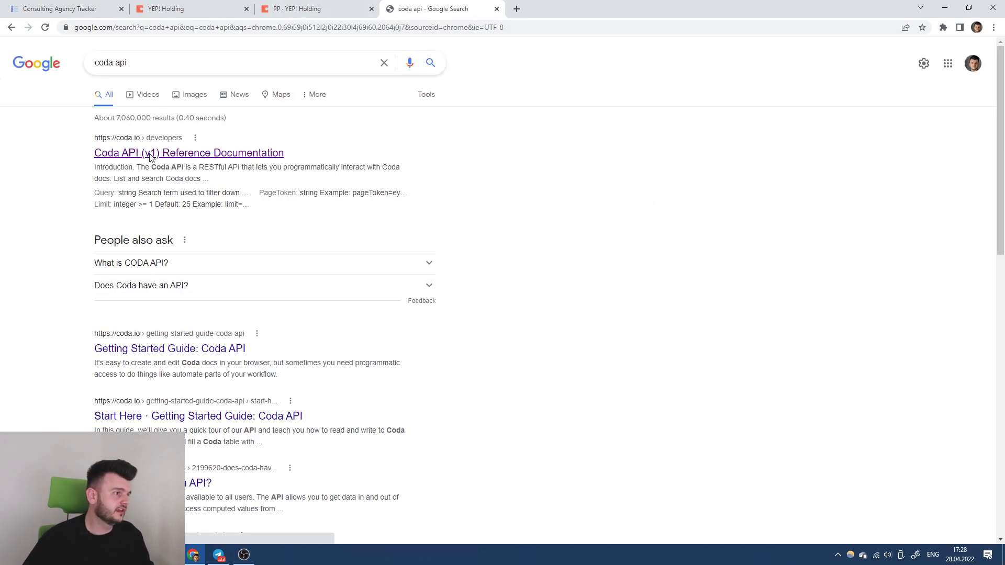
{"action": "left_click", "coordinate": [103, 152]}
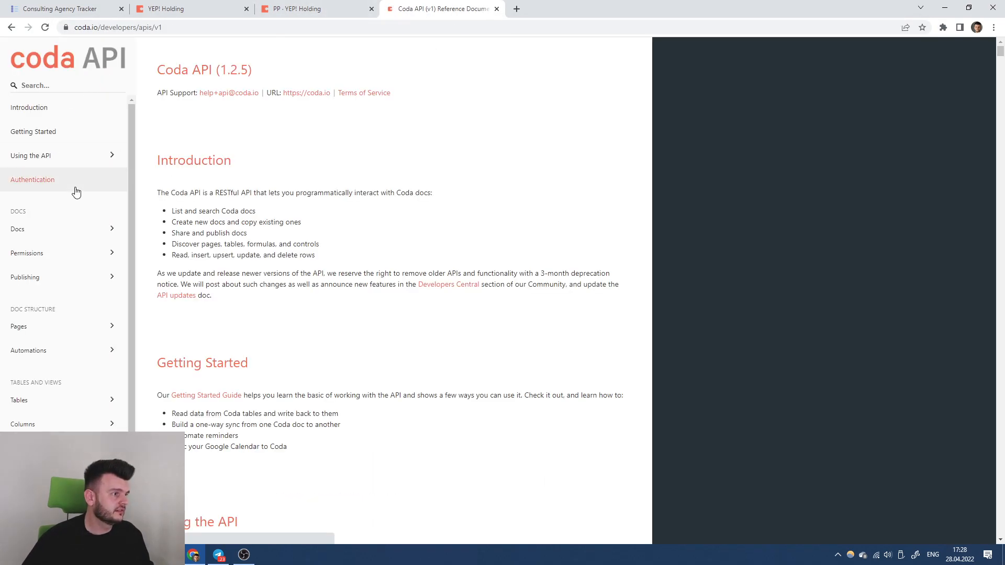
{"action": "left_click", "coordinate": [80, 156]}
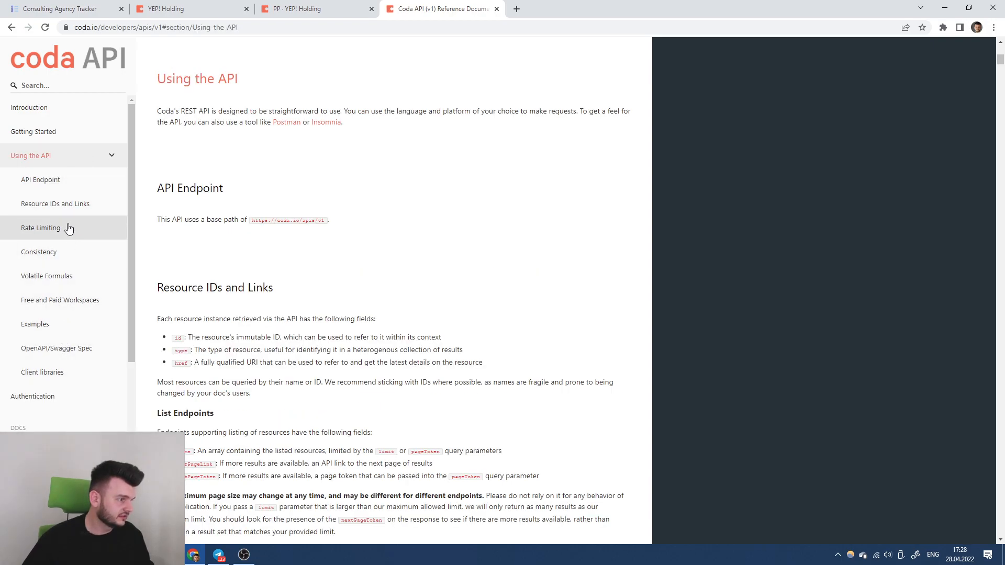
{"action": "left_click", "coordinate": [72, 134]}
{"action": "scroll", "coordinate": [301, 162], "scroll_direction": "up", "scroll_amount": 5}
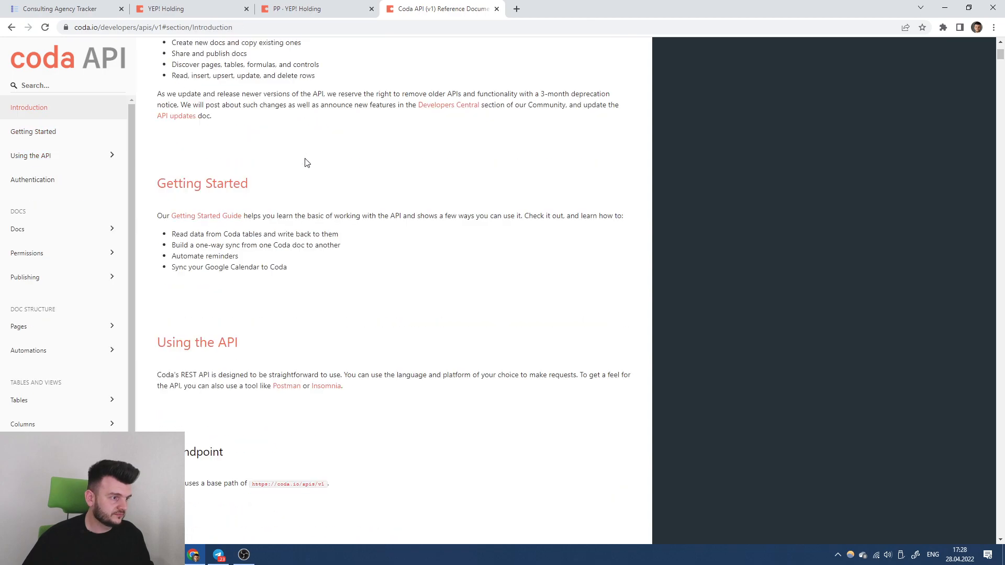
{"action": "scroll", "coordinate": [265, 178], "scroll_direction": "down", "scroll_amount": 15}
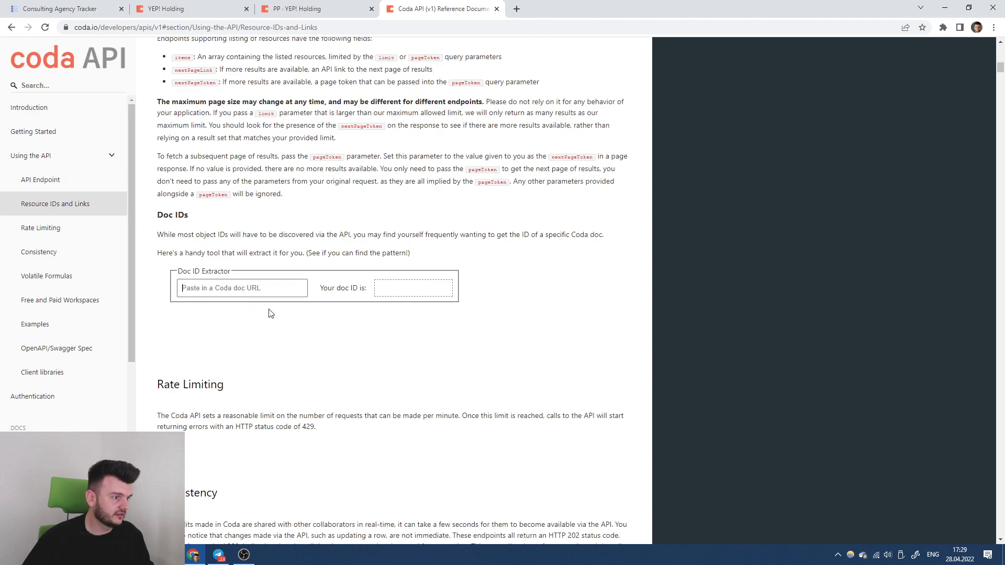
{"action": "left_click", "coordinate": [495, 8]}
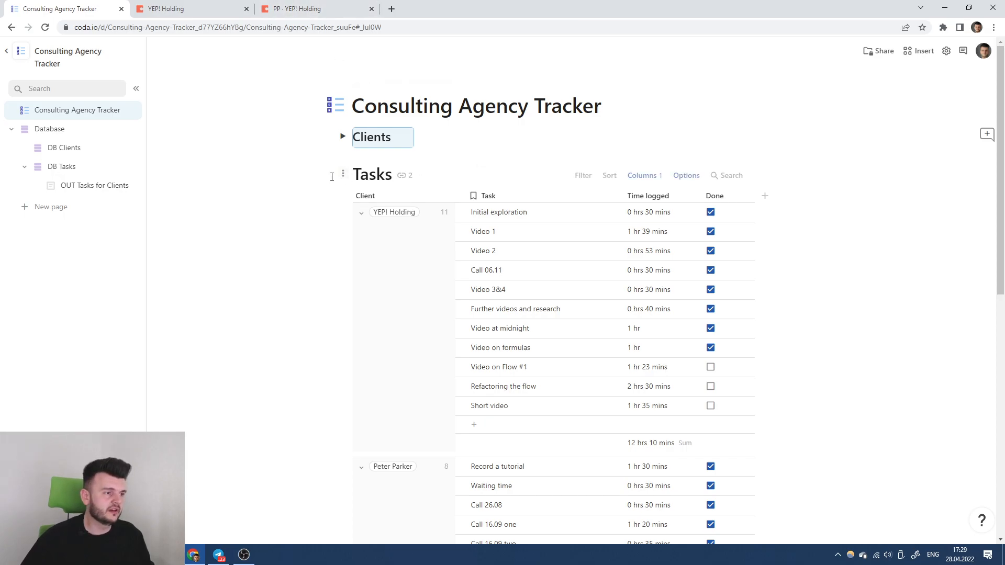
Paste the copied Tasks table link into the sync URL field and begin editing it.
{"action": "left_click", "coordinate": [202, 7]}
{"action": "left_click", "coordinate": [416, 190]}
{"action": "key", "text": "ctrl+v"}
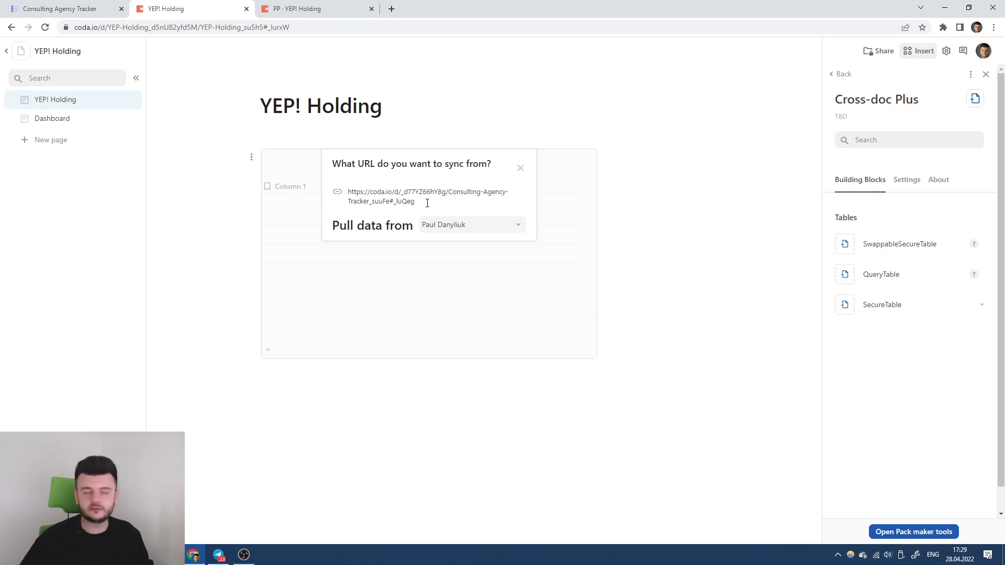
{"action": "left_click_drag", "start_coordinate": [396, 191], "coordinate": [448, 202]}
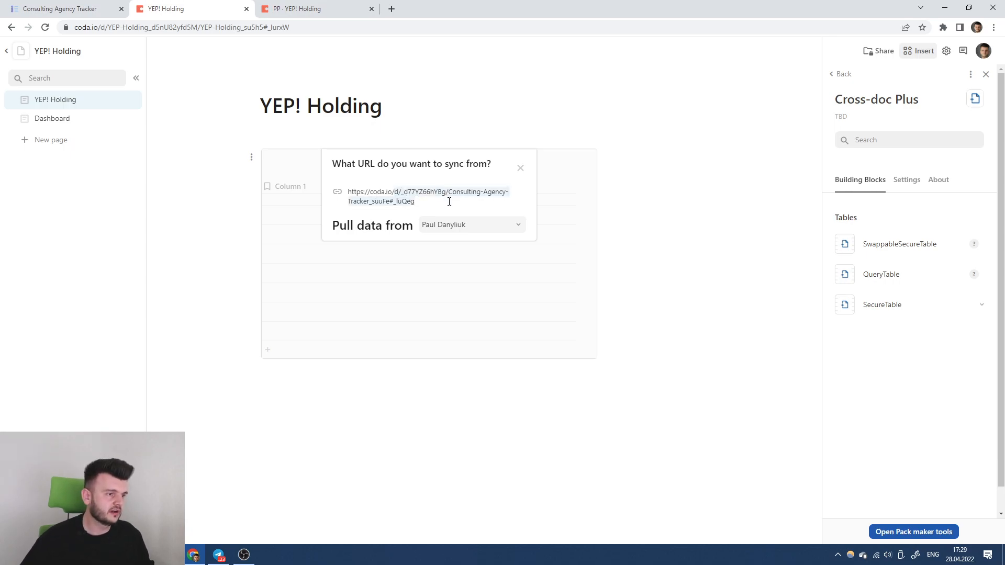
{"action": "type", "text": "apis/v1/docs//tables/"}
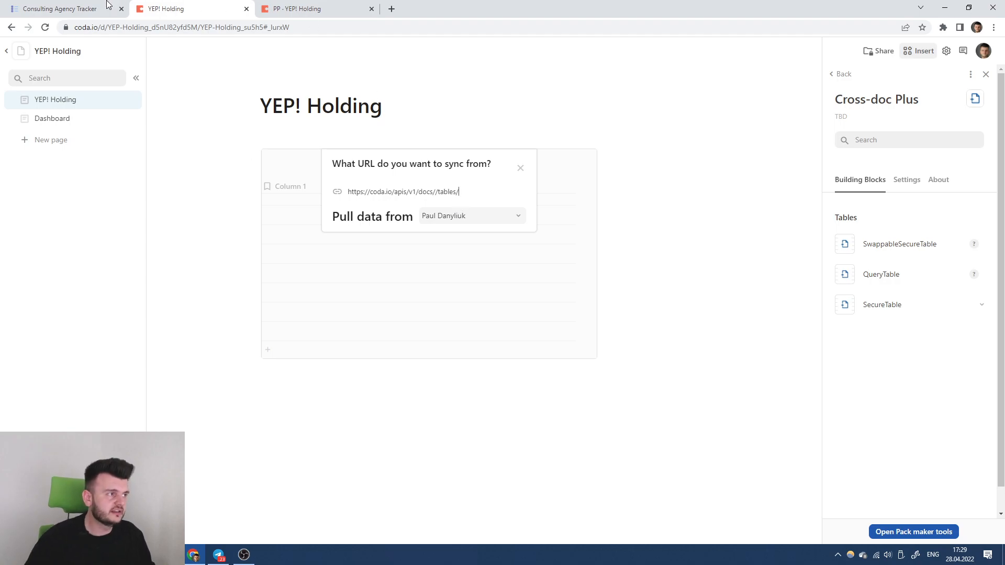
Copy the Tasks table's view ID and paste it into the cleared sync URL field.
{"action": "left_click", "coordinate": [79, 8]}
{"action": "left_click", "coordinate": [342, 175]}
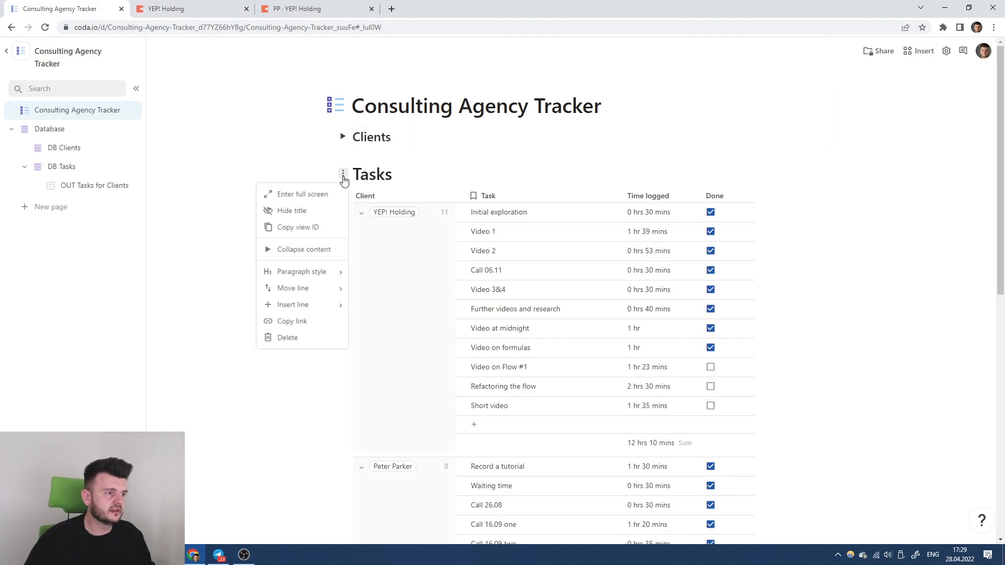
{"action": "left_click", "coordinate": [299, 232]}
{"action": "left_click", "coordinate": [208, 6]}
{"action": "key", "text": "ctrl+a"}
{"action": "key", "text": "BackSpace"}
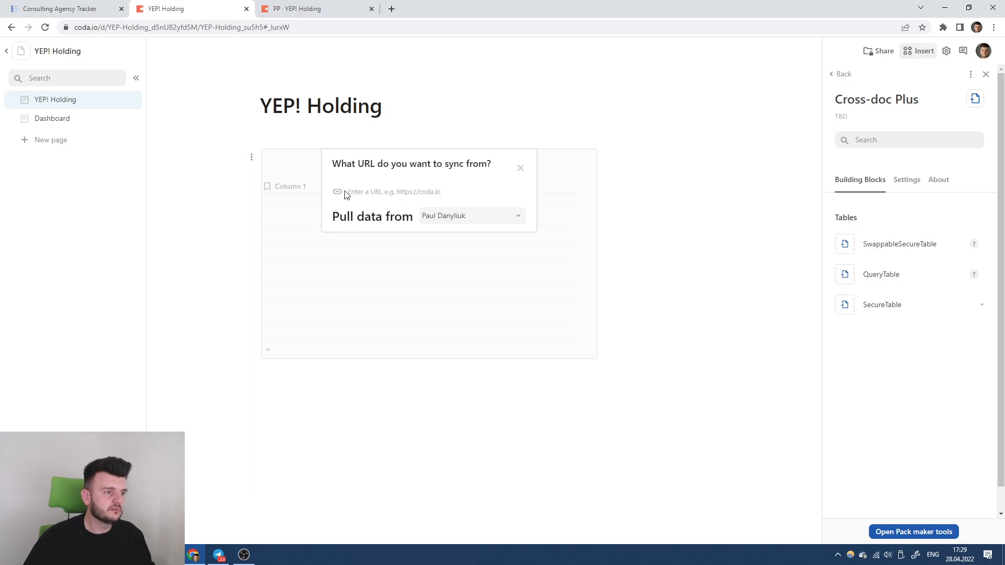
{"action": "key", "text": "ctrl+v"}
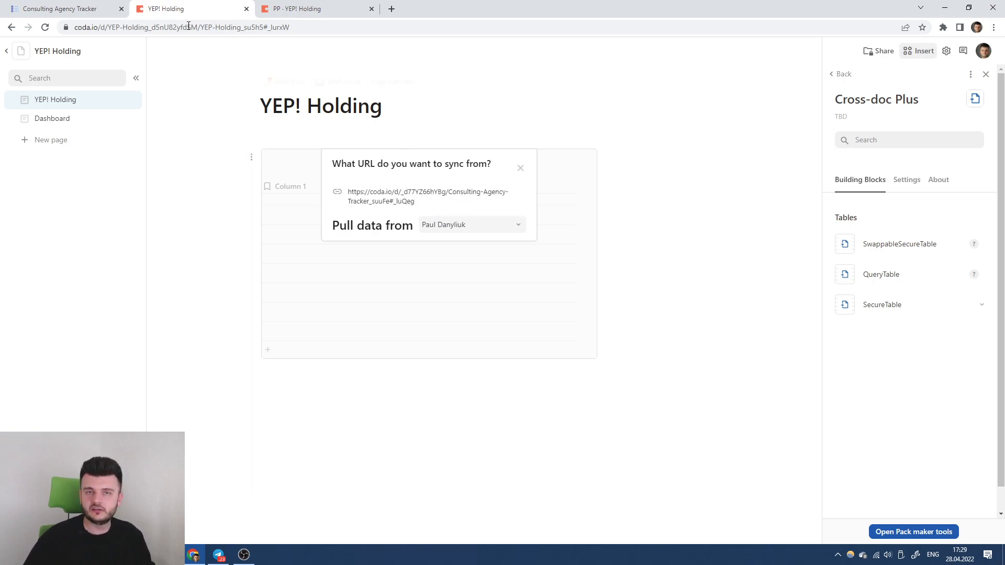
Use the recopied Tasks table link as the sync URL, then view OUT Tasks for Clients.
{"action": "left_click", "coordinate": [111, 5]}
{"action": "left_click", "coordinate": [303, 323]}
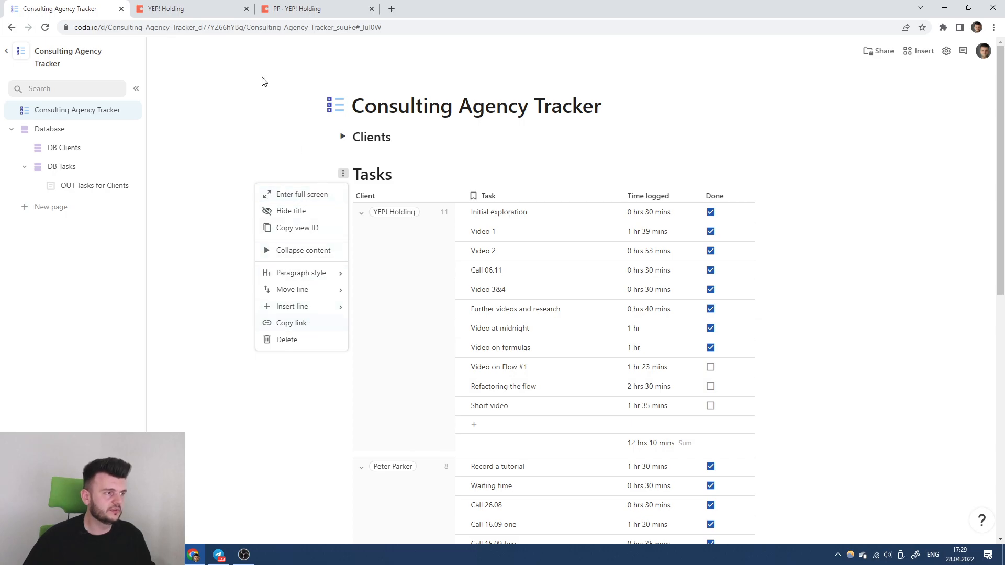
{"action": "left_click", "coordinate": [166, 8]}
{"action": "key", "text": "Return"}
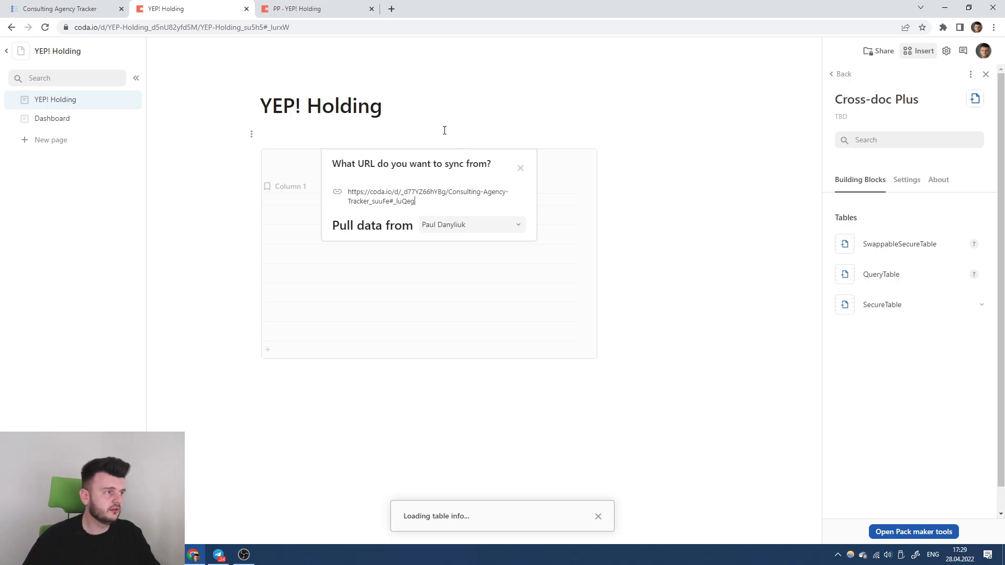
{"action": "left_click", "coordinate": [67, 5]}
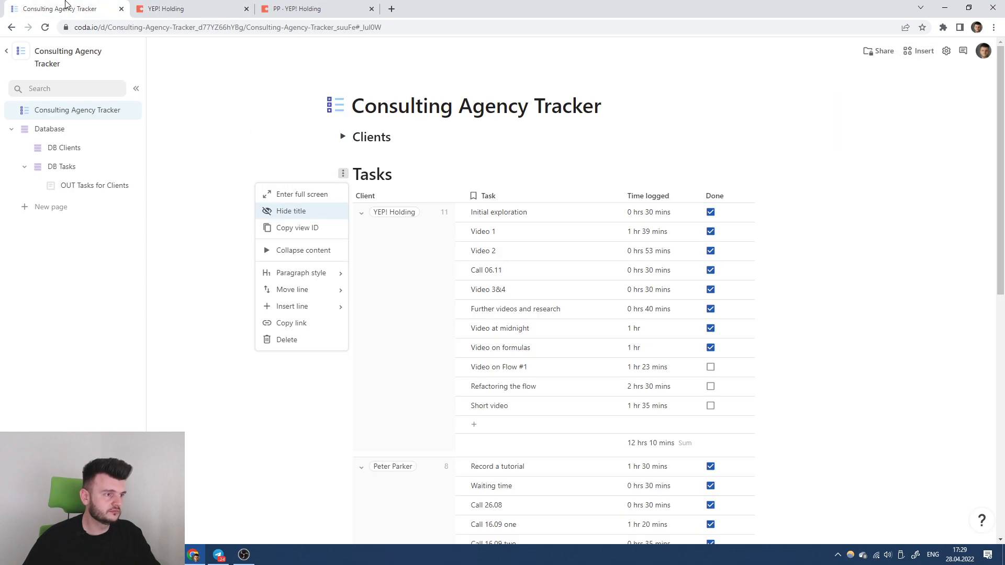
{"action": "left_click", "coordinate": [84, 185]}
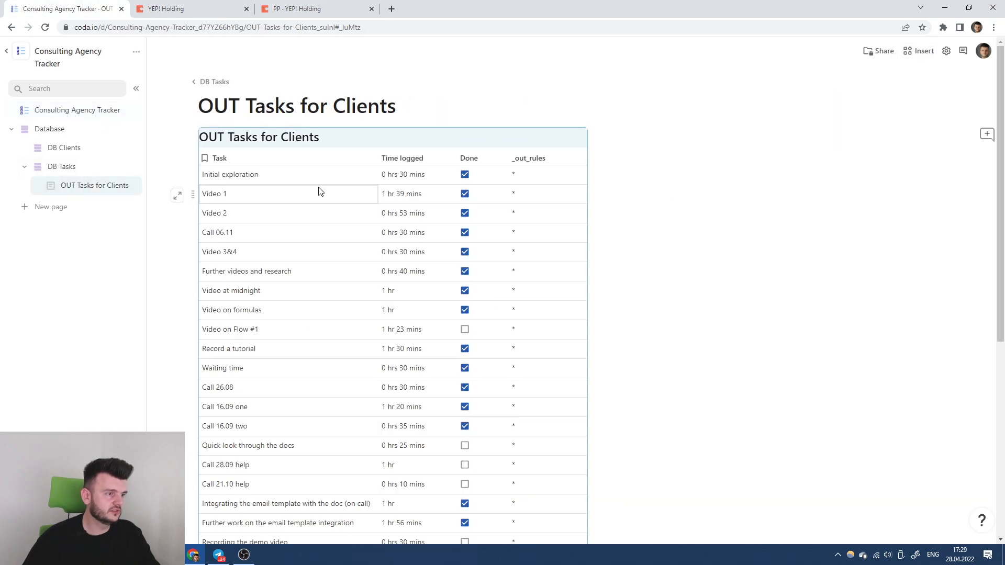
Replace the unsynced table on YEP! Holding with a Cross-doc Plus SwappableSecureTable.
{"action": "left_click", "coordinate": [191, 137]}
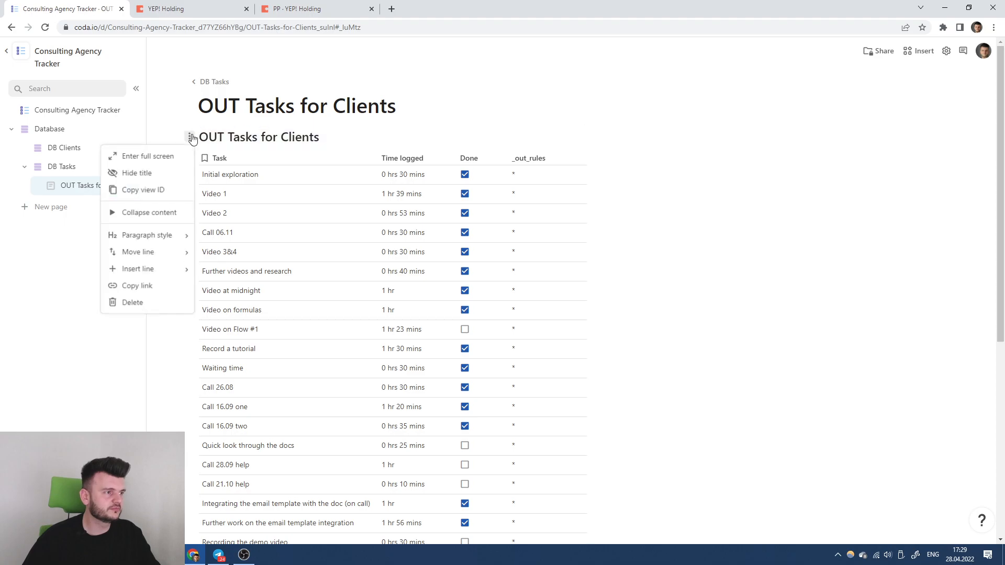
{"action": "left_click", "coordinate": [159, 191]}
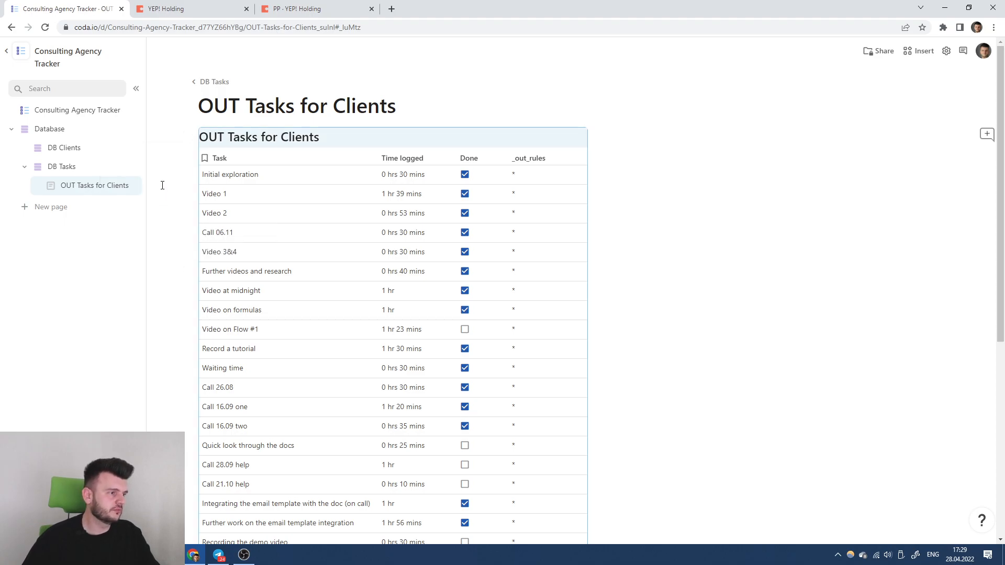
{"action": "left_click", "coordinate": [193, 7]}
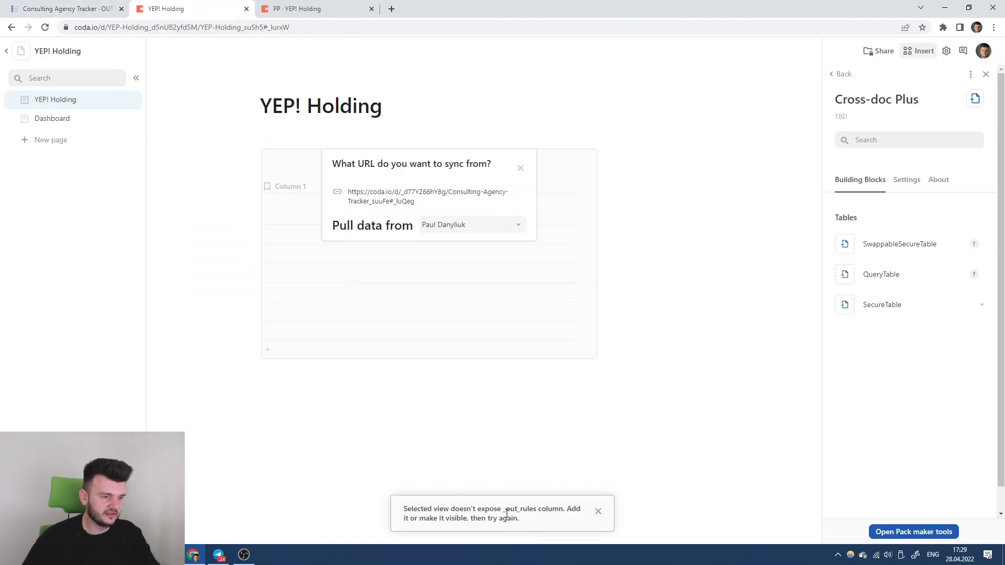
{"action": "left_click", "coordinate": [520, 168]}
{"action": "left_click_drag", "start_coordinate": [926, 254], "coordinate": [392, 148]}
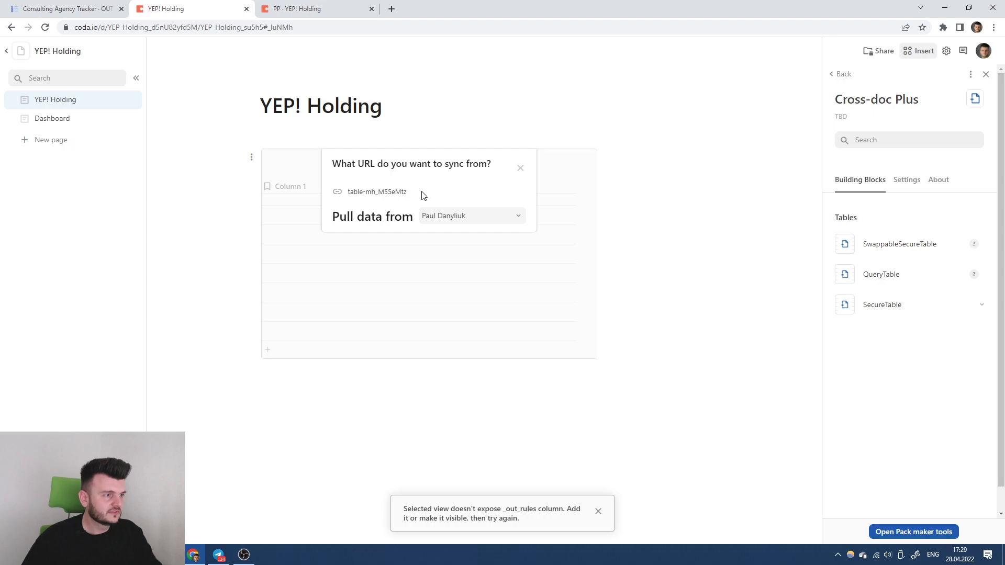
Copy the OUT Tasks for Clients table link and paste it into the sync URL field.
{"action": "left_click", "coordinate": [103, 9]}
{"action": "left_click", "coordinate": [186, 138]}
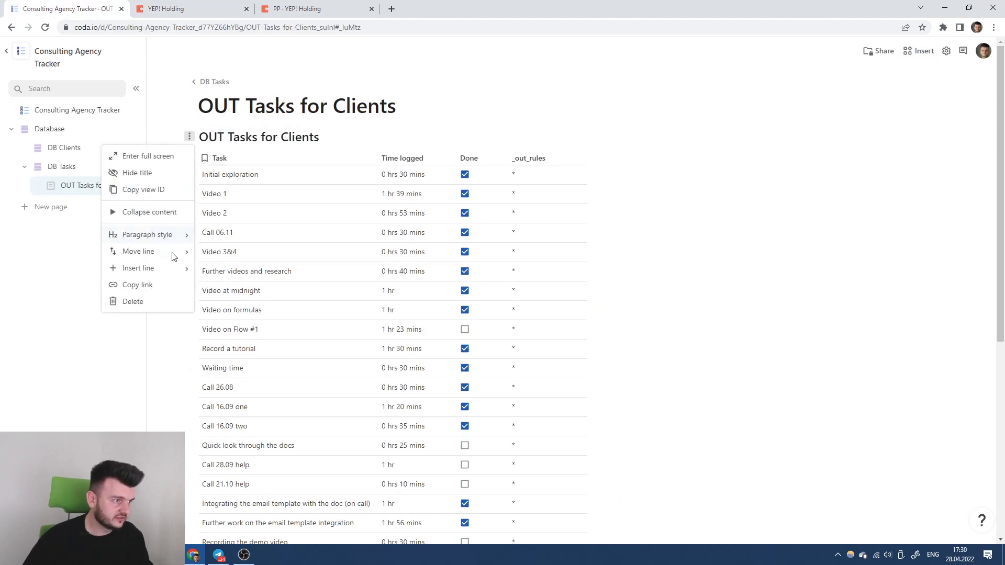
{"action": "left_click", "coordinate": [146, 284]}
{"action": "left_click", "coordinate": [166, 9]}
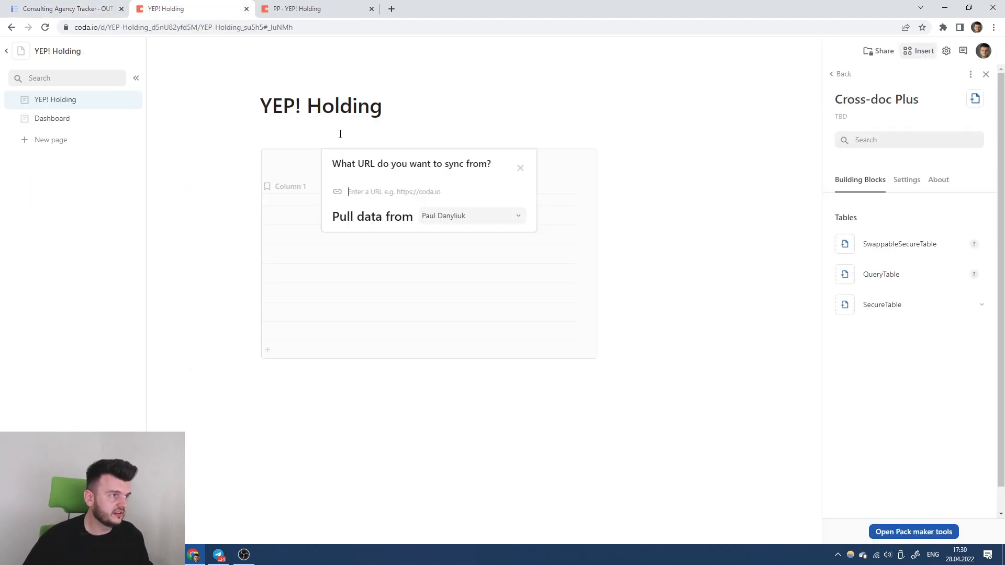
{"action": "left_click", "coordinate": [379, 190]}
{"action": "key", "text": "ctrl+v"}
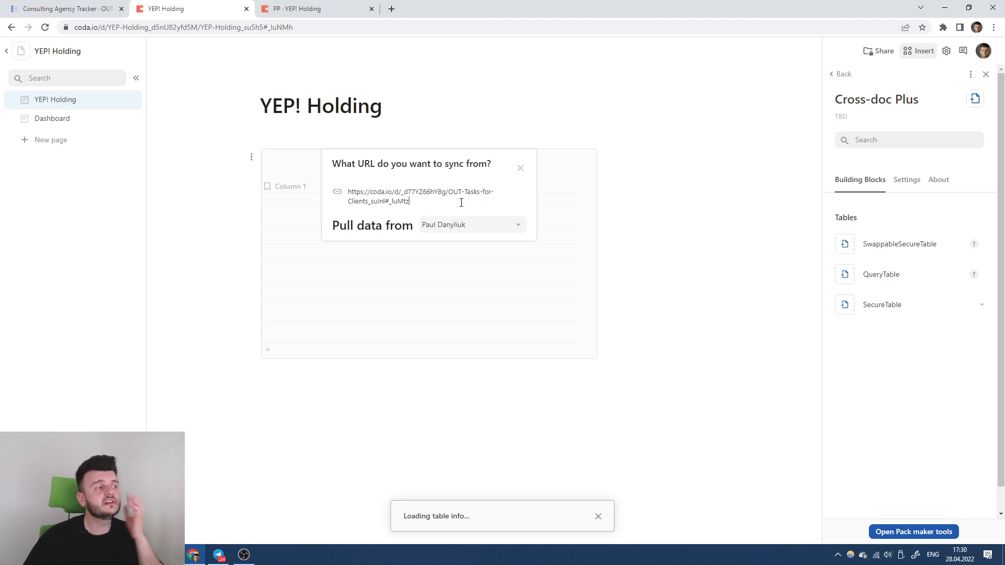
Enter the client's secret in the sync settings and start syncing the IN Tasks table.
{"action": "left_click", "coordinate": [431, 256]}
{"action": "left_click", "coordinate": [886, 309]}
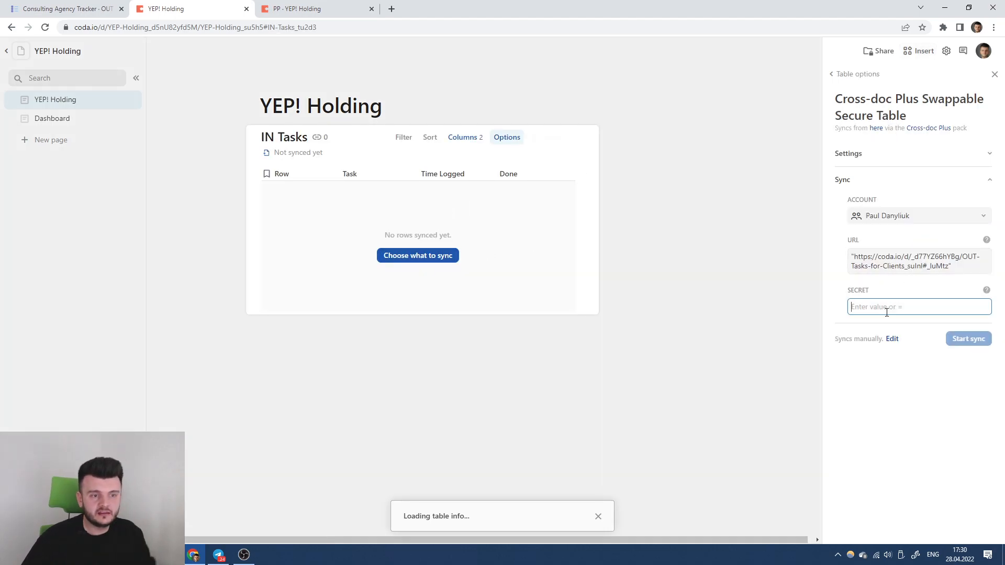
{"action": "type", "text": "12345"}
{"action": "left_click", "coordinate": [963, 360]}
{"action": "left_click", "coordinate": [964, 343]}
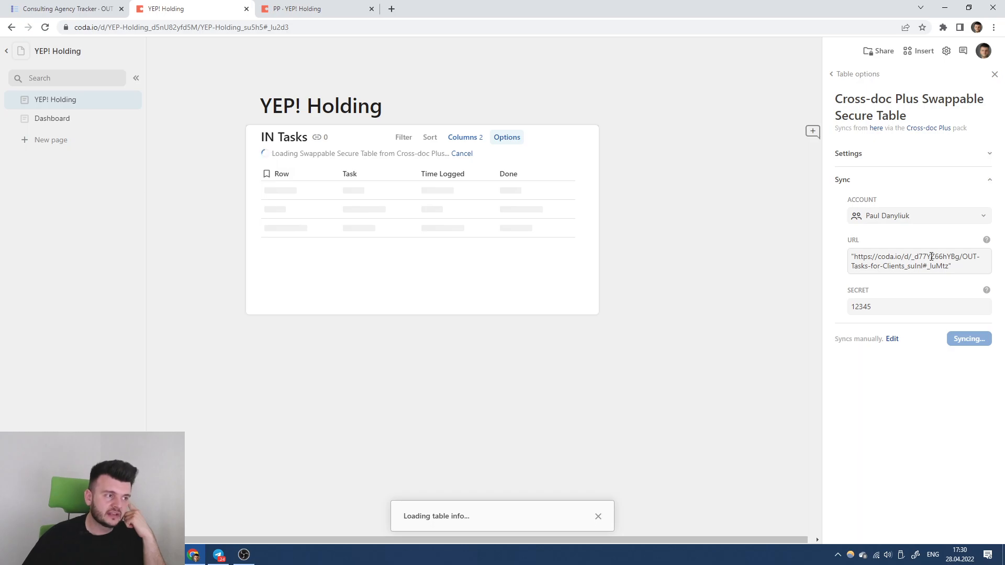
Duplicate the Consulting Agency Tracker doc and open 'Copy of Consulting Agency Tracker'.
{"action": "left_click", "coordinate": [58, 5]}
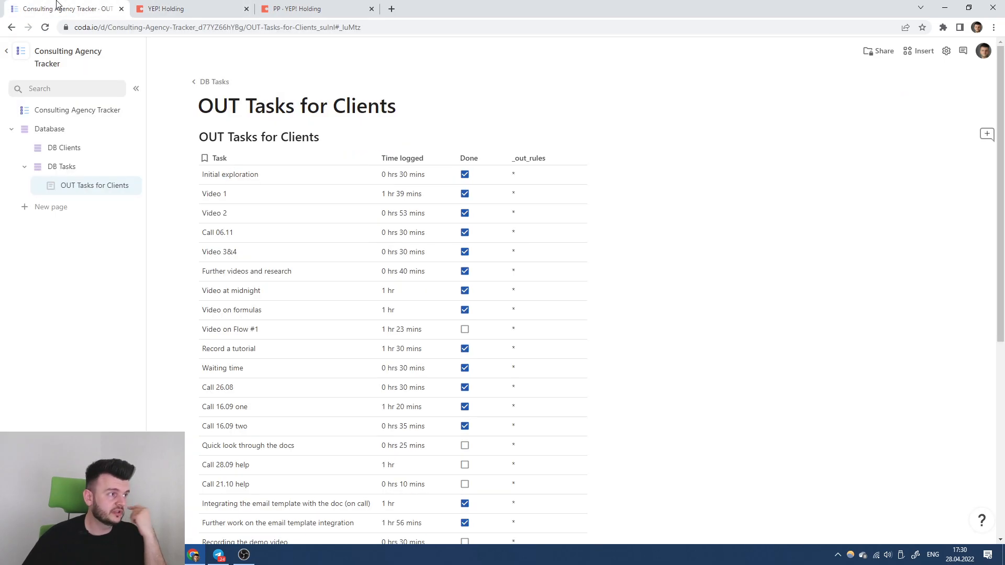
{"action": "left_click", "coordinate": [136, 51]}
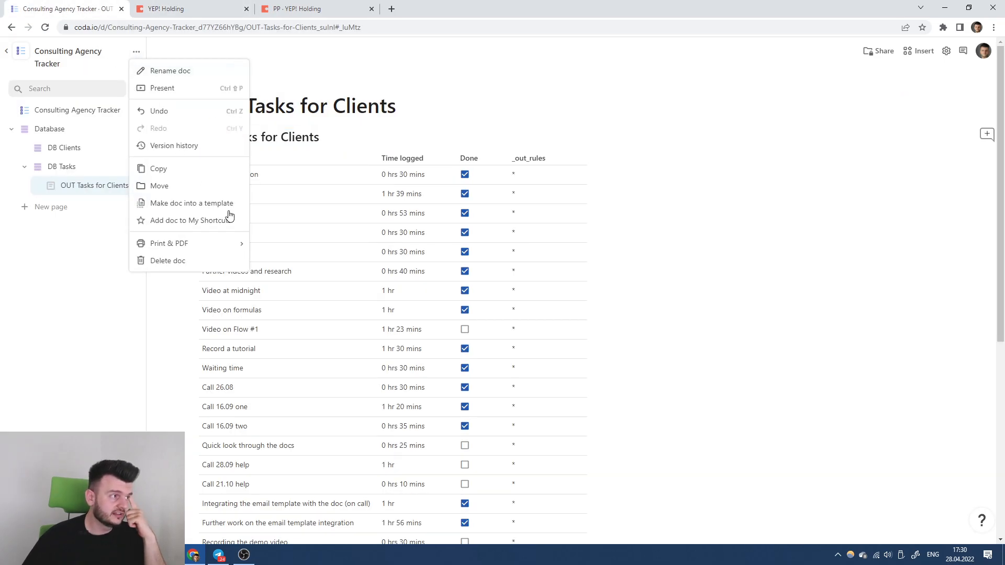
{"action": "left_click", "coordinate": [181, 169]}
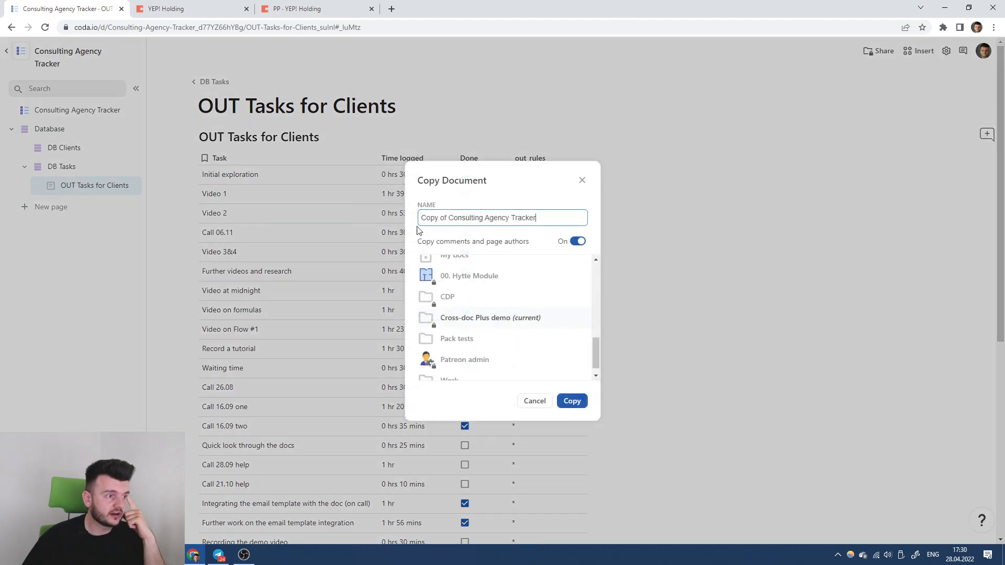
{"action": "left_click", "coordinate": [571, 397]}
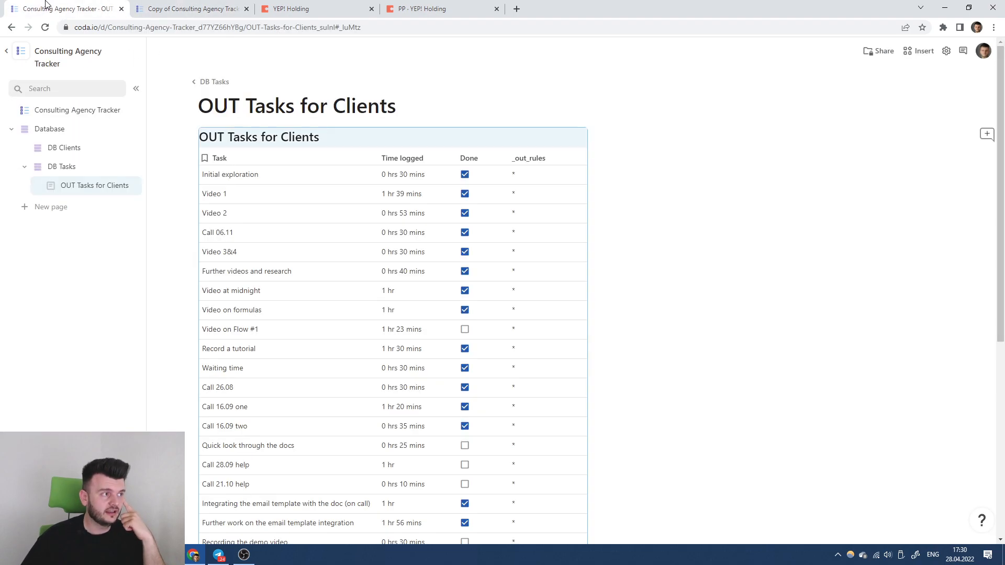
{"action": "left_click", "coordinate": [300, 7]}
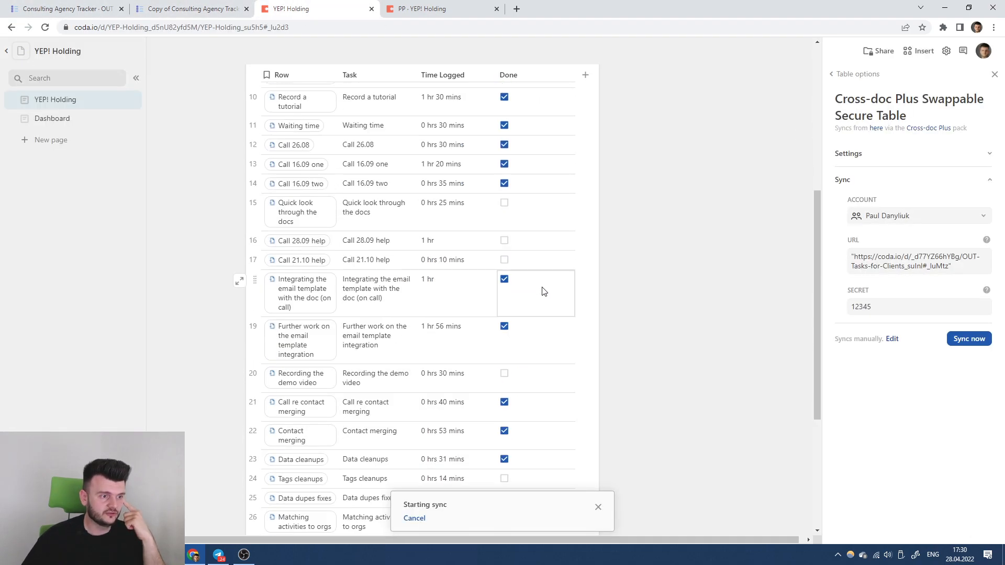
{"action": "left_click", "coordinate": [94, 7]}
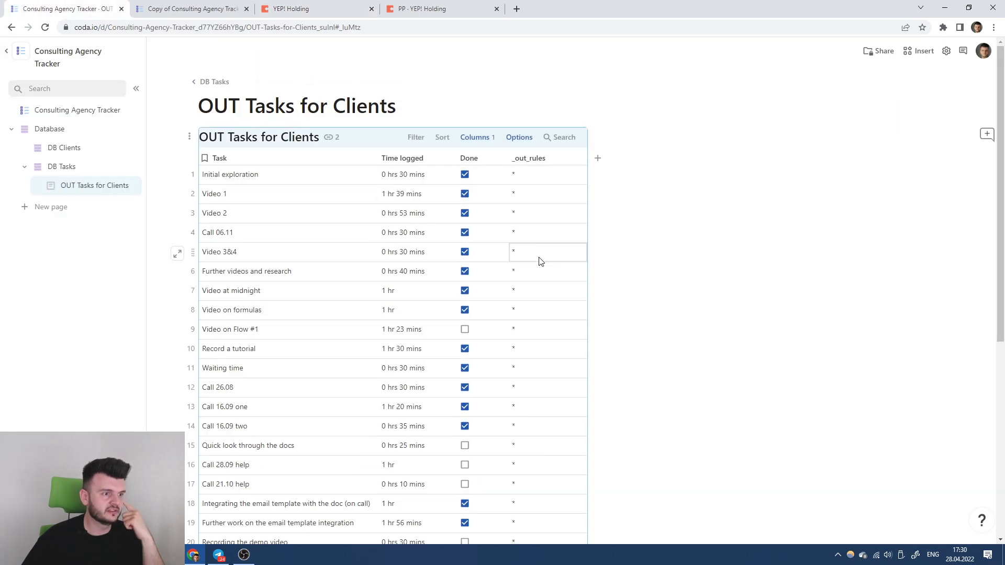
{"action": "left_click", "coordinate": [165, 6]}
{"action": "scroll", "coordinate": [593, 215], "scroll_direction": "up", "scroll_amount": 1}
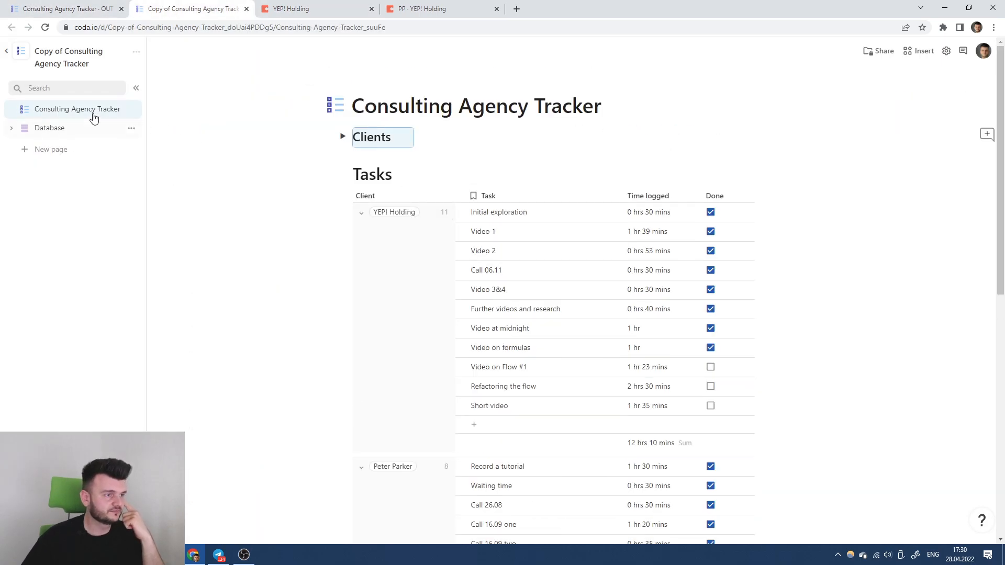
Go to the copy's OUT Tasks for Clients page under Database > DB Tasks.
{"action": "left_click", "coordinate": [15, 130]}
{"action": "left_click", "coordinate": [11, 128]}
{"action": "left_click", "coordinate": [46, 171]}
{"action": "left_click", "coordinate": [94, 184]}
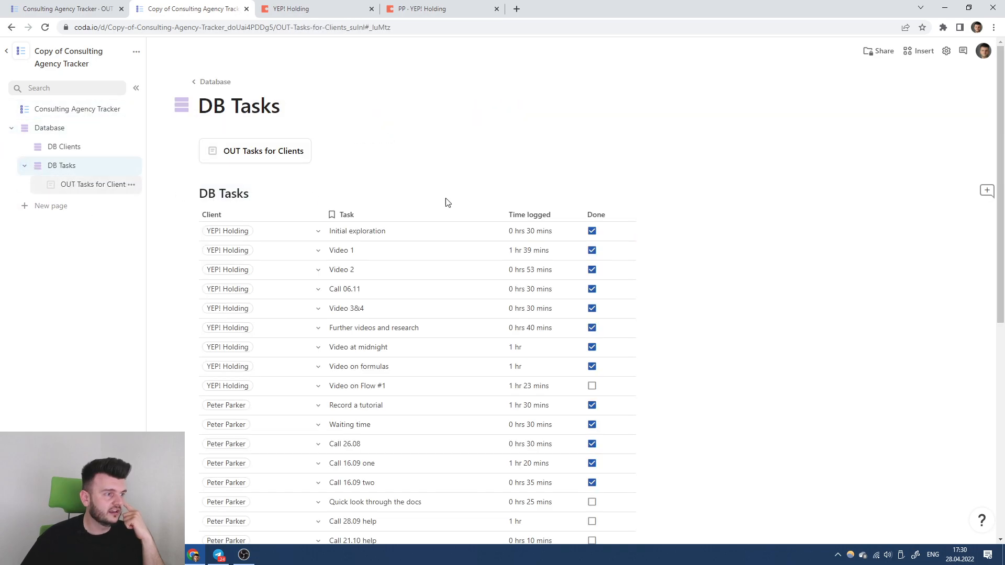
Change the _out_rules formula to Concatenate("allow:", Client.Secret).
{"action": "left_click", "coordinate": [580, 158]}
{"action": "left_click", "coordinate": [589, 220]}
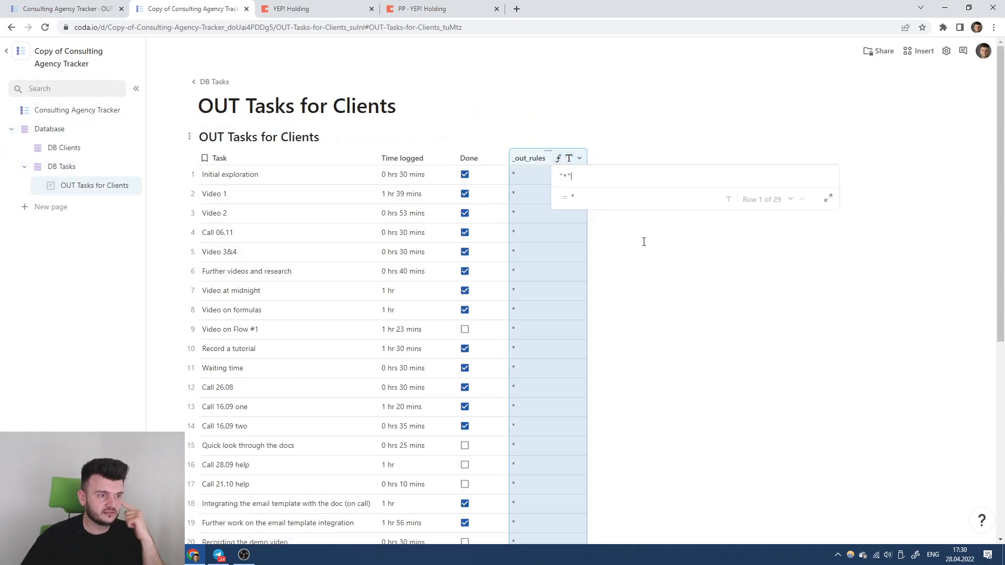
{"action": "type", "text": "Client"}
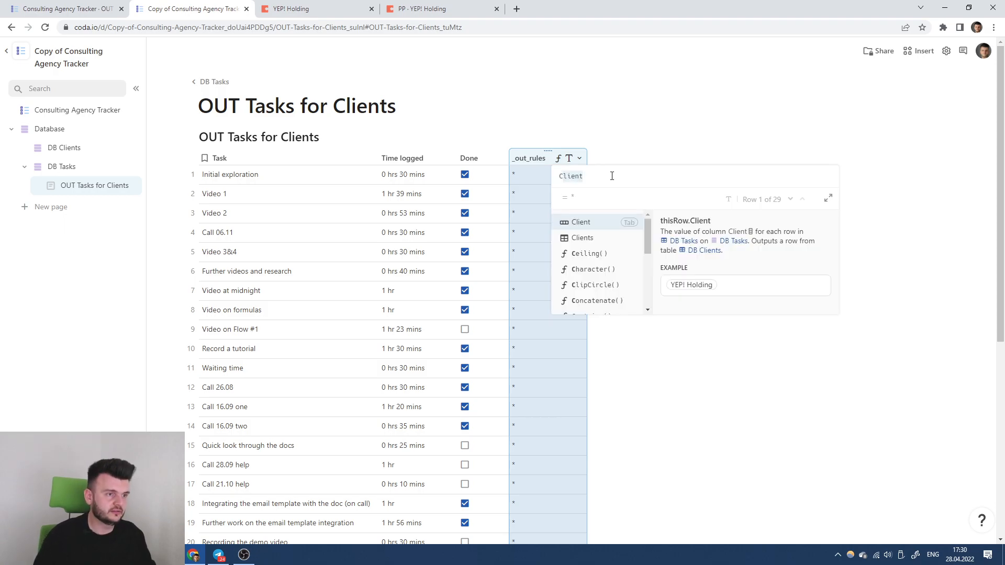
{"action": "key", "text": "BackSpace"}
{"action": "key", "text": "BackSpace"}
{"action": "key", "text": "BackSpace"}
{"action": "key", "text": "BackSpace"}
{"action": "key", "text": "BackSpace"}
{"action": "key", "text": "BackSpace"}
{"action": "type", "text": "concatenate("}
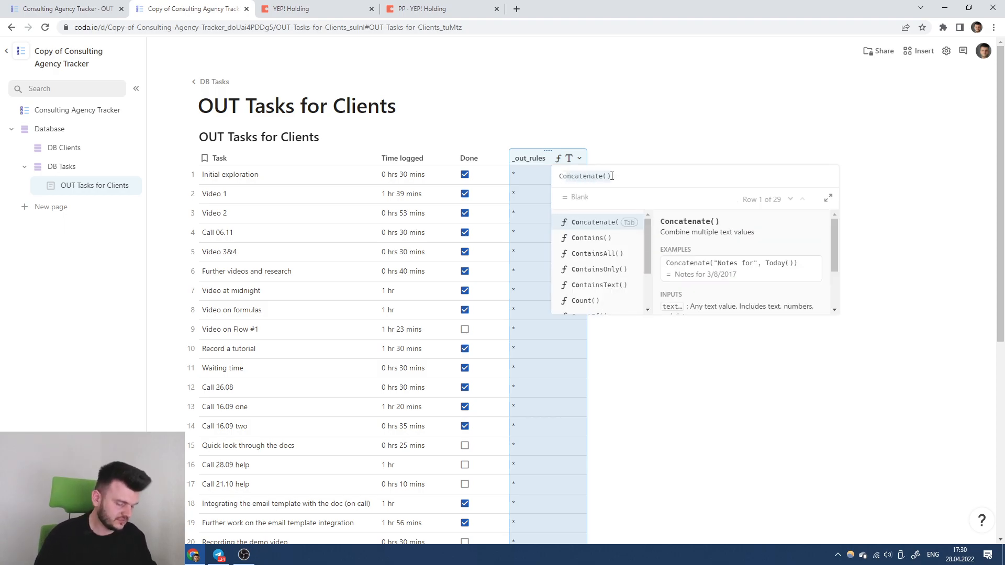
{"action": "key", "text": "Tab"}
{"action": "type", "text": "\"allow:\""}
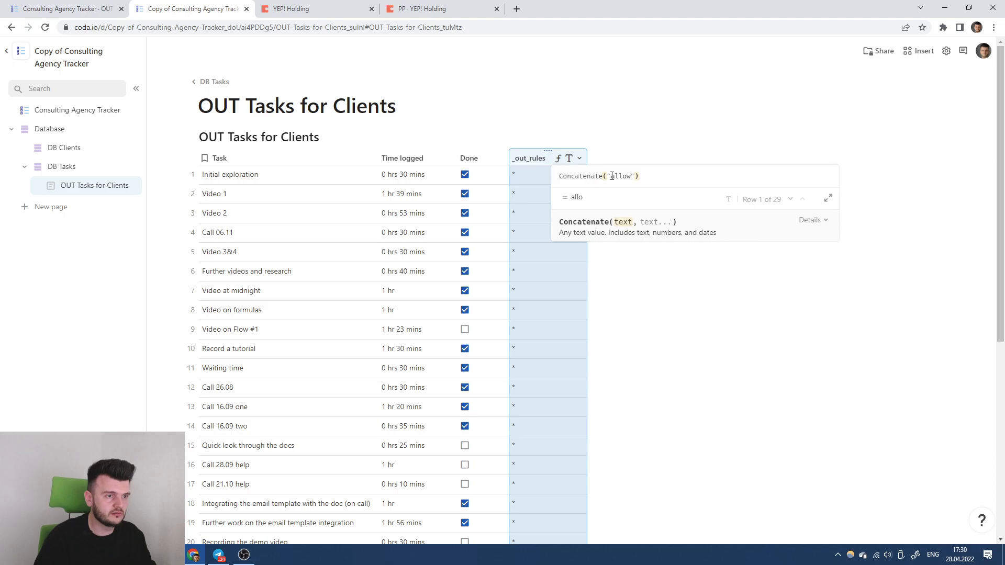
{"action": "type", "text": ", Client"}
{"action": "key", "text": "Tab"}
{"action": "type", "text": "."}
{"action": "key", "text": "BackSpace"}
{"action": "type", "text": ".Secret"}
{"action": "key", "text": "Tab"}
{"action": "key", "text": "Return"}
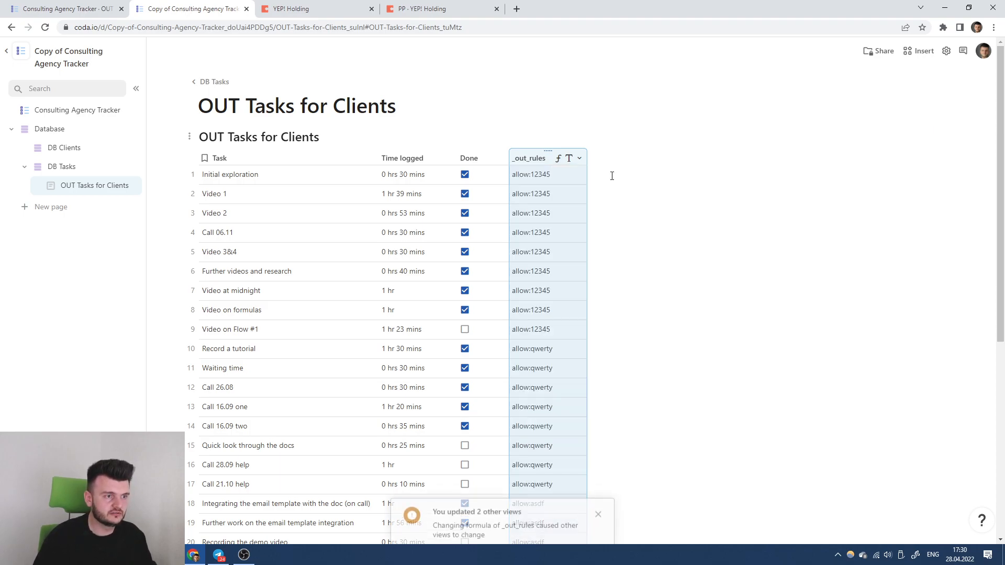
Copy the copied OUT Tasks for Clients table's link for use in YEP! Holding's sync URL.
{"action": "left_click", "coordinate": [190, 137]}
{"action": "left_click", "coordinate": [142, 285]}
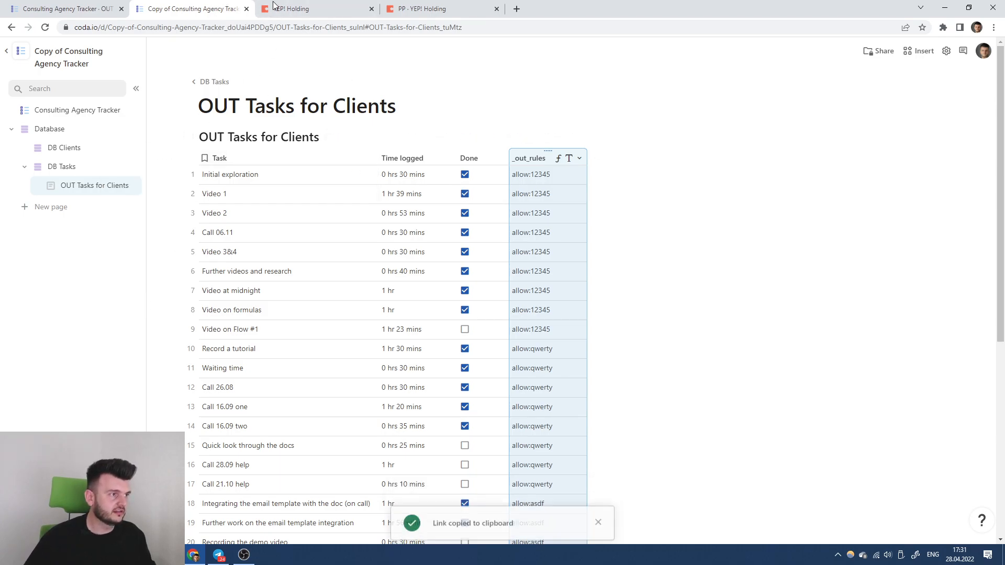
{"action": "left_click", "coordinate": [290, 9]}
{"action": "left_click", "coordinate": [891, 265]}
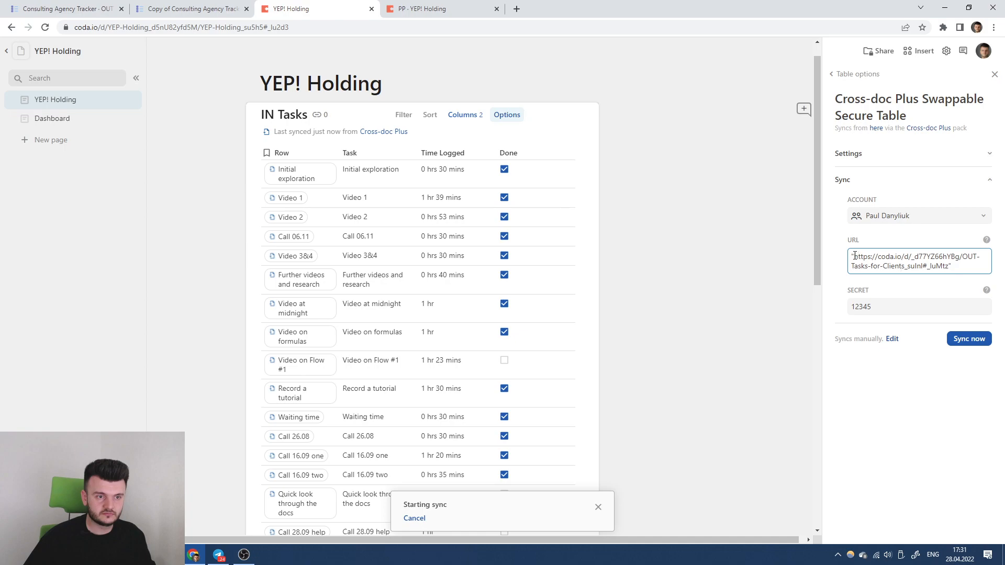
Replace the sync URL with the copied doc's table link and run Sync now.
{"action": "key", "text": "ctrl+a"}
{"action": "key", "text": "ctrl+v"}
{"action": "left_click_drag", "start_coordinate": [913, 257], "coordinate": [961, 257]}
{"action": "left_click", "coordinate": [962, 257]}
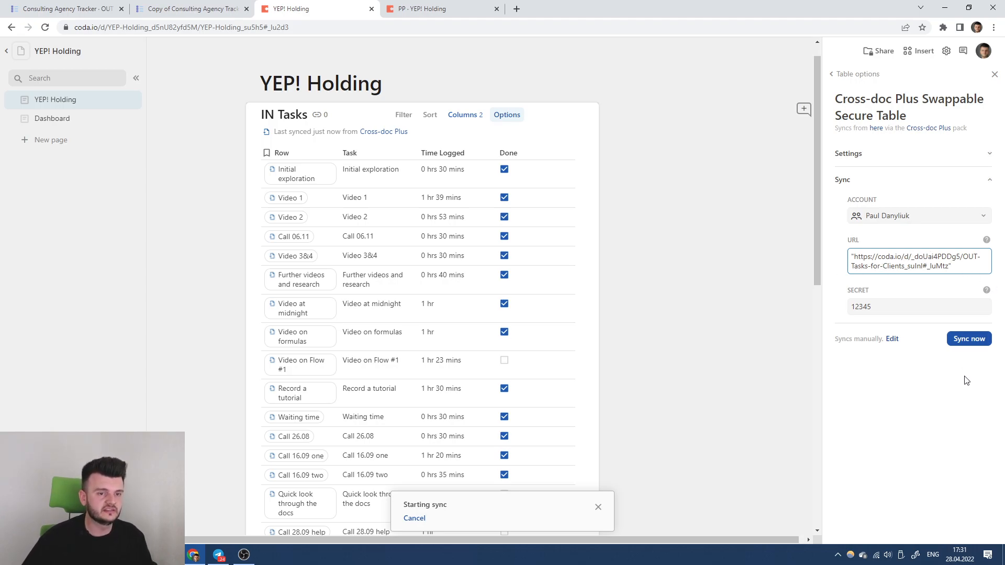
{"action": "left_click", "coordinate": [968, 339]}
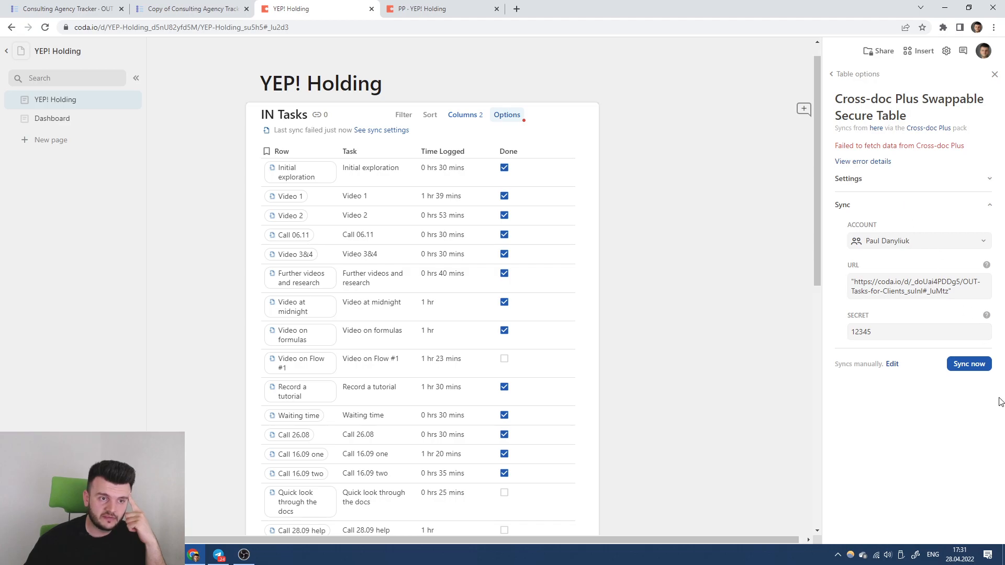
Retry the sync after the first failure so IN Tasks lists YEP! Holding's 11 tasks.
{"action": "left_click", "coordinate": [193, 7]}
{"action": "left_click", "coordinate": [683, 162]}
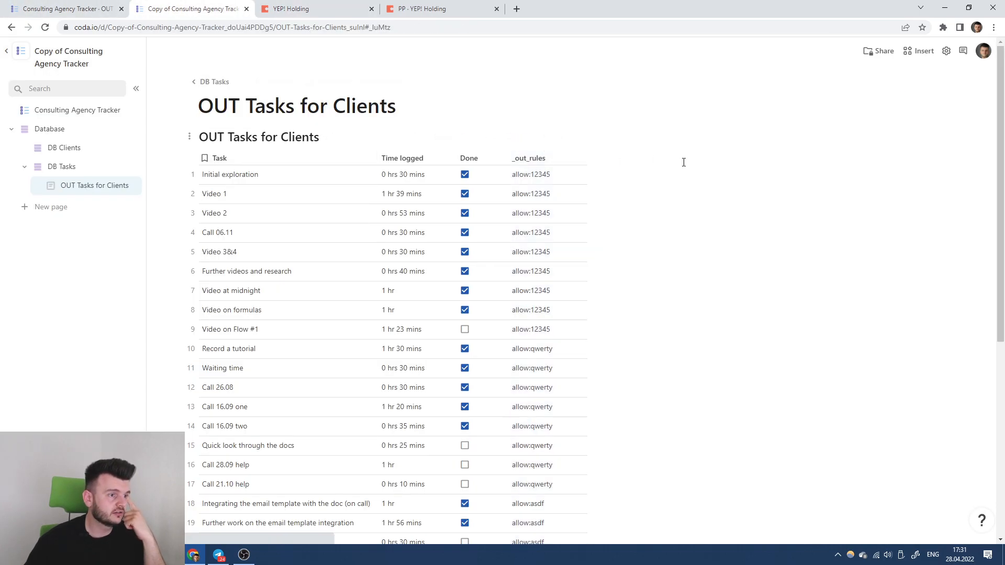
{"action": "left_click", "coordinate": [290, 9]}
{"action": "left_click", "coordinate": [962, 367]}
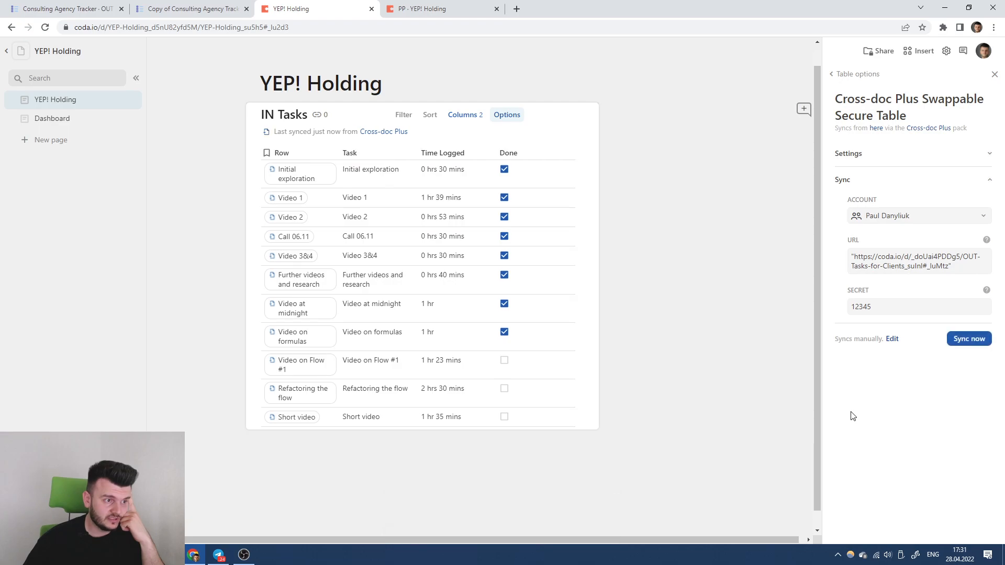
{"action": "left_click", "coordinate": [870, 257]}
{"action": "left_click_drag", "start_coordinate": [855, 256], "coordinate": [940, 264]}
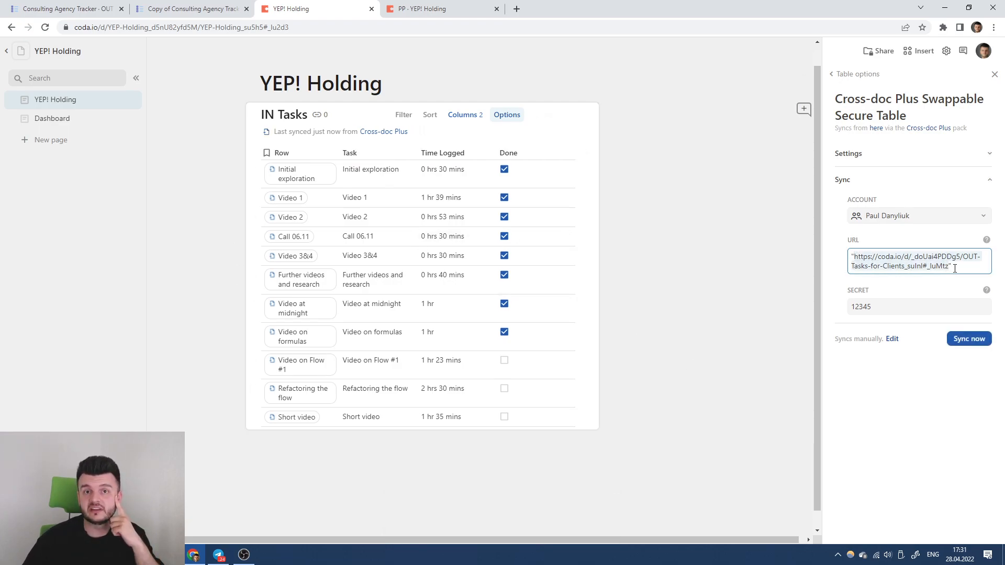
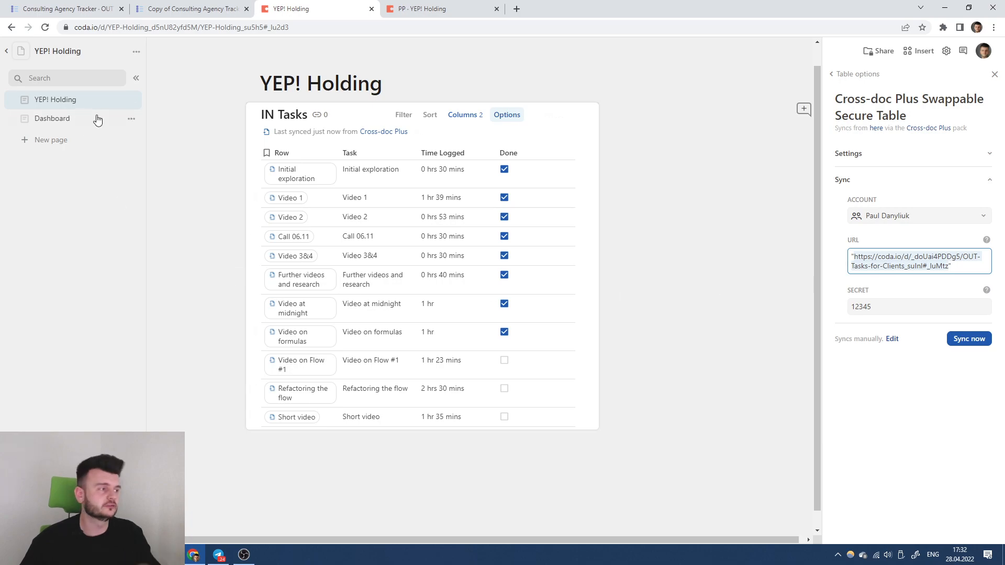
Replace the sync URL formula with the quoted OUT Tasks for Clients link.
{"action": "key", "text": "Delete"}
{"action": "left_click", "coordinate": [890, 254]}
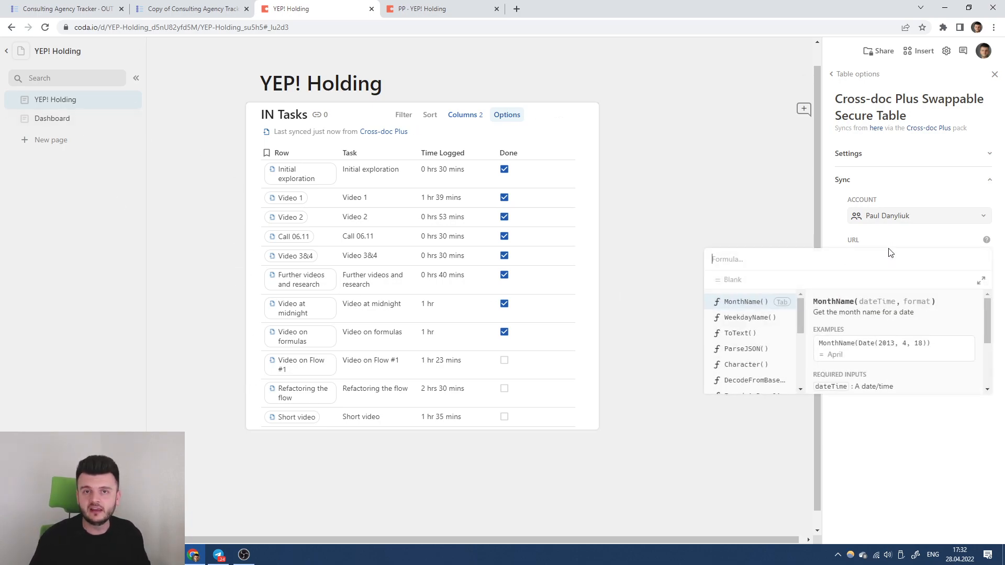
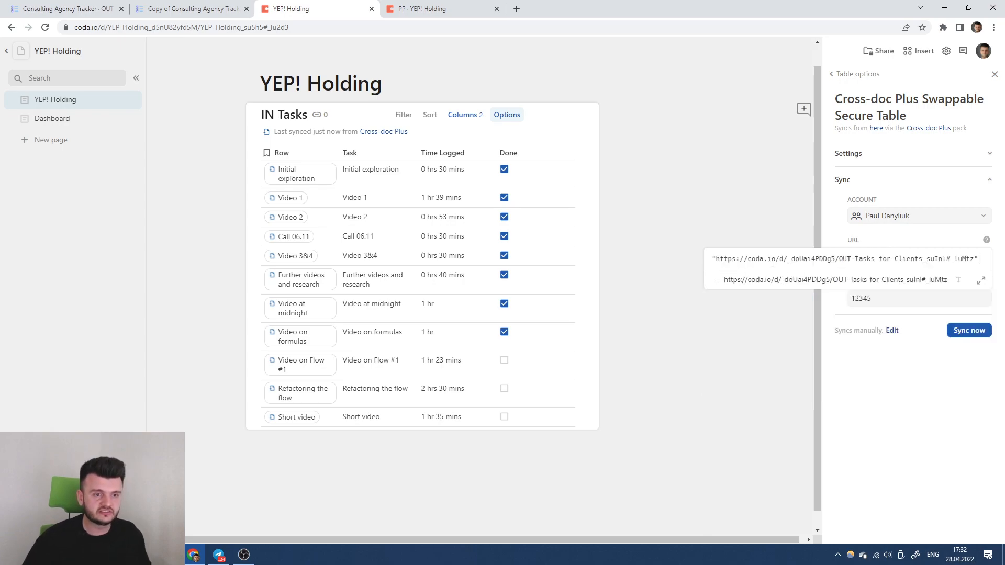
{"action": "left_click", "coordinate": [857, 298]}
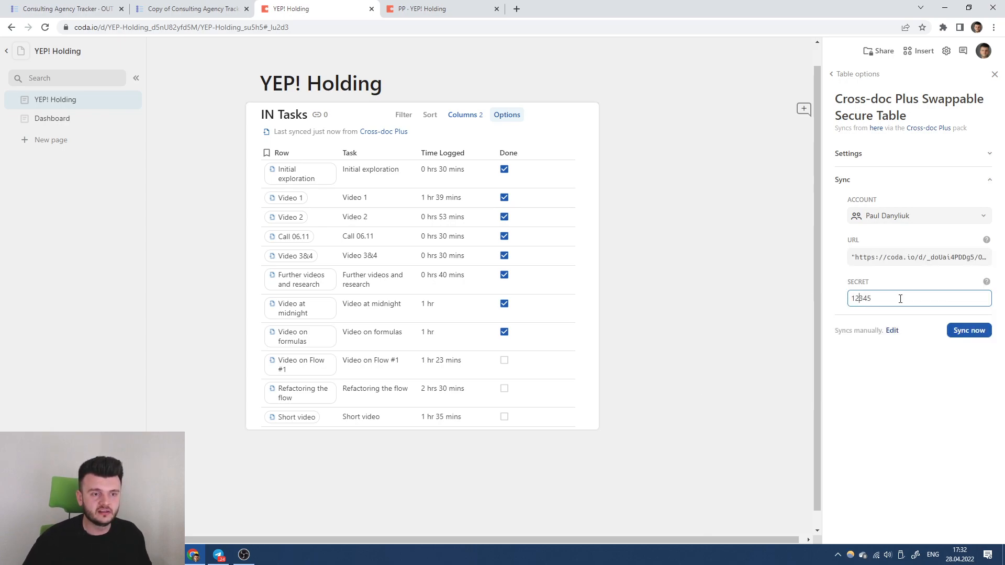
Review the pasted URL's doc and page parts, then close the table options.
{"action": "left_click", "coordinate": [884, 257]}
{"action": "left_click_drag", "start_coordinate": [837, 258], "coordinate": [707, 265]}
{"action": "left_click_drag", "start_coordinate": [853, 260], "coordinate": [973, 260]}
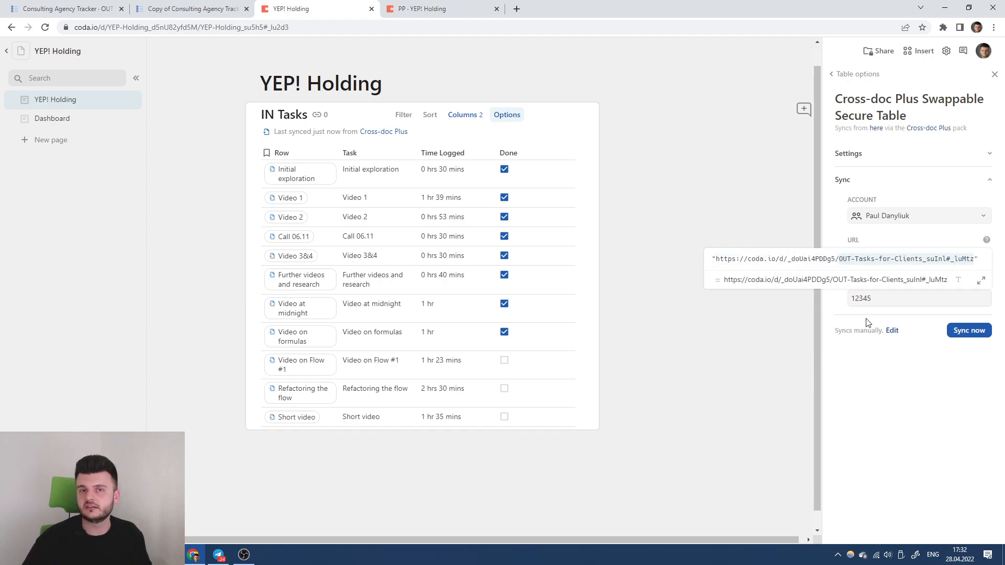
{"action": "left_click", "coordinate": [941, 404]}
{"action": "left_click", "coordinate": [960, 259]}
{"action": "left_click", "coordinate": [900, 361]}
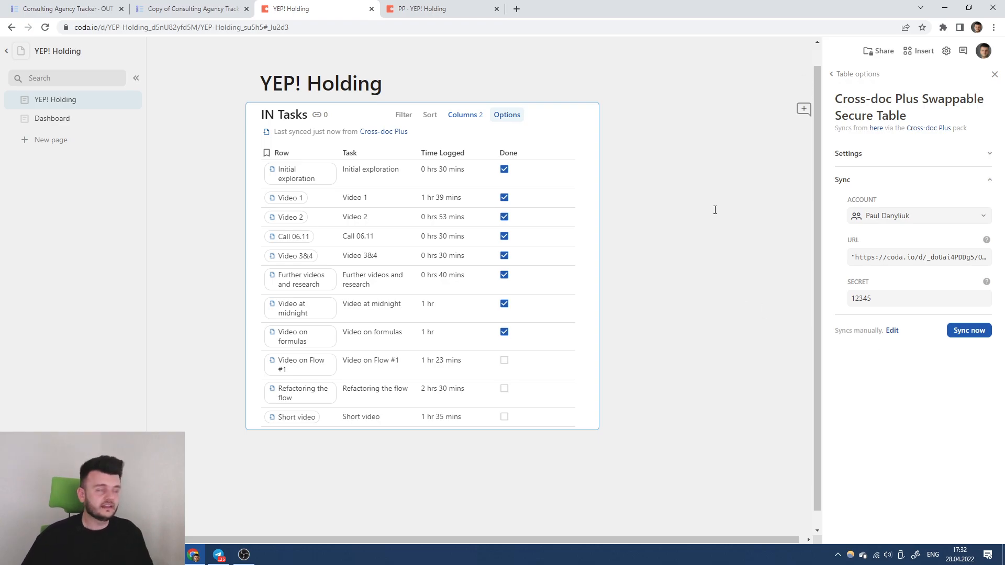
{"action": "left_click", "coordinate": [468, 70]}
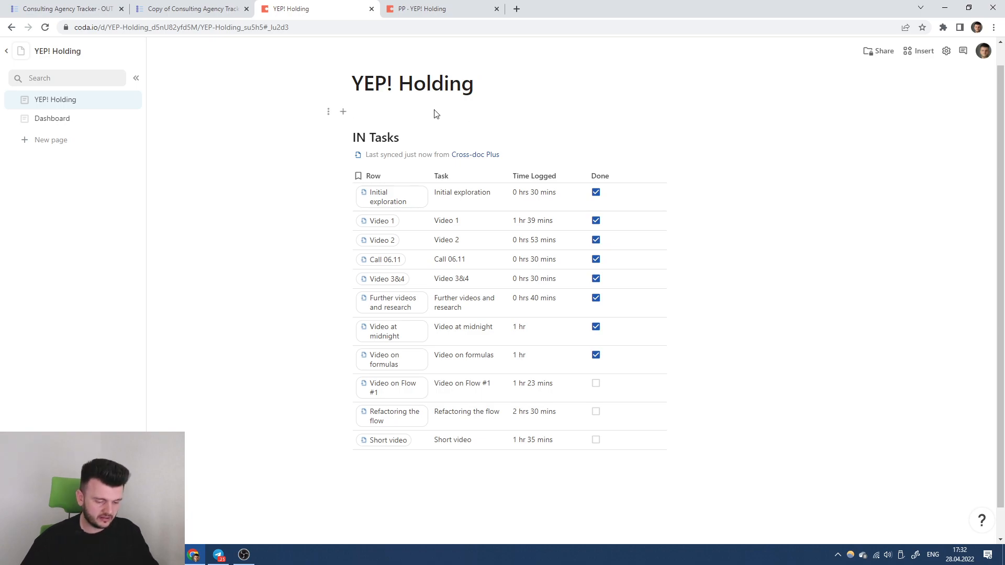
Remove the blank line above the table and delete the old PP doc.
{"action": "key", "text": "BackSpace"}
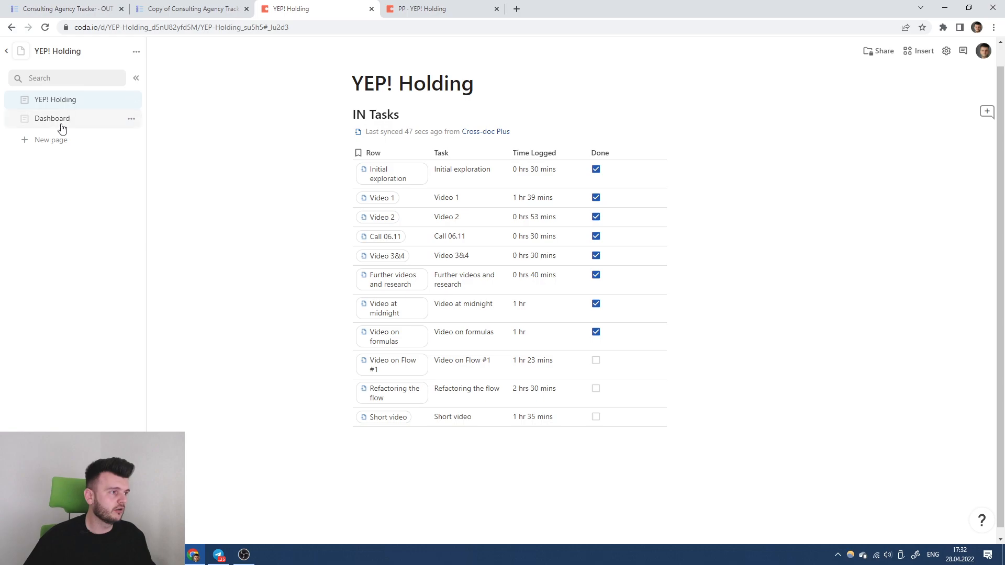
{"action": "left_click", "coordinate": [422, 9]}
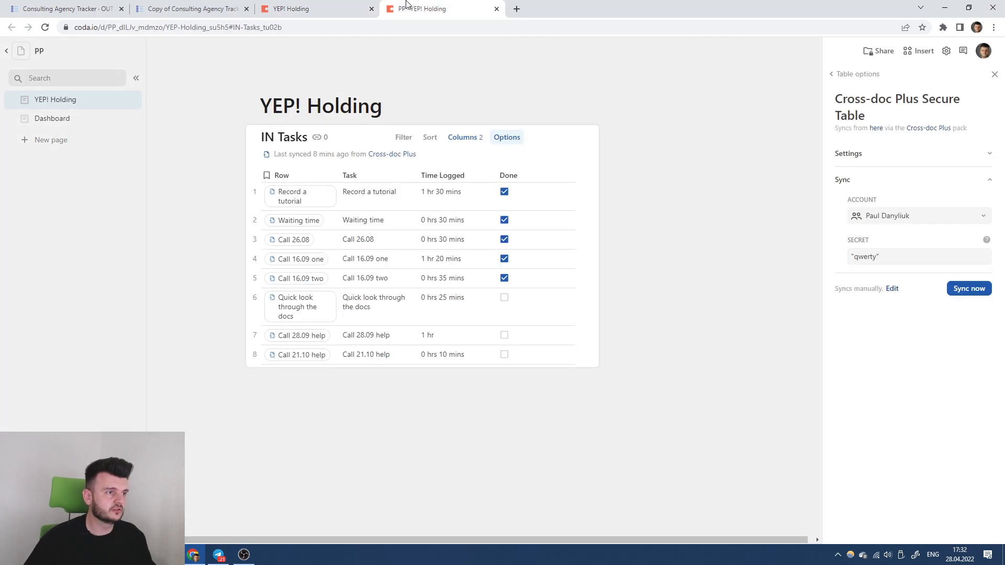
{"action": "left_click", "coordinate": [136, 51]}
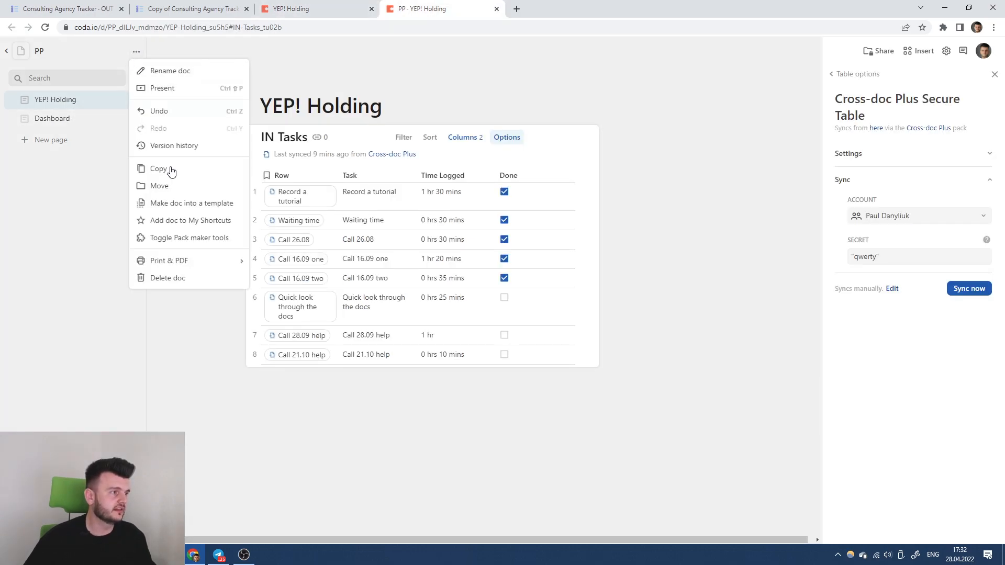
{"action": "left_click", "coordinate": [170, 280]}
{"action": "left_click", "coordinate": [569, 322]}
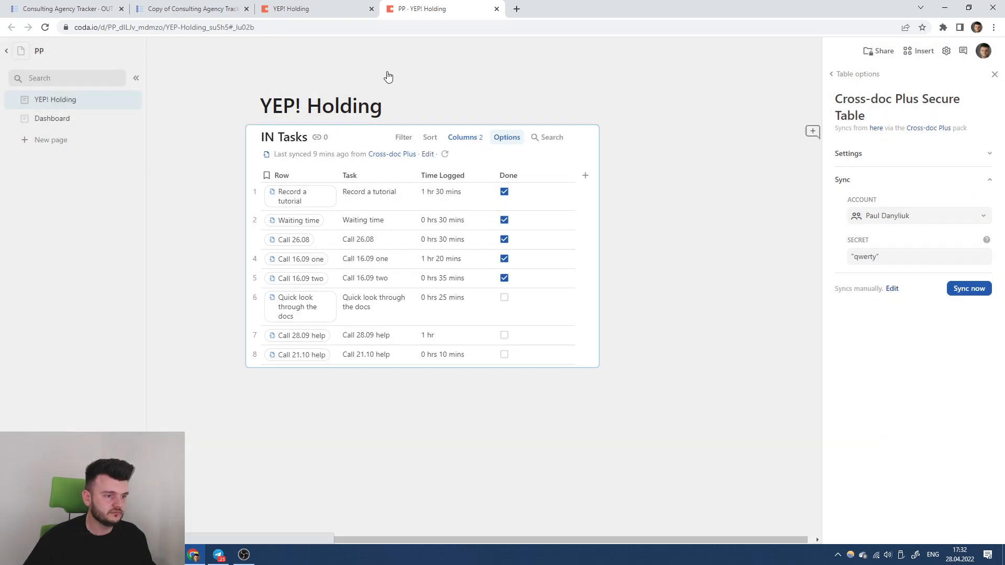
Copy the YEP! Holding doc under the name 'PP'.
{"action": "left_click", "coordinate": [320, 7]}
{"action": "left_click", "coordinate": [135, 53]}
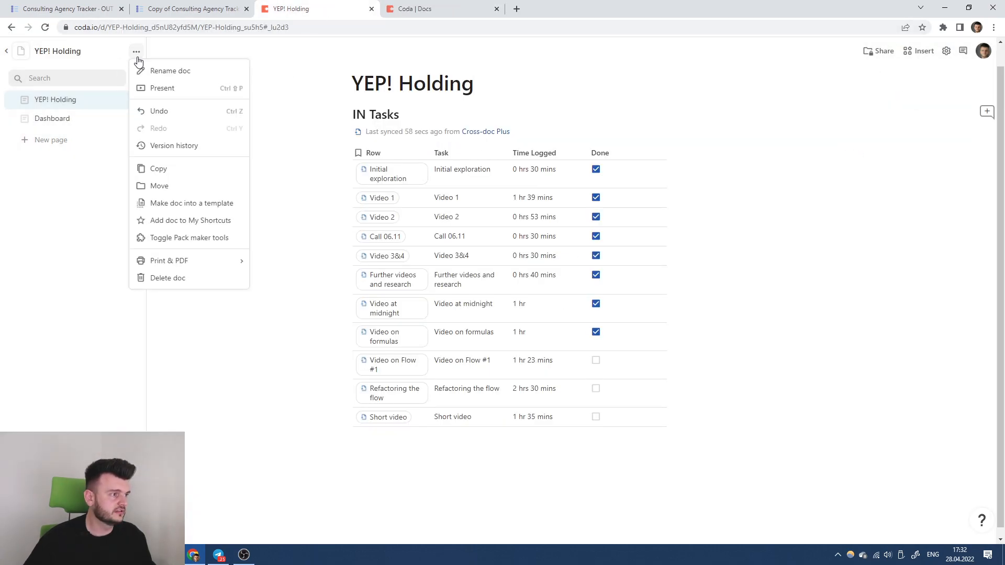
{"action": "left_click", "coordinate": [183, 168]}
{"action": "key", "text": "ctrl+a"}
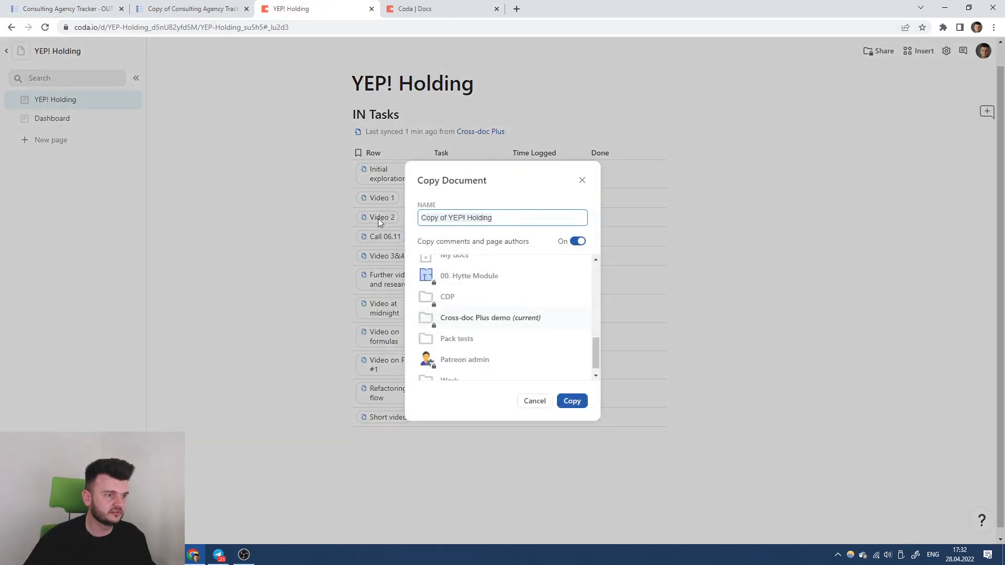
{"action": "type", "text": "PP"}
{"action": "key", "text": "BackSpace"}
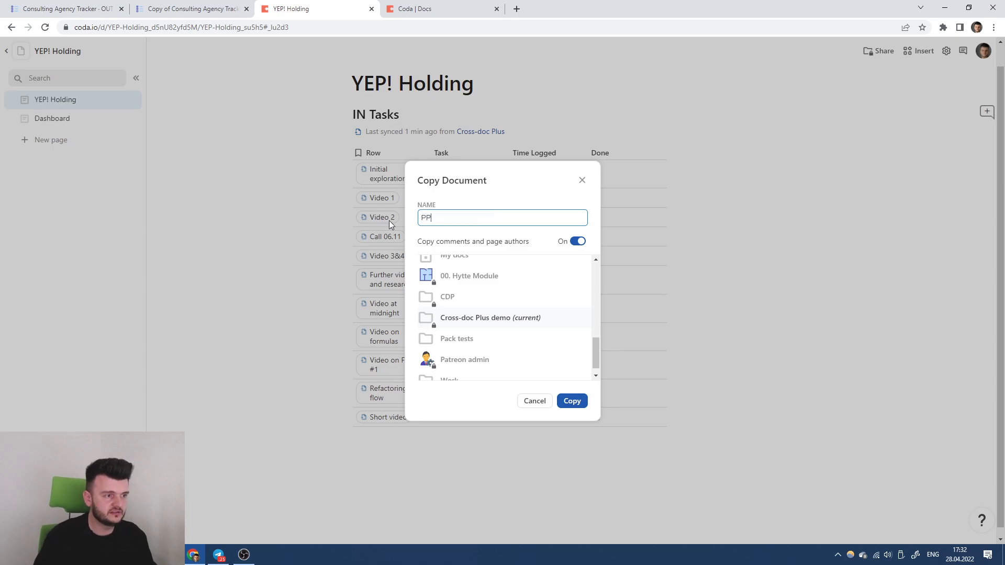
{"action": "left_click", "coordinate": [571, 401]}
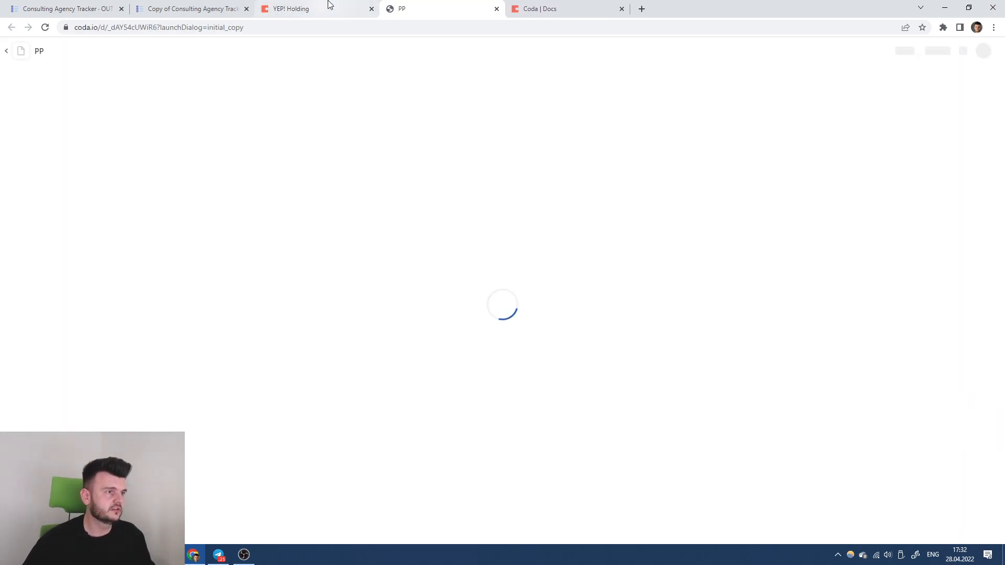
Make a second copy of YEP! Holding named 'Spaceship Records'.
{"action": "left_click", "coordinate": [329, 4]}
{"action": "left_click", "coordinate": [136, 51]}
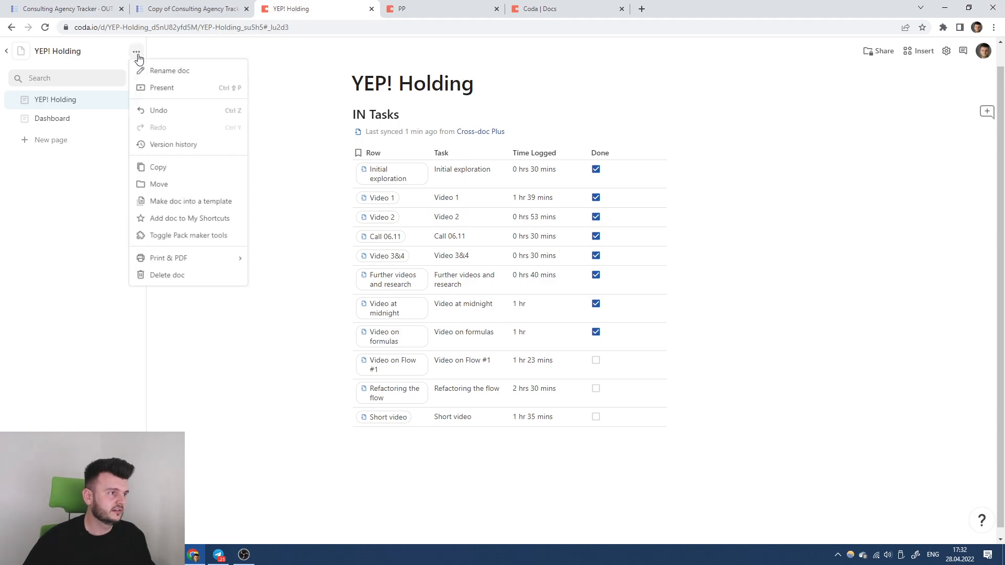
{"action": "left_click", "coordinate": [159, 169]}
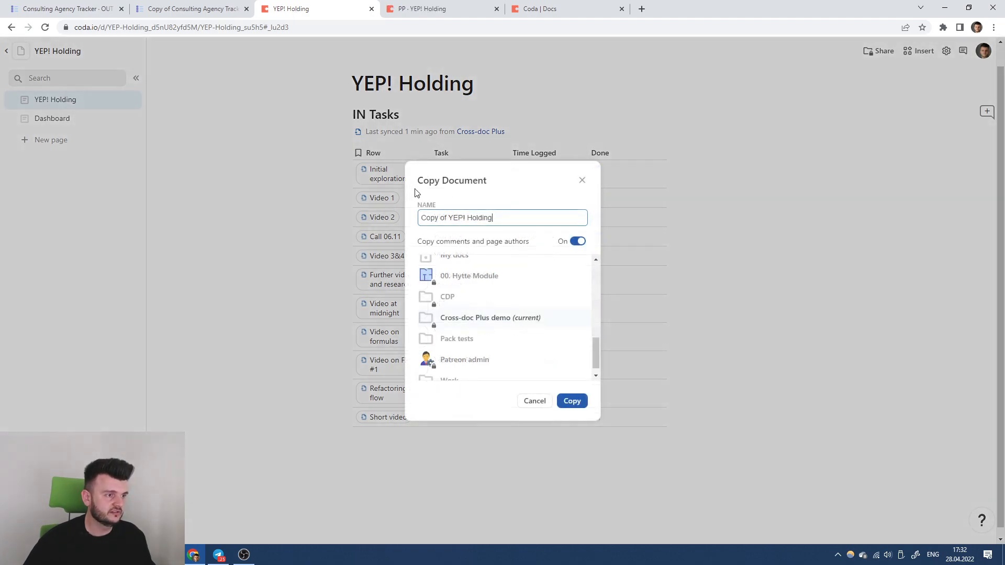
{"action": "left_click", "coordinate": [173, 8]}
{"action": "left_click", "coordinate": [92, 147]}
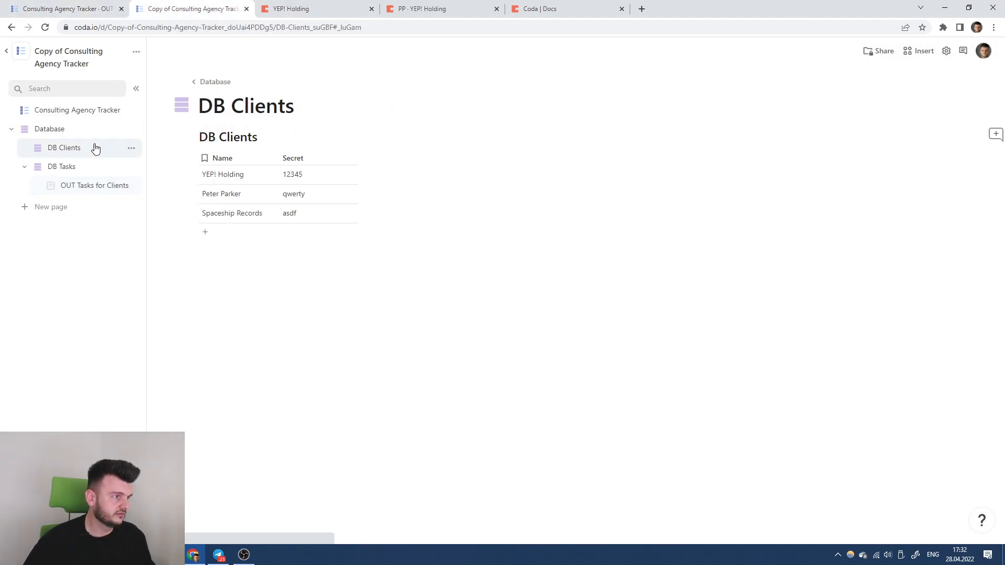
{"action": "left_click", "coordinate": [392, 9]}
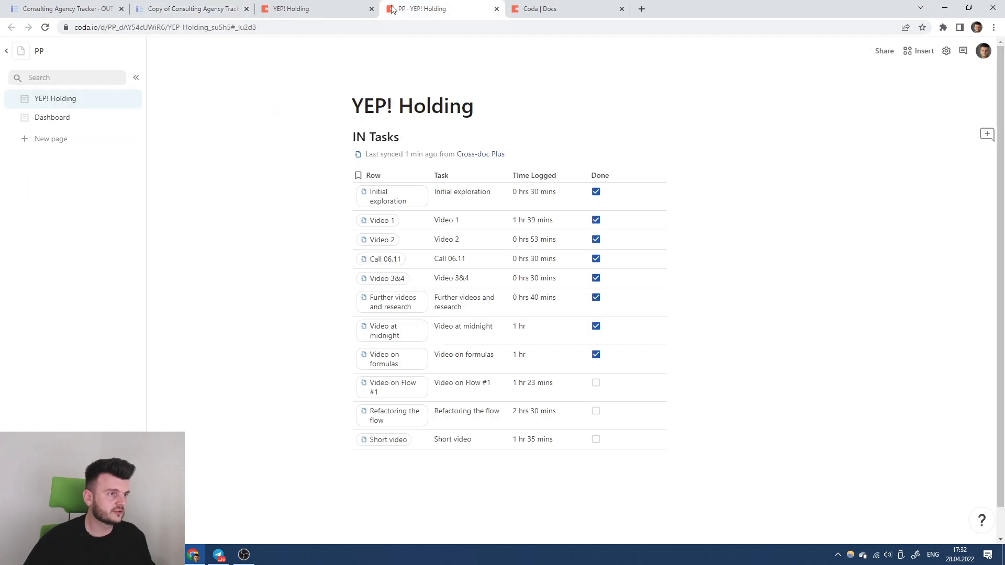
{"action": "left_click", "coordinate": [338, 7]}
{"action": "key", "text": "ctrl+a"}
{"action": "type", "text": "Spaceshio"}
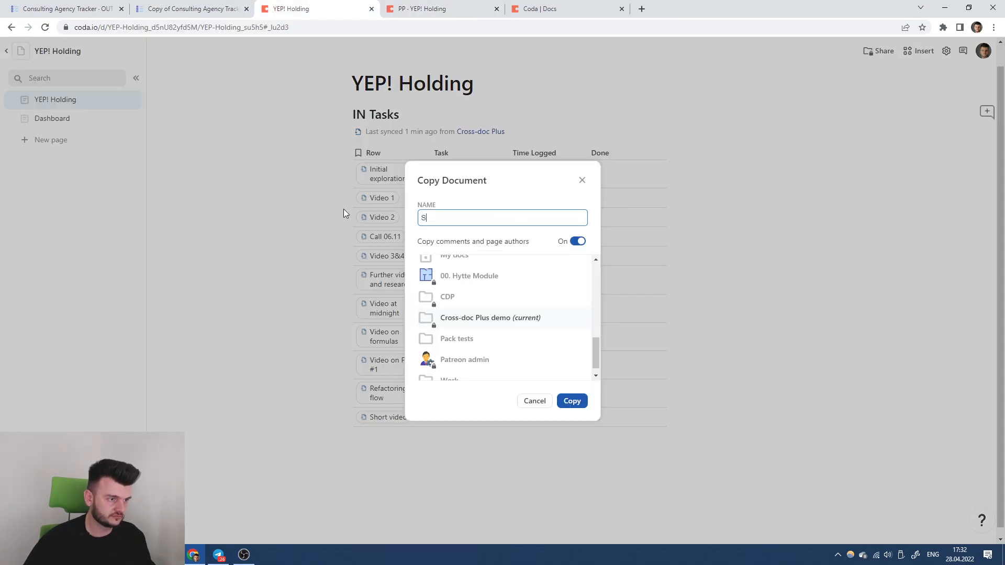
{"action": "key", "text": "BackSpace"}
{"action": "type", "text": "p Records"}
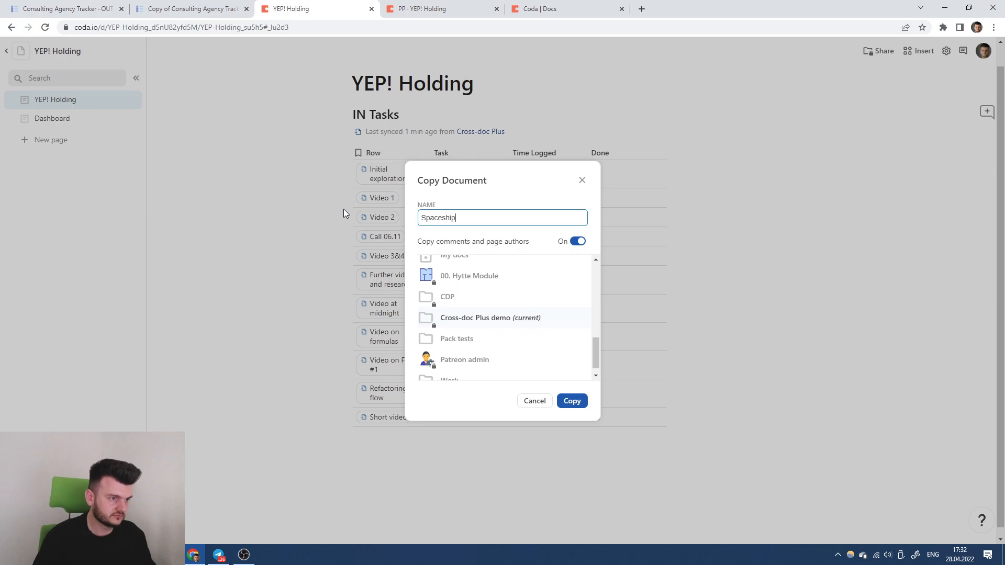
{"action": "left_click", "coordinate": [562, 401]}
{"action": "left_click", "coordinate": [565, 7]}
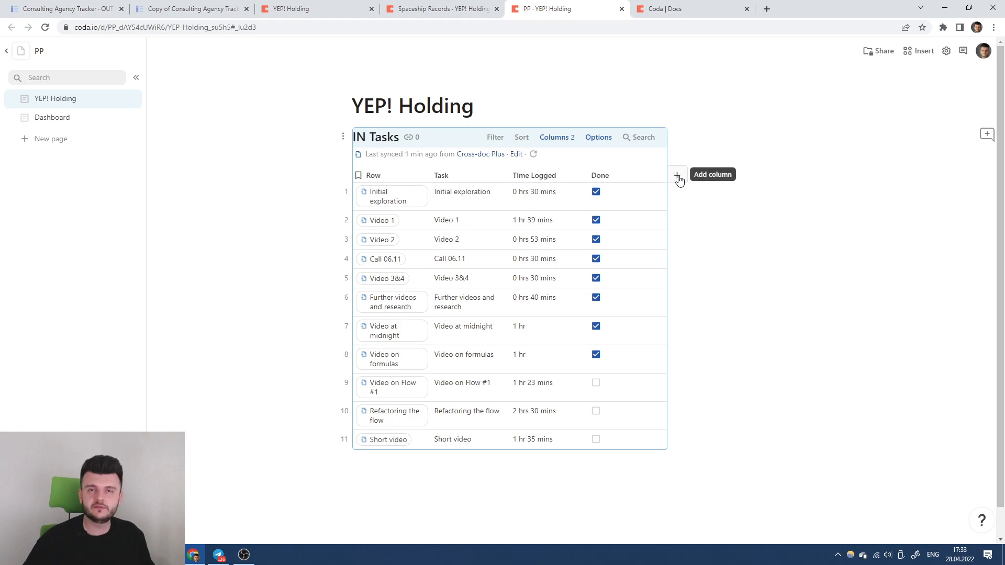
Add a Comments column and a star-rating Scale column to PP's IN Tasks.
{"action": "left_click", "coordinate": [679, 179]}
{"action": "type", "text": "C"}
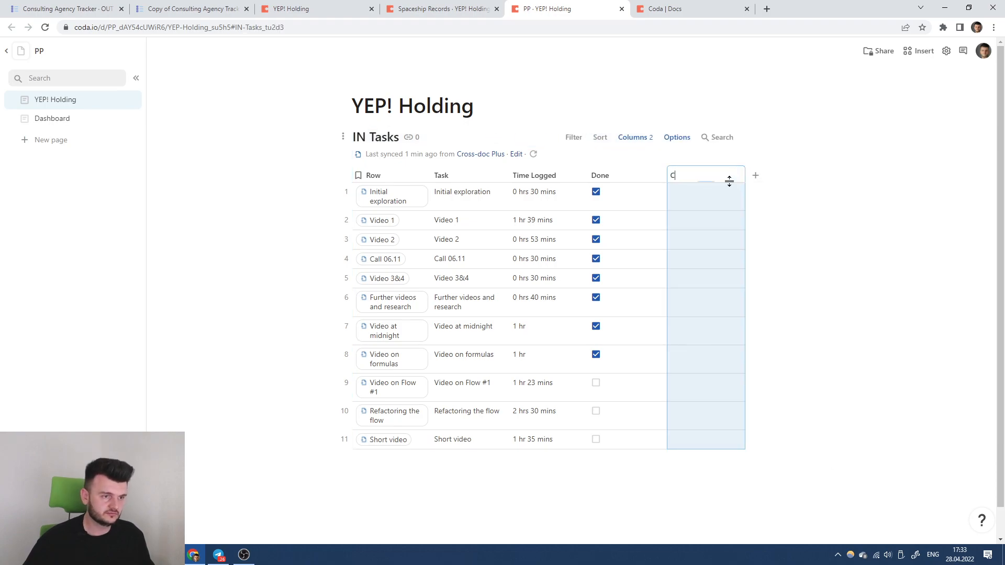
{"action": "type", "text": "omments"}
{"action": "key", "text": "Return"}
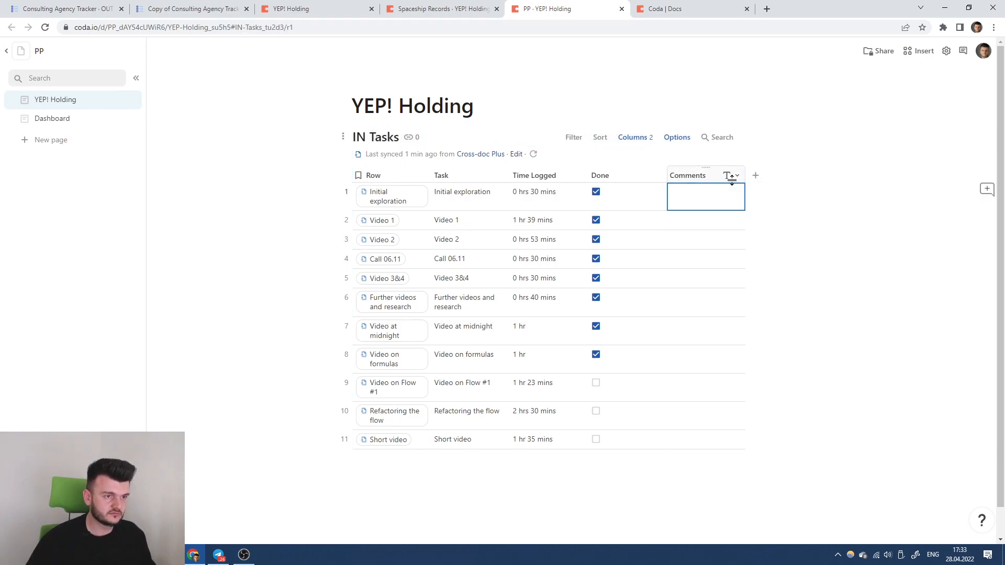
{"action": "left_click", "coordinate": [754, 176]}
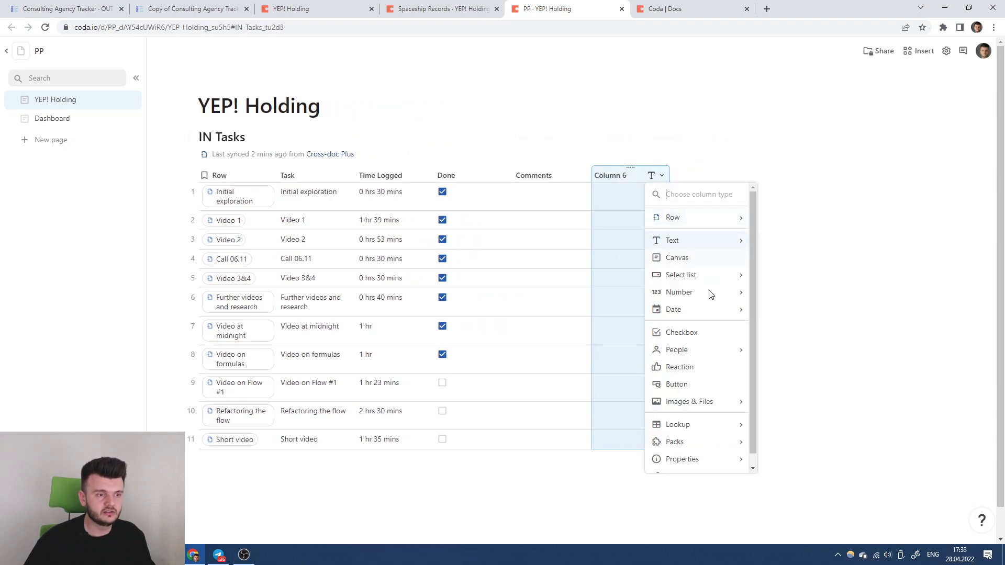
{"action": "mouse_move", "coordinate": [704, 294]}
{"action": "left_click", "coordinate": [778, 361]}
Comment 'Great job!' on row 1 and rate four tasks 5, 3, 4 and 2 stars.
{"action": "left_click", "coordinate": [542, 199]}
{"action": "type", "text": "Great job!"}
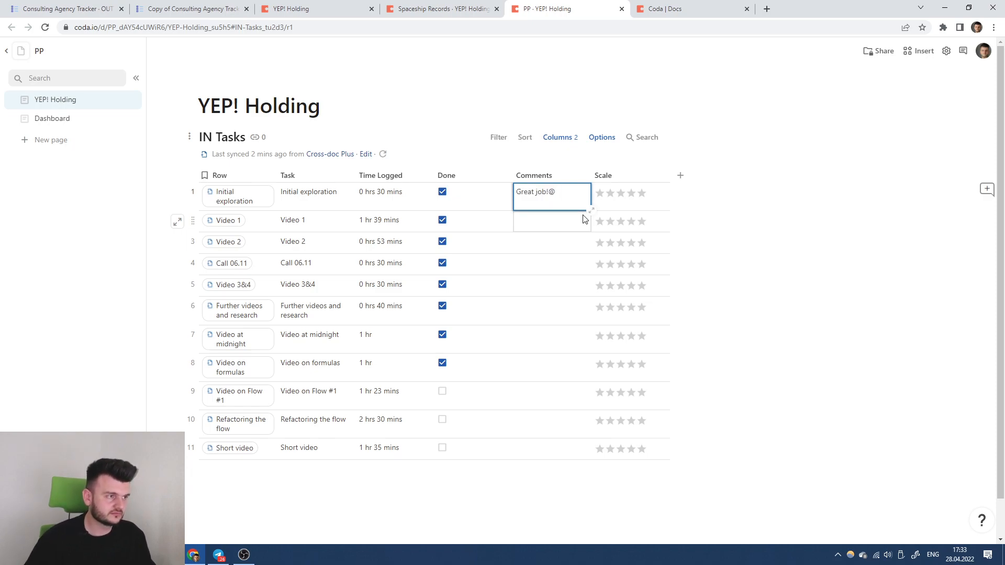
{"action": "left_click", "coordinate": [549, 217]}
{"action": "left_click", "coordinate": [641, 193]}
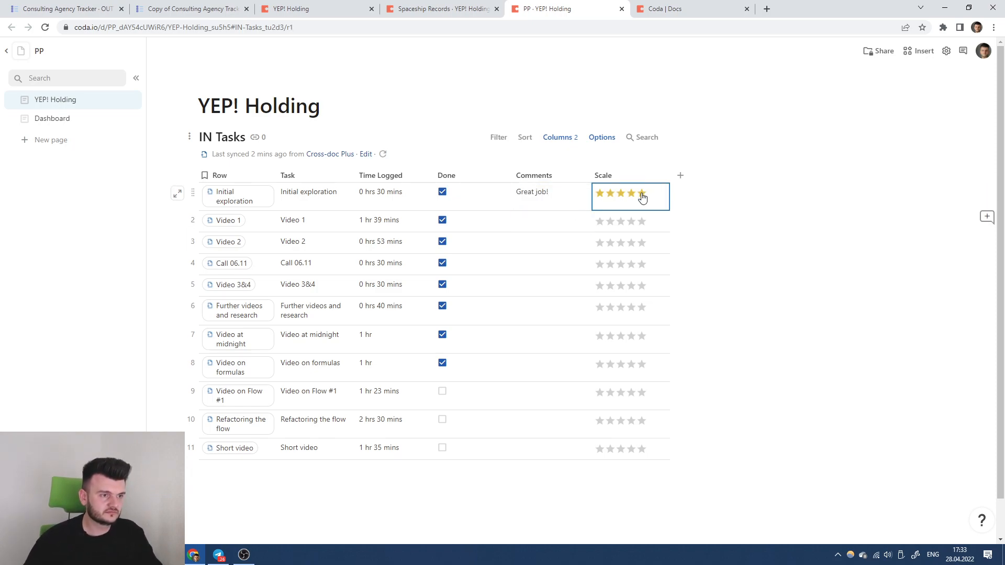
{"action": "left_click", "coordinate": [620, 221]}
{"action": "left_click", "coordinate": [631, 243]}
{"action": "left_click", "coordinate": [610, 264]}
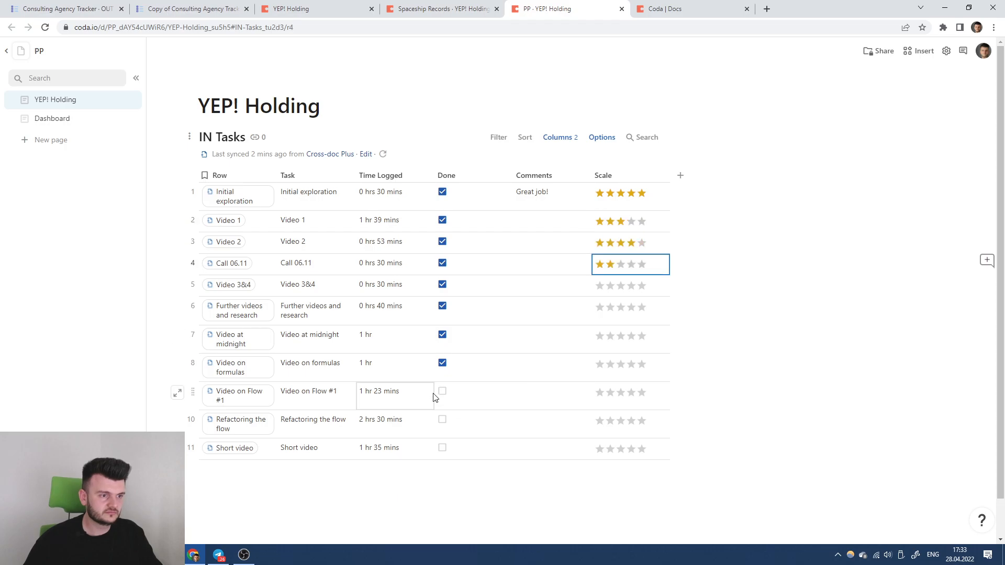
Narrow the Done column, then widen it back again.
{"action": "left_click", "coordinate": [548, 243]}
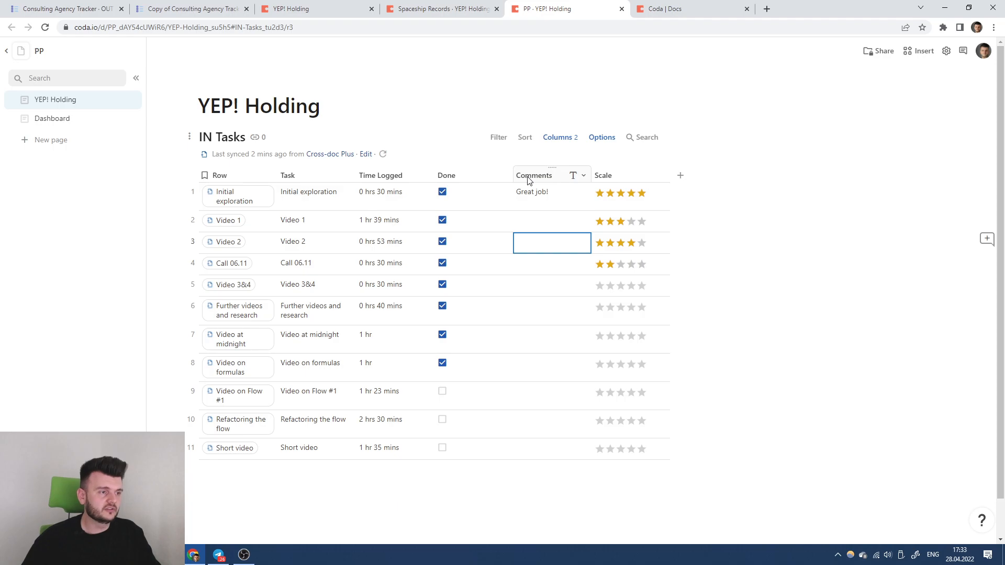
{"action": "left_click_drag", "start_coordinate": [511, 175], "coordinate": [486, 174]}
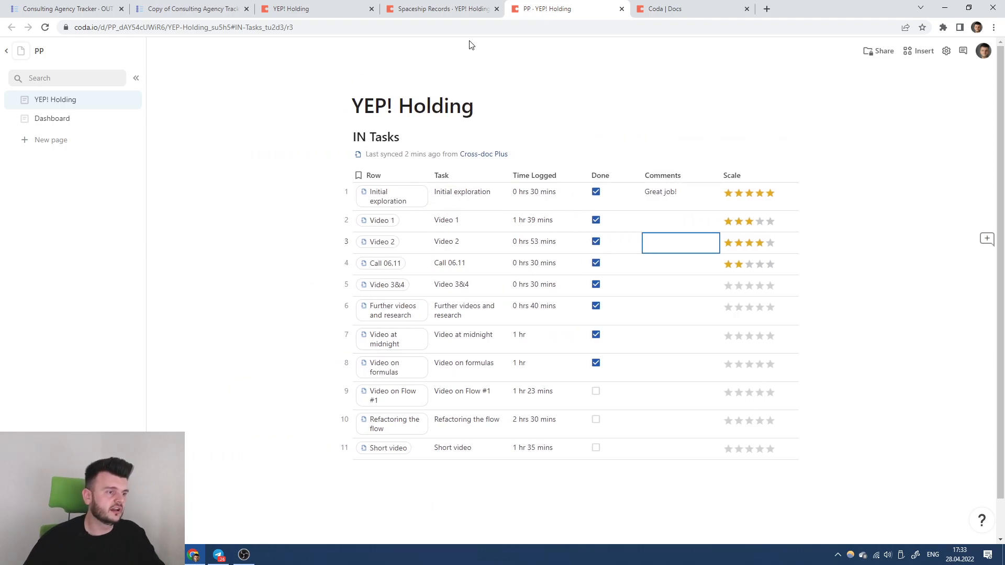
{"action": "left_click_drag", "start_coordinate": [645, 175], "coordinate": [664, 174]}
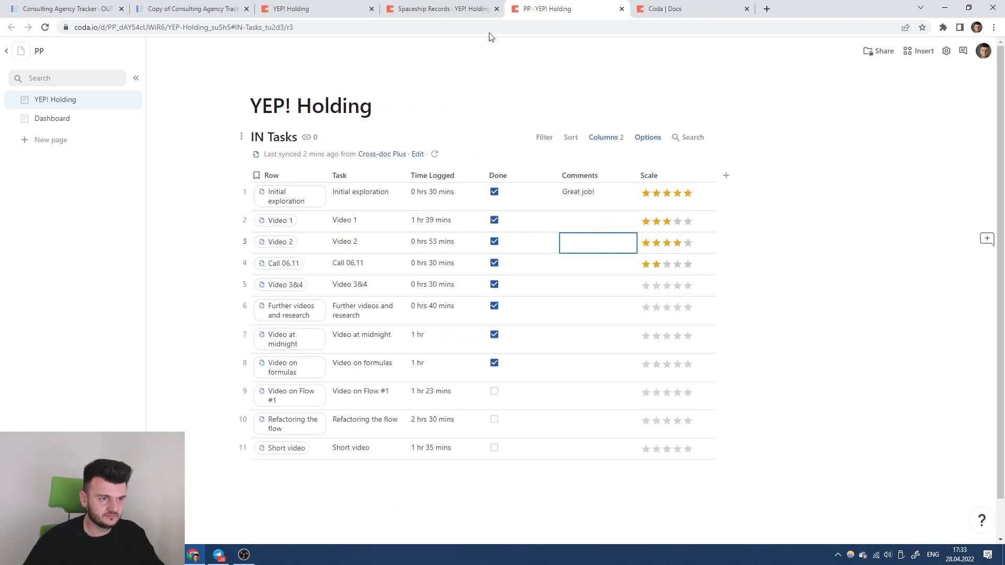
{"action": "left_click", "coordinate": [406, 9]}
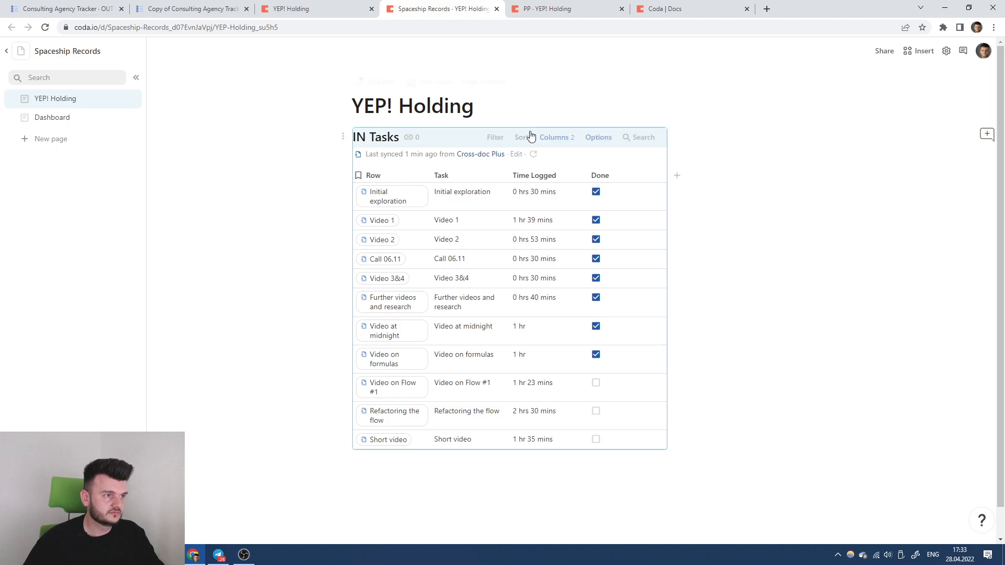
Add a Comments column to Spaceship Records' IN Tasks table.
{"action": "left_click", "coordinate": [548, 8]}
{"action": "left_click", "coordinate": [442, 9]}
{"action": "left_click", "coordinate": [677, 176]}
{"action": "left_click", "coordinate": [550, 8]}
{"action": "left_click", "coordinate": [458, 7]}
{"action": "left_click", "coordinate": [690, 179]}
{"action": "left_click", "coordinate": [691, 178]}
{"action": "type", "text": "C"}
{"action": "key", "text": "Return"}
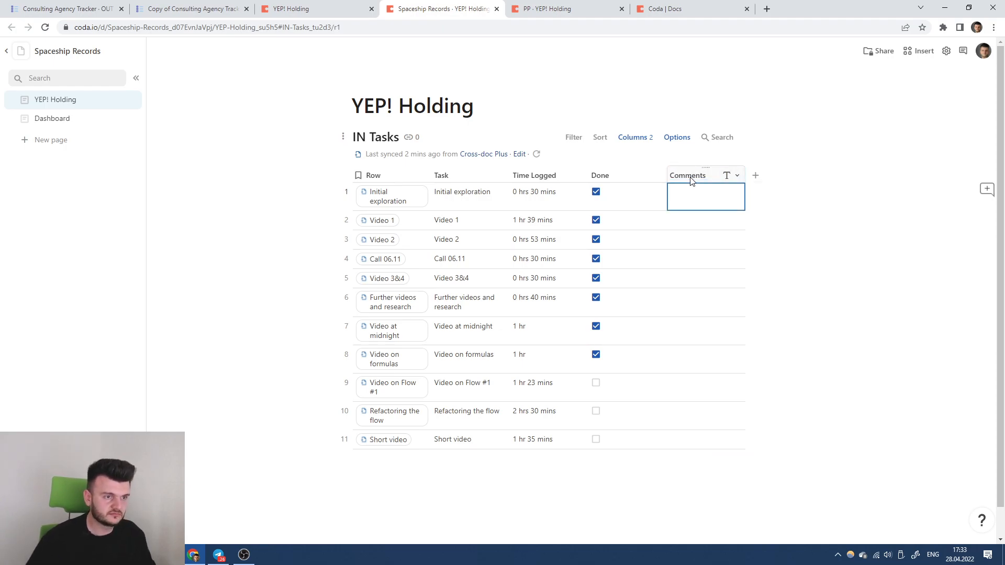
Add a star-rating Scale column named 'Scale' after Comments.
{"action": "left_click", "coordinate": [755, 175]}
{"action": "mouse_move", "coordinate": [695, 310]}
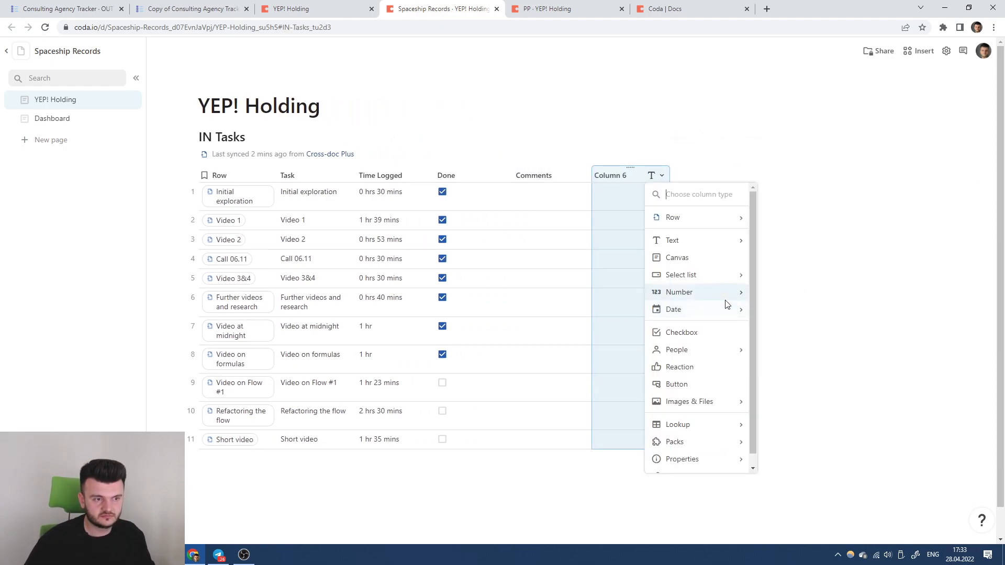
{"action": "mouse_move", "coordinate": [729, 295]}
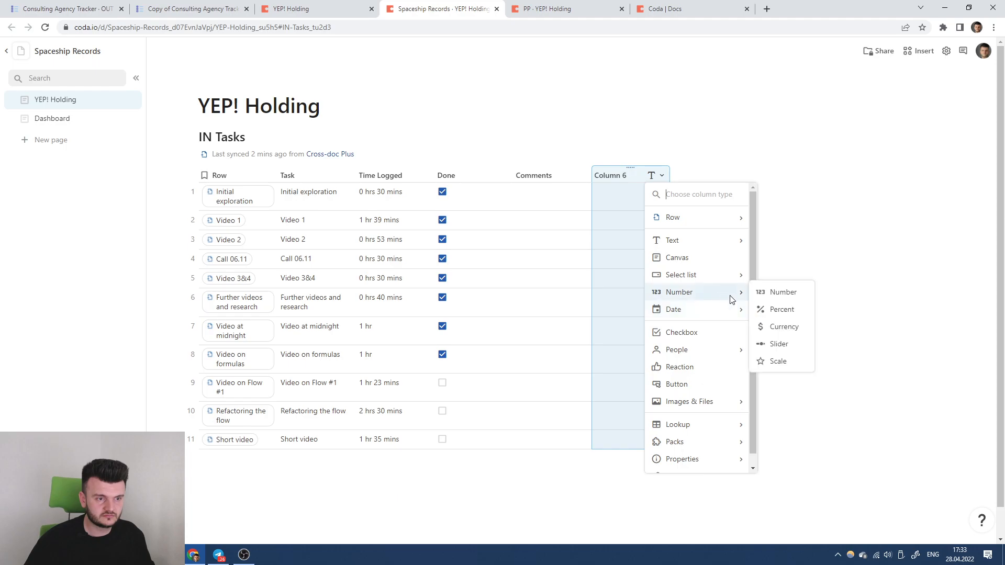
{"action": "left_click", "coordinate": [778, 361]}
{"action": "type", "text": "Scale"}
{"action": "key", "text": "Return"}
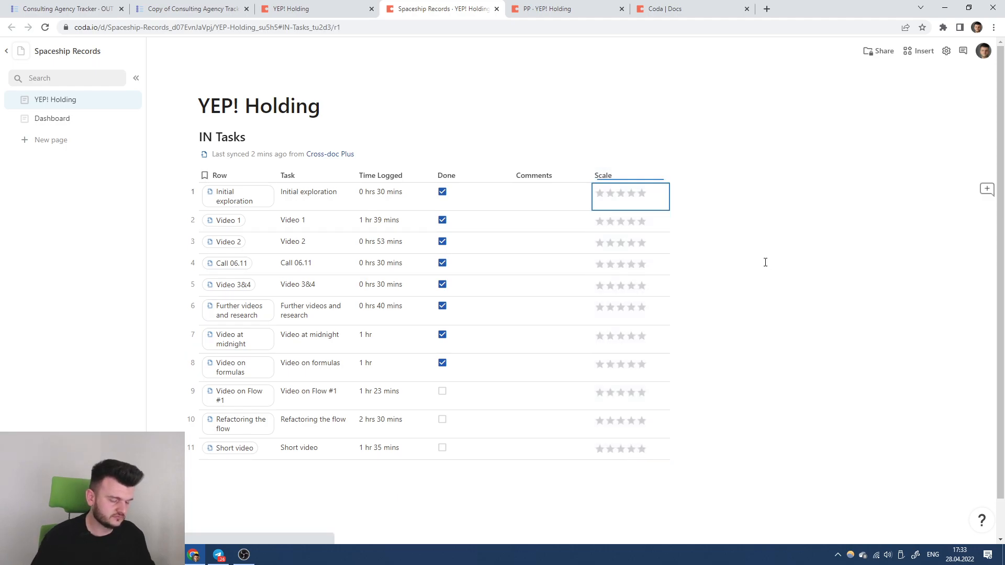
Comment 'Awesome video!' on Video 3&4 and rate it five stars.
{"action": "left_click", "coordinate": [549, 288]}
{"action": "type", "text": "Awesome video!"}
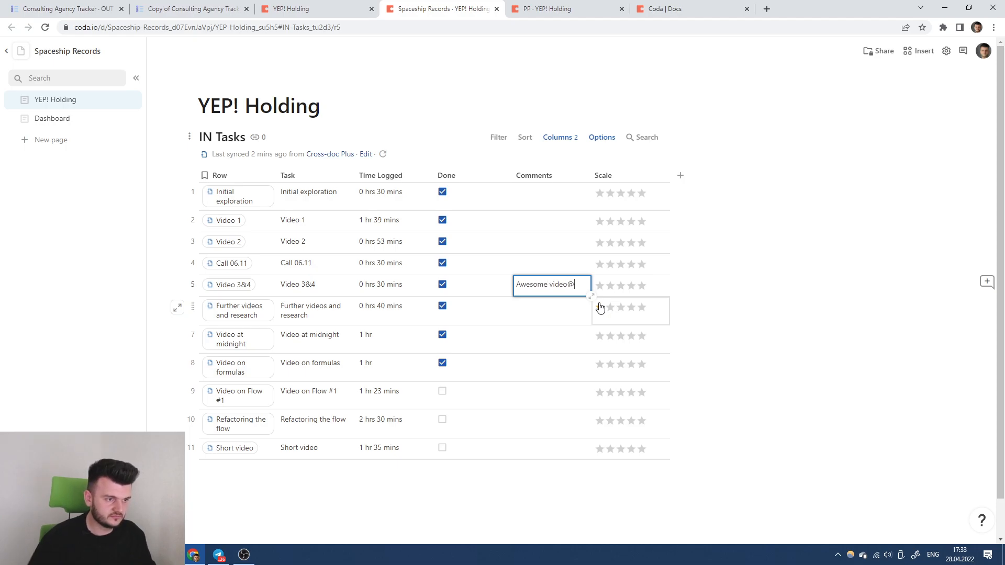
{"action": "left_click", "coordinate": [640, 287]}
{"action": "left_click", "coordinate": [562, 260]}
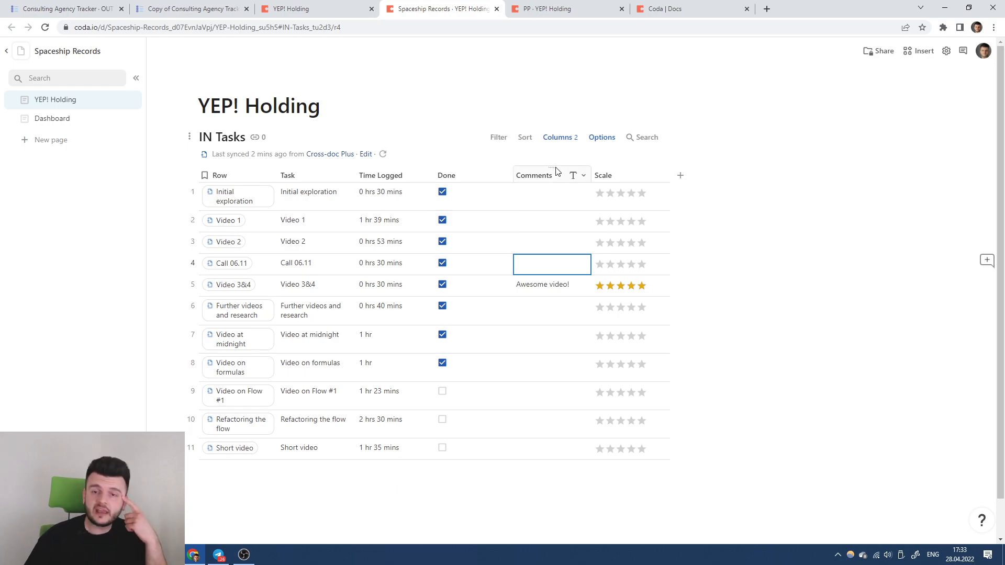
{"action": "left_click", "coordinate": [554, 9]}
{"action": "left_click", "coordinate": [694, 4]}
{"action": "left_click", "coordinate": [591, 7]}
{"action": "left_click", "coordinate": [302, 6]}
Open YEP! Holding's cross-doc sync settings and reorder tabs so Spaceship Records follows PP.
{"action": "key", "text": "Escape"}
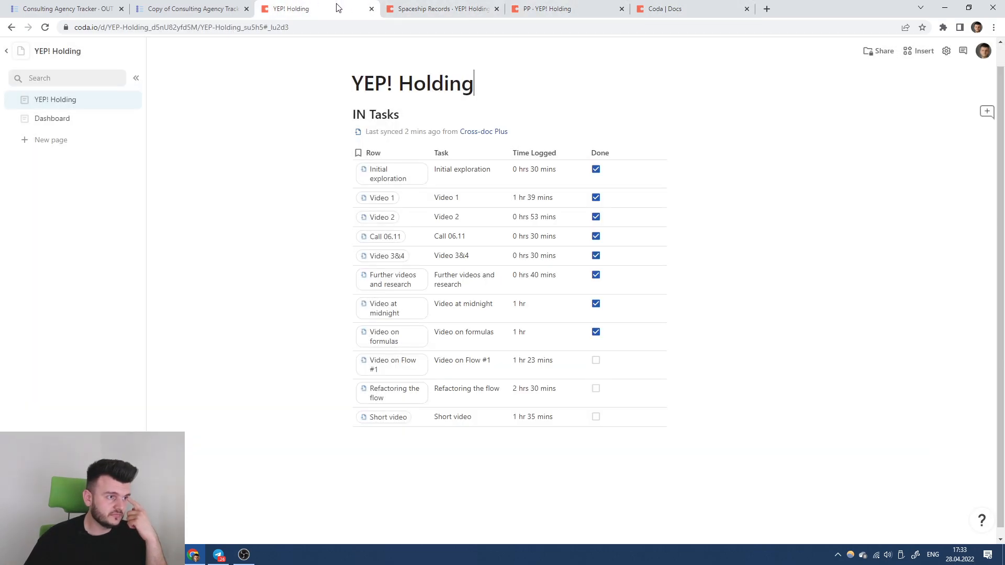
{"action": "left_click", "coordinate": [409, 5]}
{"action": "left_click", "coordinate": [330, 4]}
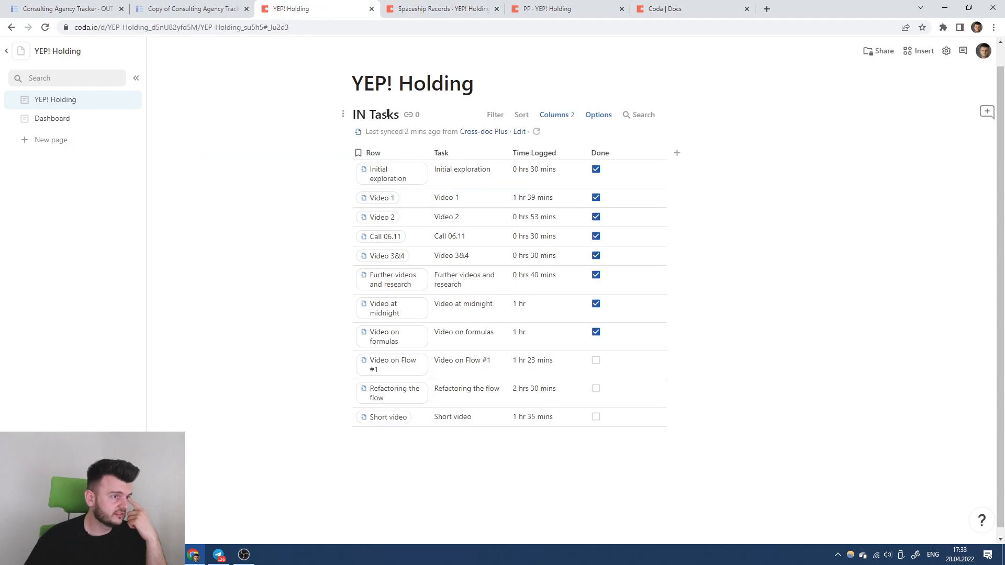
{"action": "left_click", "coordinate": [606, 116]}
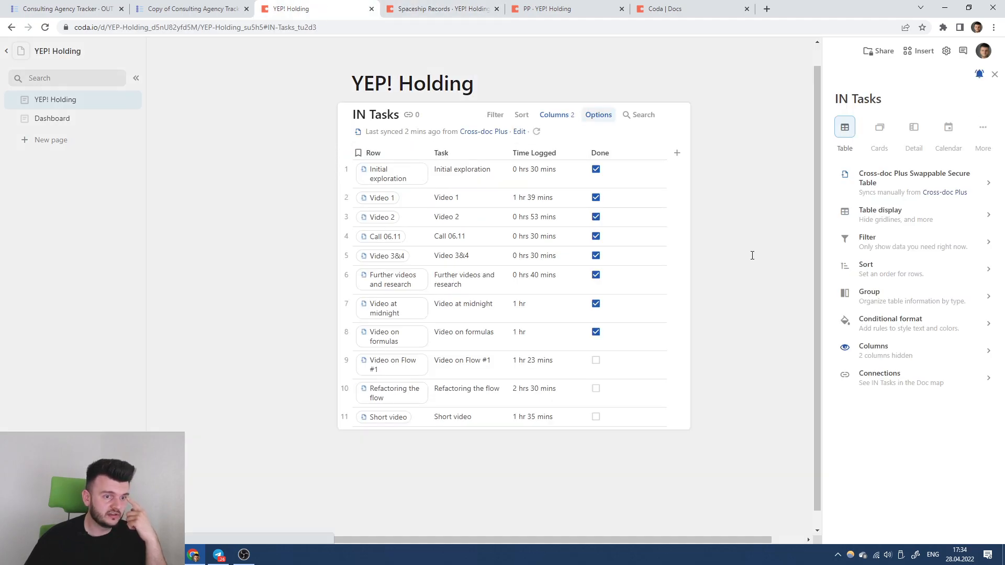
{"action": "left_click", "coordinate": [885, 186]}
{"action": "left_click", "coordinate": [442, 8]}
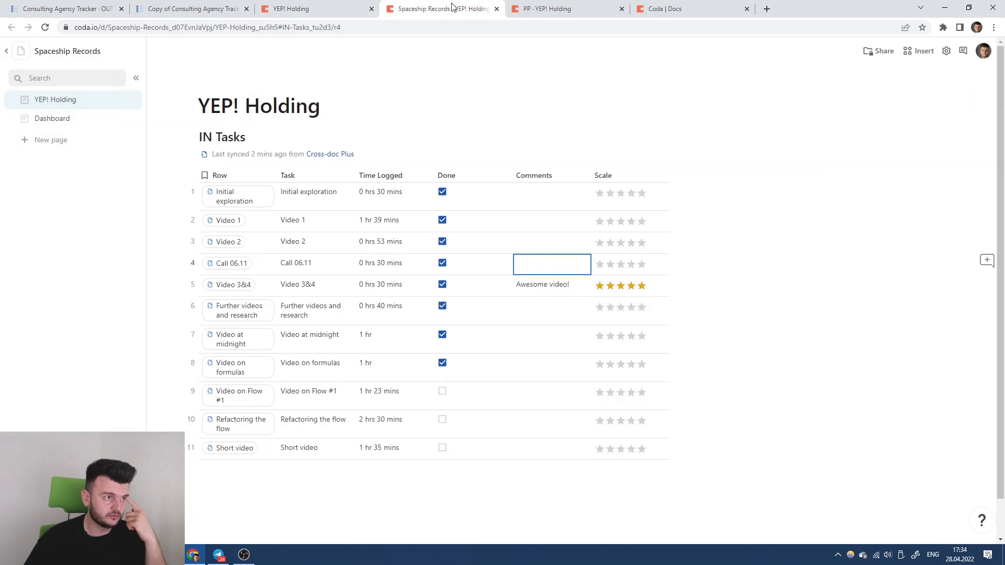
{"action": "left_click_drag", "start_coordinate": [443, 7], "coordinate": [560, 4]}
{"action": "left_click", "coordinate": [432, 7]}
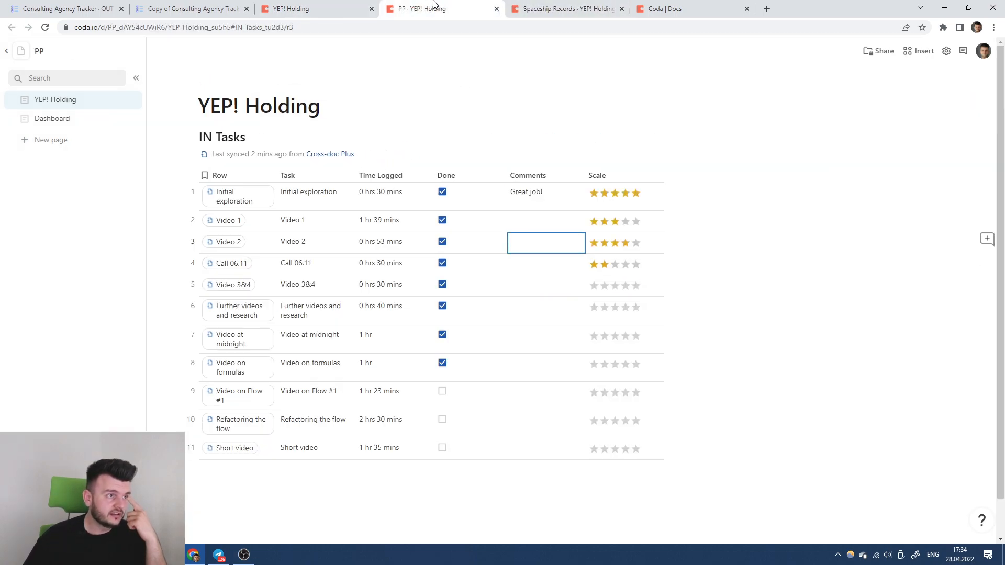
Give PP's cross-doc table its own sync secret and re-sync it.
{"action": "left_click", "coordinate": [596, 137]}
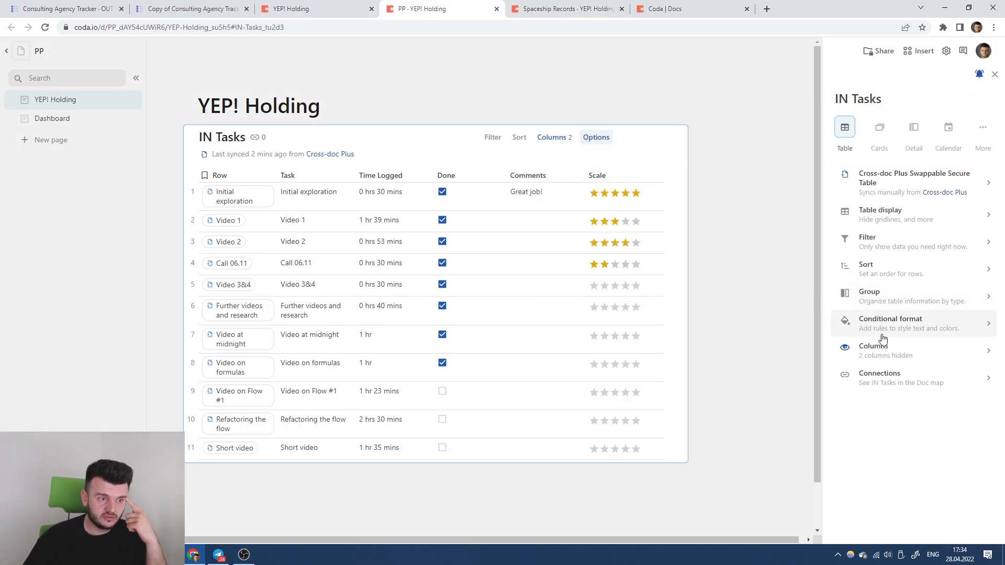
{"action": "left_click", "coordinate": [892, 182]}
{"action": "left_click", "coordinate": [907, 310]}
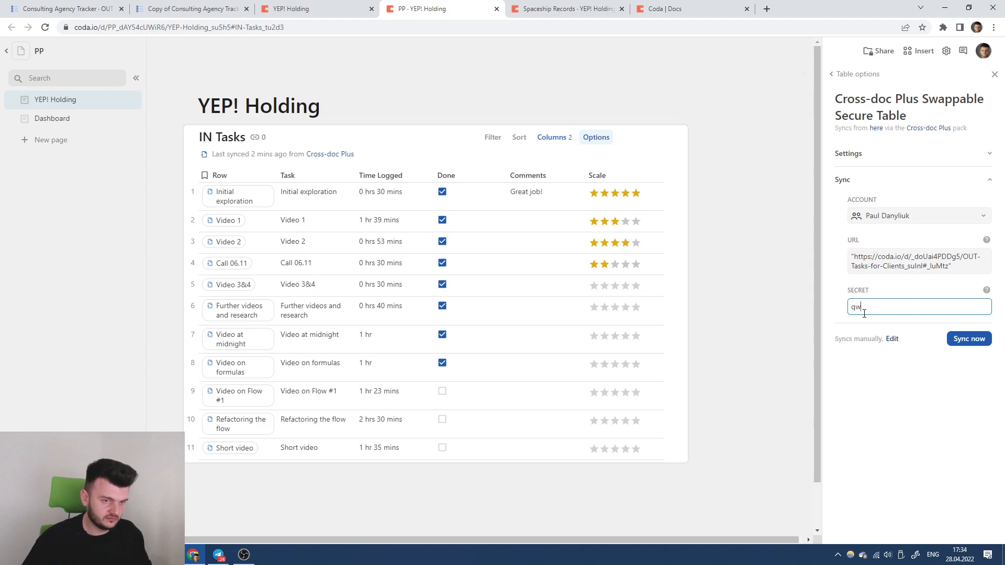
{"action": "left_click", "coordinate": [968, 340]}
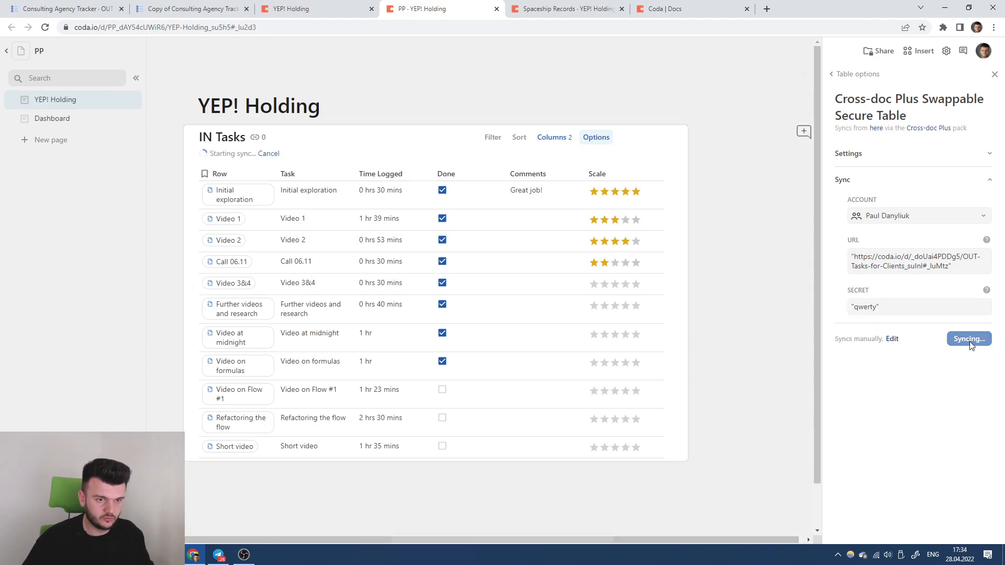
Enter a new sync secret for Spaceship Records' table and re-sync it.
{"action": "left_click", "coordinate": [566, 10]}
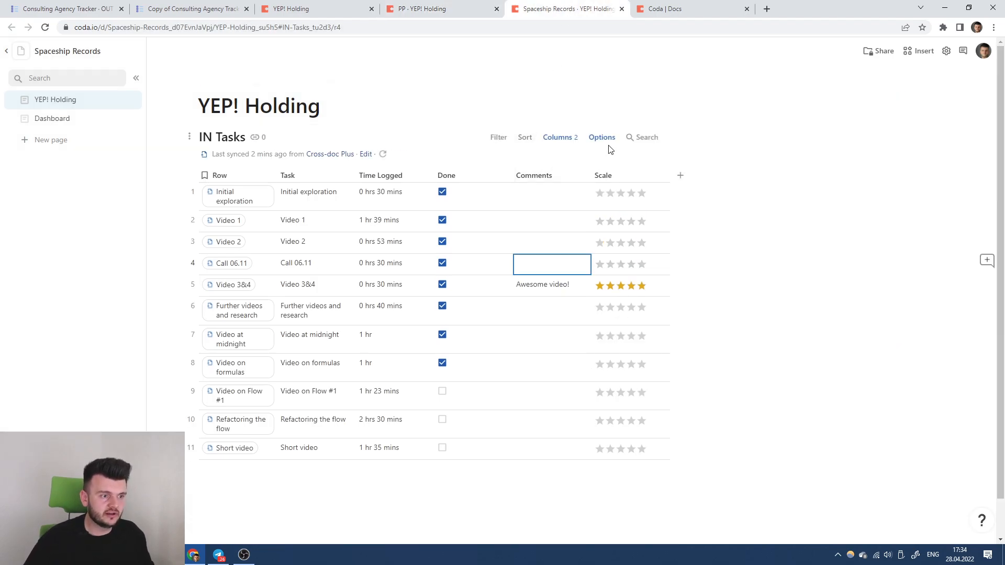
{"action": "left_click", "coordinate": [613, 143]}
{"action": "left_click", "coordinate": [900, 183]}
{"action": "left_click", "coordinate": [902, 306]}
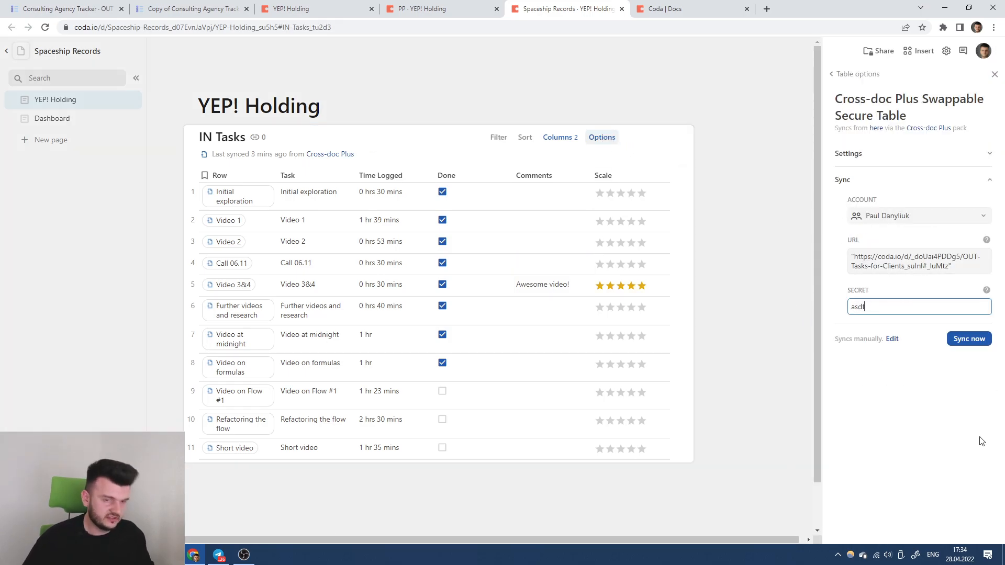
{"action": "type", "text": "asdf"}
{"action": "left_click", "coordinate": [969, 338]}
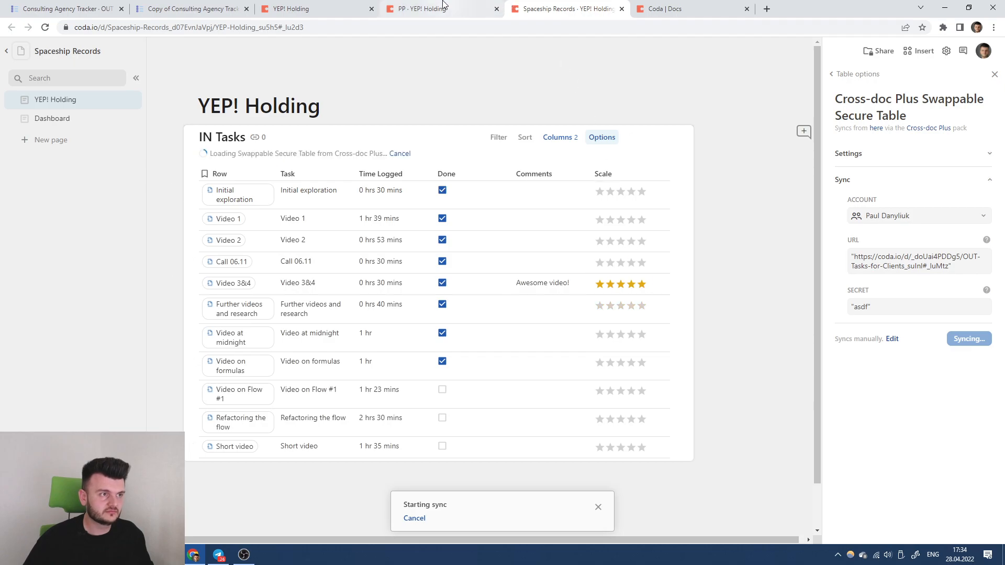
Compare the re-synced task lists in PP and Spaceship Records, ending in YEP! Holding.
{"action": "left_click", "coordinate": [444, 5]}
{"action": "left_click", "coordinate": [321, 4]}
{"action": "left_click", "coordinate": [428, 5]}
{"action": "left_click", "coordinate": [561, 8]}
{"action": "scroll", "coordinate": [527, 132], "scroll_direction": "down", "scroll_amount": 1}
{"action": "scroll", "coordinate": [527, 132], "scroll_direction": "up", "scroll_amount": 1}
{"action": "left_click", "coordinate": [428, 8]}
{"action": "left_click", "coordinate": [321, 8]}
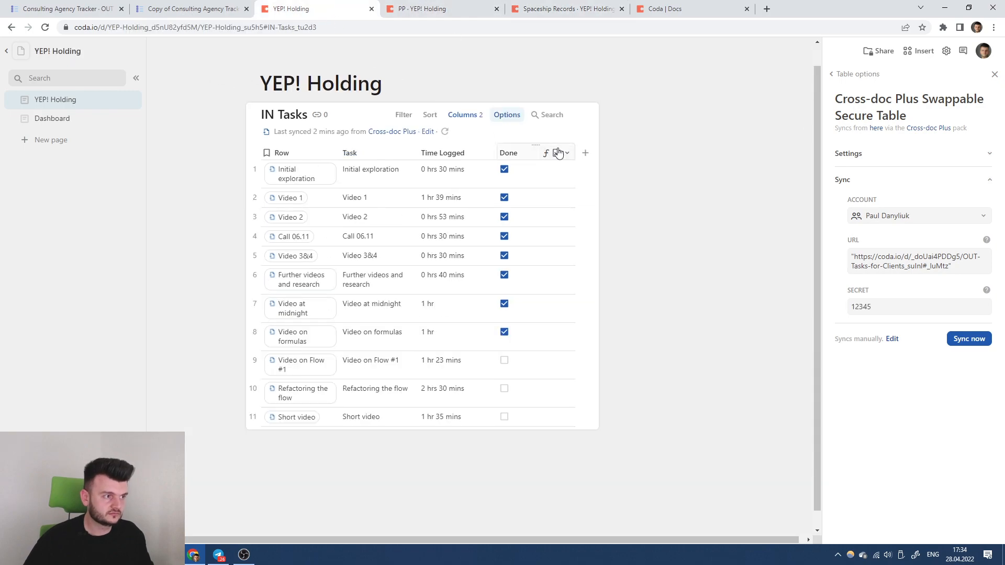
Add a Comments column and a star-rating Scale column to YEP! Holding's IN Tasks.
{"action": "left_click", "coordinate": [585, 152]}
{"action": "left_click", "coordinate": [430, 7]}
{"action": "left_click", "coordinate": [319, 9]}
{"action": "left_click", "coordinate": [595, 152]}
{"action": "type", "text": "comments"}
{"action": "key", "text": "Return"}
{"action": "left_click", "coordinate": [663, 153]}
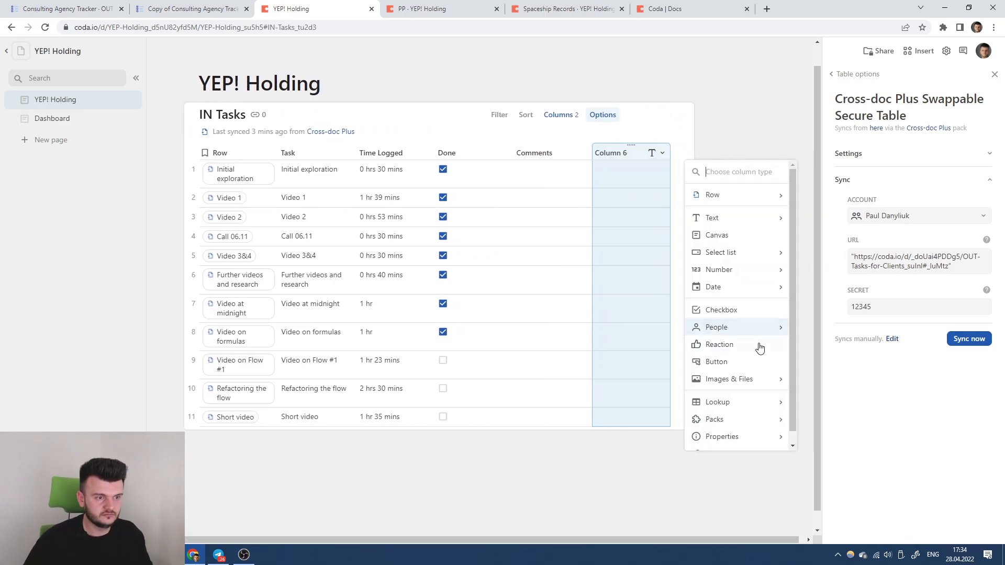
{"action": "mouse_move", "coordinate": [730, 270]}
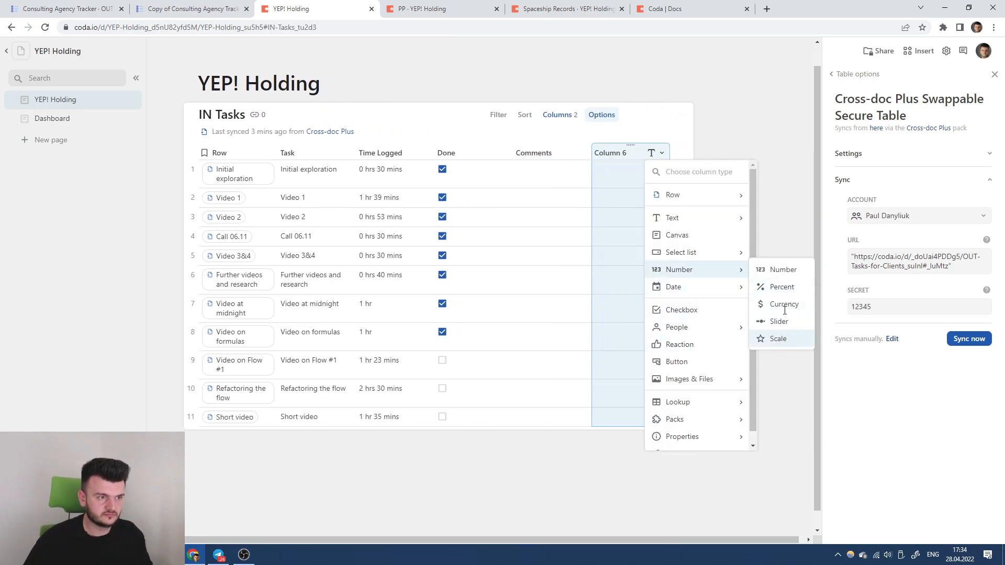
{"action": "left_click", "coordinate": [778, 339]}
Comment on Video 2 and Video 3&4 ('Not so good') and star-rate five tasks.
{"action": "left_click", "coordinate": [550, 215]}
{"action": "type", "text": "Great video!"}
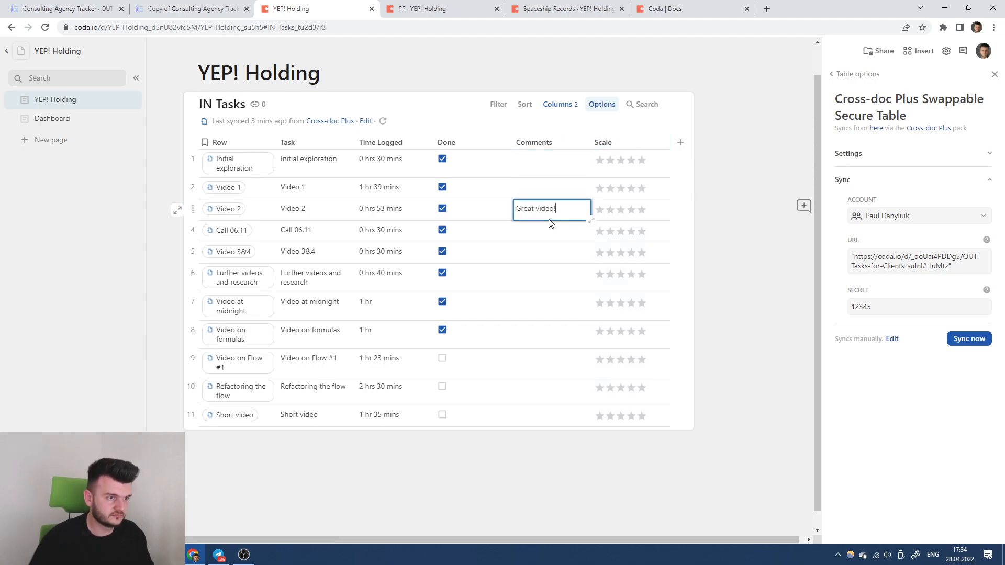
{"action": "left_click", "coordinate": [641, 211]}
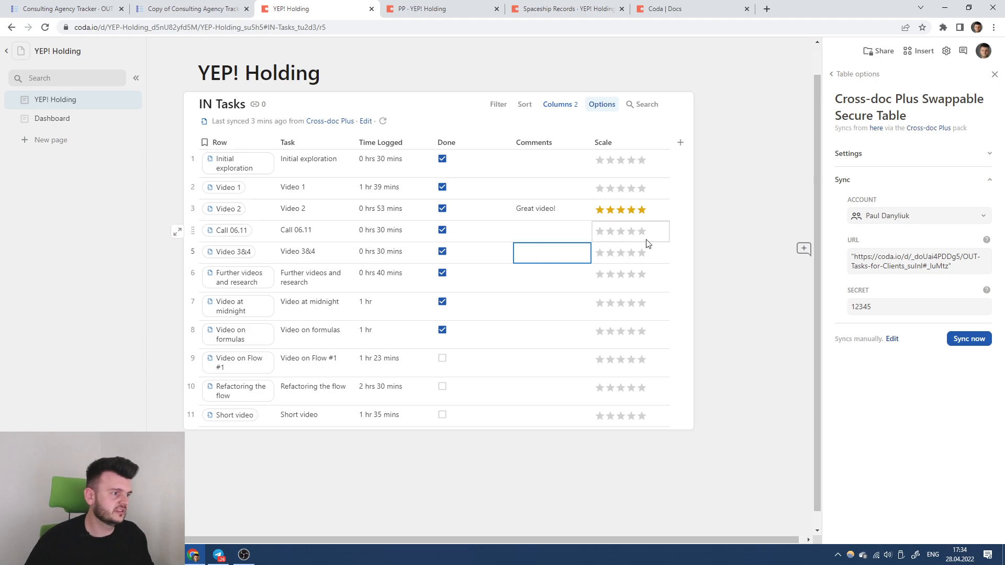
{"action": "type", "text": "Not so"}
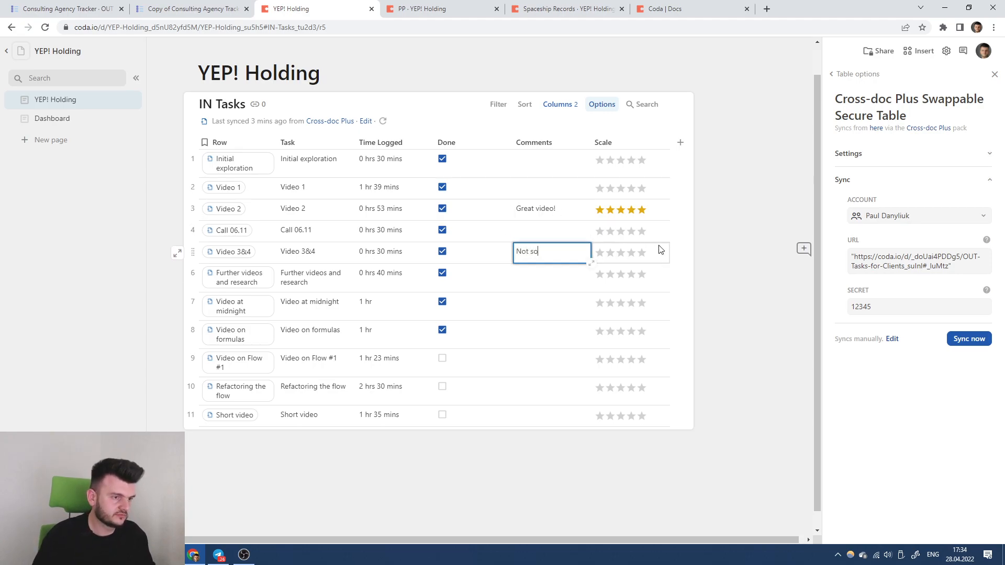
{"action": "type", "text": " good"}
{"action": "left_click", "coordinate": [611, 252]}
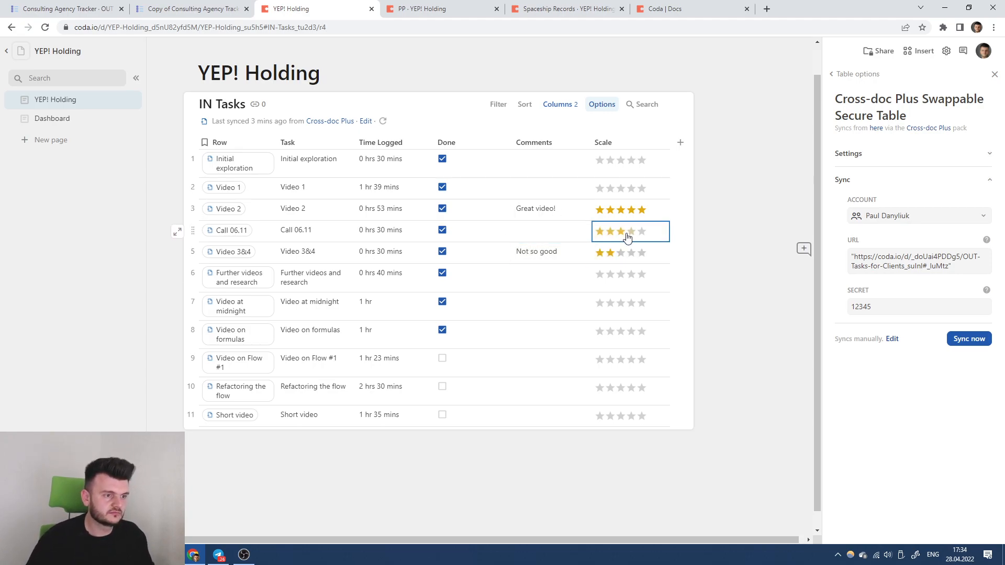
{"action": "left_click", "coordinate": [611, 187]}
{"action": "left_click", "coordinate": [631, 160]}
{"action": "left_click", "coordinate": [611, 231]}
{"action": "left_click", "coordinate": [453, 8]}
{"action": "left_click", "coordinate": [604, 221]}
{"action": "left_click", "coordinate": [380, 191]}
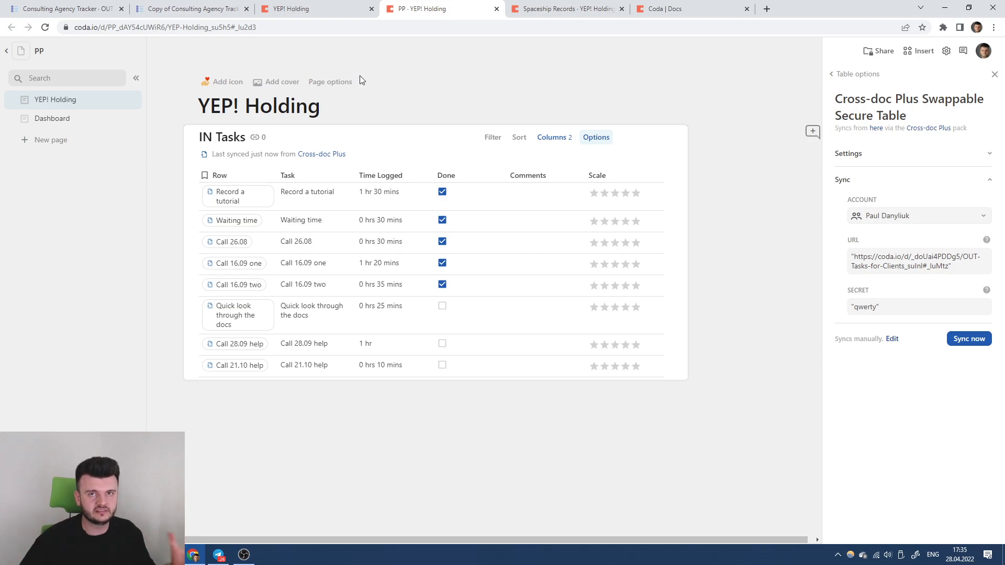
Create a new page in the master tracker inside the Database section.
{"action": "left_click", "coordinate": [325, 8]}
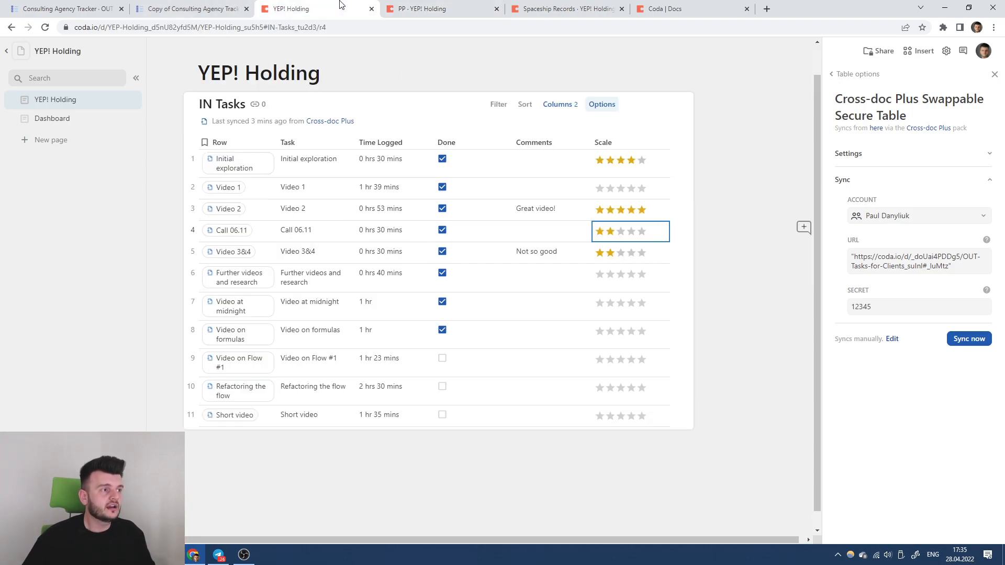
{"action": "left_click", "coordinate": [235, 8]}
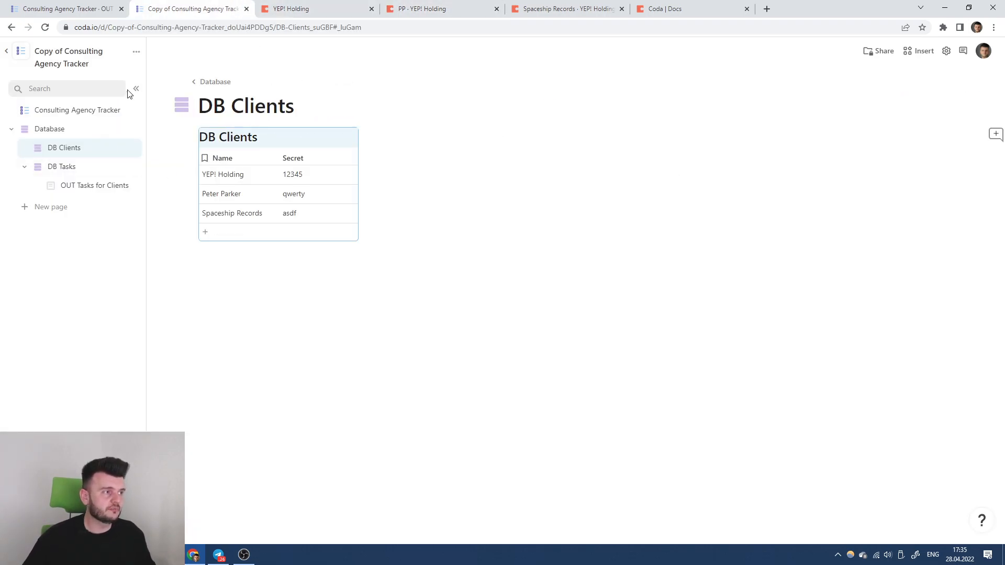
{"action": "left_click", "coordinate": [48, 208]}
{"action": "mouse_move", "coordinate": [56, 208]}
{"action": "left_mouse_down"}
{"action": "mouse_move", "coordinate": [56, 193]}
{"action": "mouse_move", "coordinate": [35, 195]}
{"action": "mouse_move", "coordinate": [47, 196]}
{"action": "left_mouse_up"}
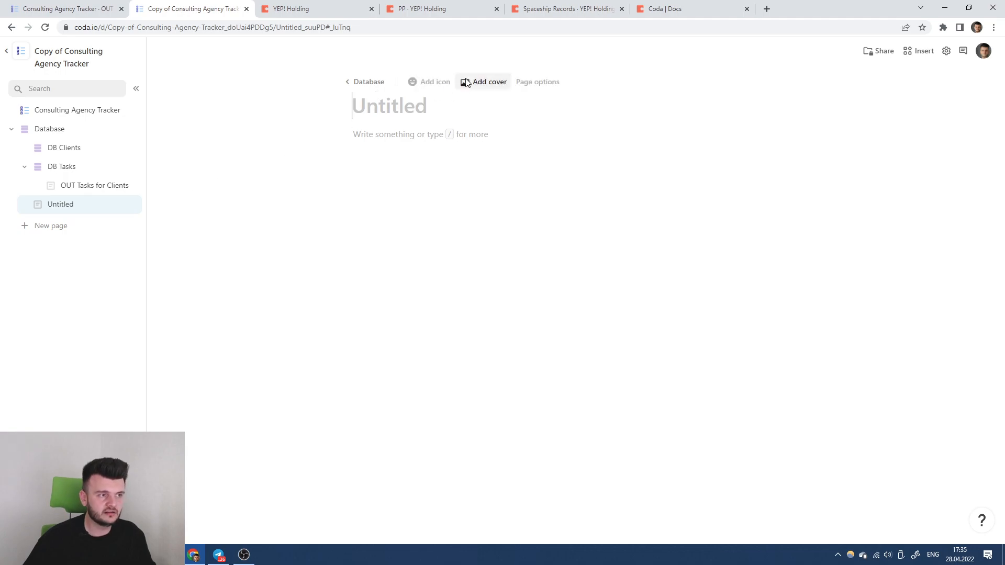
Try a cover image, view the Cross-doc Plus pack, then close the copied tracker doc.
{"action": "left_click", "coordinate": [466, 84]}
{"action": "left_click", "coordinate": [958, 307]}
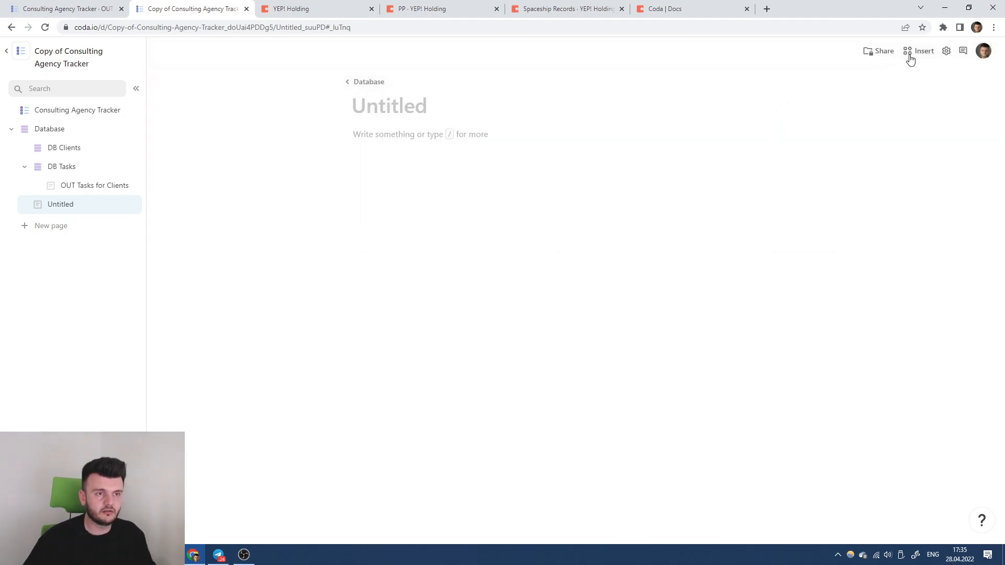
{"action": "left_click", "coordinate": [907, 55]}
{"action": "left_click", "coordinate": [915, 280]}
{"action": "left_click", "coordinate": [904, 194]}
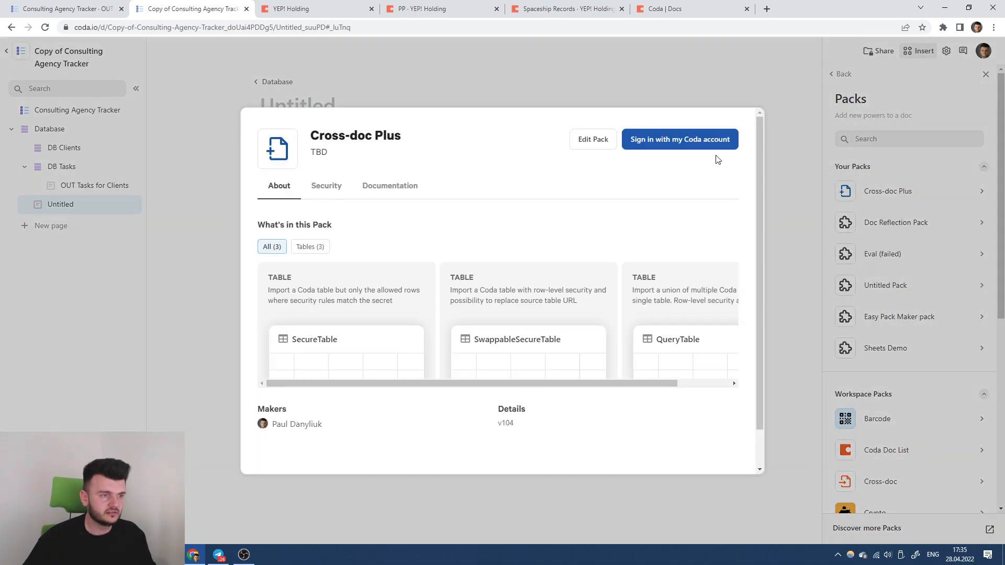
{"action": "left_click", "coordinate": [756, 101]}
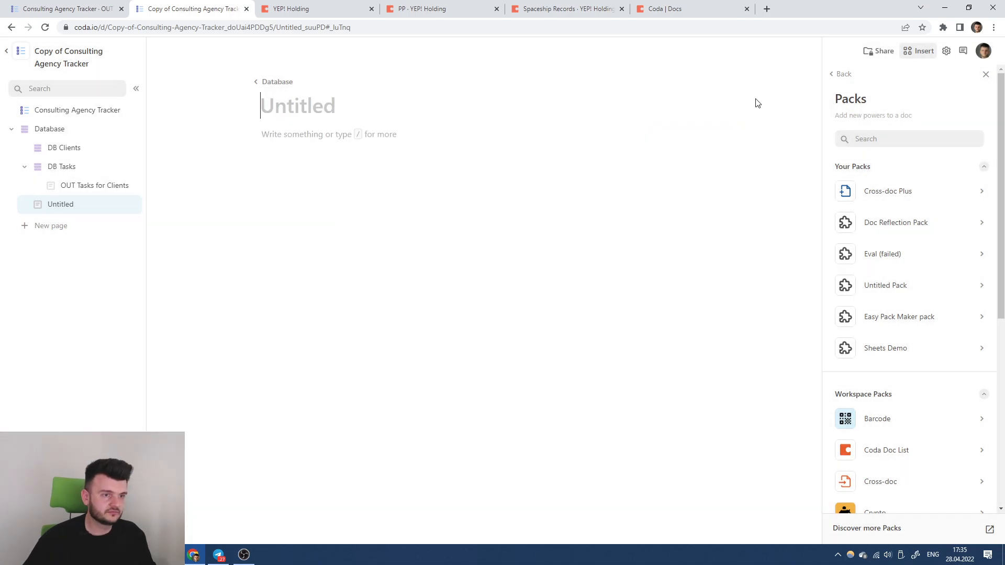
{"action": "left_click", "coordinate": [257, 9]}
{"action": "left_click", "coordinate": [51, 4]}
On a new page, install the Cross-doc Plus pack and connect an account to it.
{"action": "left_click", "coordinate": [54, 207]}
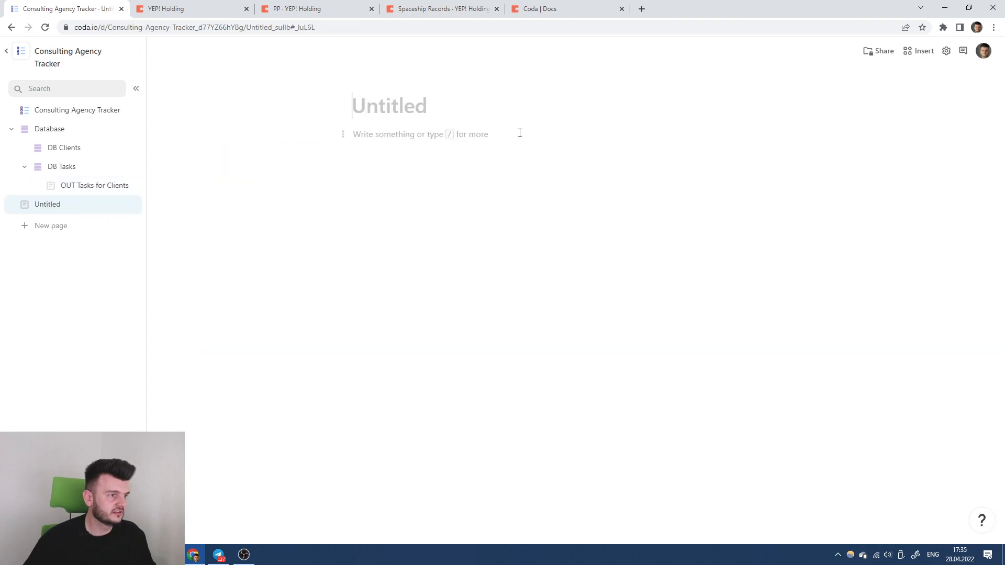
{"action": "left_click", "coordinate": [918, 51]}
{"action": "left_click", "coordinate": [916, 275]}
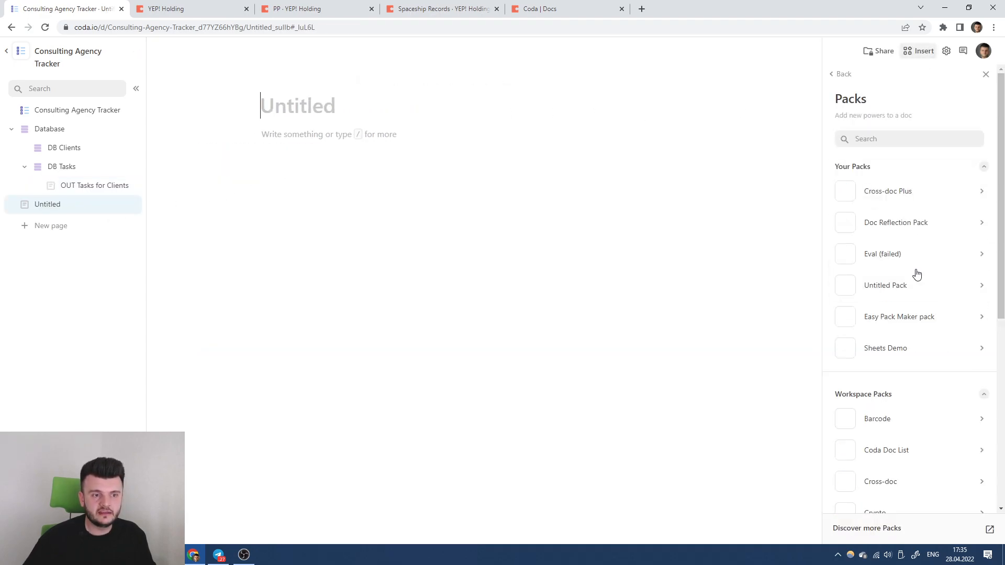
{"action": "left_click", "coordinate": [890, 194]}
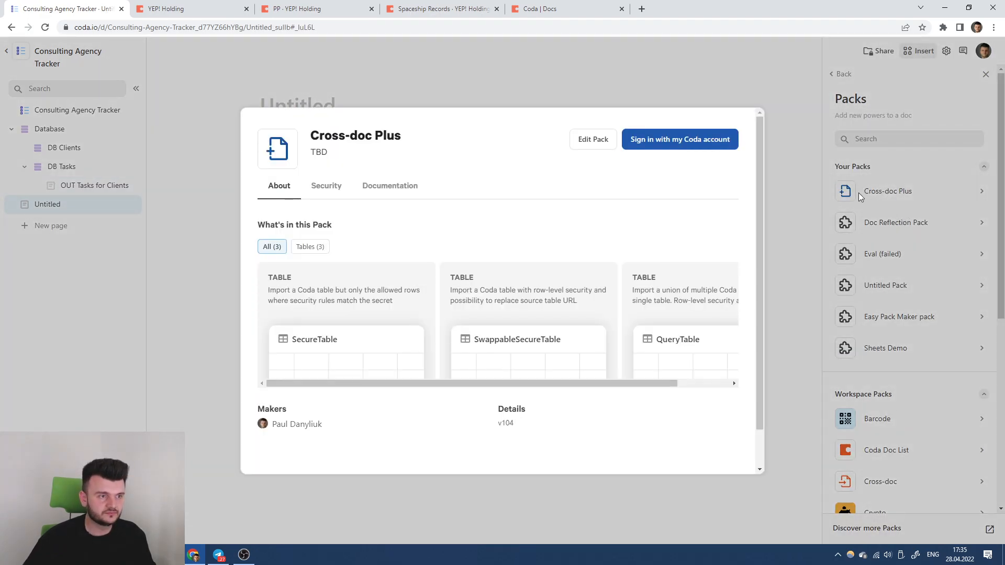
{"action": "left_click", "coordinate": [688, 139]}
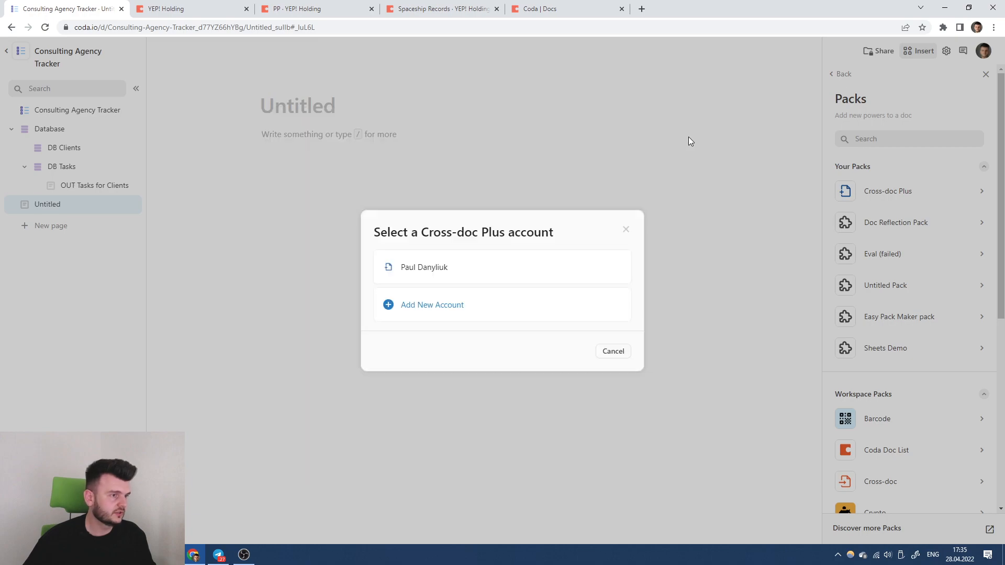
{"action": "left_click", "coordinate": [502, 270]}
{"action": "left_click", "coordinate": [424, 330]}
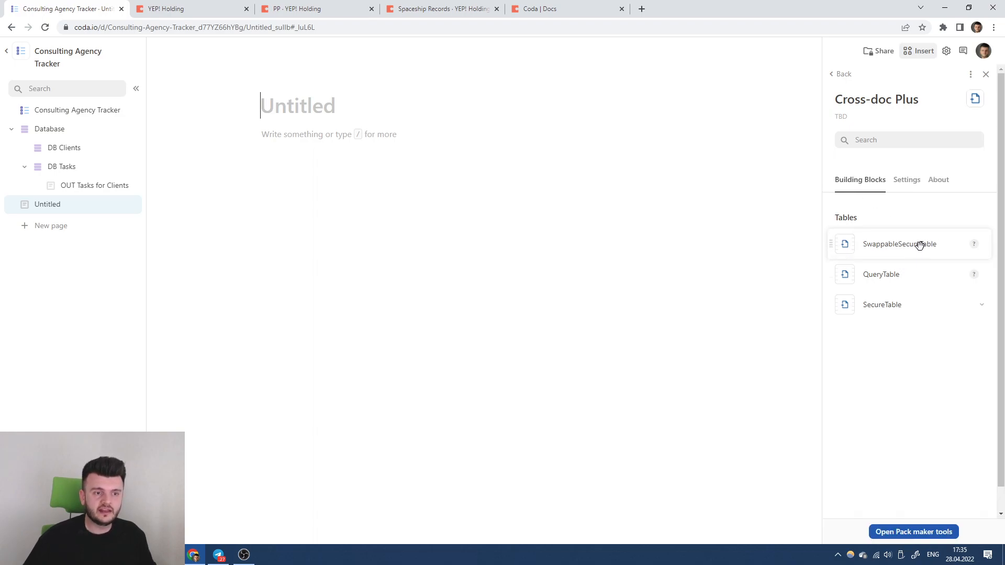
Drop in a Cross-doc Plus QueryTable, cancel its sync, insert an empty ``` code block, then go to PP.
{"action": "left_click_drag", "start_coordinate": [903, 270], "coordinate": [463, 145]}
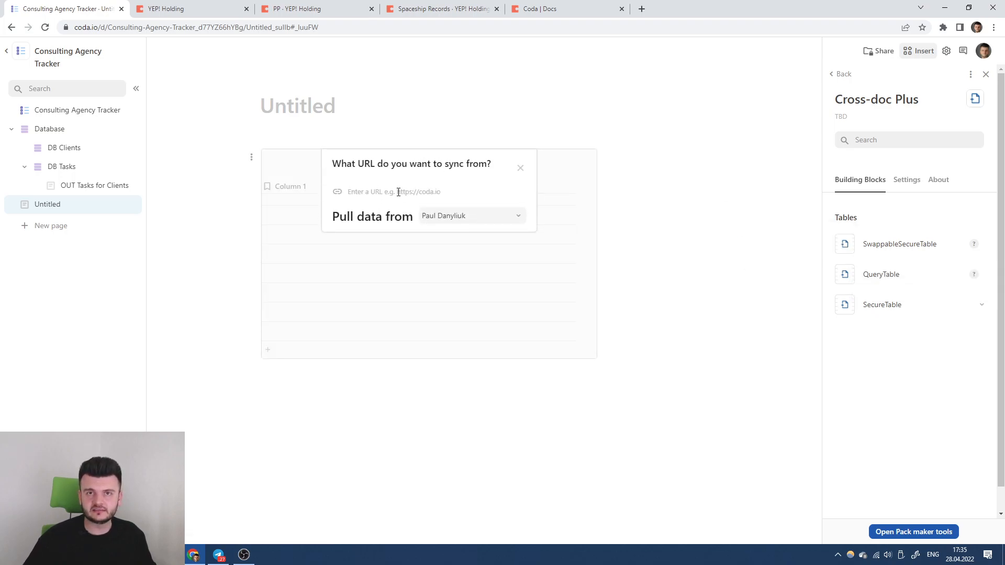
{"action": "left_click", "coordinate": [520, 167]}
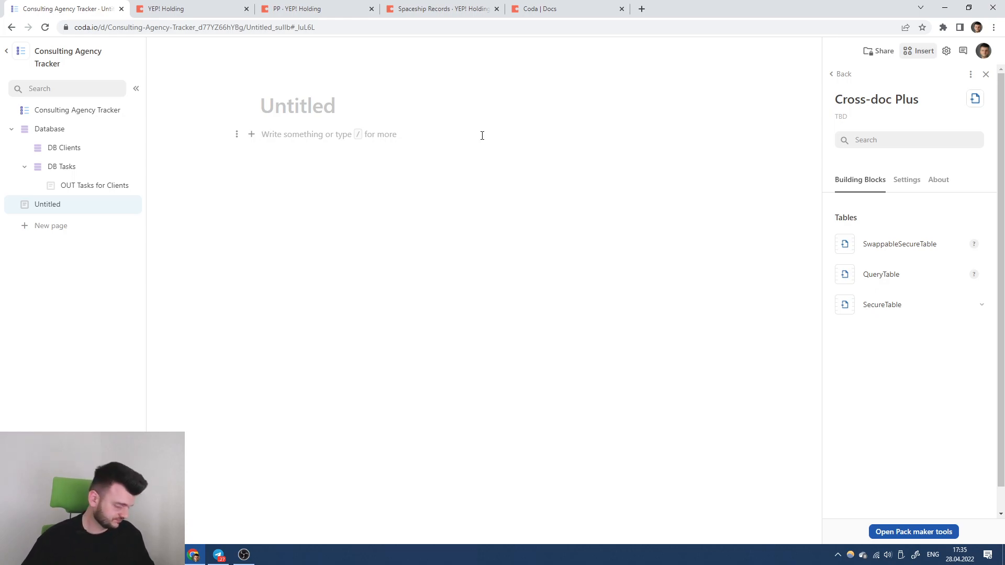
{"action": "type", "text": "```"}
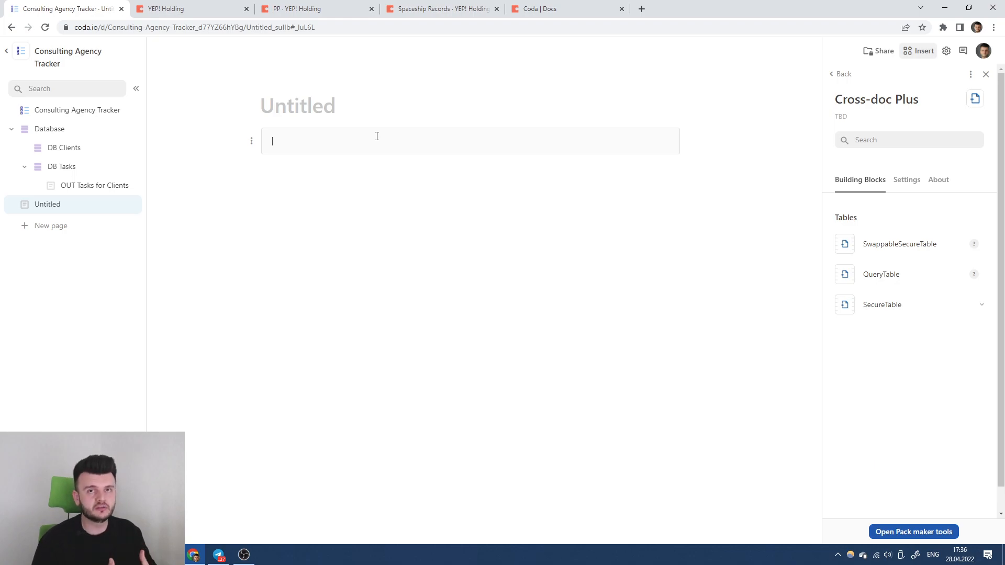
{"action": "left_click", "coordinate": [293, 8]}
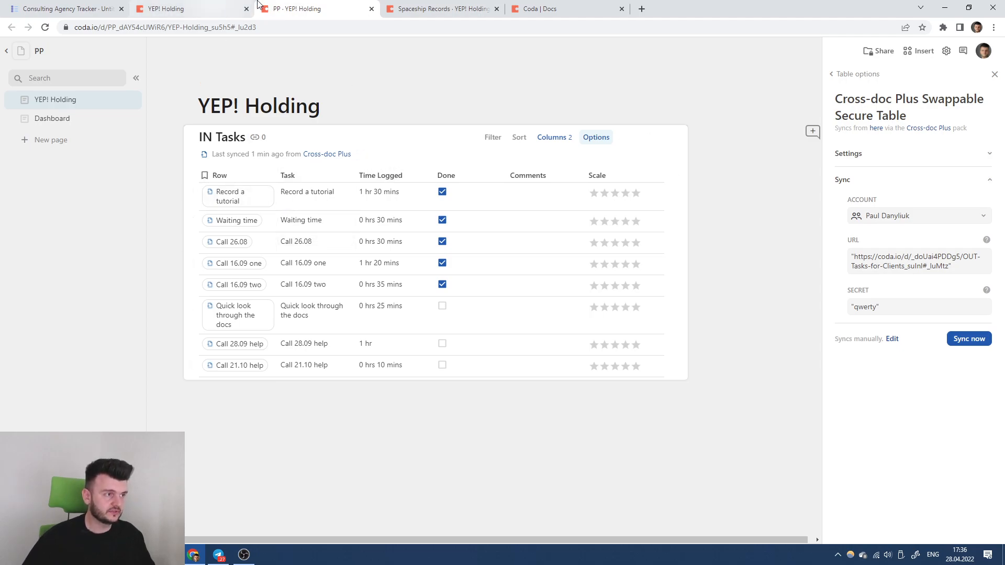
In YEP! Holding's IN Tasks, add Origin ID as a table column from a row card.
{"action": "left_click", "coordinate": [437, 8]}
{"action": "left_click", "coordinate": [595, 7]}
{"action": "left_click", "coordinate": [421, 8]}
{"action": "left_click", "coordinate": [621, 8]}
{"action": "left_click", "coordinate": [314, 7]}
{"action": "left_click", "coordinate": [207, 8]}
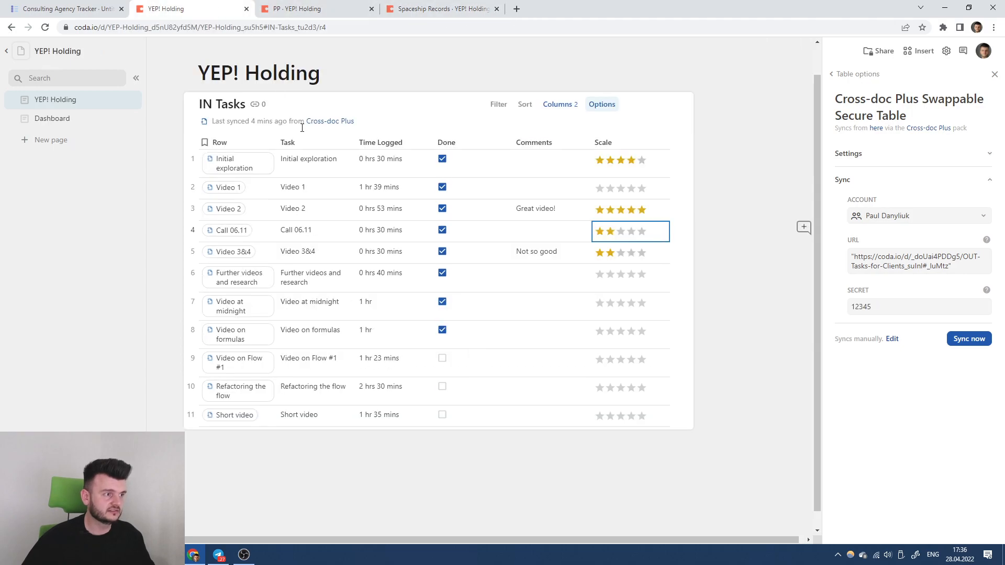
{"action": "scroll", "coordinate": [385, 239], "scroll_direction": "up", "scroll_amount": 1}
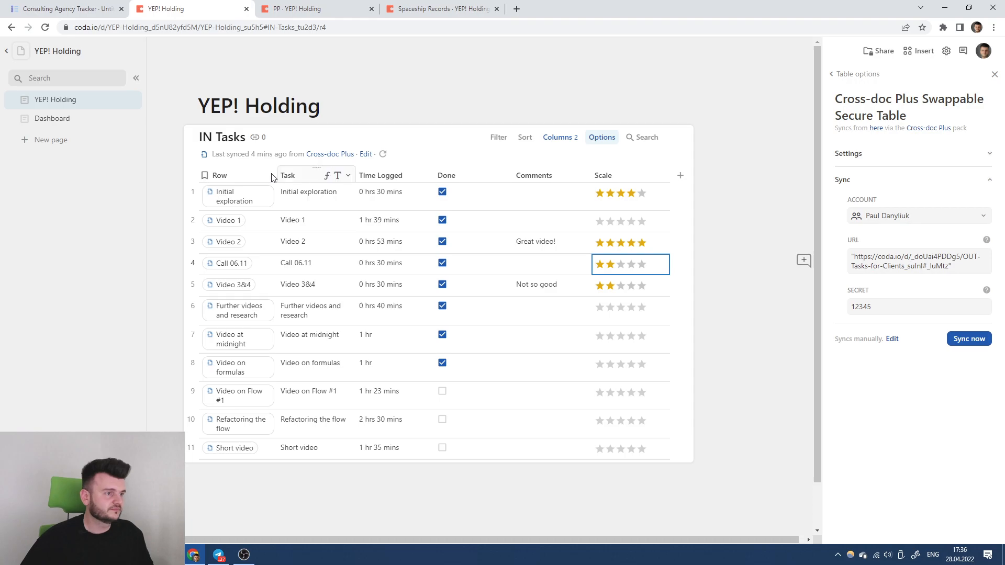
{"action": "left_click", "coordinate": [229, 203]}
{"action": "scroll", "coordinate": [366, 282], "scroll_direction": "down", "scroll_amount": 1}
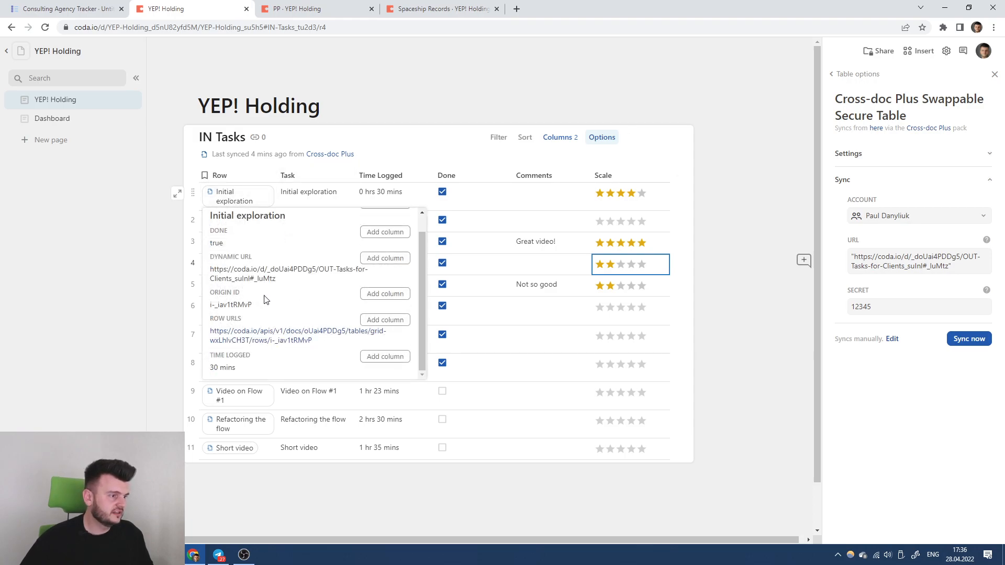
{"action": "left_click", "coordinate": [385, 294]}
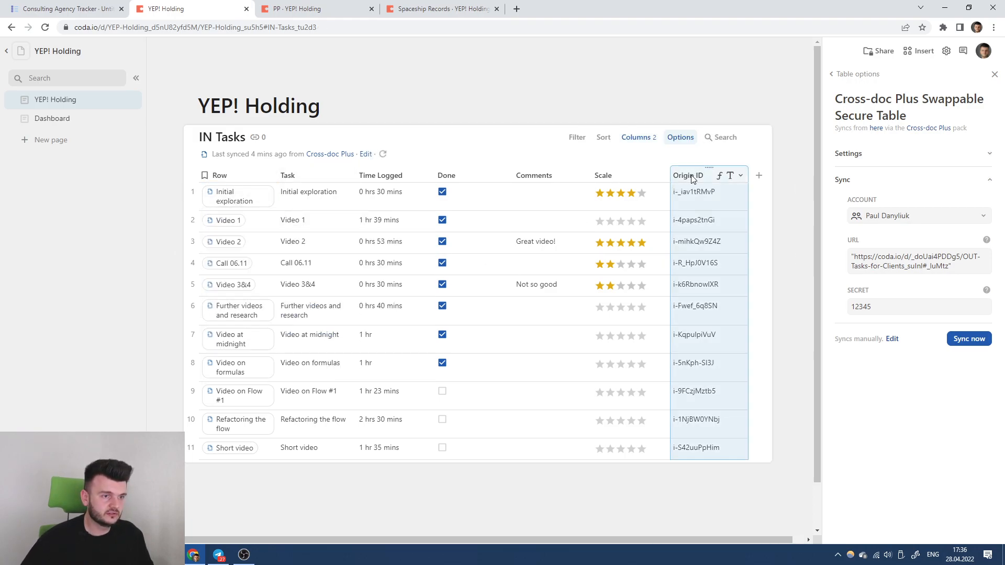
Add a _out_rules column to YEP! Holding's IN Tasks with the formula "*".
{"action": "left_click", "coordinate": [746, 179]}
{"action": "key", "text": "Escape"}
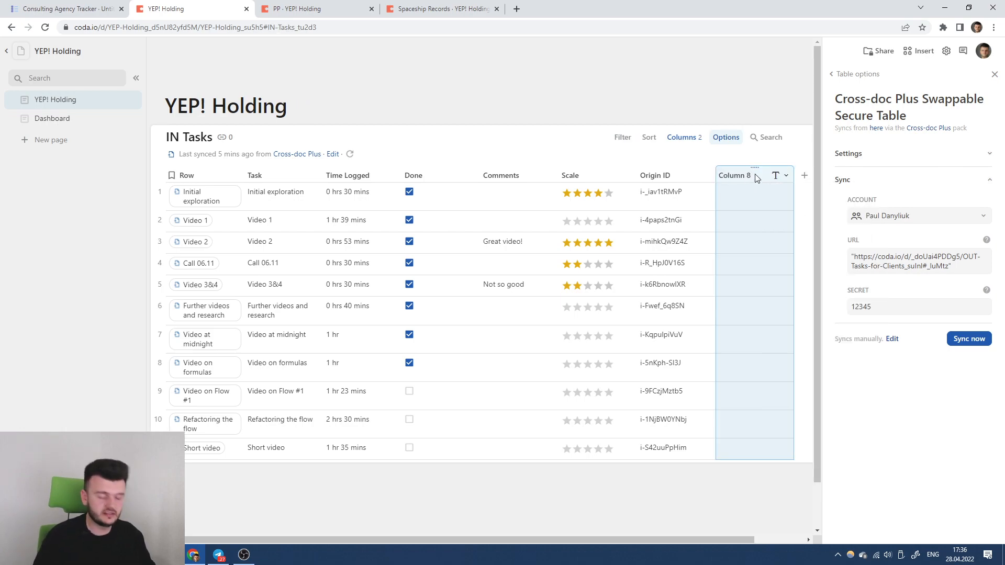
{"action": "double_click", "coordinate": [755, 177]}
{"action": "type", "text": "_out_rules"}
{"action": "key", "text": "Return"}
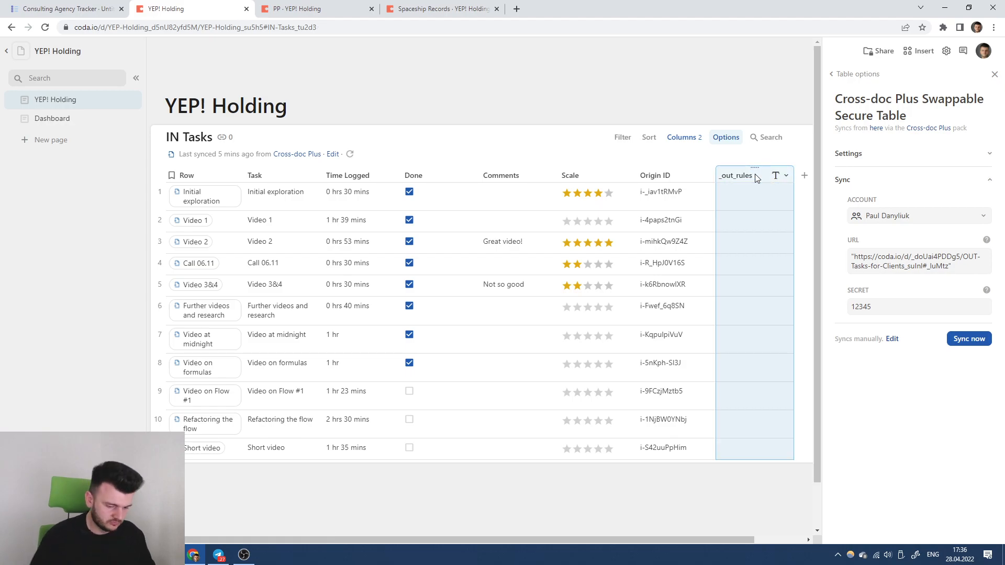
{"action": "type", "text": "\"*"}
{"action": "key", "text": "Return"}
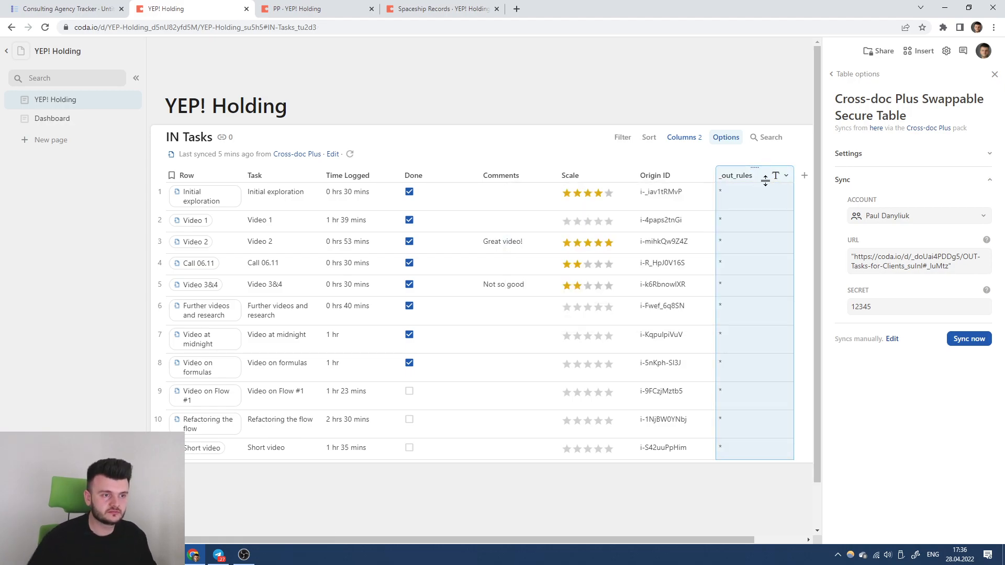
In PP's IN Tasks, add the Origin ID column and a _out_rules column set to "*".
{"action": "left_click", "coordinate": [309, 8]}
{"action": "left_click", "coordinate": [267, 198]}
{"action": "left_click", "coordinate": [368, 314]}
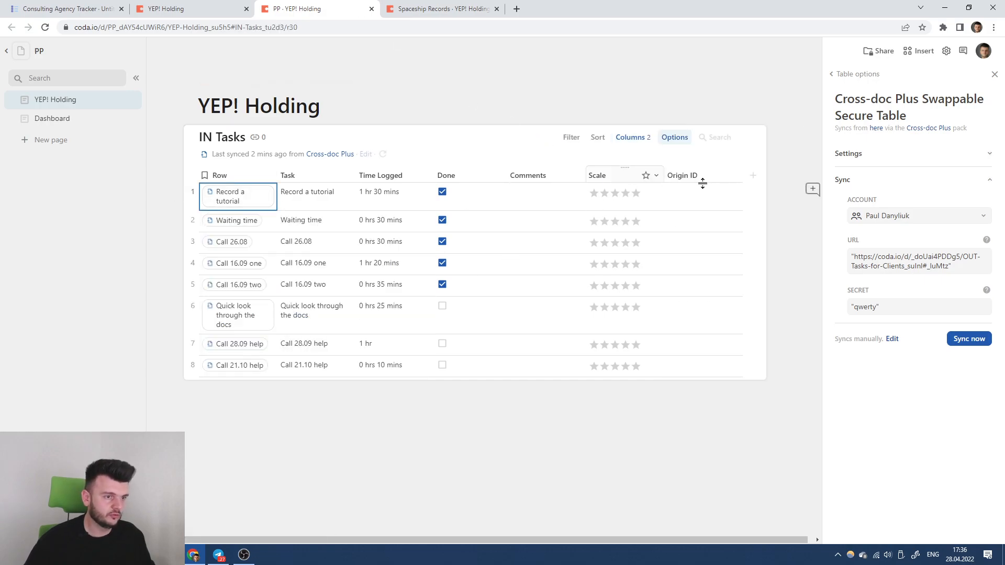
{"action": "left_click", "coordinate": [754, 177]}
{"action": "left_click", "coordinate": [743, 178]}
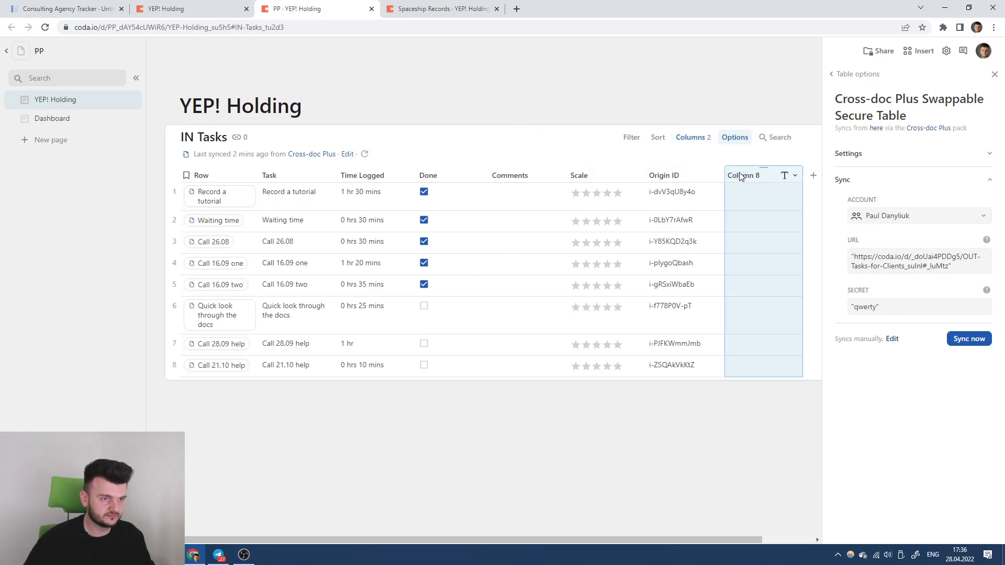
{"action": "double_click", "coordinate": [741, 175]}
{"action": "type", "text": "_out_rules="}
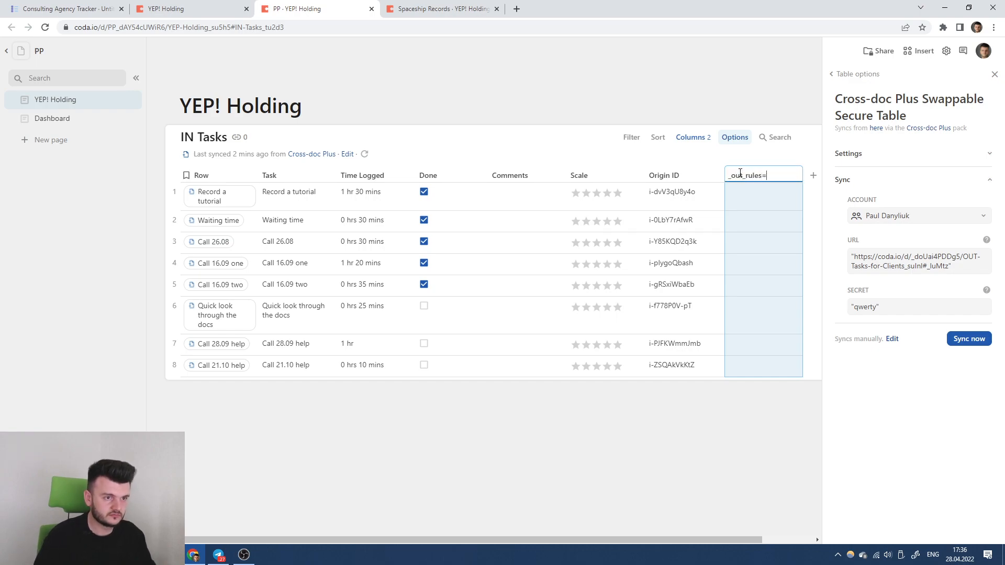
{"action": "key", "text": "Return"}
{"action": "type", "text": "=\"*\""}
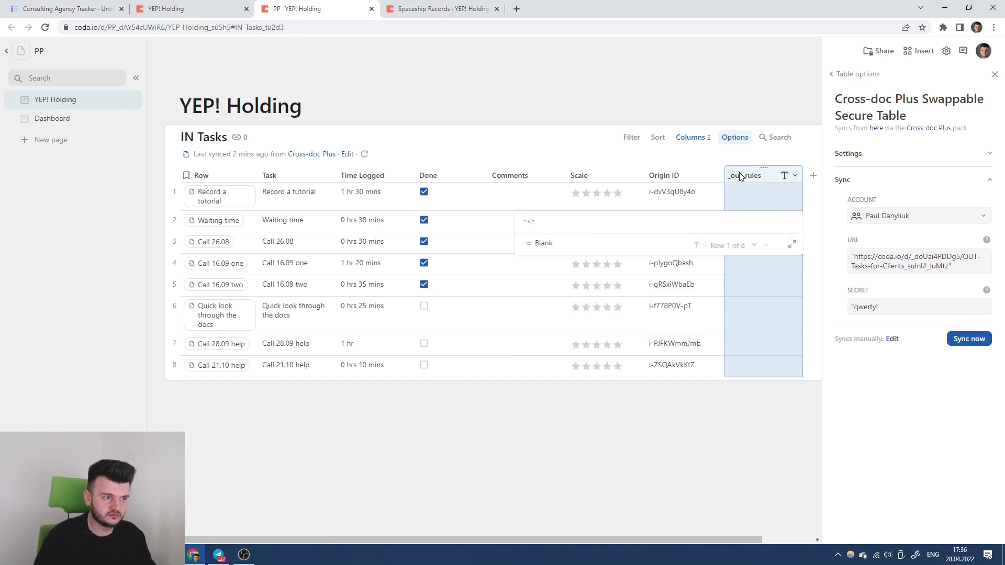
{"action": "key", "text": "Return"}
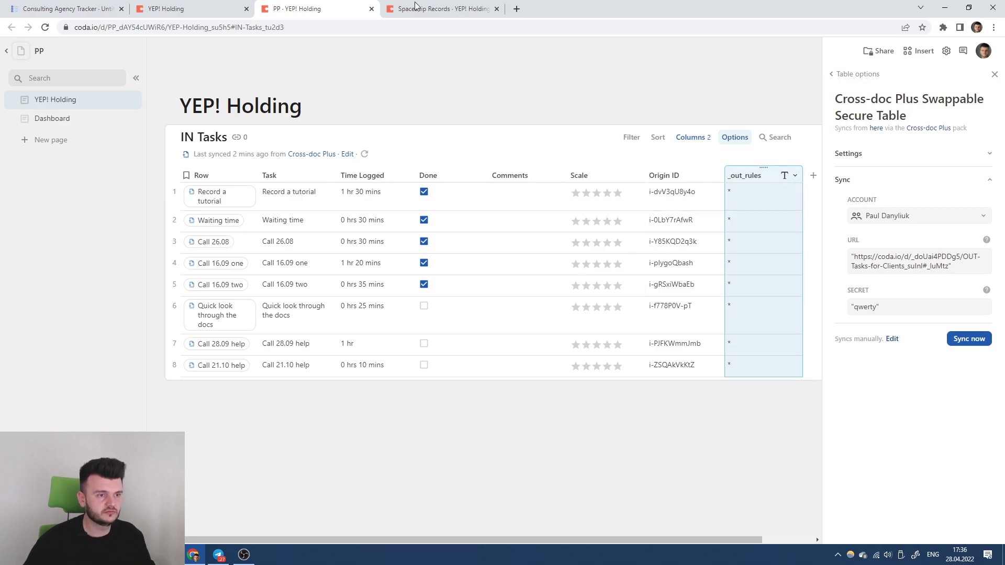
In Spaceship Records' IN Tasks, add the Origin ID column and a new column named _out_rules.
{"action": "left_click", "coordinate": [434, 9]}
{"action": "mouse_move", "coordinate": [245, 210]}
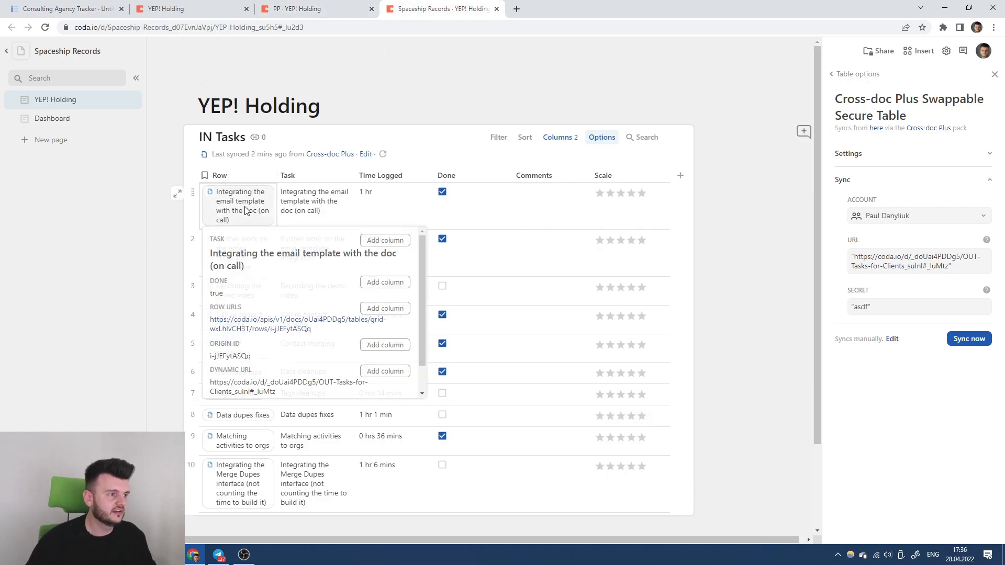
{"action": "scroll", "coordinate": [271, 298], "scroll_direction": "down", "scroll_amount": 1}
{"action": "left_click", "coordinate": [386, 313]}
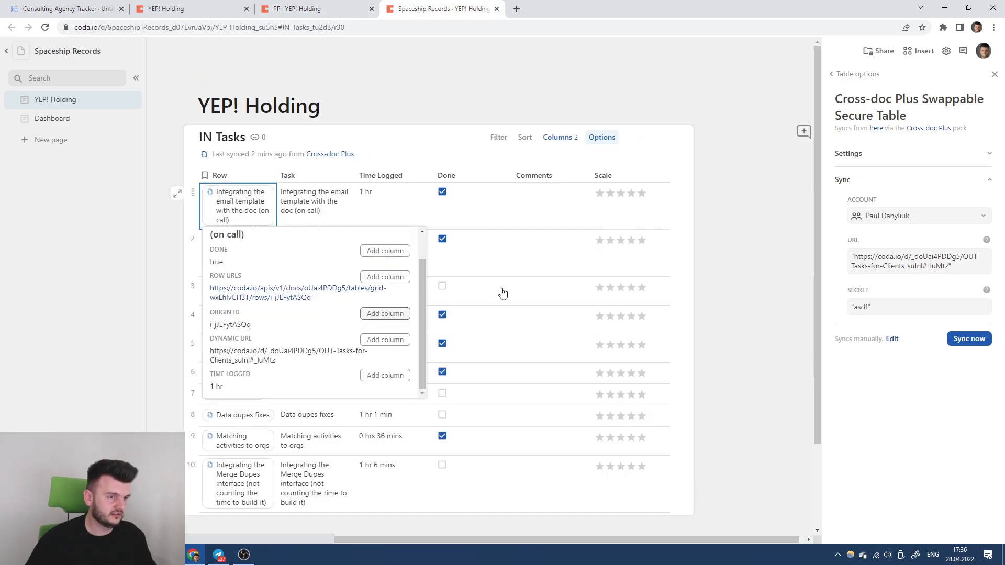
{"action": "left_click", "coordinate": [757, 178]}
{"action": "left_click", "coordinate": [747, 175]}
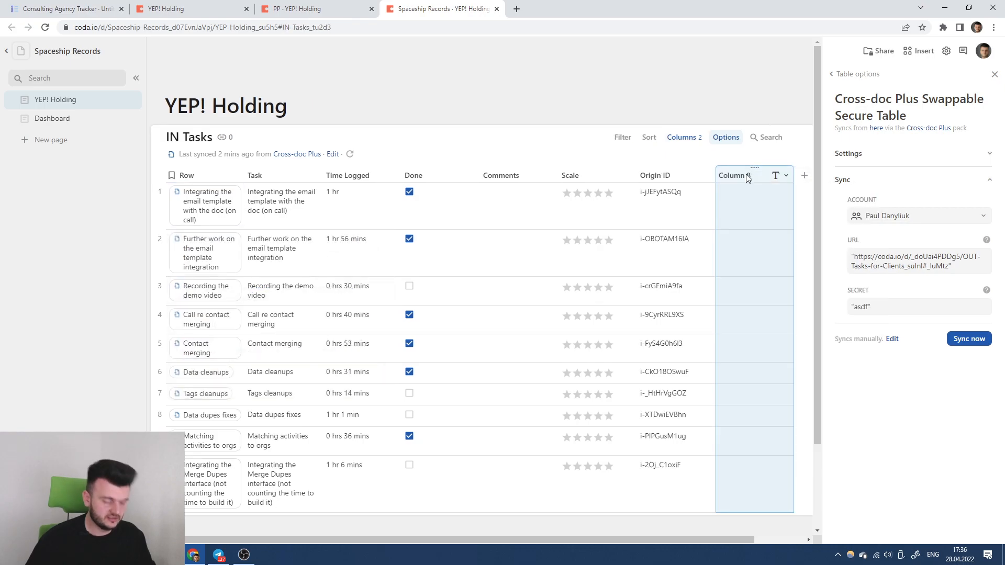
{"action": "type", "text": "_out_rules"}
{"action": "key", "text": "Return"}
Compare with the PP and YEP! Holding tables, then fill Spaceship Records' _out_rules with "*".
{"action": "scroll", "coordinate": [750, 335], "scroll_direction": "down", "scroll_amount": 2}
{"action": "scroll", "coordinate": [749, 335], "scroll_direction": "up", "scroll_amount": 2}
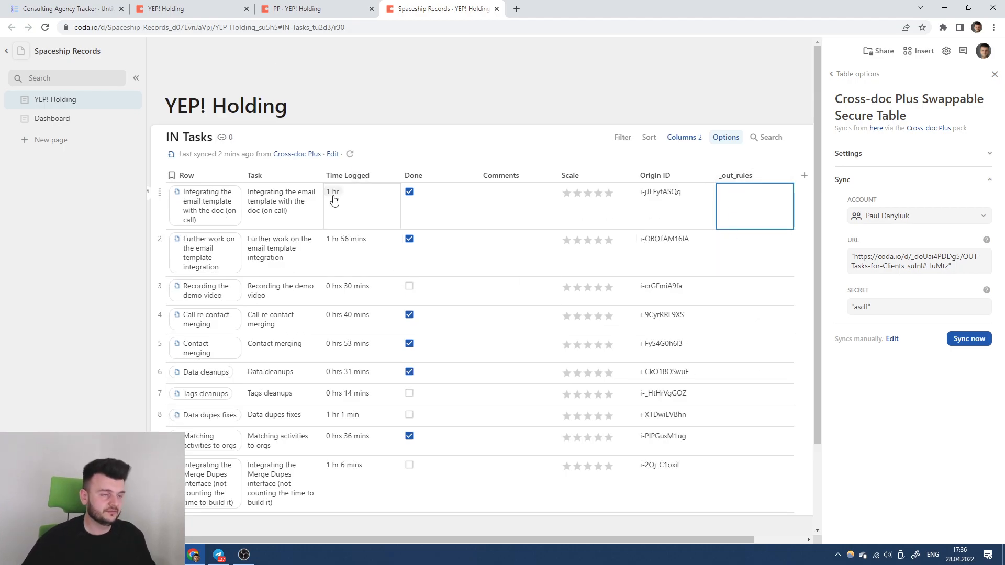
{"action": "left_click", "coordinate": [293, 6]}
{"action": "left_click", "coordinate": [225, 8]}
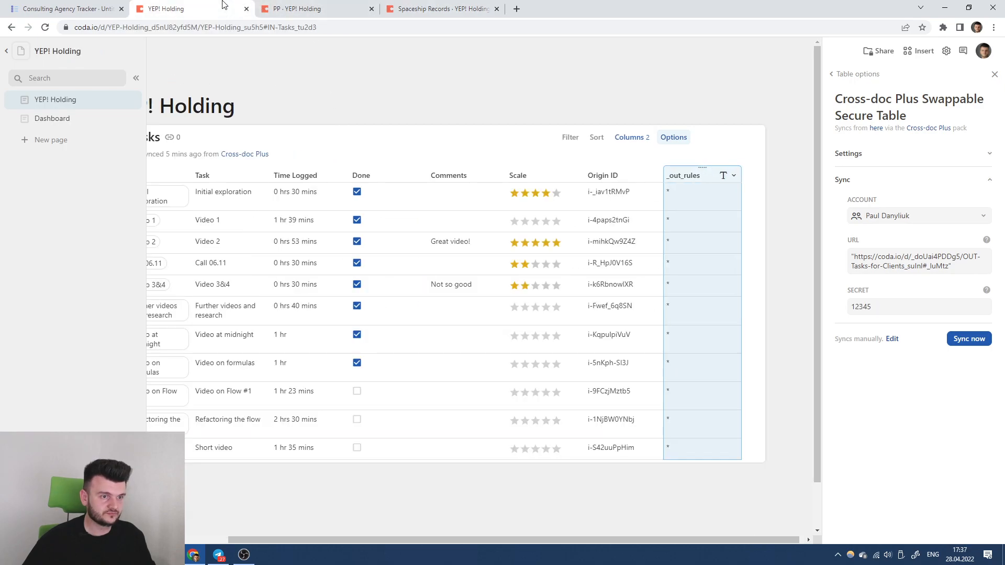
{"action": "left_click", "coordinate": [419, 8]}
{"action": "left_click", "coordinate": [752, 181]}
{"action": "type", "text": "=\""}
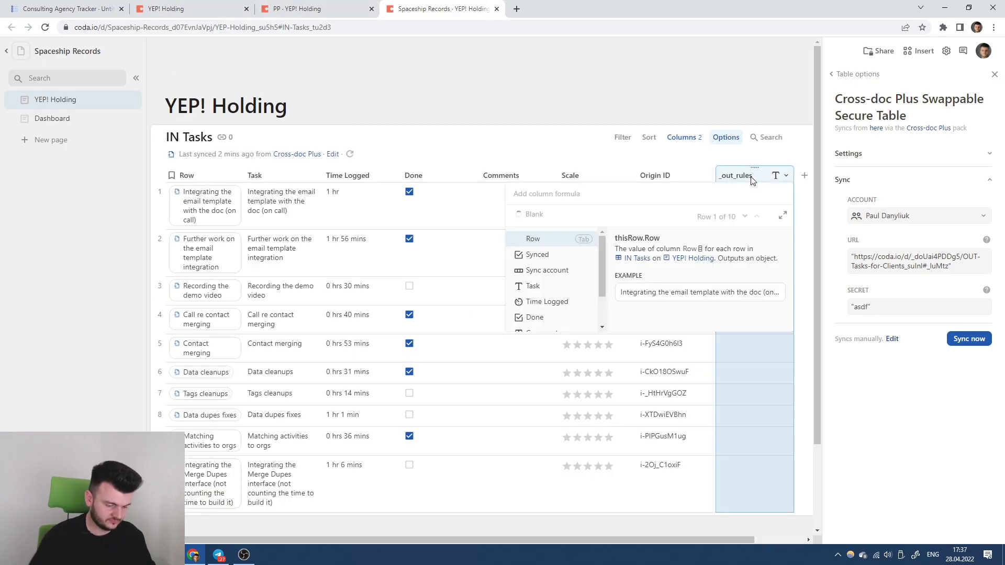
{"action": "key", "text": "Return"}
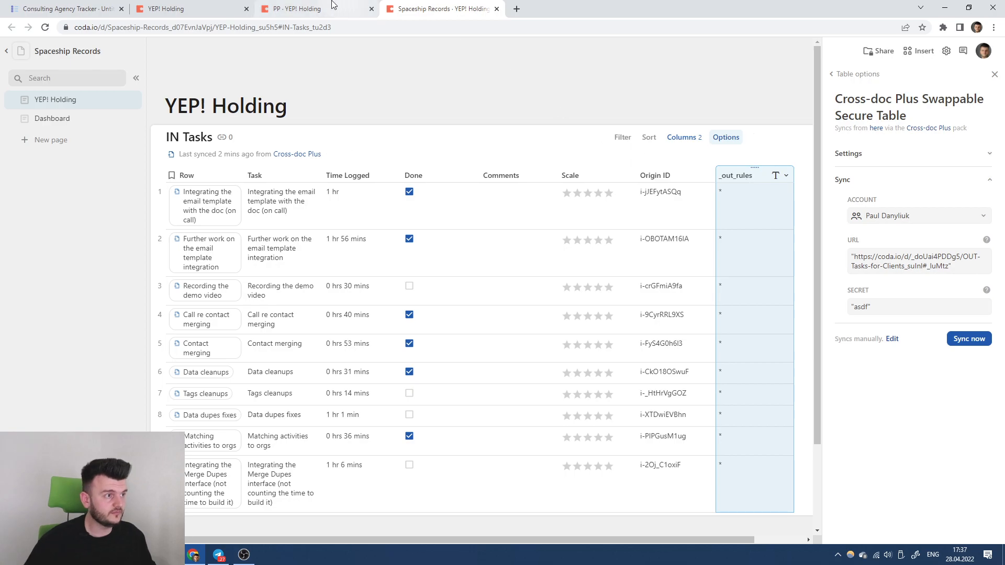
{"action": "left_click", "coordinate": [178, 8]}
Write the SELECT columns Task, Comments, Scale : scale, drop the ': text' annotation, and begin a FROM line.
{"action": "left_click", "coordinate": [98, 7]}
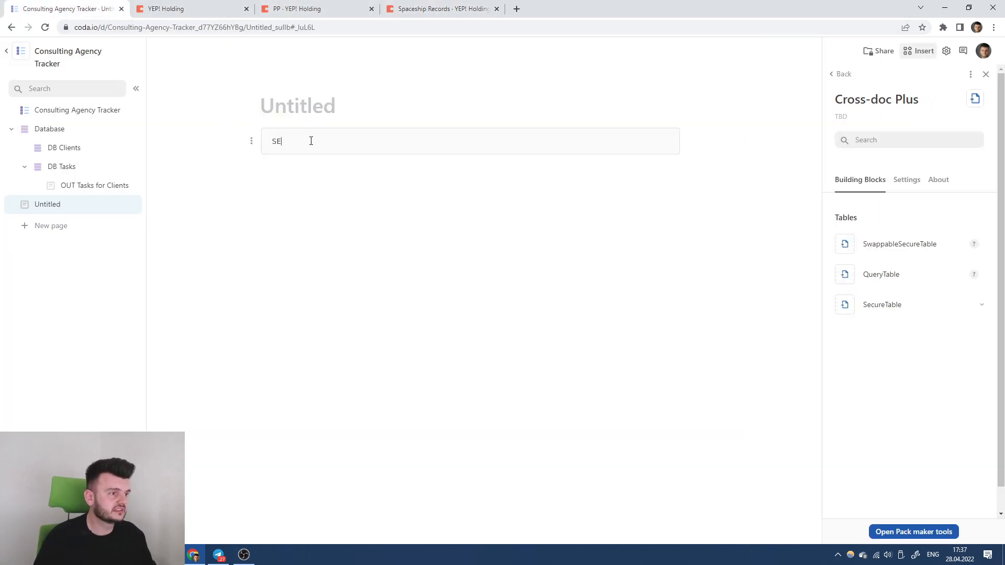
{"action": "type", "text": "T"}
{"action": "left_click", "coordinate": [302, 9]}
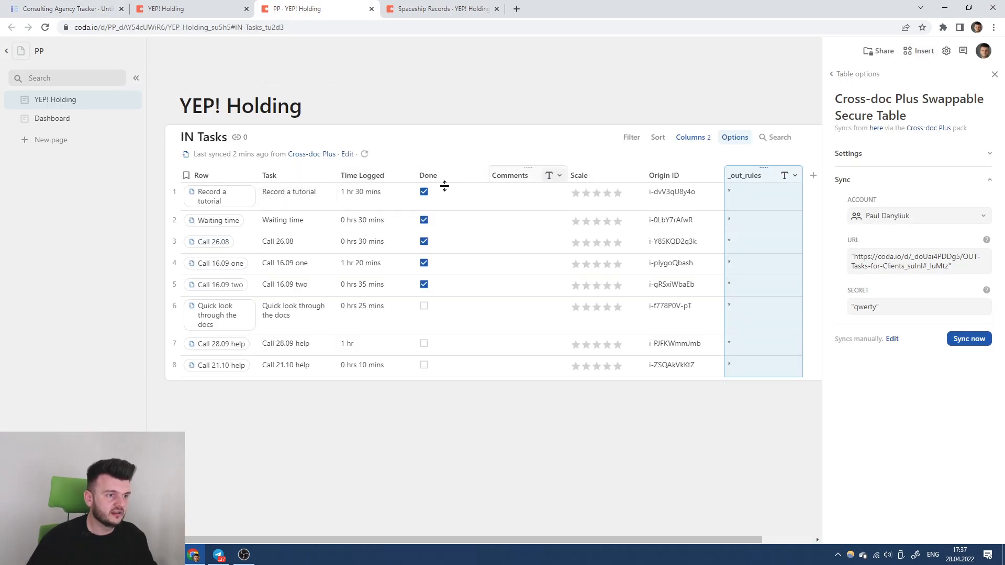
{"action": "left_click", "coordinate": [170, 6]}
{"action": "left_click", "coordinate": [100, 9]}
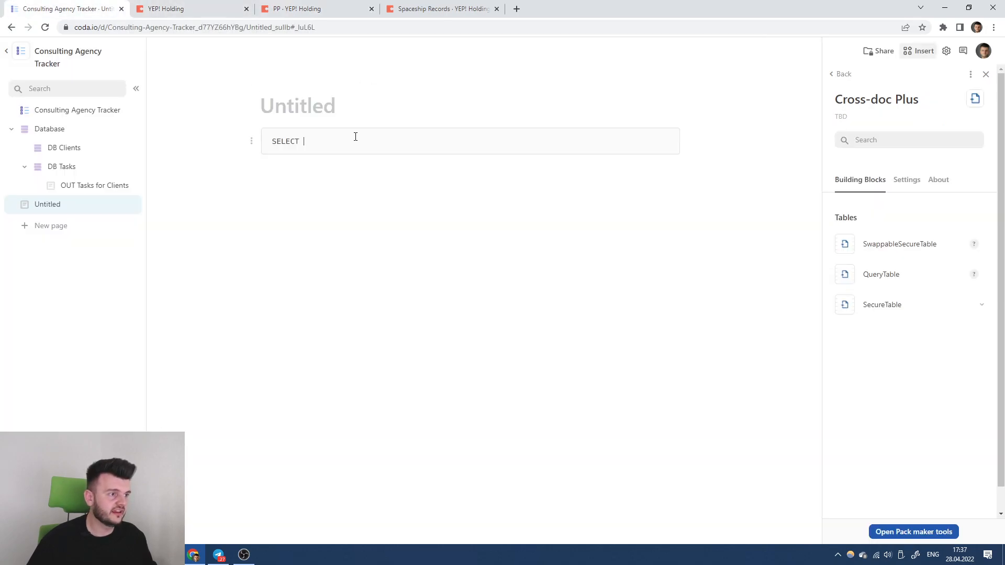
{"action": "type", "text": "ask"}
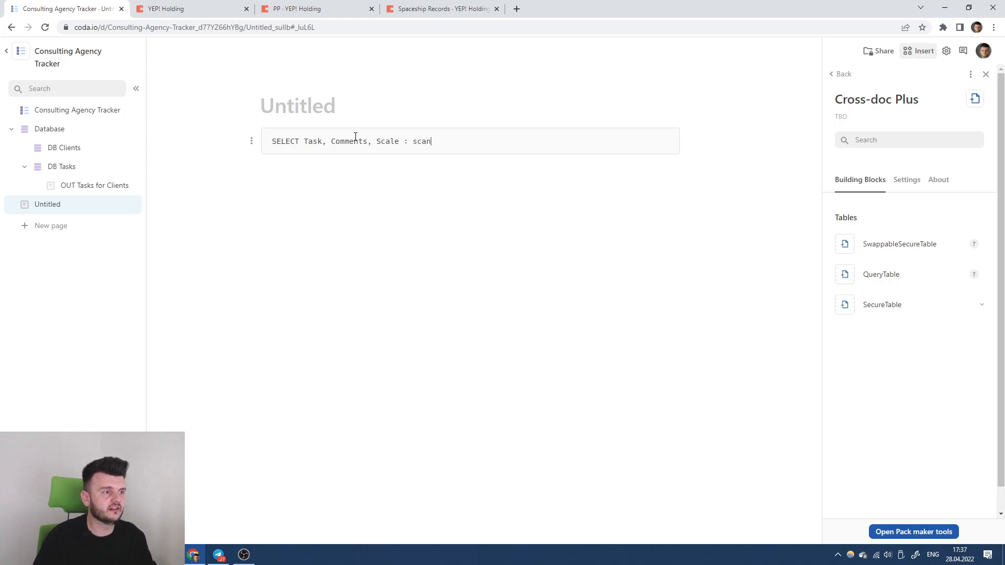
{"action": "type", "text": ": t"}
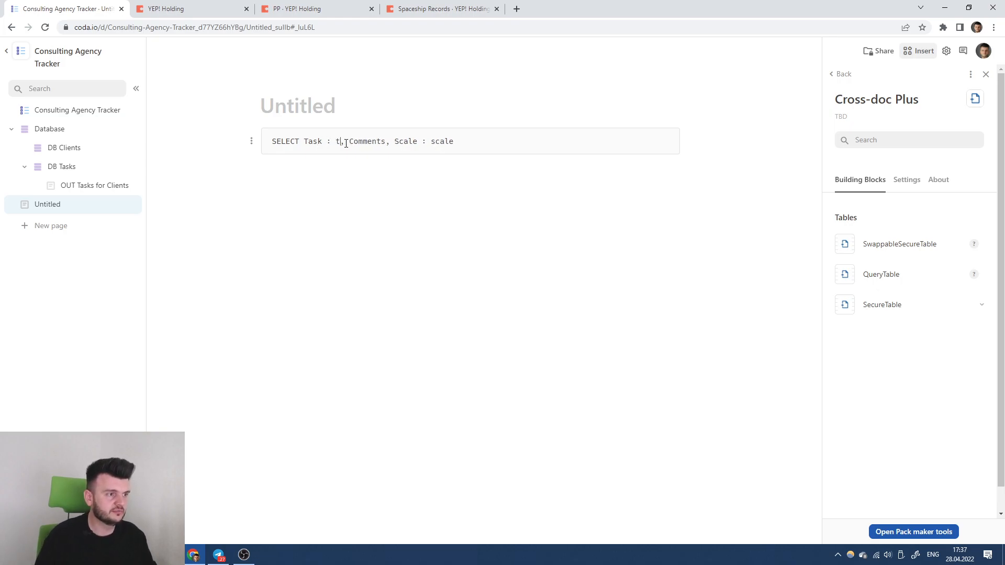
{"action": "type", "text": "ext"}
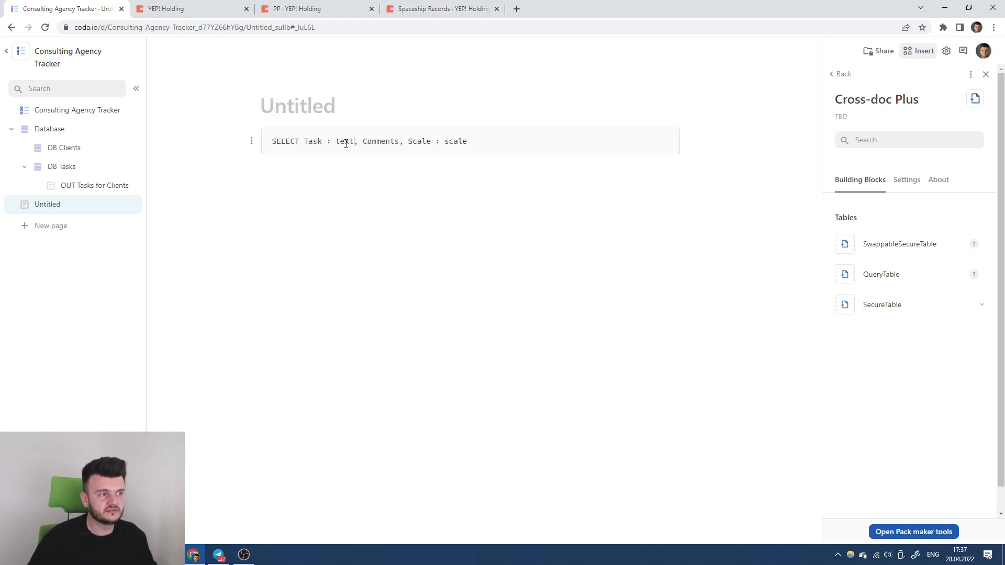
{"action": "left_click", "coordinate": [322, 139], "text": "shift"}
{"action": "key", "text": "BackSpace"}
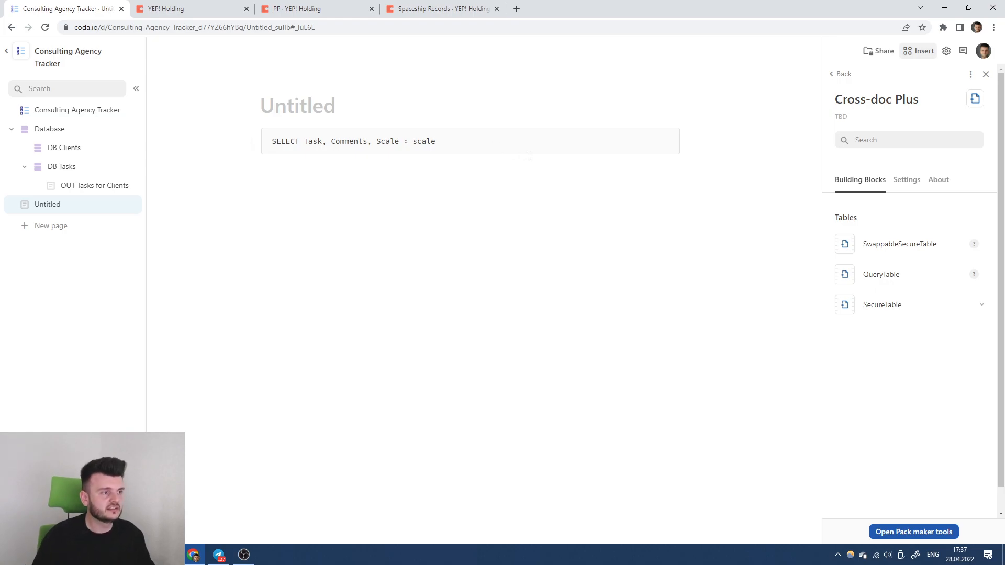
{"action": "key", "text": "Return"}
{"action": "type", "text": "FROM"}
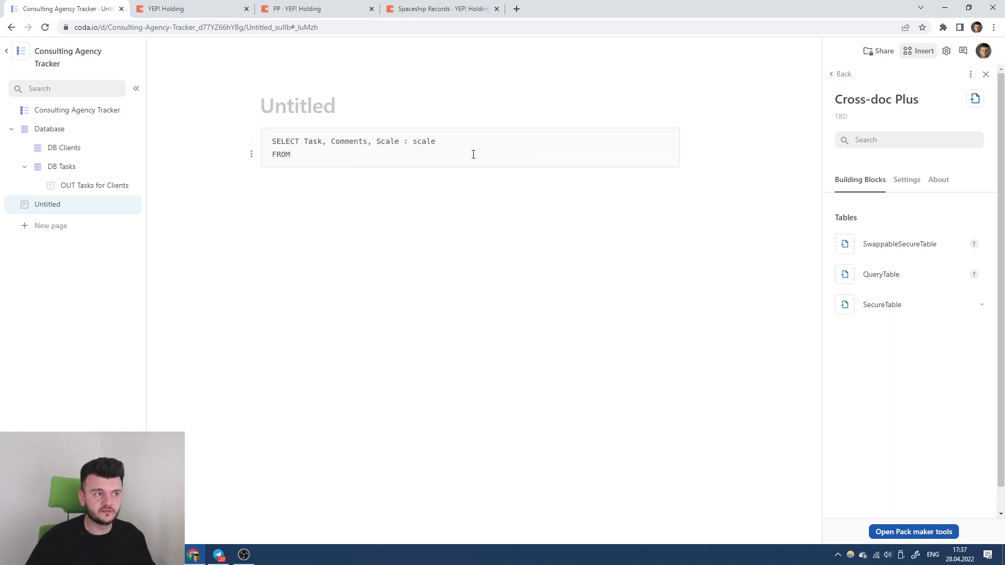
{"action": "left_click", "coordinate": [173, 6]}
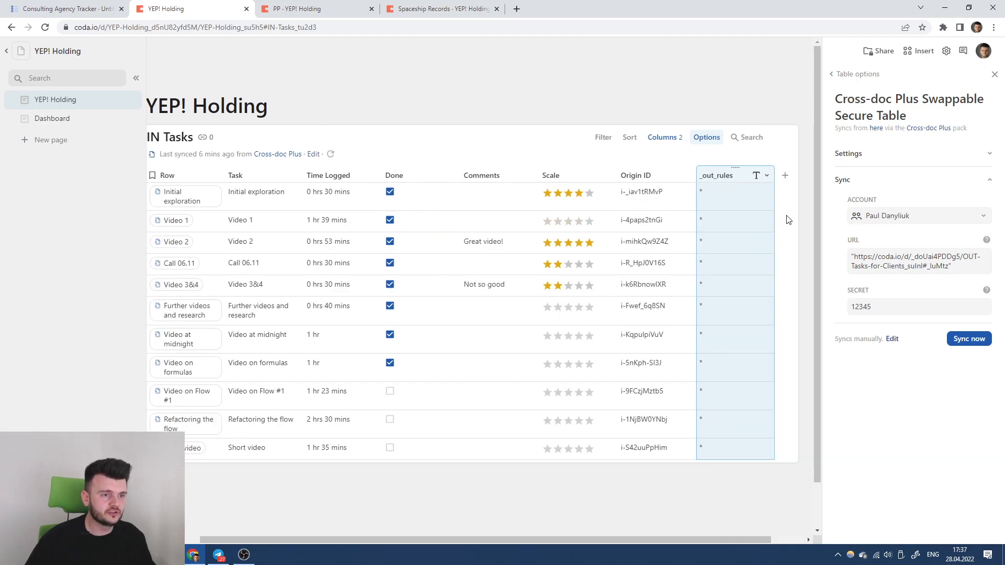
In YEP! Holding, paste a view of IN Tasks below it and title it OUT Tasks.
{"action": "left_click", "coordinate": [994, 74]}
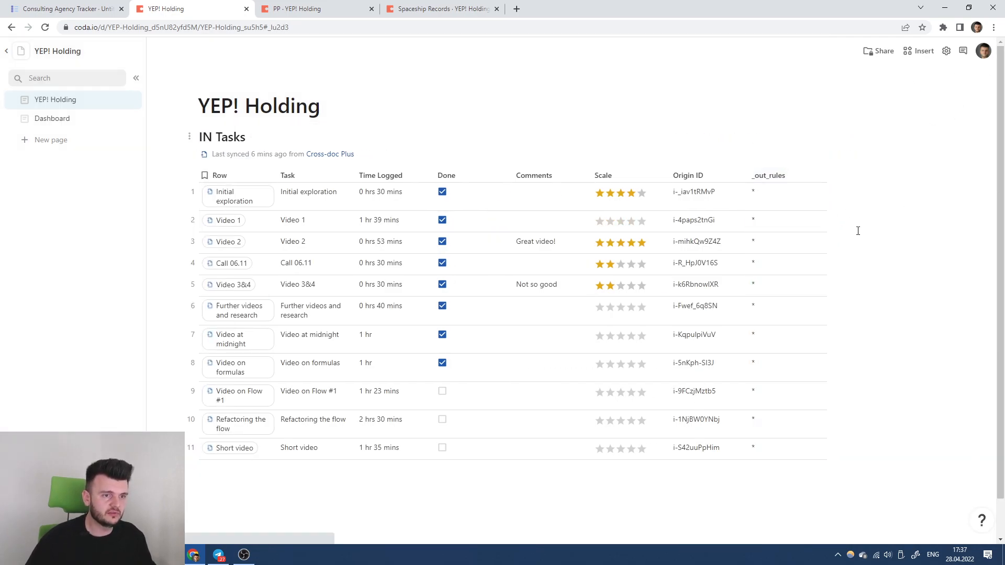
{"action": "scroll", "coordinate": [724, 302], "scroll_direction": "down", "scroll_amount": 1}
{"action": "left_click", "coordinate": [402, 461]}
{"action": "key", "text": "ctrl+v"}
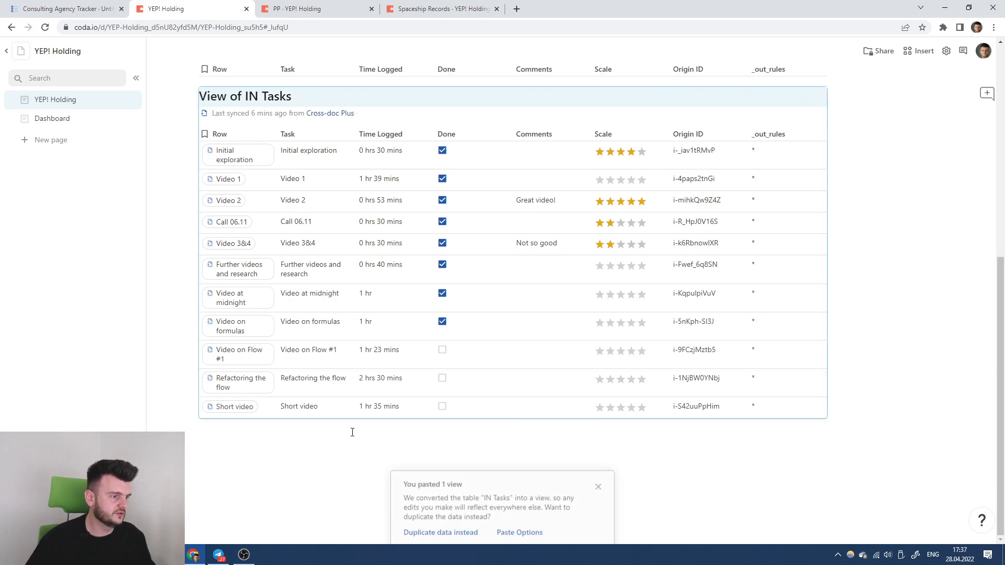
{"action": "scroll", "coordinate": [330, 400], "scroll_direction": "up", "scroll_amount": 1}
{"action": "triple_click", "coordinate": [244, 258]}
{"action": "type", "text": "OU"}
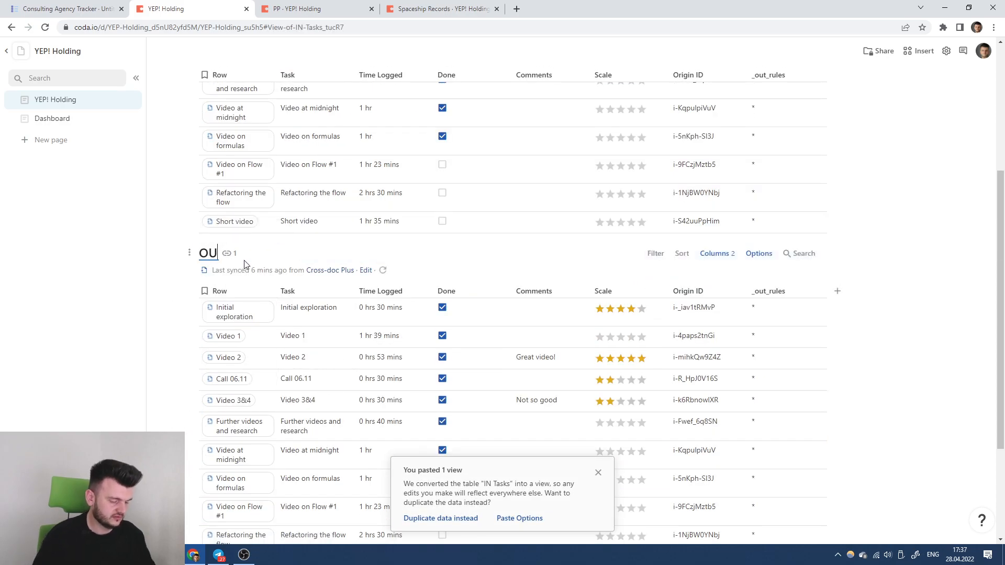
{"action": "type", "text": "T Tasks"}
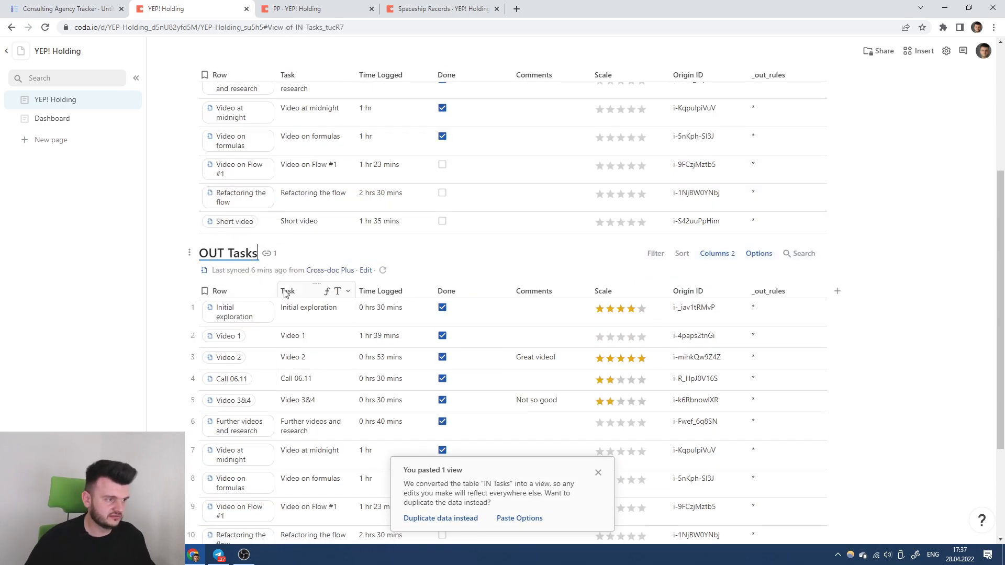
{"action": "left_click", "coordinate": [307, 287]}
{"action": "scroll", "coordinate": [306, 285], "scroll_direction": "up", "scroll_amount": 1}
In the PP doc, paste an IN Tasks view below the table and title it OUT Tasks.
{"action": "left_click", "coordinate": [327, 9]}
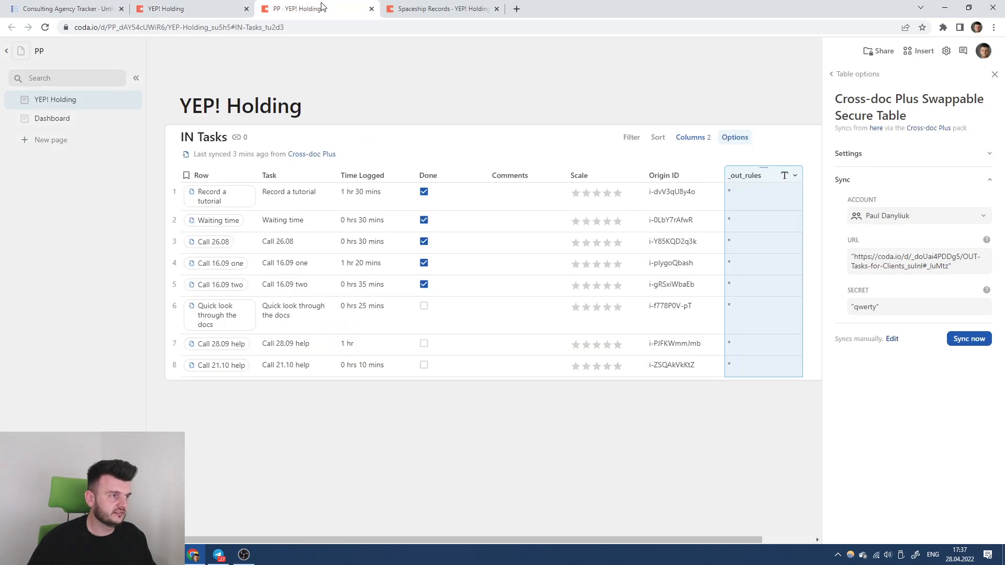
{"action": "left_click", "coordinate": [158, 164]}
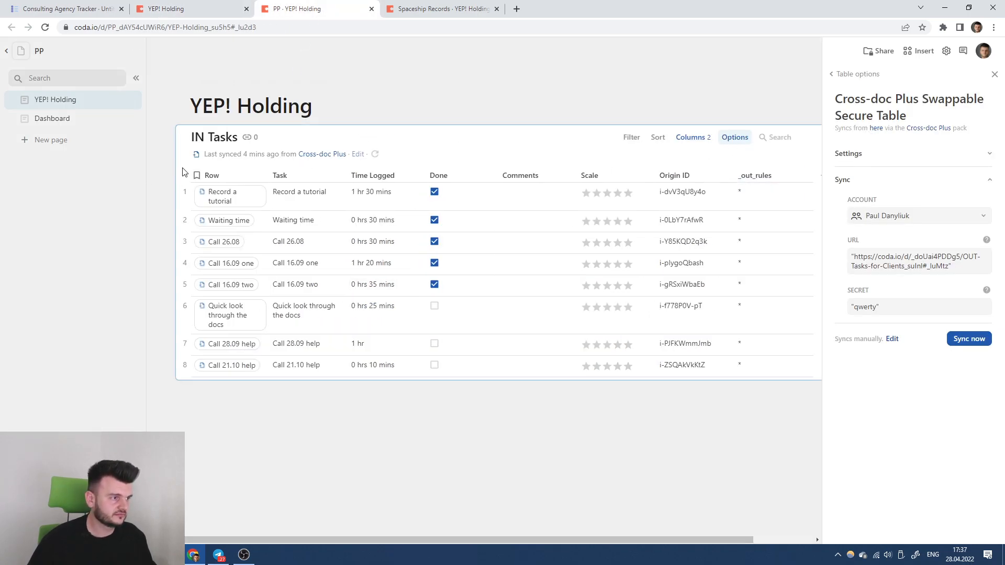
{"action": "left_click", "coordinate": [223, 387]}
{"action": "key", "text": "ctrl+v"}
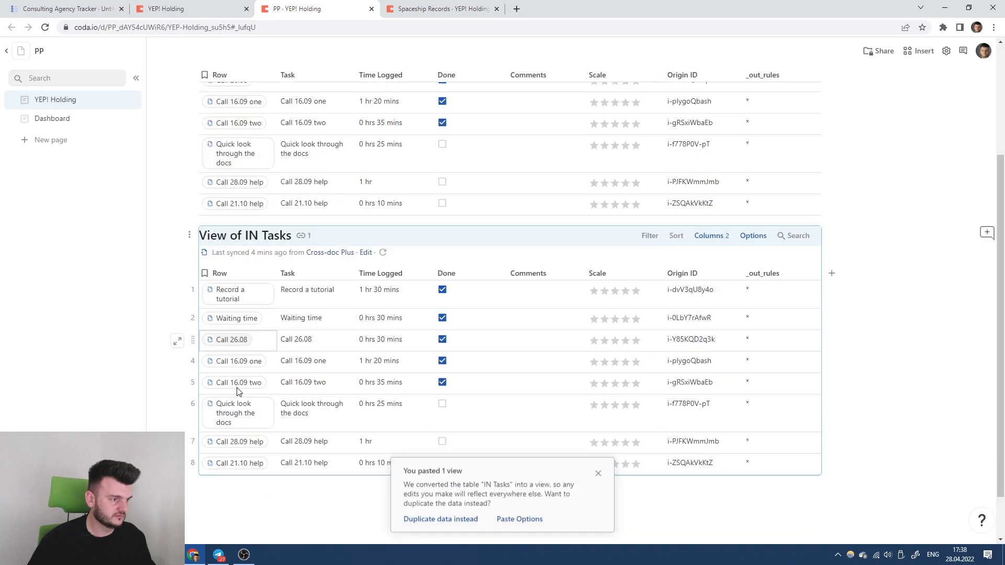
{"action": "triple_click", "coordinate": [245, 195]}
{"action": "type", "text": "OUT Tasks"}
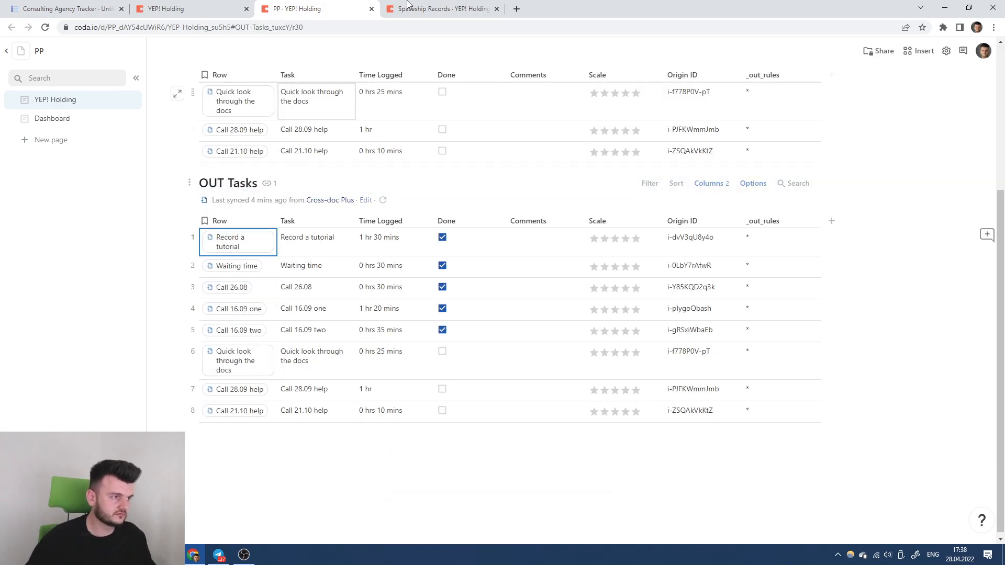
Add an OUT Tasks view in Spaceship Records, then select YEP! Holding's doc ID in its address.
{"action": "key", "text": "ctrl+Tab"}
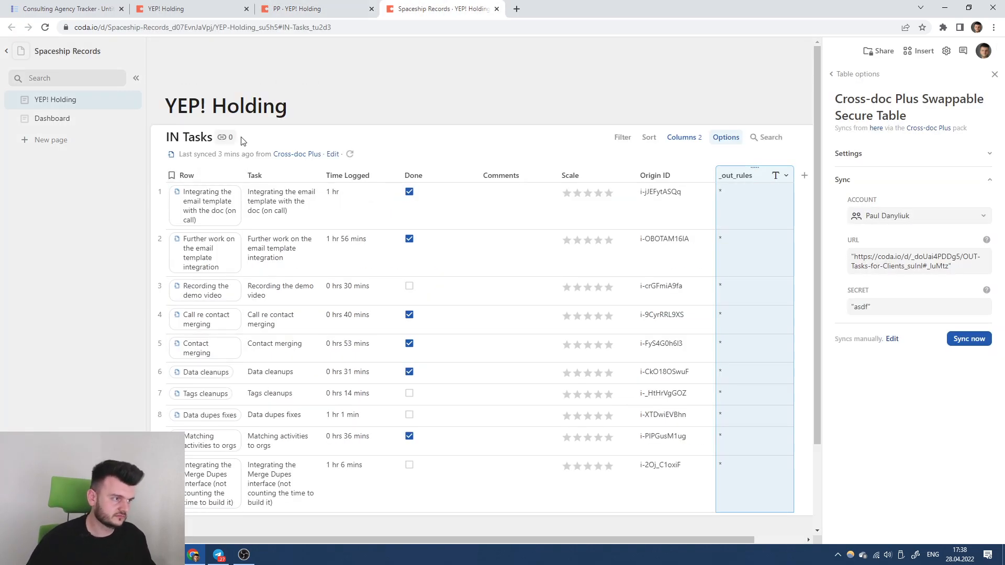
{"action": "scroll", "coordinate": [233, 398], "scroll_direction": "down", "scroll_amount": 2}
{"action": "left_click", "coordinate": [224, 453]}
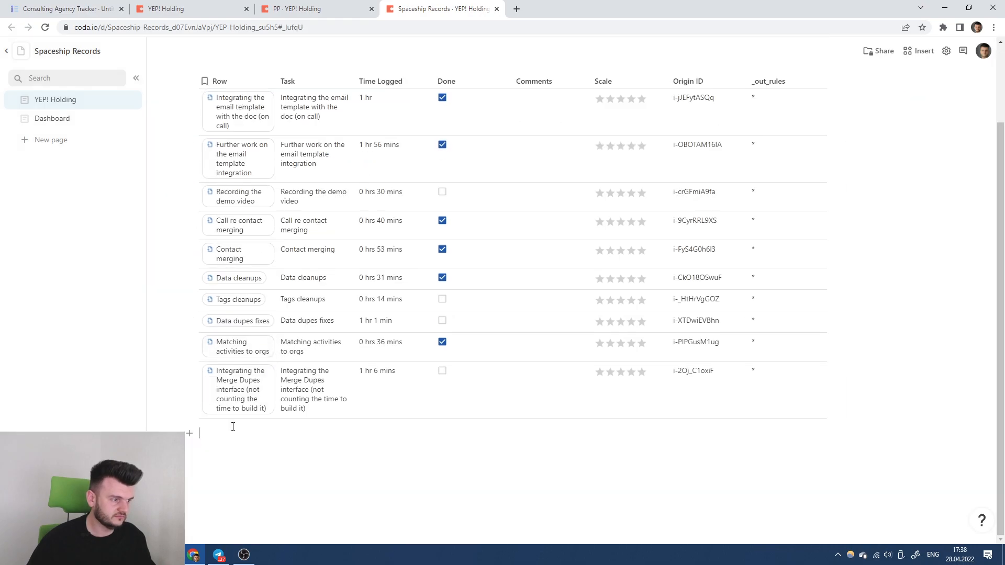
{"action": "key", "text": "ctrl+v"}
{"action": "triple_click", "coordinate": [231, 122]}
{"action": "type", "text": "OUT Tasks"}
{"action": "key", "text": "Return"}
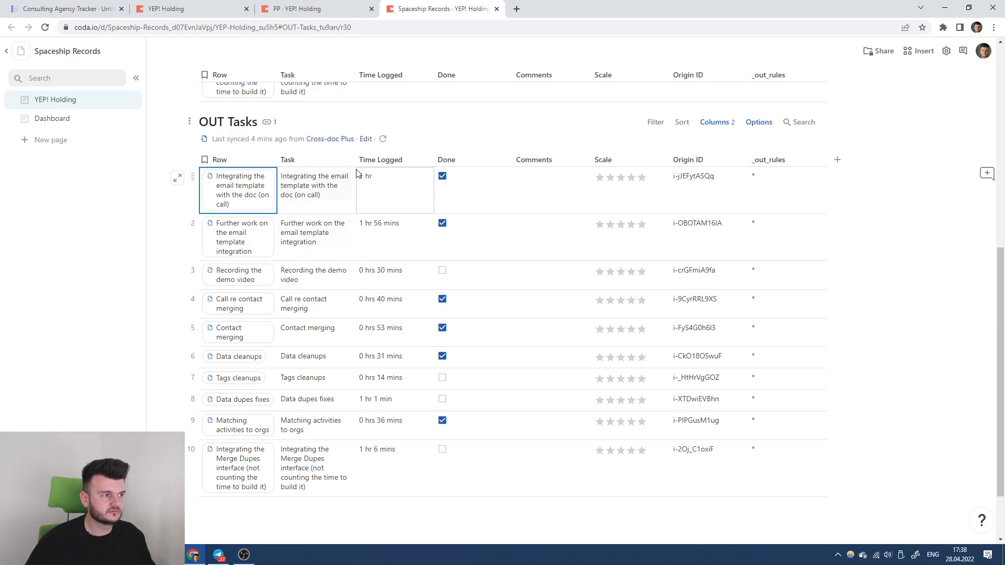
{"action": "left_click", "coordinate": [192, 6]}
{"action": "left_click_drag", "start_coordinate": [157, 27], "coordinate": [178, 27]}
Add YEP! Holding's doc ID and OUT Tasks view ID as the first FROM source.
{"action": "key", "text": "ctrl+c"}
{"action": "left_click", "coordinate": [79, 9]}
{"action": "key", "text": "ctrl+v"}
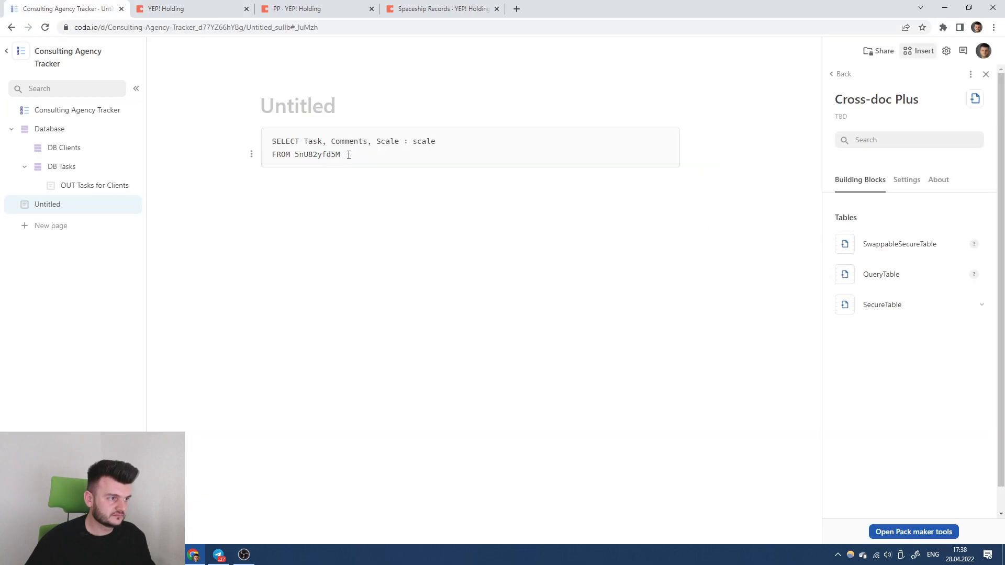
{"action": "left_click", "coordinate": [295, 8]}
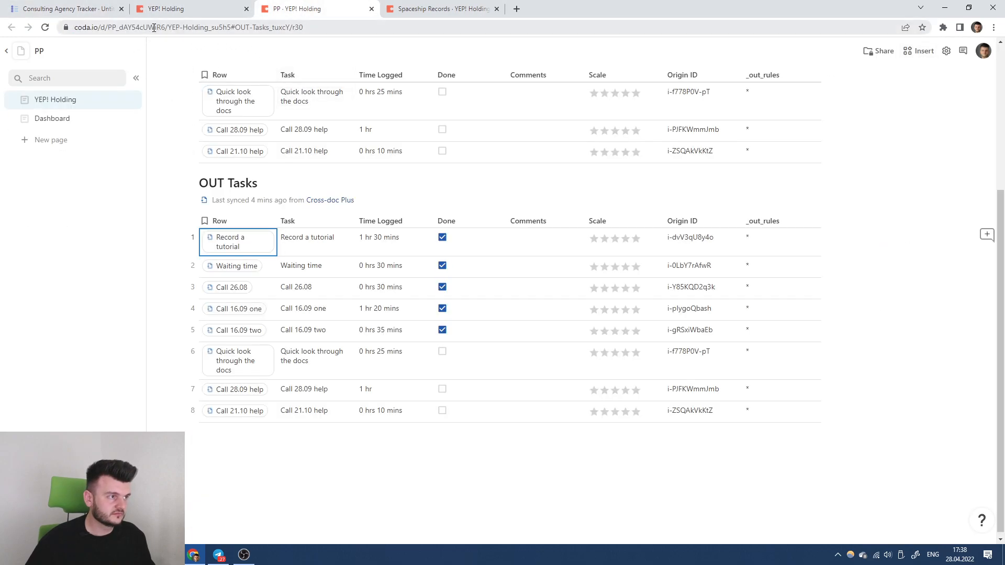
{"action": "left_click_drag", "start_coordinate": [128, 26], "coordinate": [164, 30]}
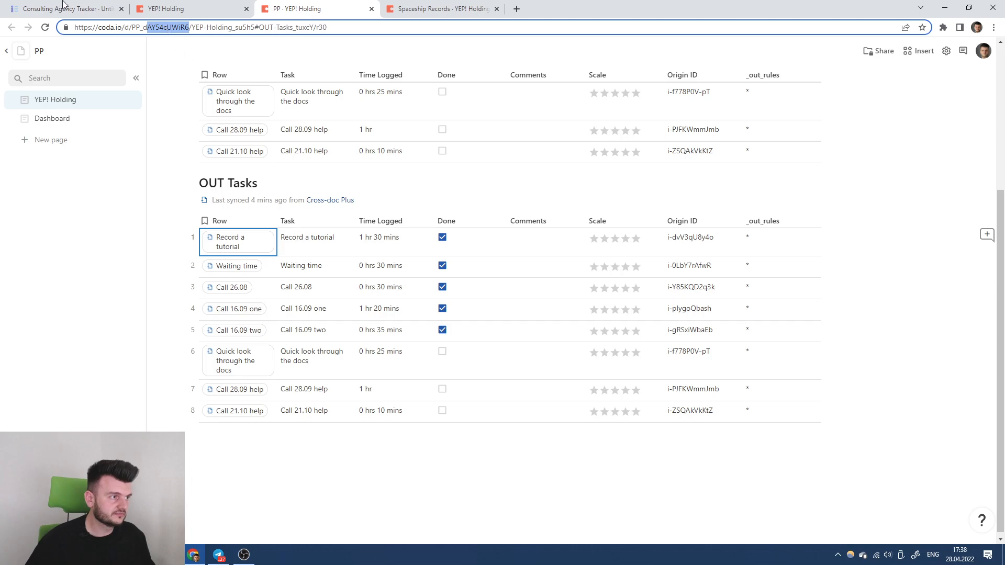
{"action": "left_click", "coordinate": [82, 8]}
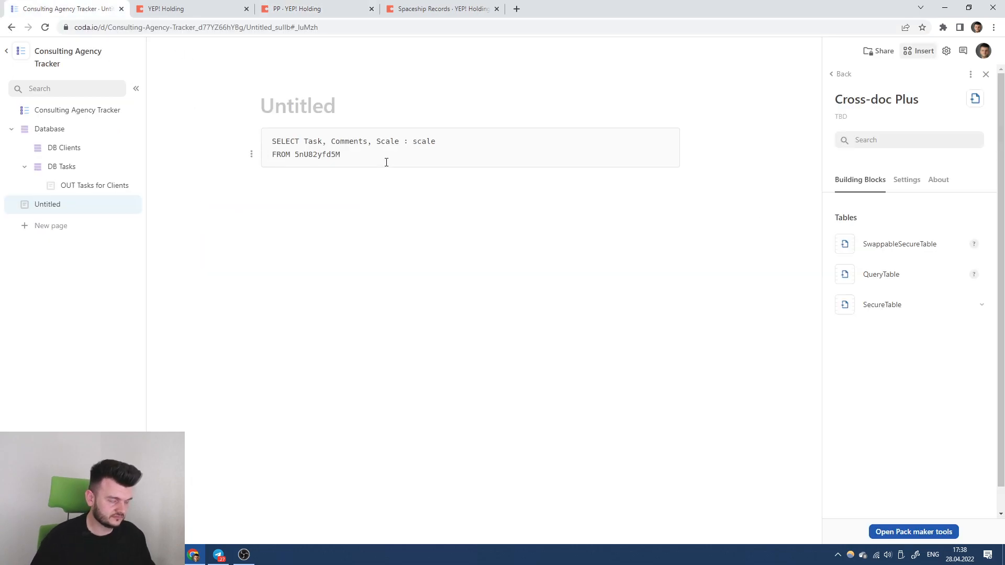
{"action": "left_click", "coordinate": [212, 8]}
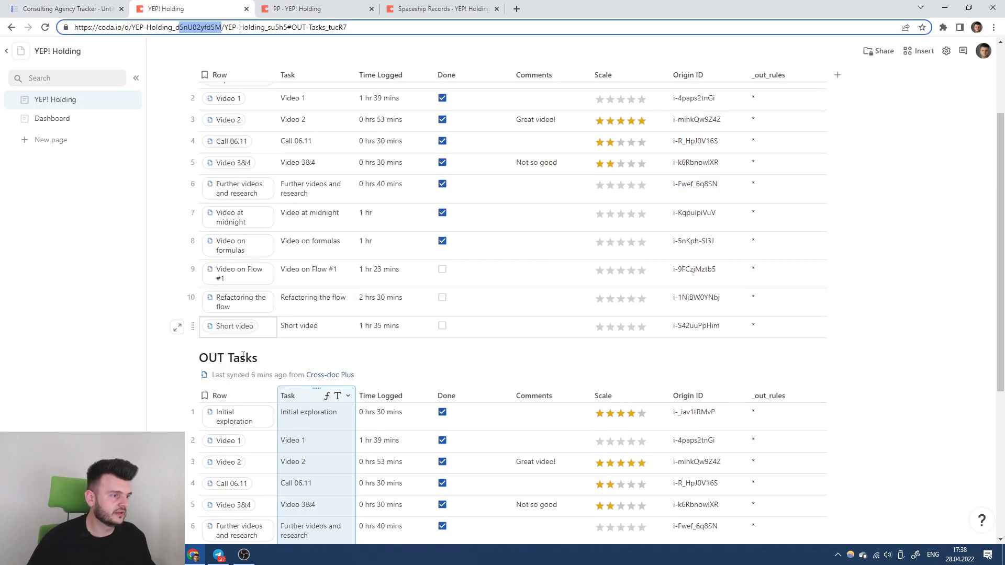
{"action": "left_click", "coordinate": [192, 359]}
{"action": "left_click", "coordinate": [140, 409]}
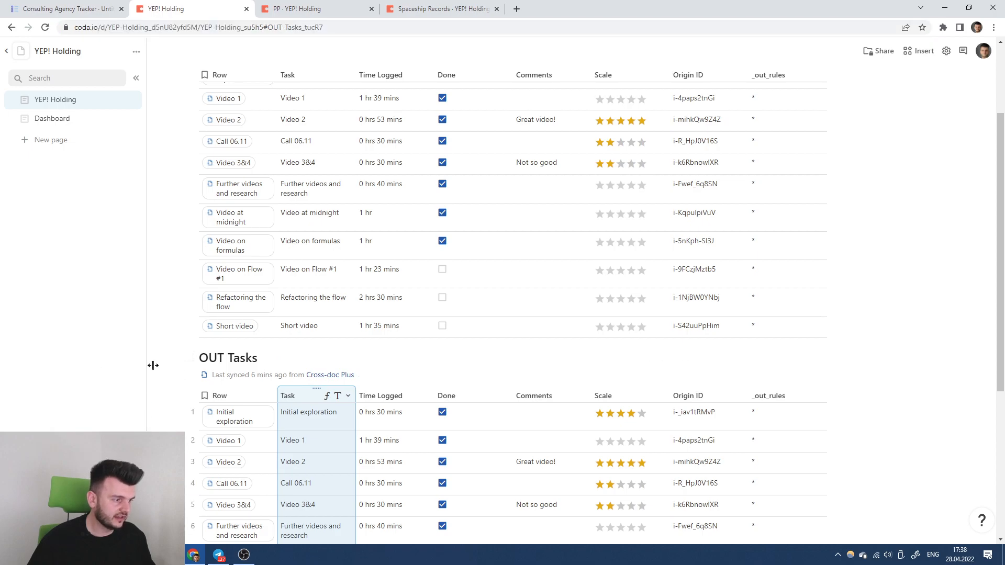
{"action": "left_click", "coordinate": [68, 9]}
{"action": "type", "text": "/"}
{"action": "key", "text": "ctrl+v"}
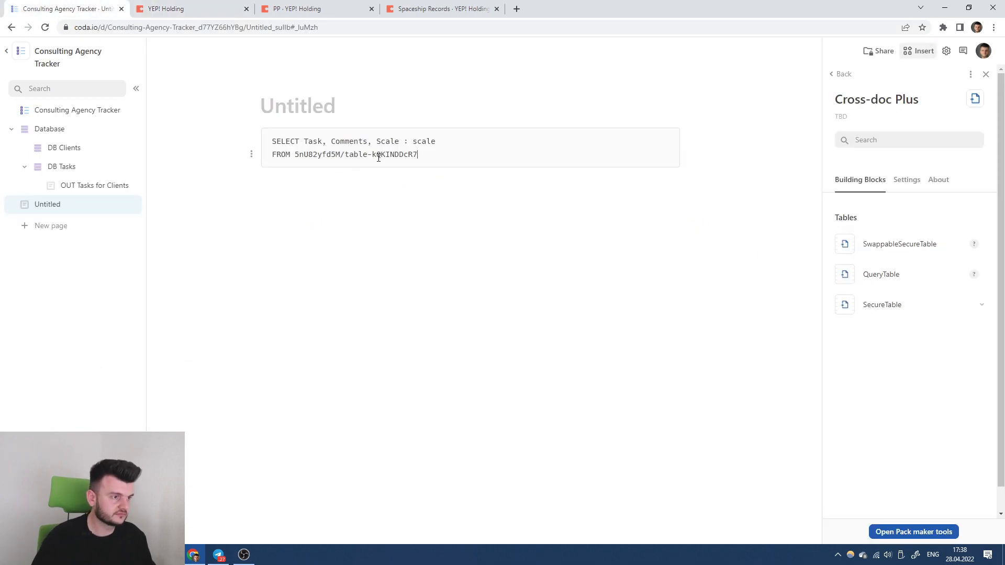
{"action": "type", "text": ","}
{"action": "key", "text": "Return"}
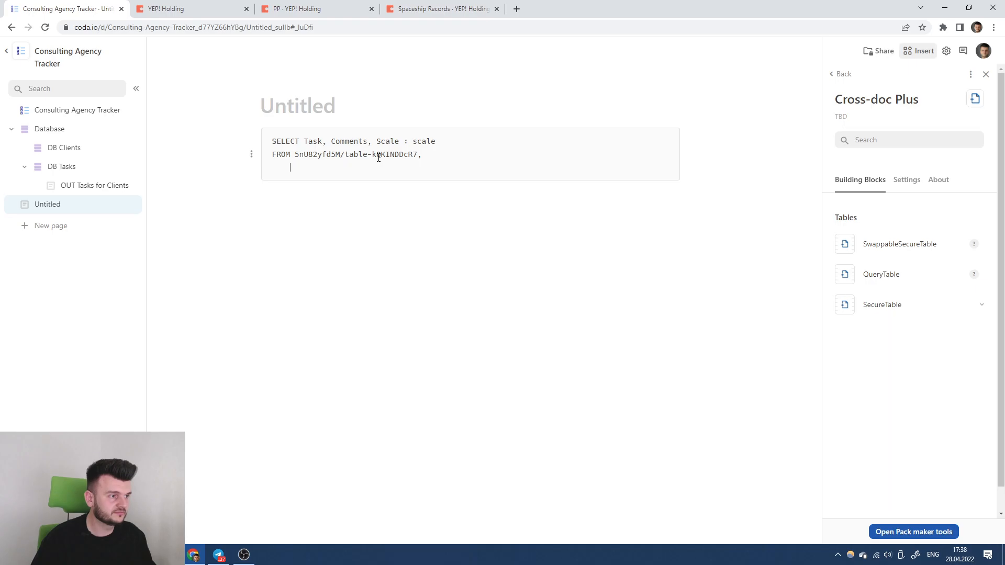
Add the PP doc ID and its OUT Tasks view ID as the second FROM source.
{"action": "left_click", "coordinate": [230, 9]}
{"action": "left_click", "coordinate": [275, 11]}
{"action": "left_click_drag", "start_coordinate": [147, 27], "coordinate": [185, 25]}
{"action": "key", "text": "ctrl+c"}
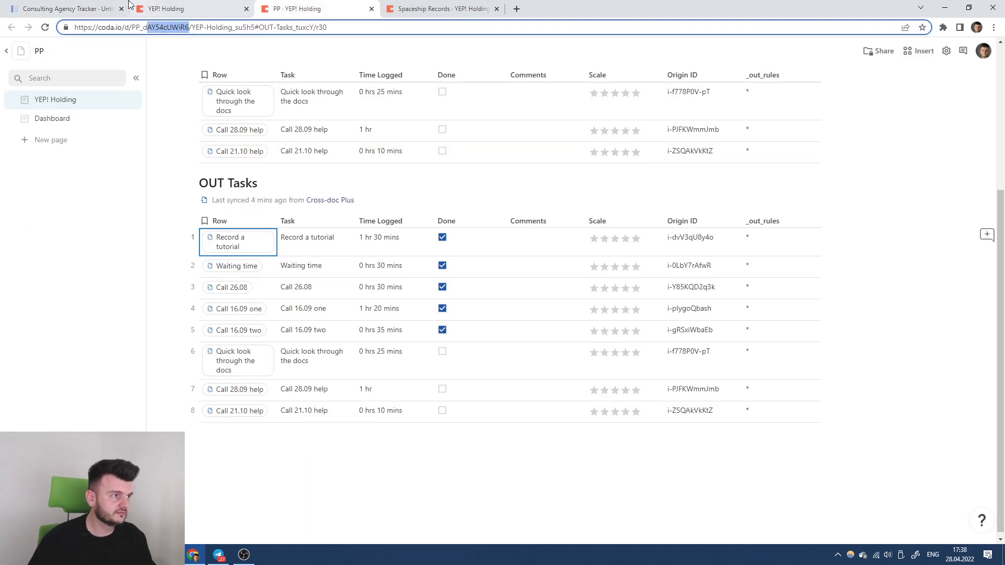
{"action": "left_click", "coordinate": [84, 9]}
{"action": "key", "text": "ctrl+v"}
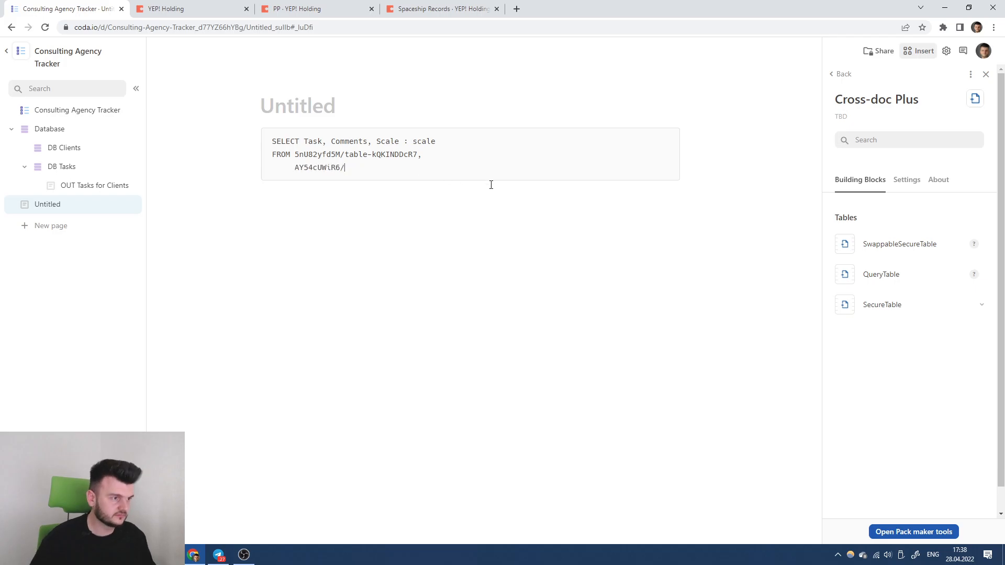
{"action": "left_click", "coordinate": [293, 9]}
{"action": "left_click", "coordinate": [190, 182]}
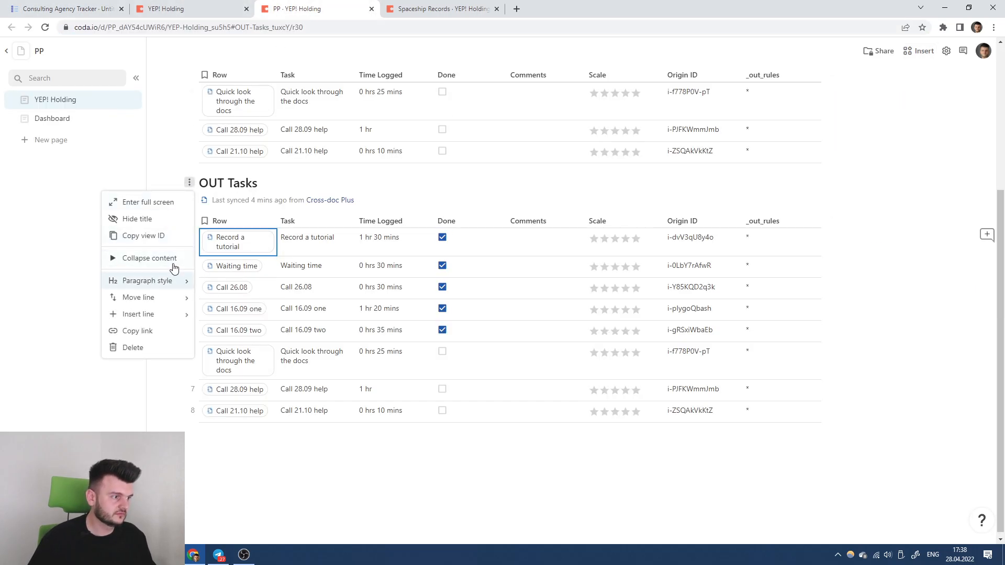
{"action": "left_click", "coordinate": [159, 235]}
{"action": "left_click", "coordinate": [100, 8]}
{"action": "key", "text": "ctrl+v"}
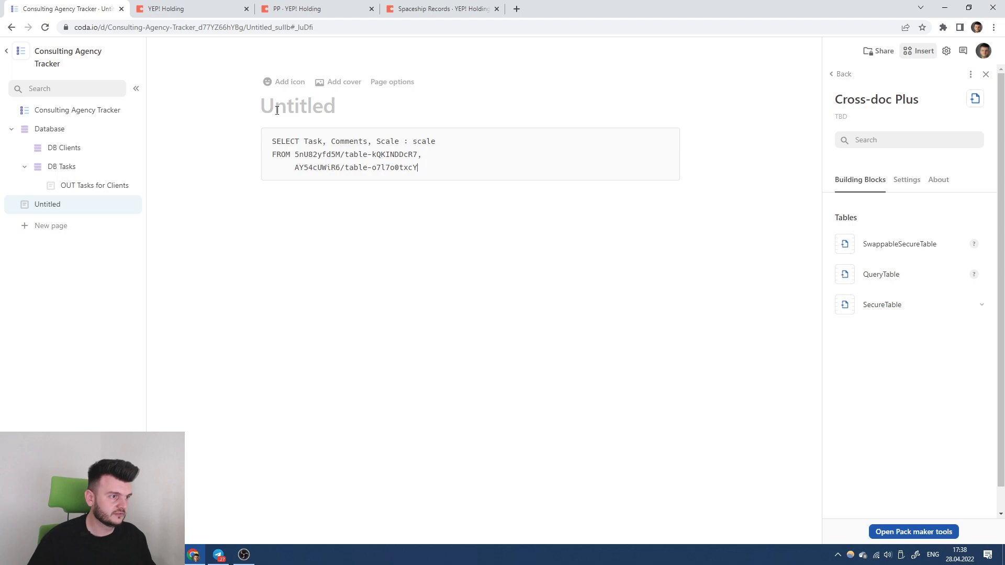
{"action": "type", "text": ","}
{"action": "key", "text": "Return"}
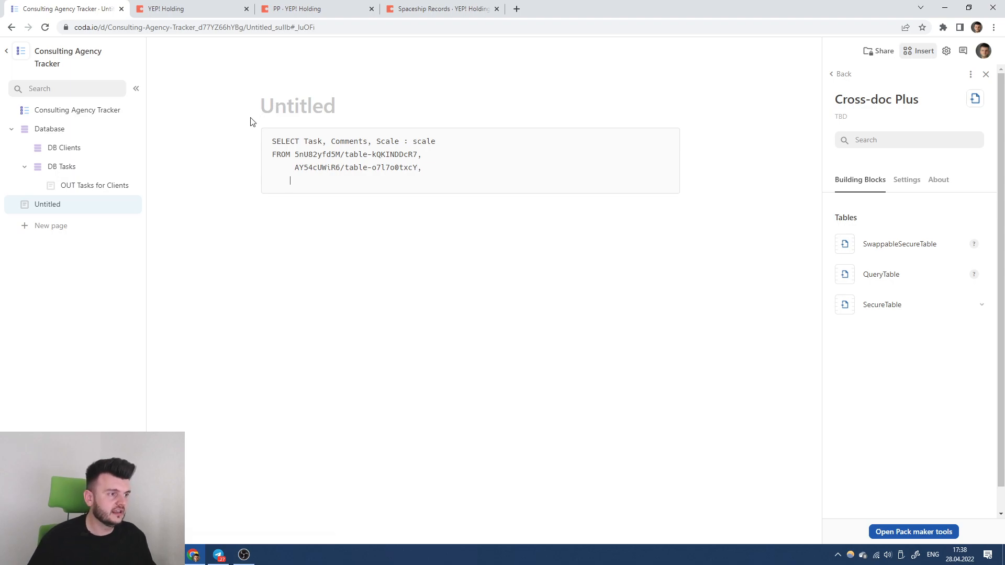
Add the Spaceship Records doc ID and its OUT Tasks table ID as the third FROM source.
{"action": "left_click", "coordinate": [308, 6]}
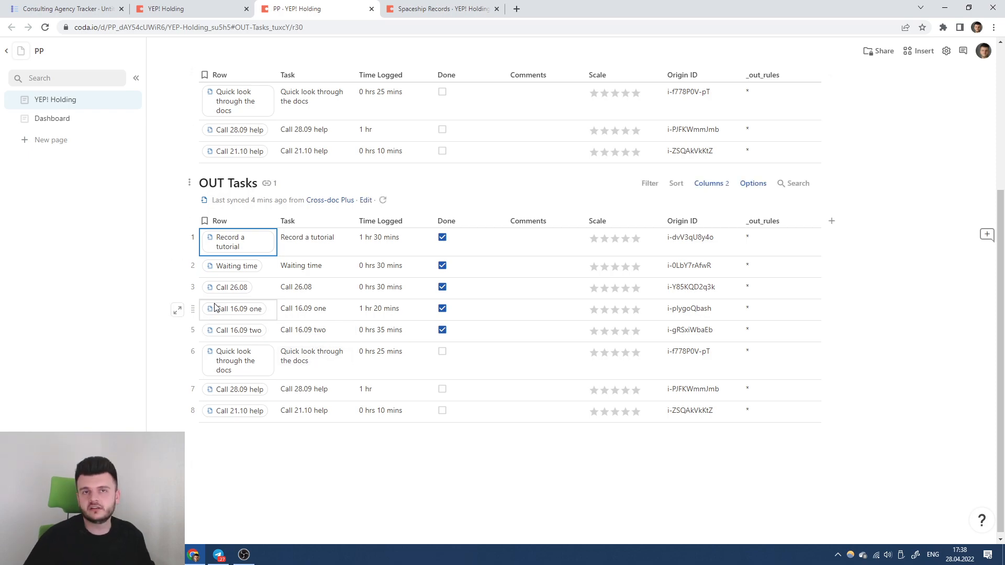
{"action": "left_click", "coordinate": [385, 6]}
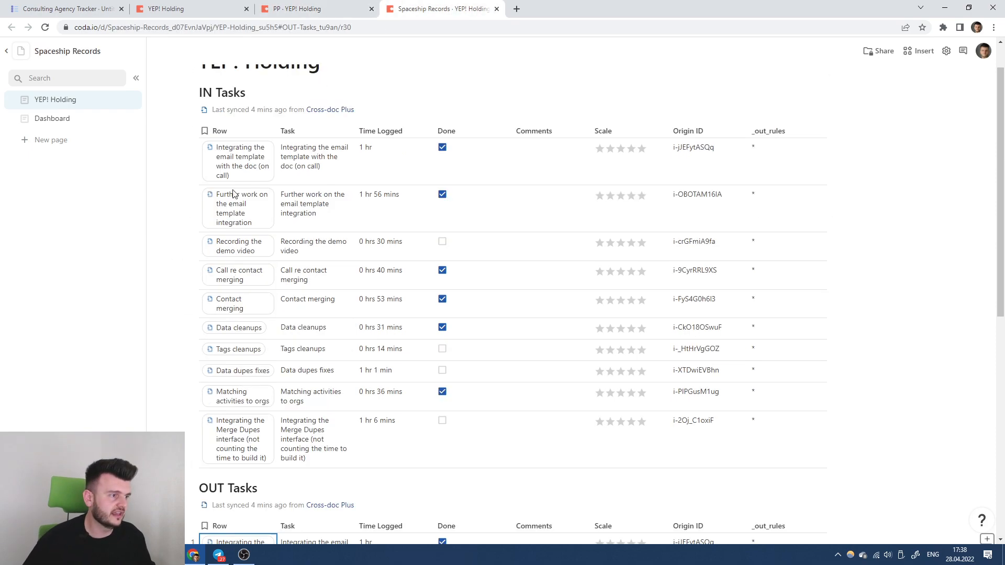
{"action": "left_click", "coordinate": [179, 28]}
{"action": "left_click_drag", "start_coordinate": [178, 27], "coordinate": [214, 27]}
{"action": "left_click", "coordinate": [22, 6]}
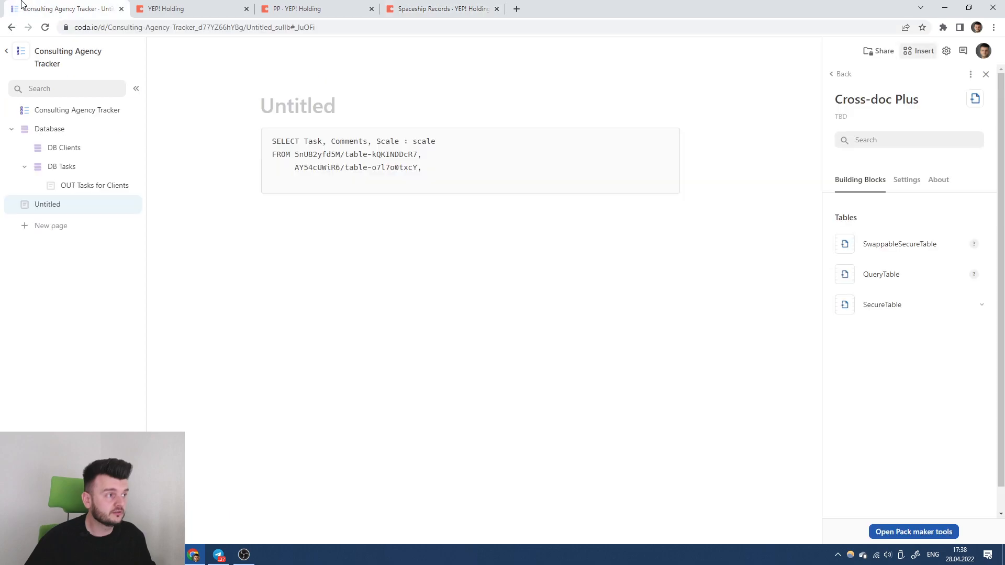
{"action": "key", "text": "ctrl+v"}
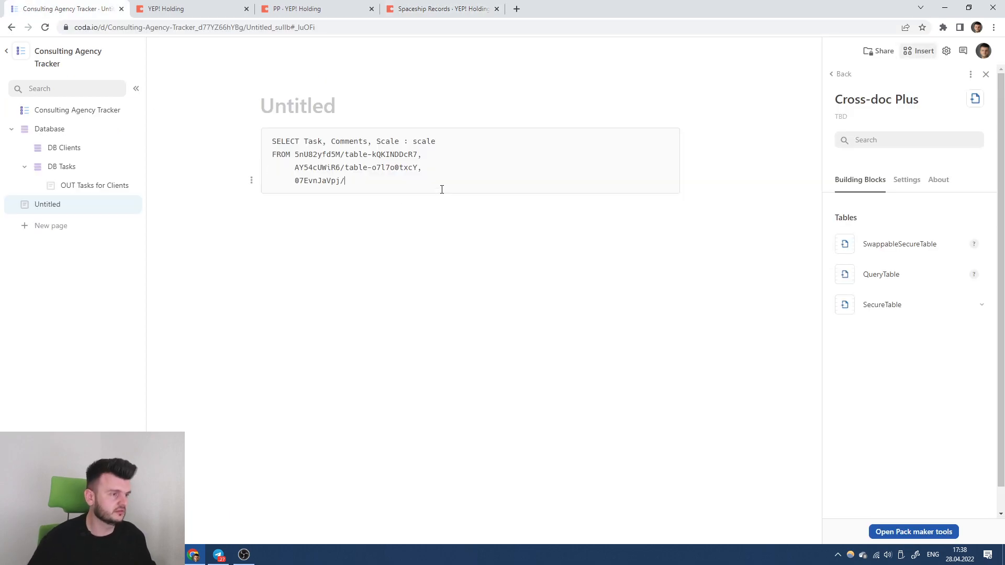
{"action": "left_click", "coordinate": [296, 8]}
{"action": "left_click", "coordinate": [419, 9]}
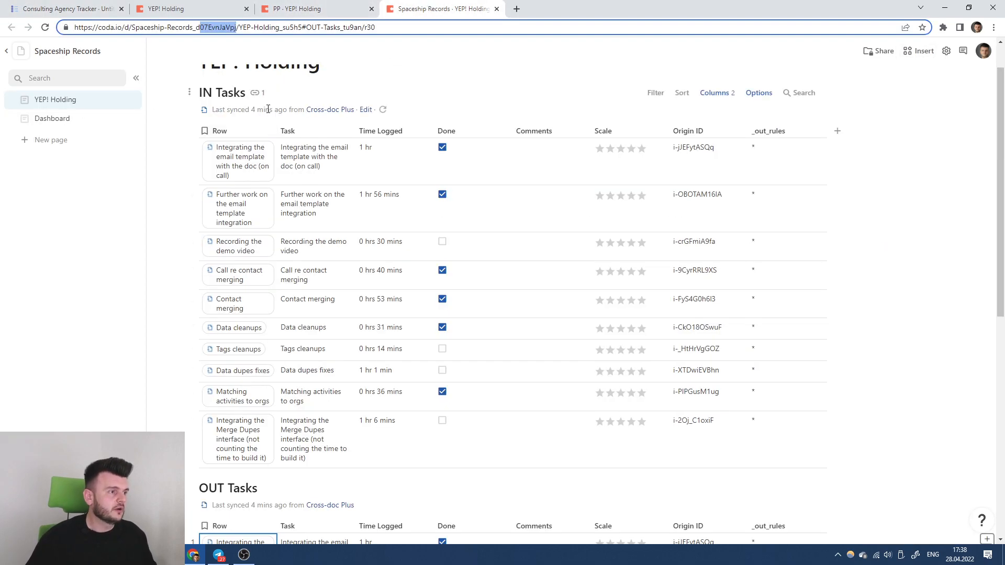
{"action": "scroll", "coordinate": [268, 109], "scroll_direction": "down", "scroll_amount": 4}
{"action": "left_click", "coordinate": [189, 278]}
{"action": "left_click", "coordinate": [161, 336]}
{"action": "left_click", "coordinate": [68, 8]}
{"action": "key", "text": "ctrl+v"}
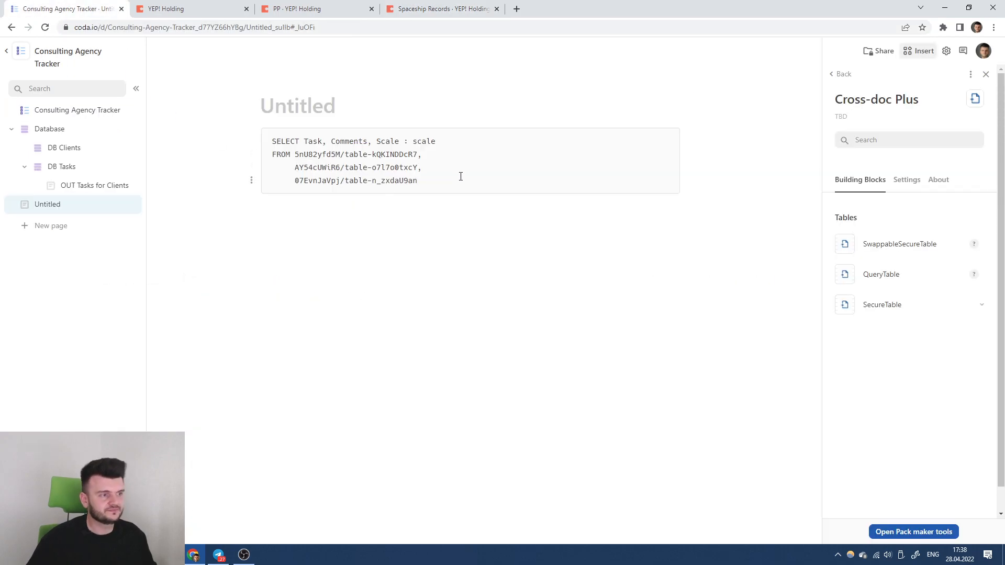
{"action": "key", "text": "Return"}
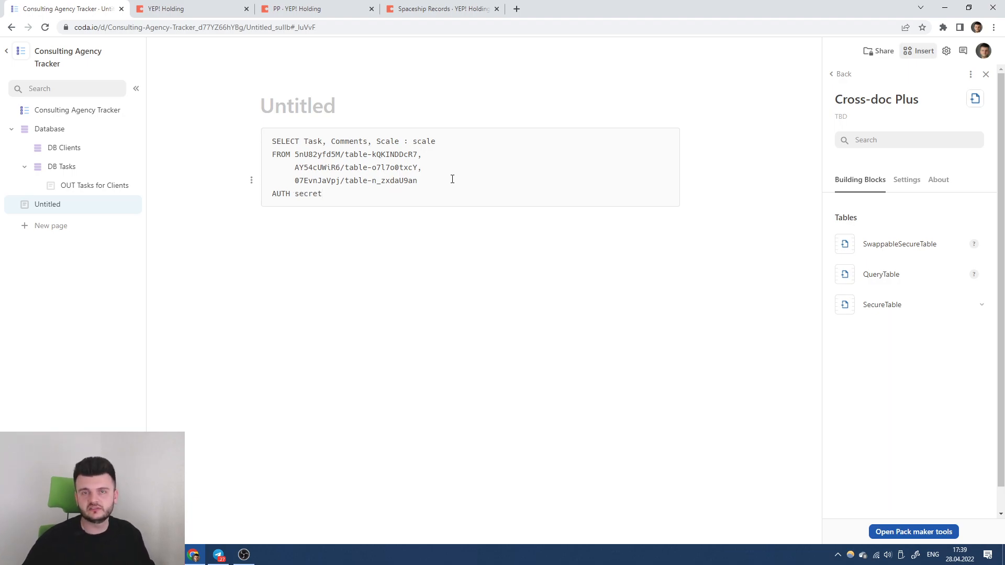
Check YEP! Holding's tables and review the query's AUTH secret line.
{"action": "left_click", "coordinate": [199, 9]}
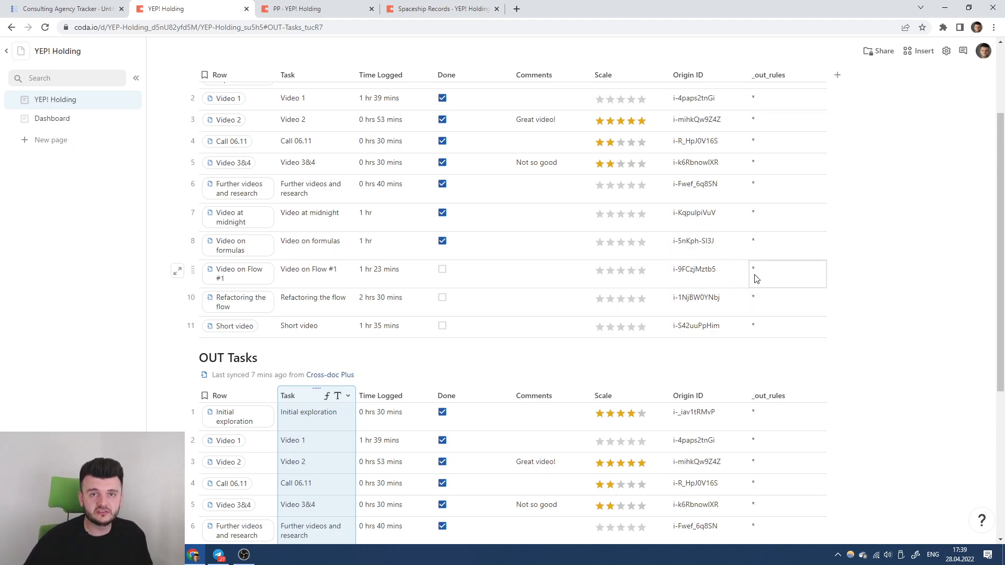
{"action": "left_click", "coordinate": [63, 9]}
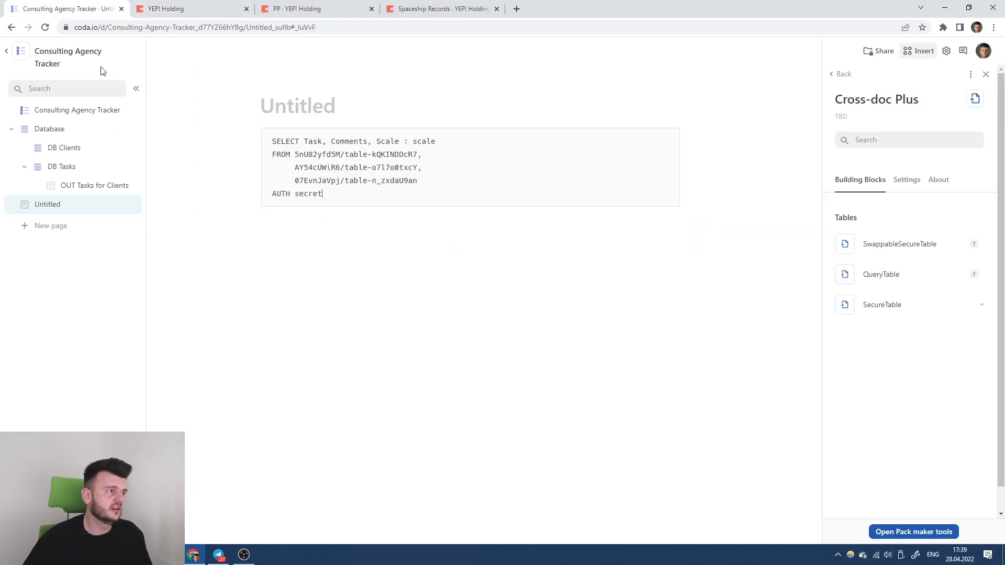
{"action": "left_click_drag", "start_coordinate": [333, 196], "coordinate": [254, 138]}
{"action": "left_click", "coordinate": [300, 212]}
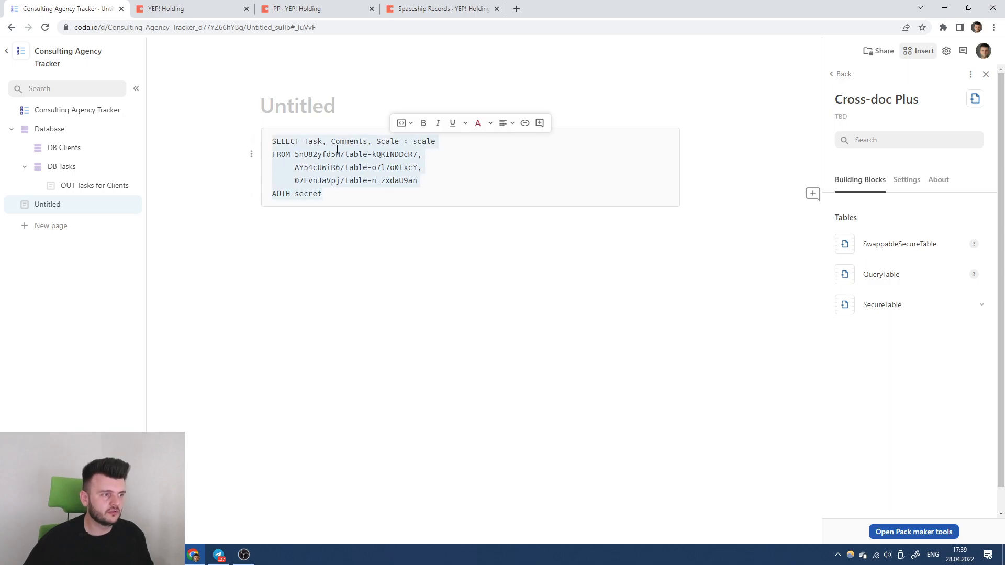
{"action": "left_click", "coordinate": [314, 157]}
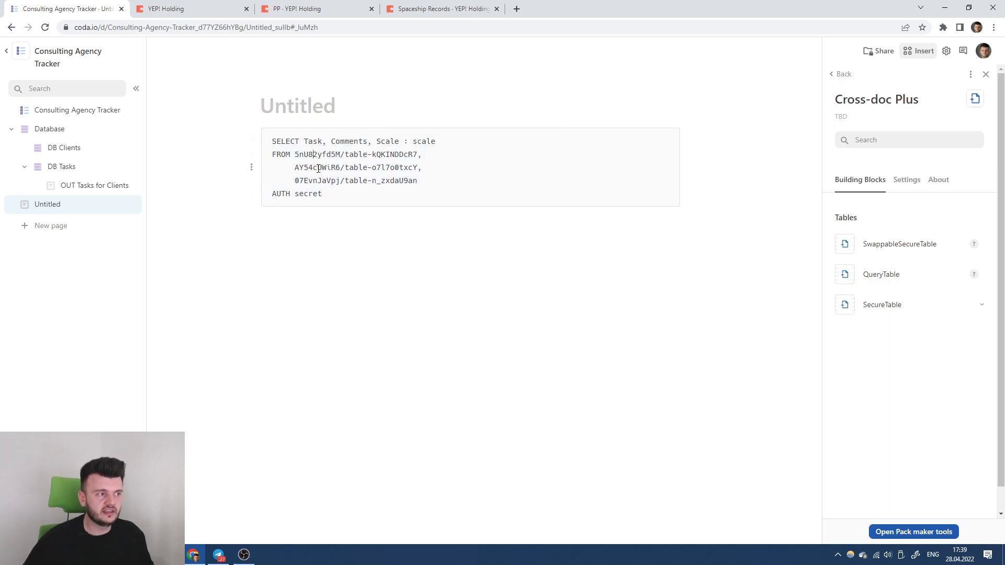
{"action": "left_click_drag", "start_coordinate": [341, 200], "coordinate": [244, 129]}
{"action": "left_click", "coordinate": [347, 198]}
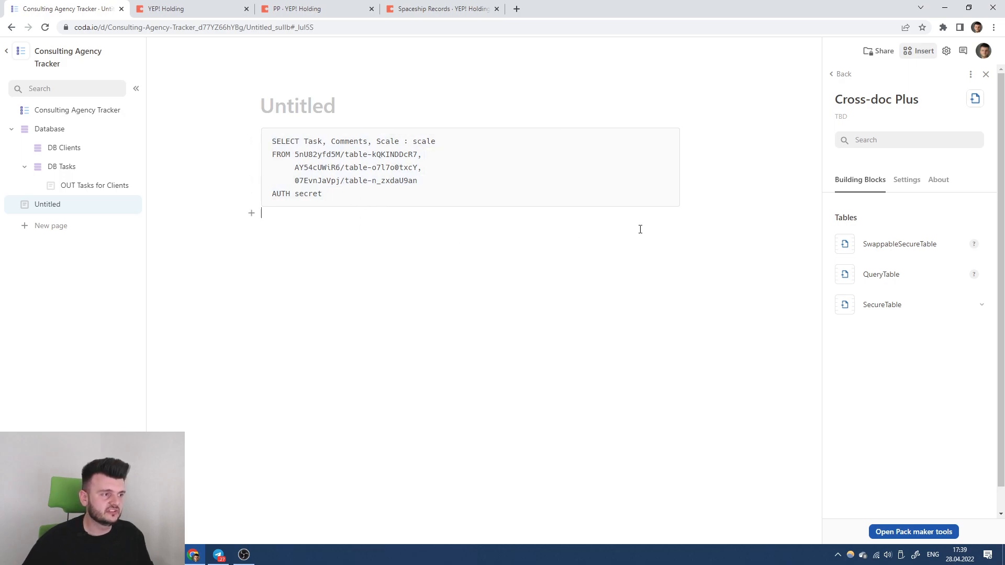
Add a Cross-doc Plus query table below the query, paste the SQL as its source, and retry the sync.
{"action": "left_click_drag", "start_coordinate": [893, 240], "coordinate": [500, 277]}
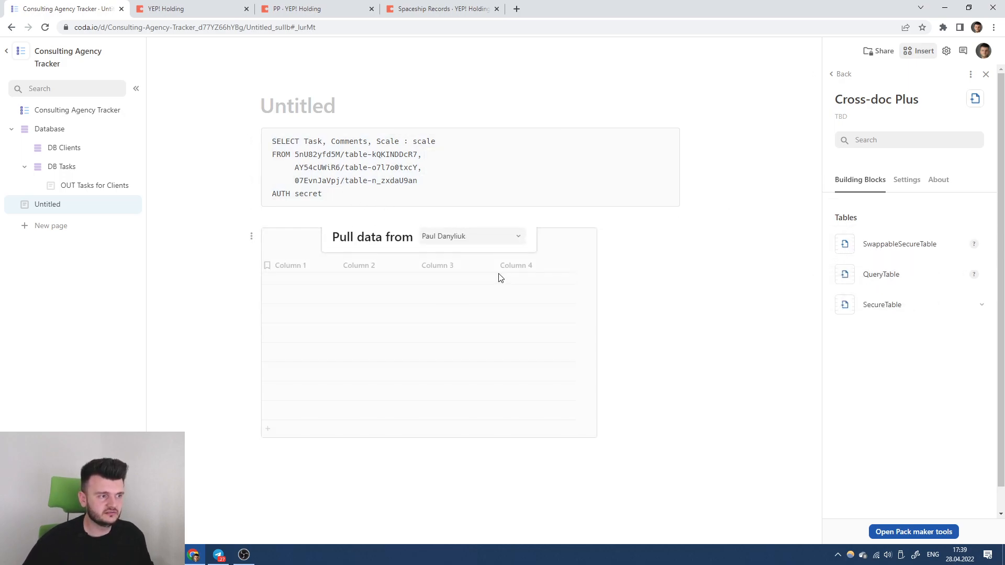
{"action": "left_click", "coordinate": [520, 247]}
{"action": "left_click_drag", "start_coordinate": [880, 272], "coordinate": [479, 287]}
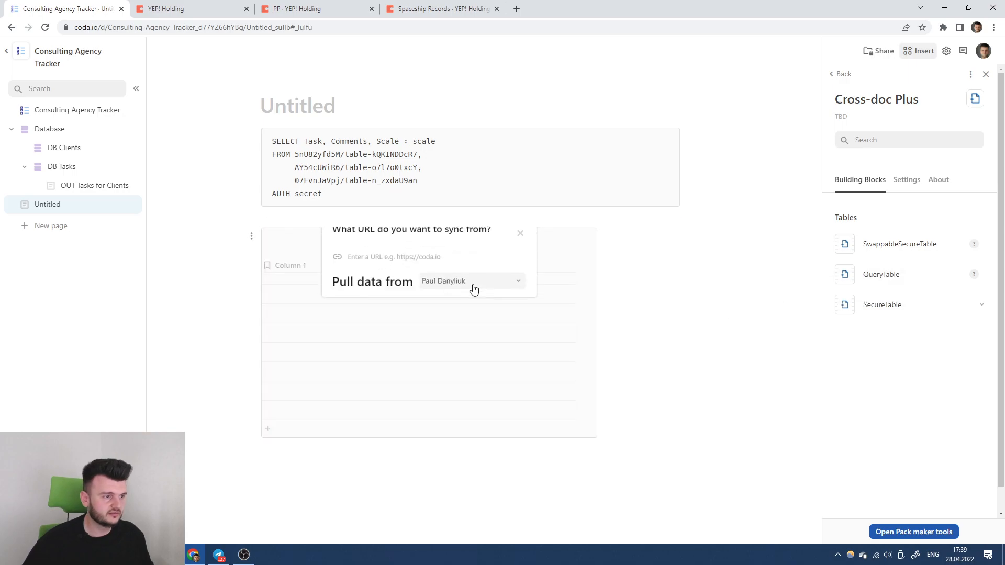
{"action": "key", "text": "ctrl+v"}
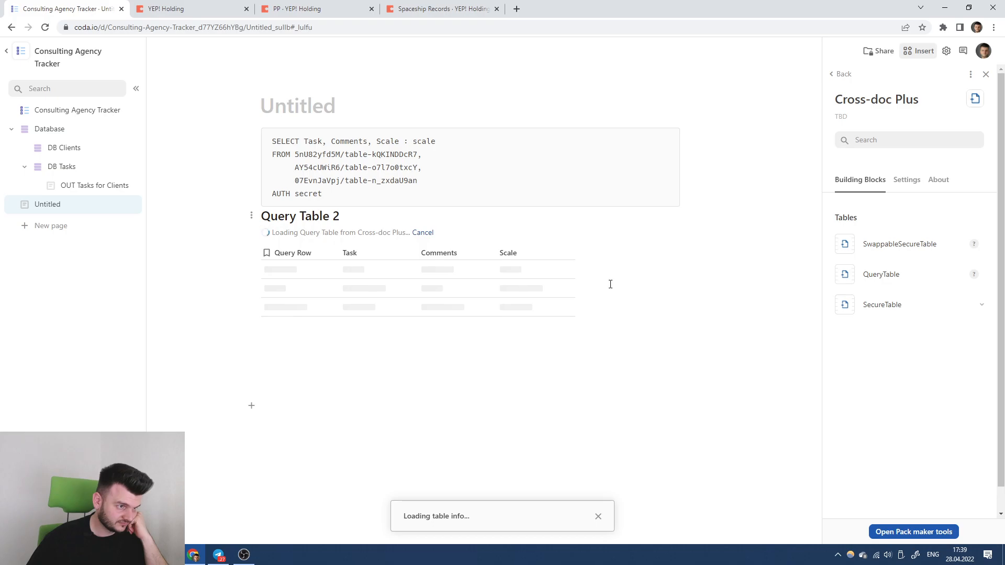
{"action": "left_click", "coordinate": [445, 334]}
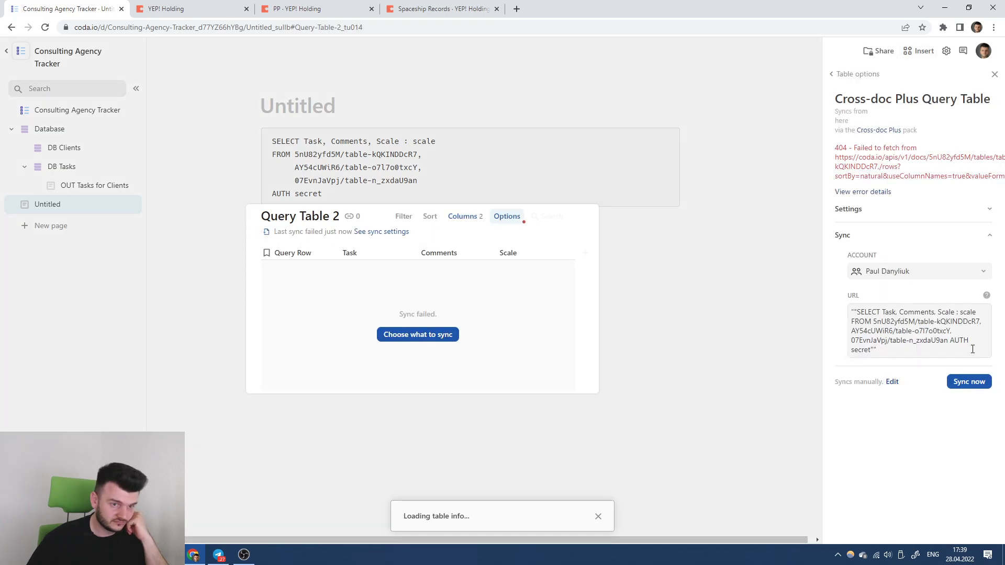
{"action": "left_click", "coordinate": [948, 386]}
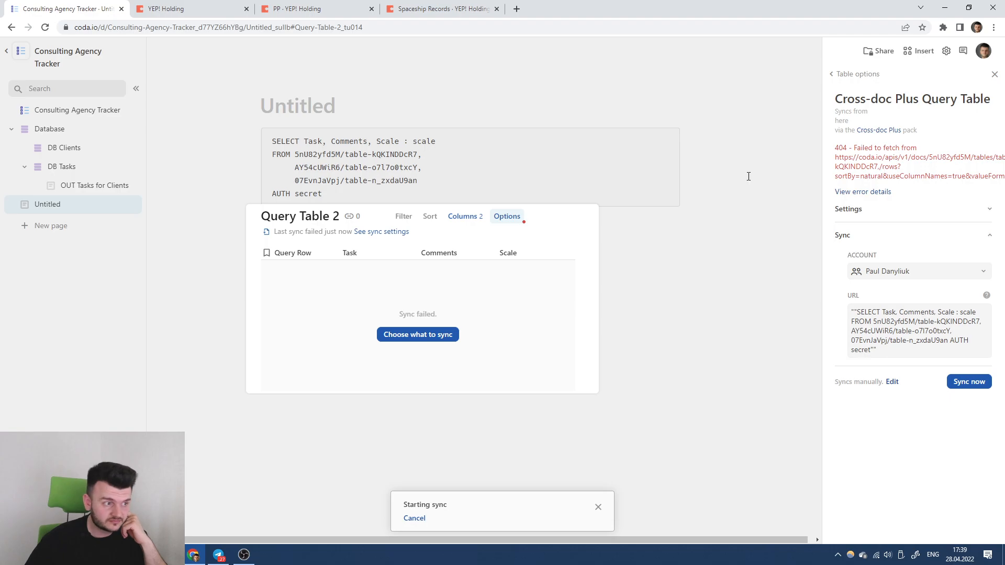
Add empty parentheses after the table names in the query's FROM lines.
{"action": "left_click", "coordinate": [446, 156]}
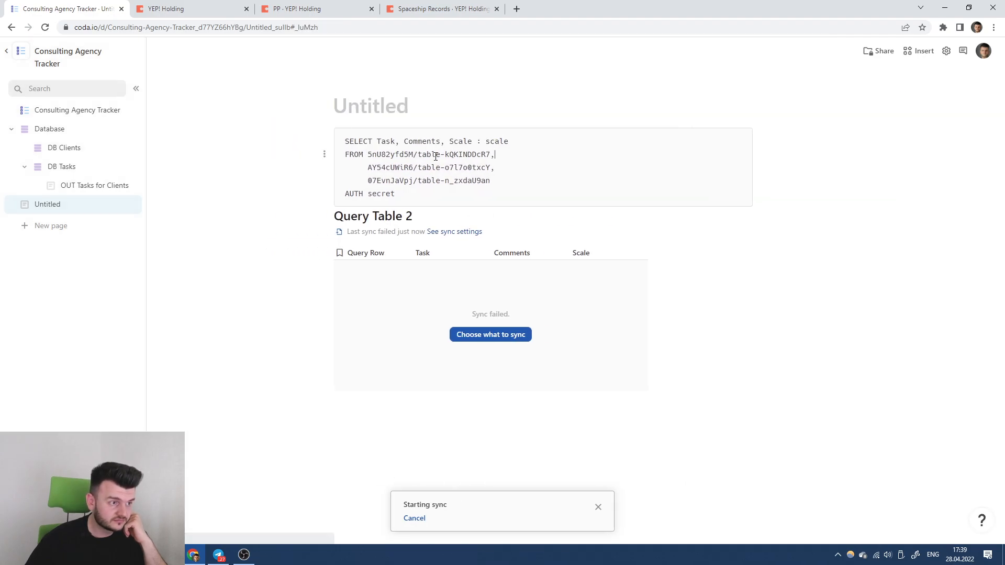
{"action": "left_click", "coordinate": [515, 174]}
{"action": "left_click", "coordinate": [524, 156]}
{"action": "left_click", "coordinate": [530, 140]}
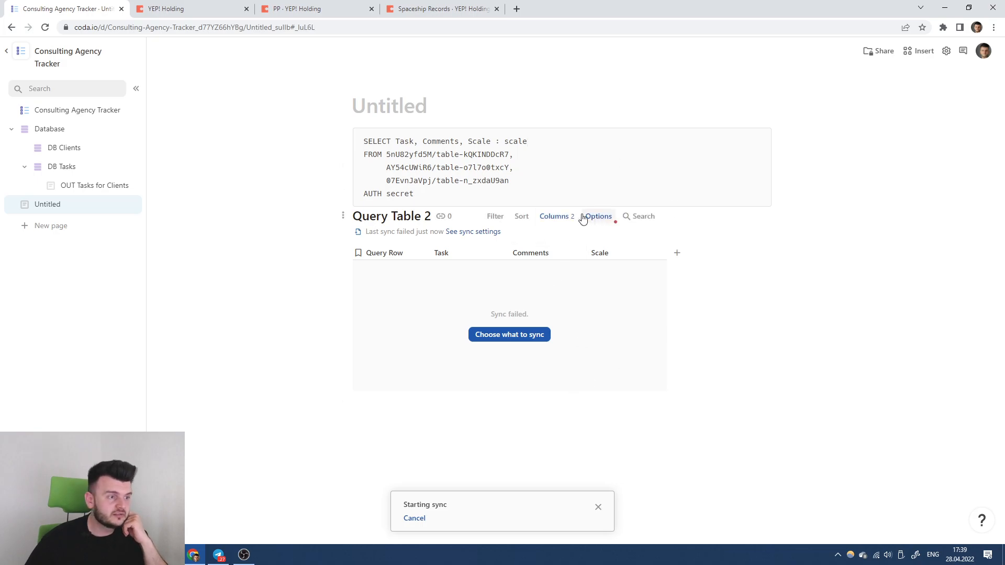
{"action": "left_click", "coordinate": [510, 155]}
{"action": "type", "text": "()"}
{"action": "left_click", "coordinate": [597, 161]}
{"action": "type", "text": "()"}
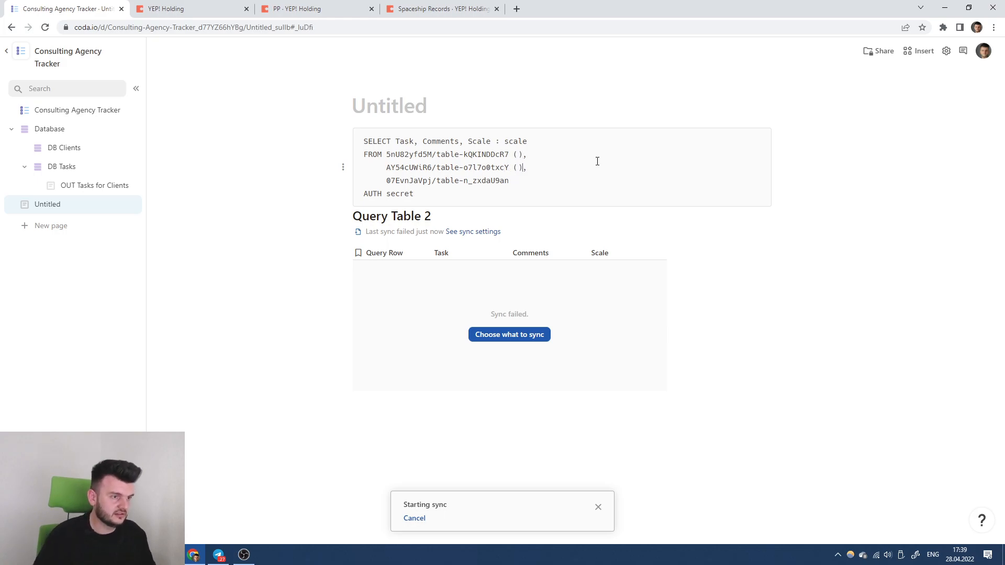
Remove the added parentheses again and reopen the query table's sync source for editing.
{"action": "left_click", "coordinate": [515, 155]}
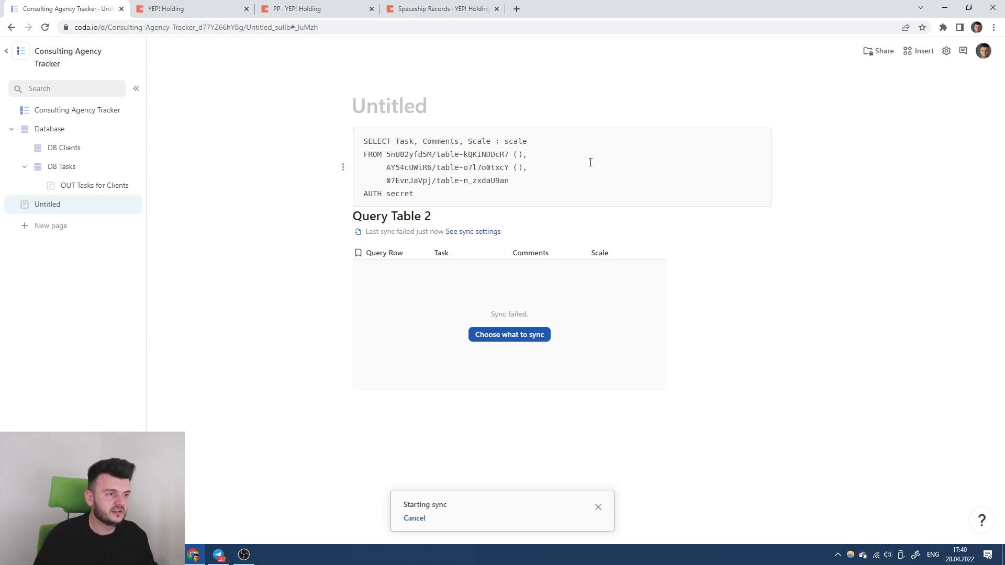
{"action": "type", "text": "T"}
{"action": "key", "text": "Delete"}
{"action": "key", "text": "Down"}
{"action": "key", "text": "Delete"}
{"action": "key", "text": "Delete"}
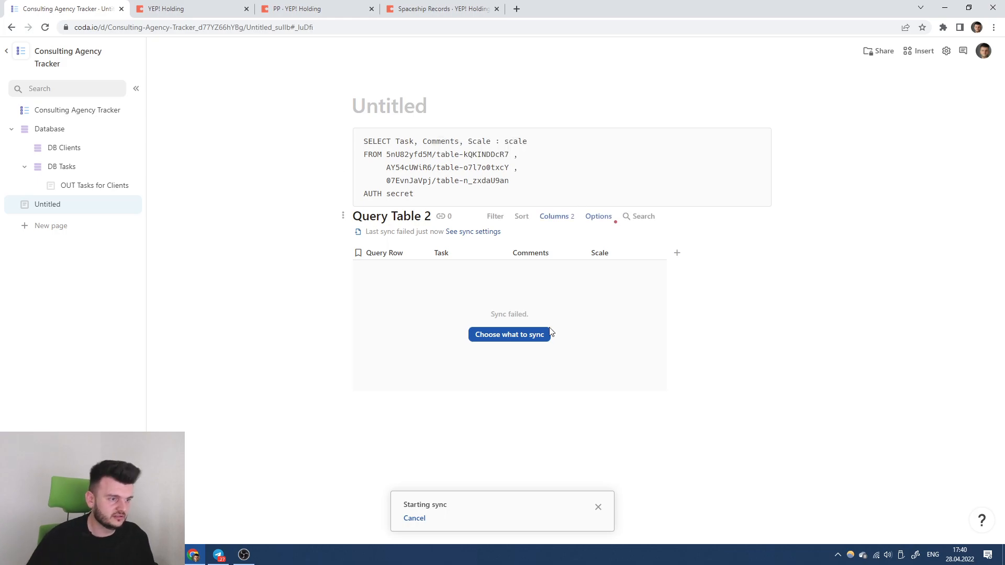
{"action": "left_click", "coordinate": [515, 335]}
{"action": "left_click", "coordinate": [921, 331]}
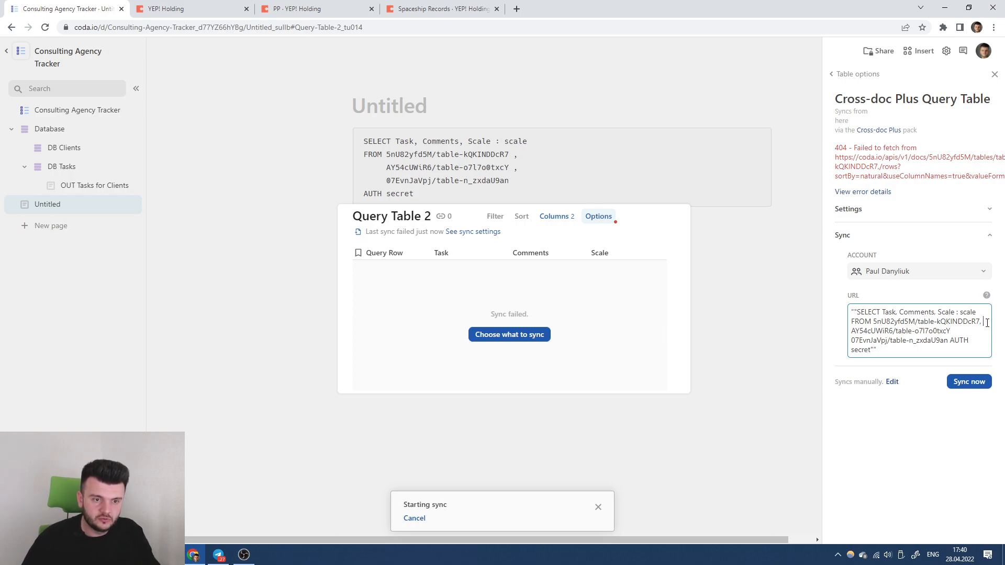
Re-sync Query Table 2 and delete the trailing comma after the first FROM table.
{"action": "left_click", "coordinate": [969, 382]}
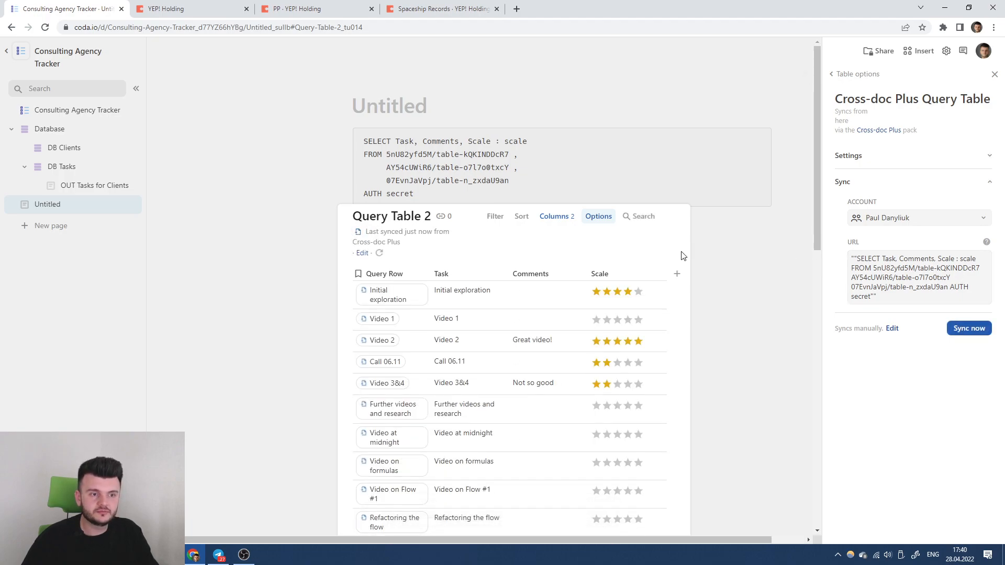
{"action": "left_click", "coordinate": [525, 155]}
{"action": "key", "text": "BackSpace"}
{"action": "key", "text": "BackSpace"}
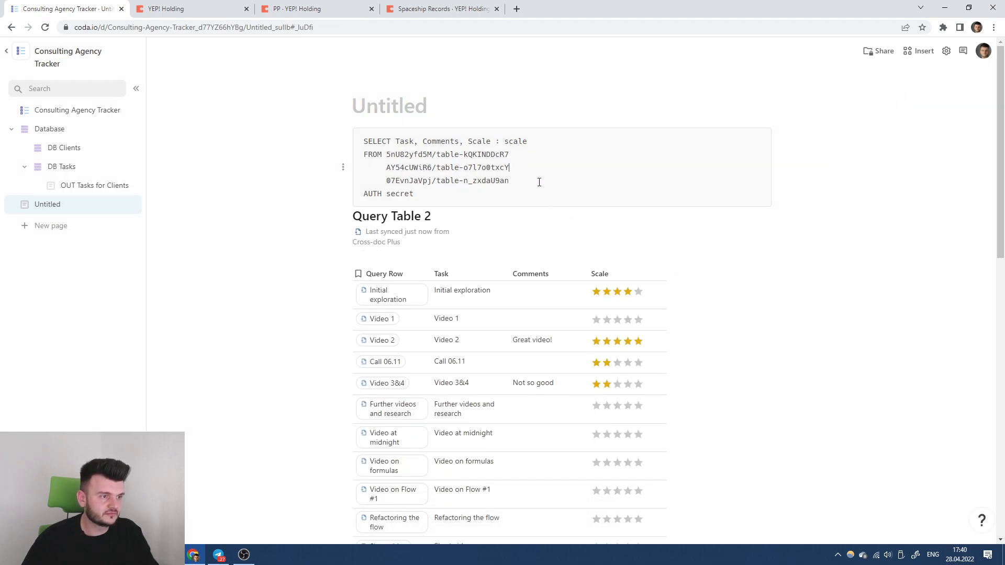
{"action": "scroll", "coordinate": [533, 178], "scroll_direction": "down", "scroll_amount": 1}
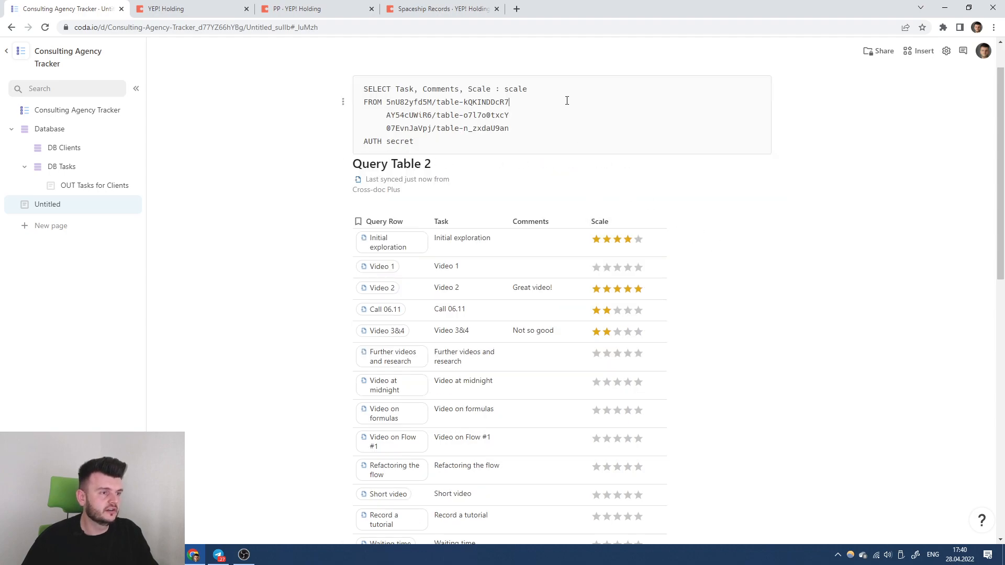
{"action": "type", "text": "()"}
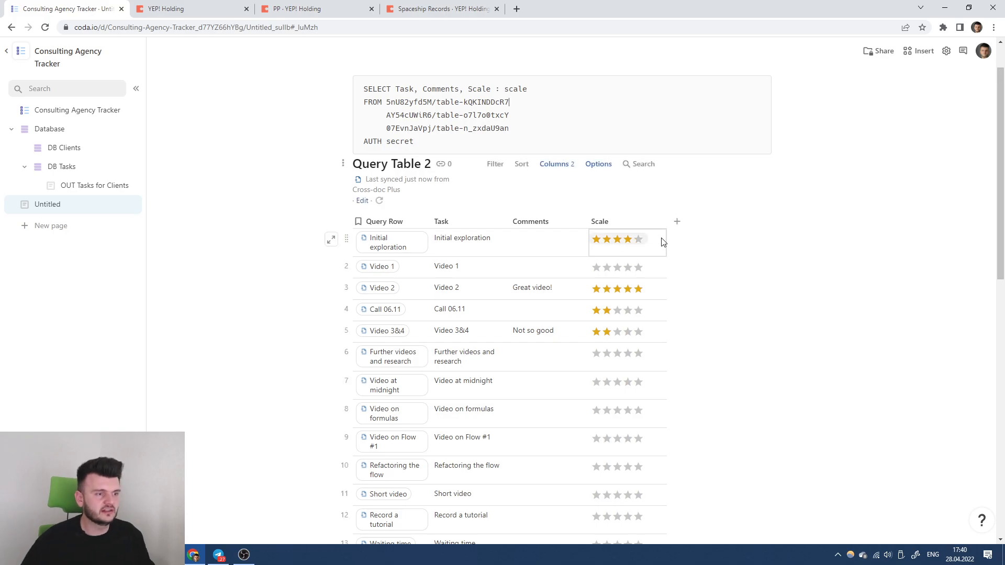
Widen the Query Row column and add a comma to extend the SELECT line.
{"action": "scroll", "coordinate": [565, 197], "scroll_direction": "down", "scroll_amount": 6}
{"action": "scroll", "coordinate": [556, 194], "scroll_direction": "down", "scroll_amount": 6}
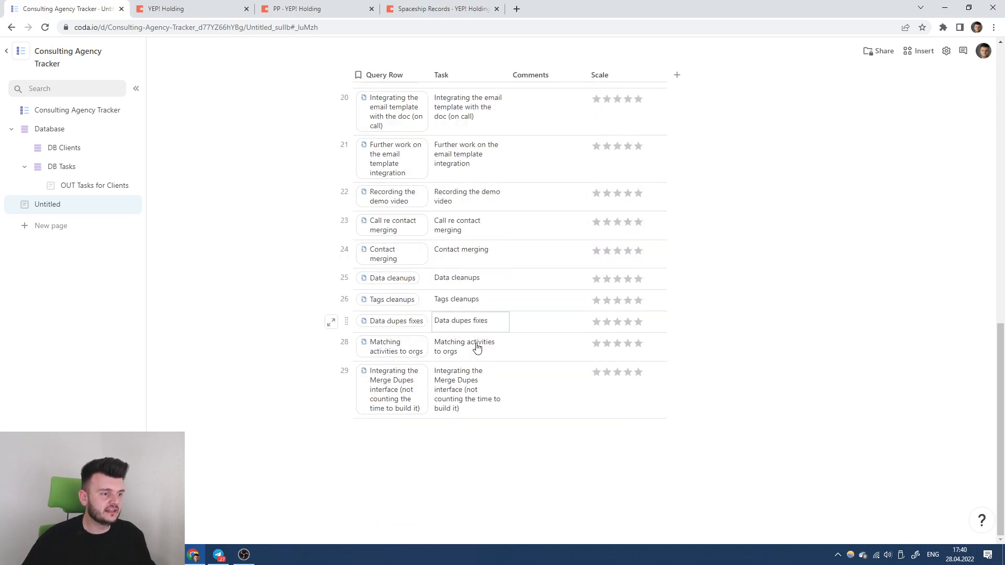
{"action": "scroll", "coordinate": [476, 340], "scroll_direction": "up", "scroll_amount": 11}
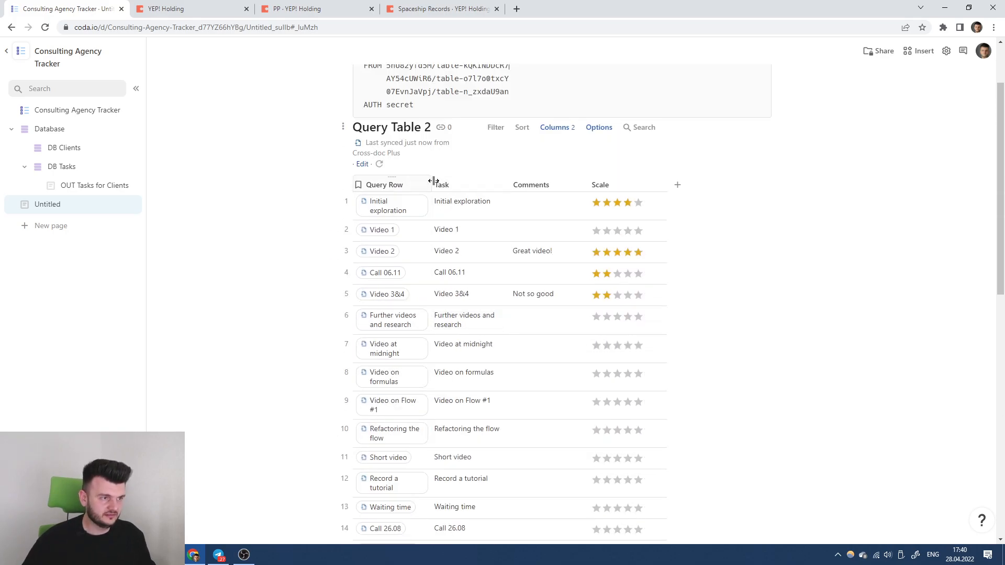
{"action": "left_click_drag", "start_coordinate": [431, 184], "coordinate": [477, 183]}
{"action": "scroll", "coordinate": [509, 189], "scroll_direction": "up", "scroll_amount": 2}
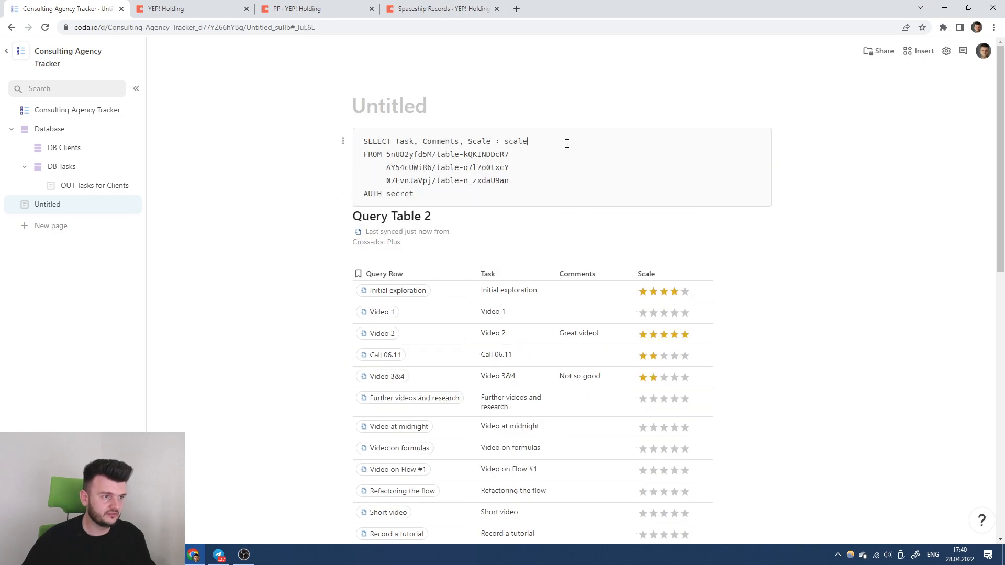
{"action": "type", "text": ", Origin ID"}
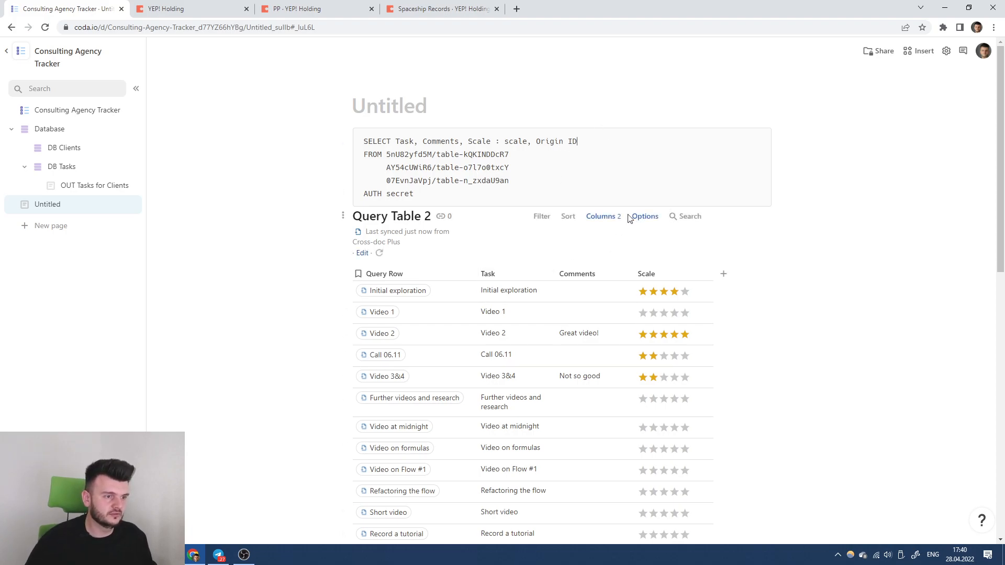
Append ', Origin ID' to the query's SELECT list and sync Query Table 2 again.
{"action": "left_click", "coordinate": [645, 216]}
{"action": "left_click", "coordinate": [915, 183]}
{"action": "left_click", "coordinate": [930, 268]}
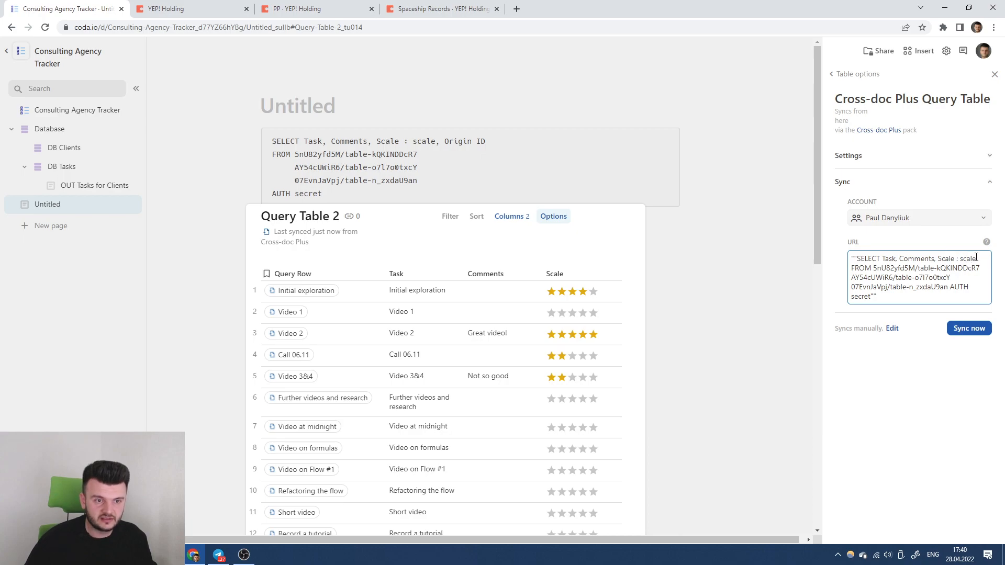
{"action": "type", "text": ", Origin ID"}
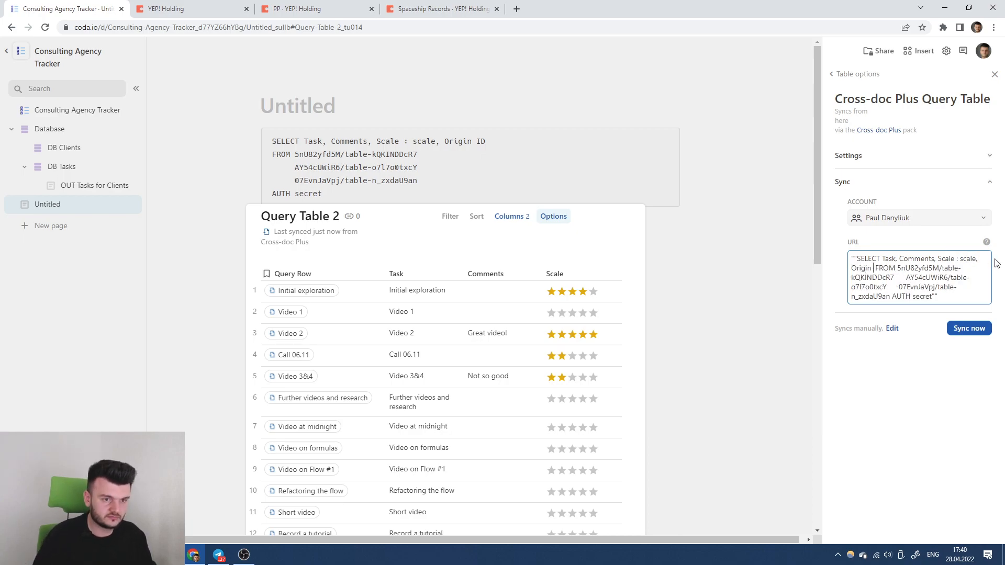
{"action": "left_click", "coordinate": [968, 328]}
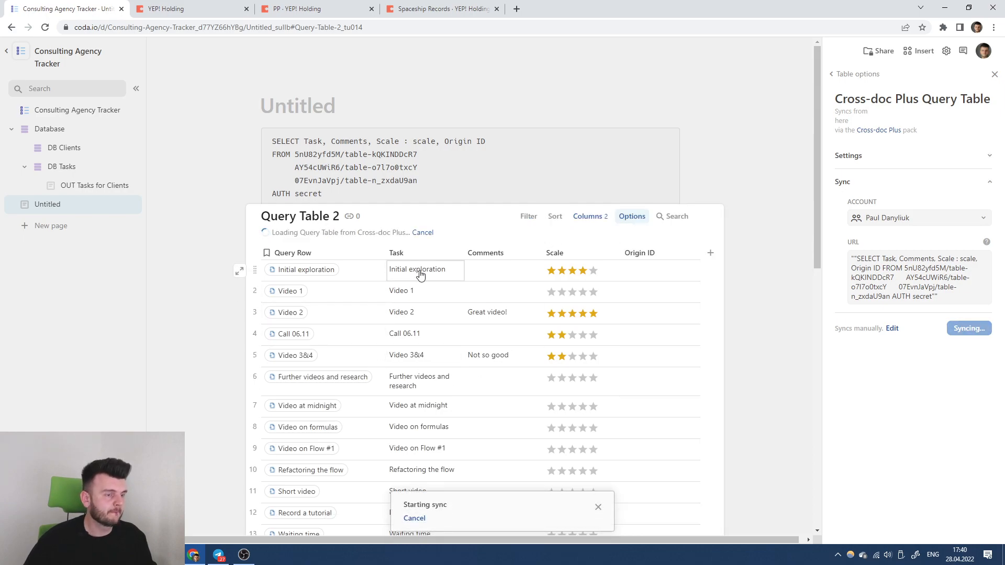
Scroll through Query Table 2 to check the filled Origin ID column.
{"action": "scroll", "coordinate": [520, 233], "scroll_direction": "down", "scroll_amount": 1}
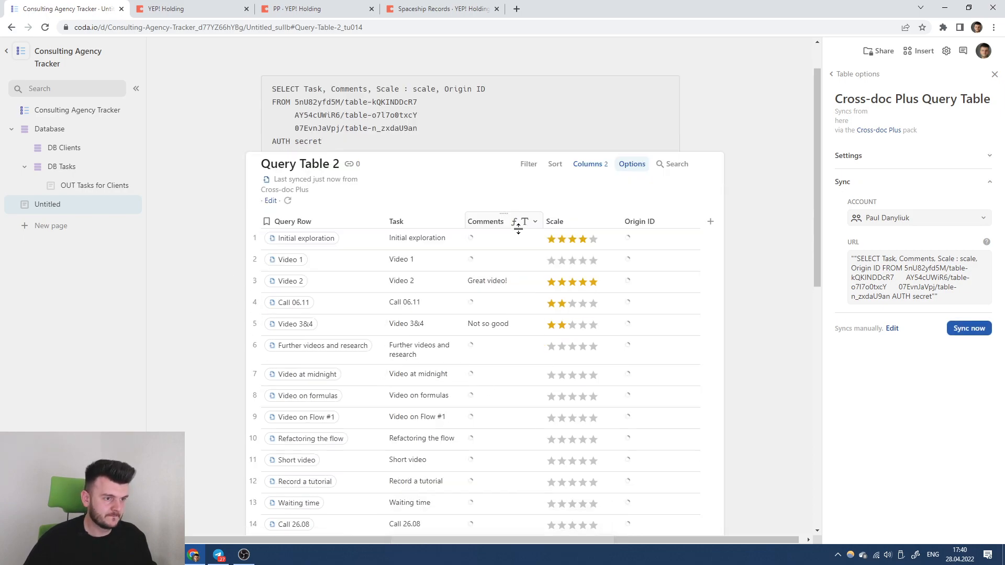
{"action": "scroll", "coordinate": [514, 229], "scroll_direction": "down", "scroll_amount": 10}
{"action": "scroll", "coordinate": [514, 229], "scroll_direction": "up", "scroll_amount": 5}
{"action": "scroll", "coordinate": [521, 230], "scroll_direction": "up", "scroll_amount": 5}
{"action": "scroll", "coordinate": [602, 230], "scroll_direction": "down", "scroll_amount": 8}
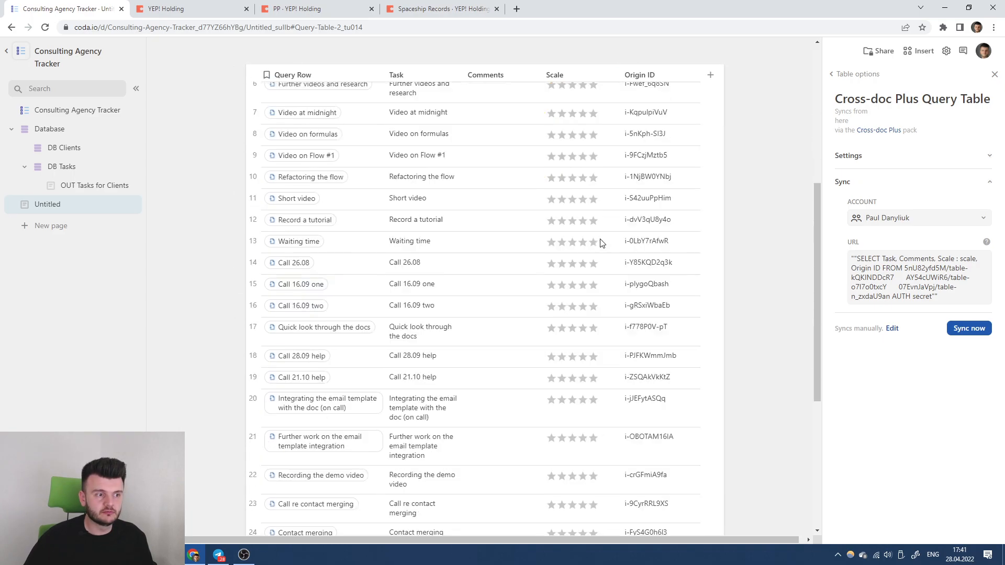
{"action": "scroll", "coordinate": [601, 242], "scroll_direction": "down", "scroll_amount": 2}
{"action": "scroll", "coordinate": [601, 242], "scroll_direction": "up", "scroll_amount": 15}
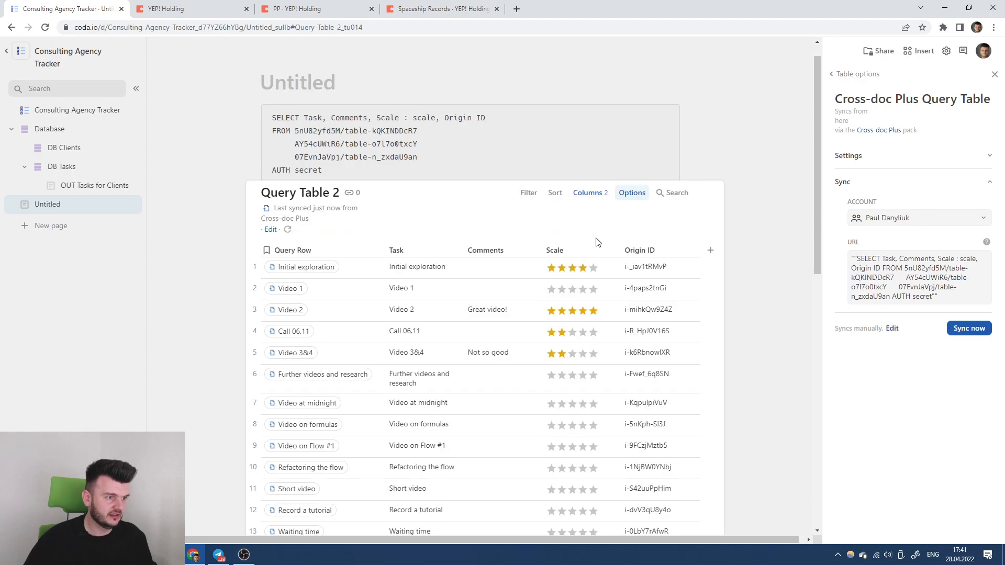
{"action": "scroll", "coordinate": [511, 293], "scroll_direction": "down", "scroll_amount": 3}
Look through the PP, Spaceship Records and YEP! Holding client doc tabs.
{"action": "left_click", "coordinate": [295, 8]}
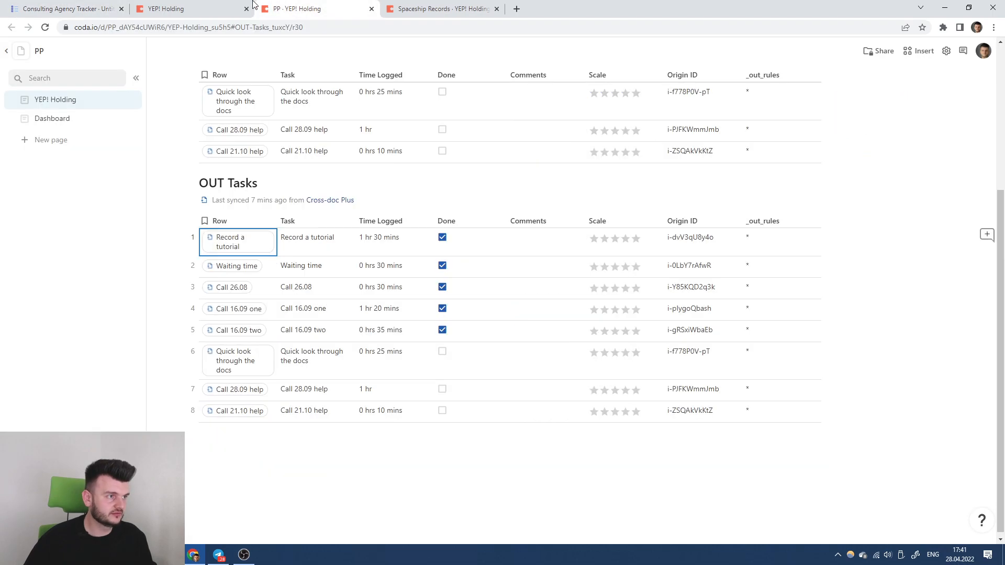
{"action": "scroll", "coordinate": [448, 161], "scroll_direction": "up", "scroll_amount": 5}
{"action": "left_click", "coordinate": [418, 9]}
{"action": "scroll", "coordinate": [466, 168], "scroll_direction": "up", "scroll_amount": 8}
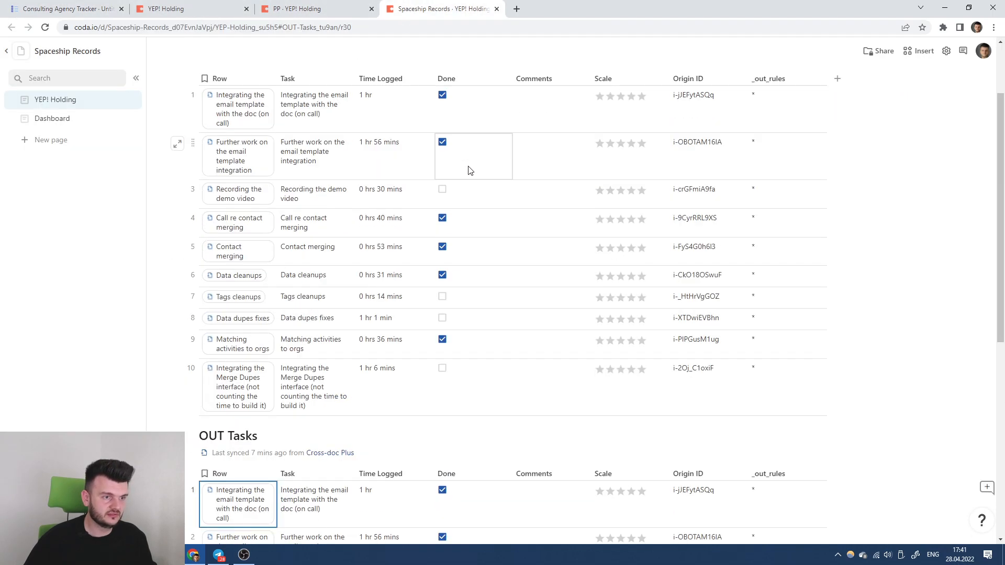
{"action": "left_click", "coordinate": [166, 9]}
{"action": "scroll", "coordinate": [543, 240], "scroll_direction": "up", "scroll_amount": 2}
{"action": "scroll", "coordinate": [516, 262], "scroll_direction": "down", "scroll_amount": 3}
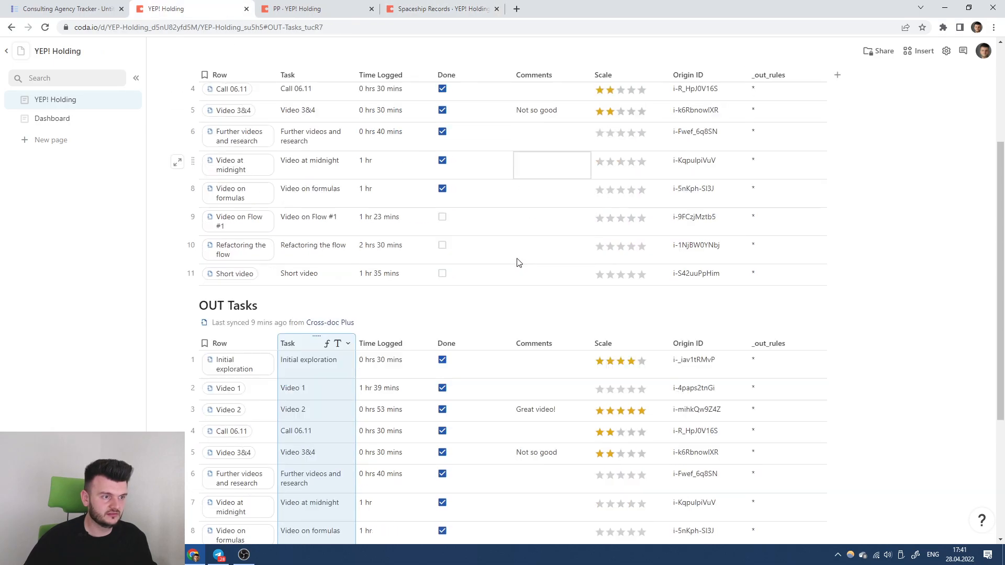
In PP's IN Tasks, rate row 2 five stars, row 4 two stars, and row 5.
{"action": "left_click", "coordinate": [308, 4]}
{"action": "left_click", "coordinate": [636, 222]}
{"action": "left_click", "coordinate": [604, 264]}
{"action": "left_click", "coordinate": [624, 286]}
Rate Spaceship Records' row 3 three stars, Data cleanups five, Tags cleanups three, then return to the master doc.
{"action": "left_click", "coordinate": [418, 8]}
{"action": "left_click", "coordinate": [621, 244]}
{"action": "left_click", "coordinate": [641, 328]}
{"action": "left_click", "coordinate": [620, 350]}
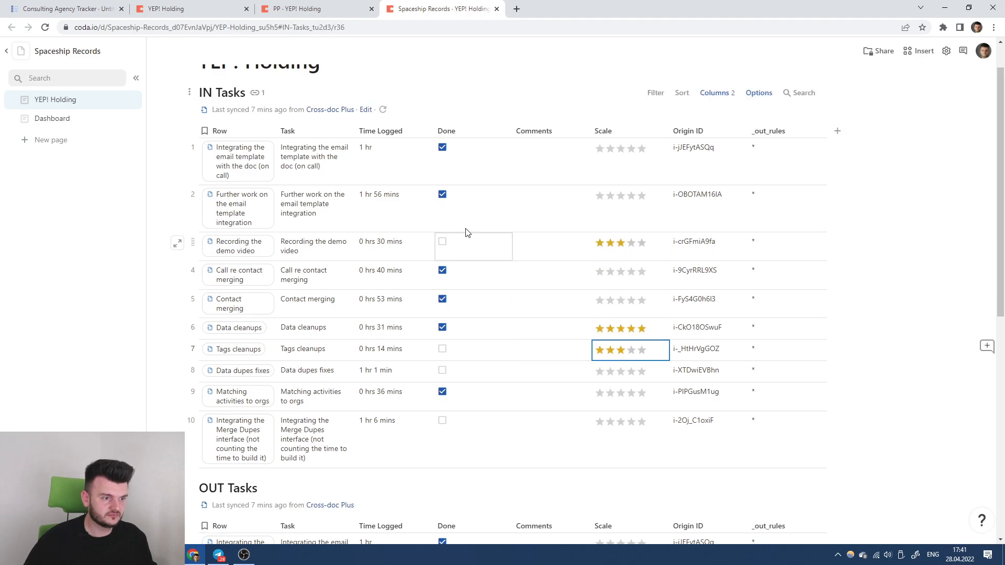
{"action": "left_click", "coordinate": [166, 9]}
{"action": "left_click", "coordinate": [68, 9]}
{"action": "scroll", "coordinate": [567, 225], "scroll_direction": "up", "scroll_amount": 3}
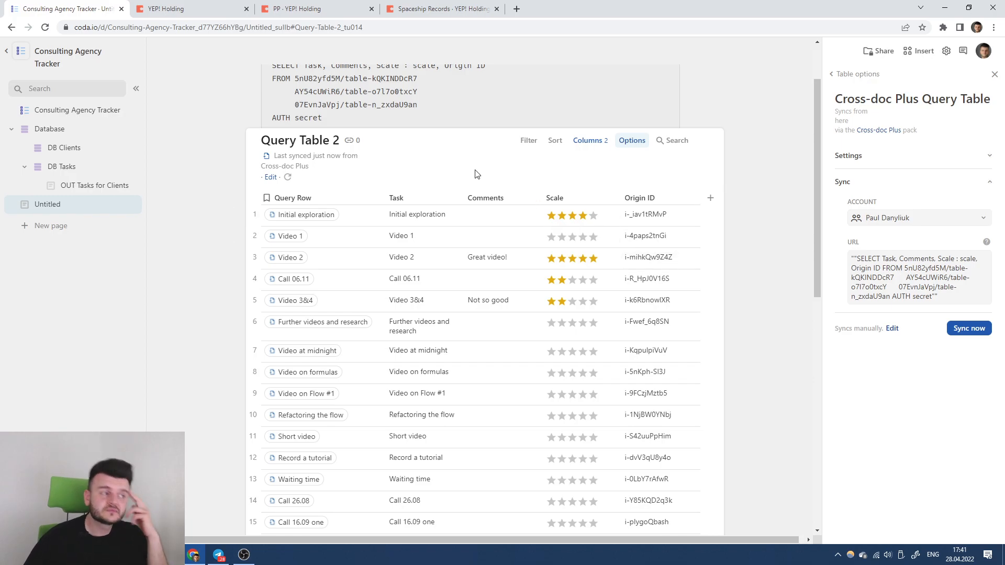
Re-sync Query Table 2 and check the YEP! Holding, PP and Spaceship Records client docs.
{"action": "left_click", "coordinate": [285, 179]}
{"action": "scroll", "coordinate": [759, 220], "scroll_direction": "down", "scroll_amount": 5}
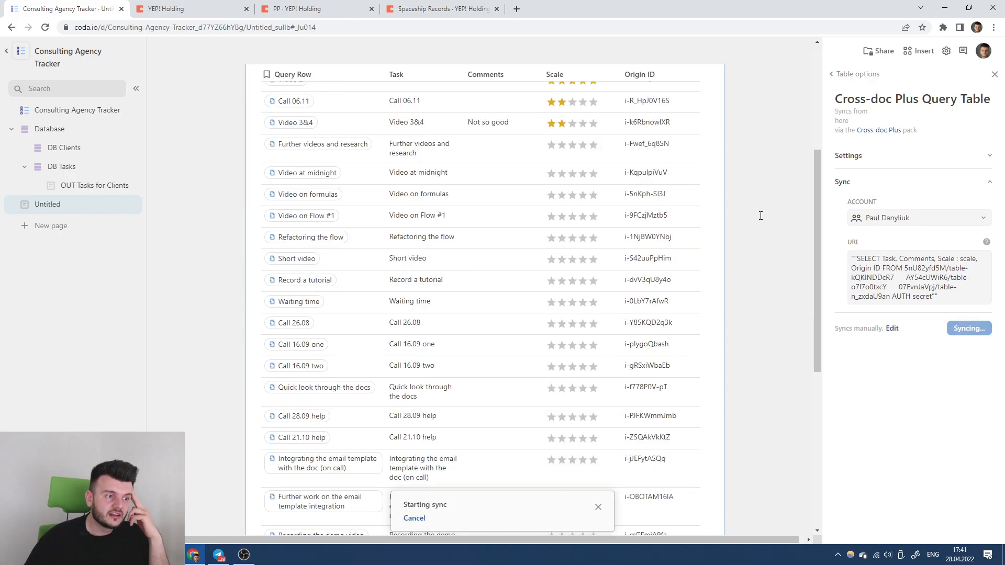
{"action": "scroll", "coordinate": [446, 111], "scroll_direction": "up", "scroll_amount": 10}
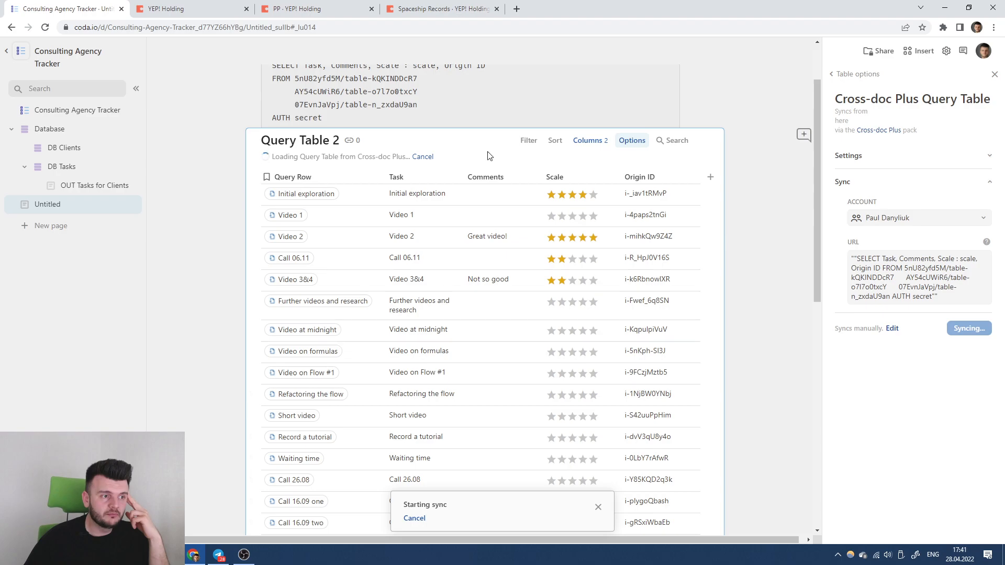
{"action": "left_click", "coordinate": [220, 9]}
{"action": "left_click", "coordinate": [320, 8]}
{"action": "left_click", "coordinate": [401, 9]}
{"action": "left_click", "coordinate": [89, 7]}
{"action": "scroll", "coordinate": [523, 246], "scroll_direction": "down", "scroll_amount": 5}
{"action": "scroll", "coordinate": [578, 255], "scroll_direction": "up", "scroll_amount": 5}
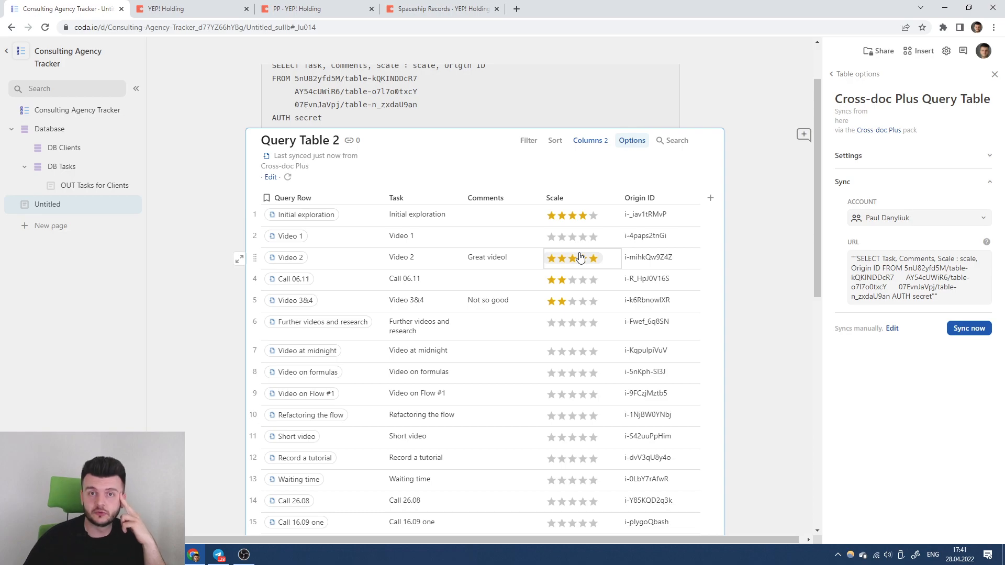
{"action": "scroll", "coordinate": [579, 251], "scroll_direction": "up", "scroll_amount": 2}
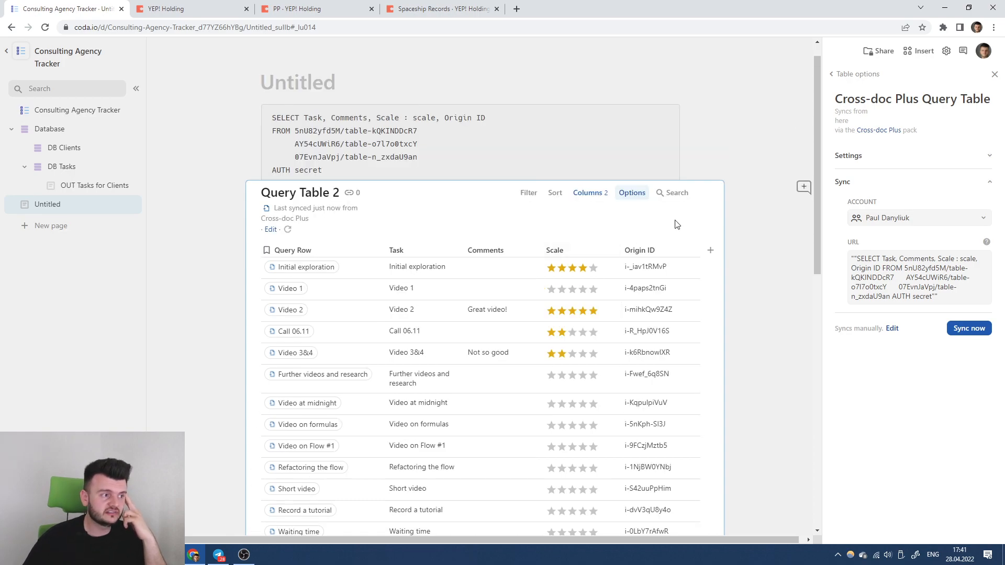
Select the whole sync query text, then close the Table options panel.
{"action": "left_click_drag", "start_coordinate": [939, 297], "coordinate": [824, 240]}
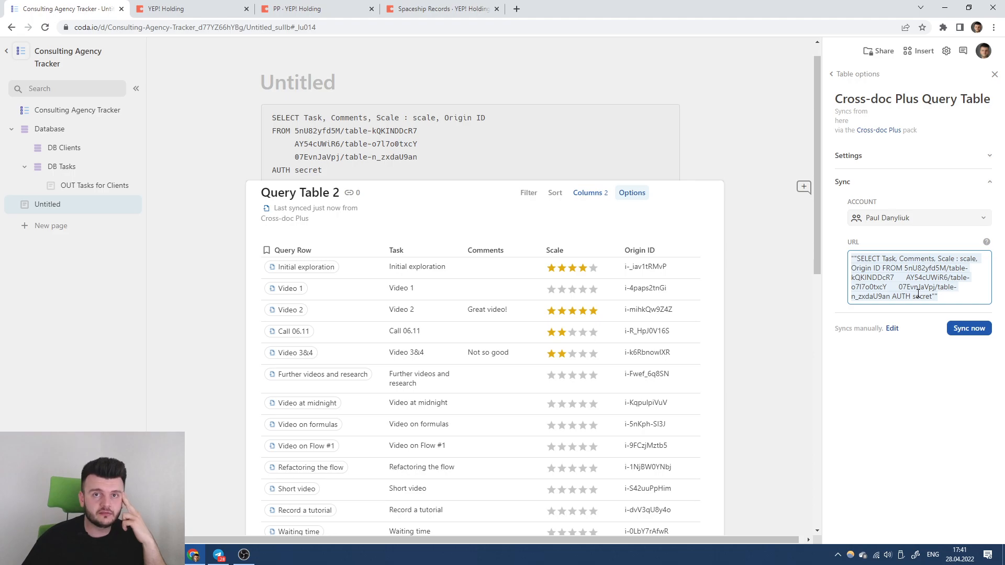
{"action": "scroll", "coordinate": [398, 298], "scroll_direction": "down", "scroll_amount": 7}
{"action": "scroll", "coordinate": [403, 298], "scroll_direction": "up", "scroll_amount": 6}
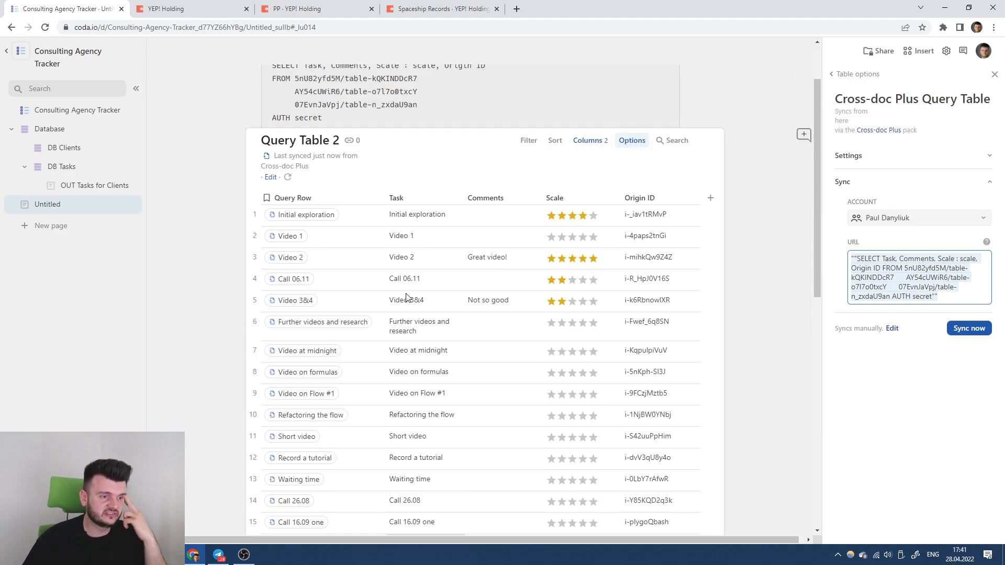
{"action": "scroll", "coordinate": [442, 247], "scroll_direction": "up", "scroll_amount": 2}
{"action": "left_click", "coordinate": [441, 197]}
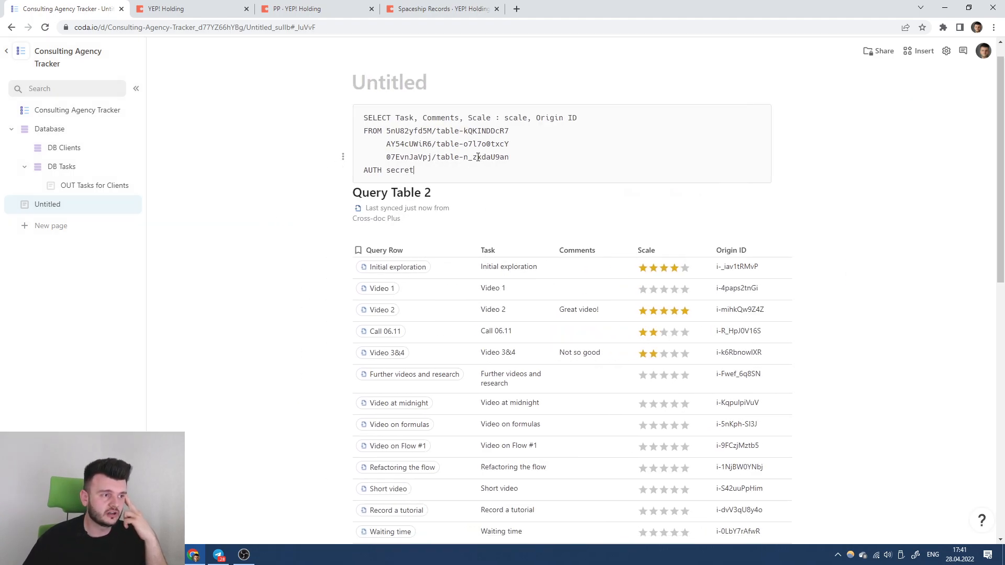
Review the query text, selecting Task, Comments, Scale and Origin in the SELECT line.
{"action": "left_click_drag", "start_coordinate": [396, 117], "coordinate": [470, 117]}
{"action": "left_click", "coordinate": [403, 117]}
{"action": "left_click", "coordinate": [472, 117]}
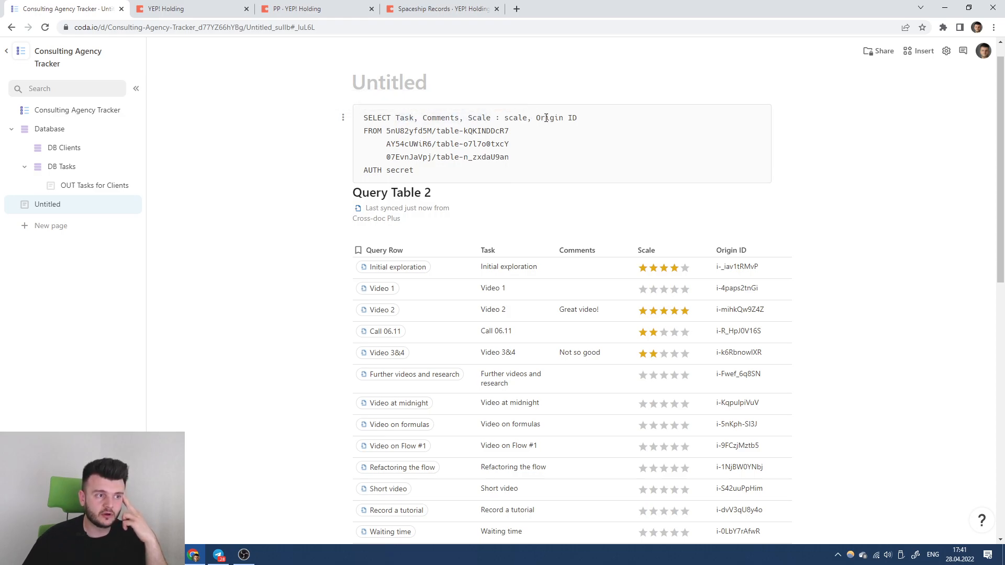
{"action": "left_click", "coordinate": [422, 131]}
{"action": "left_click", "coordinate": [429, 145]}
{"action": "left_click", "coordinate": [433, 157]}
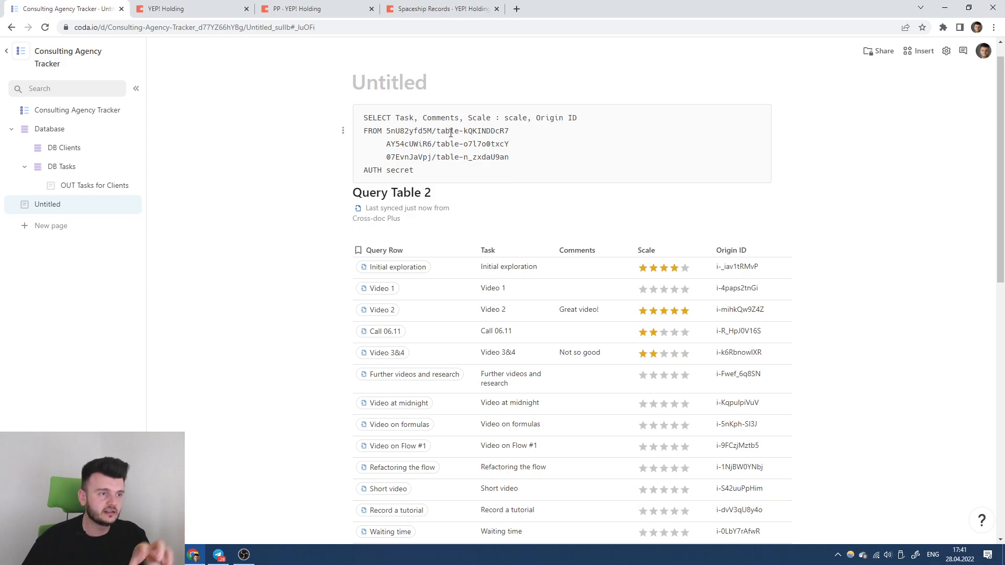
{"action": "double_click", "coordinate": [399, 117]}
{"action": "double_click", "coordinate": [437, 117]}
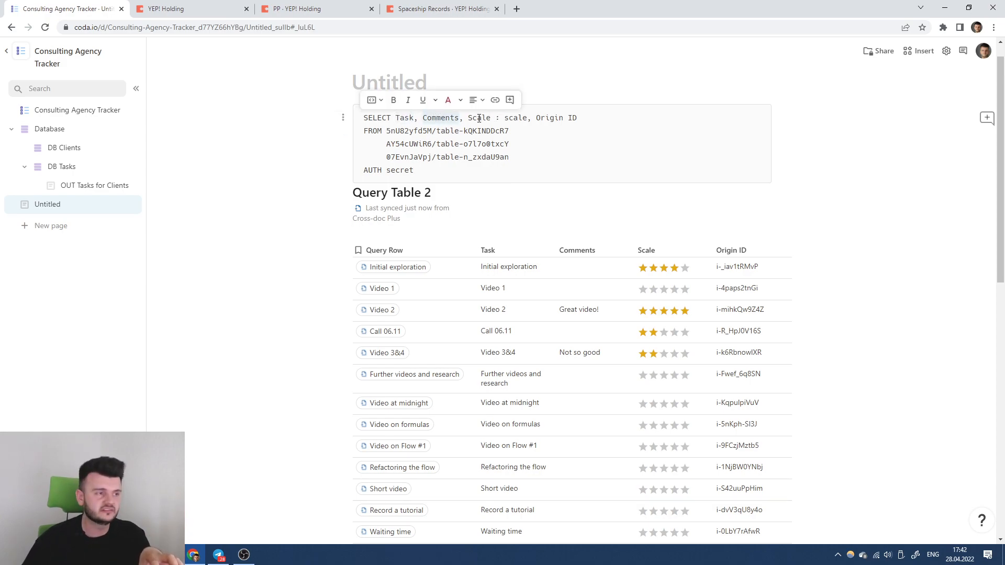
{"action": "double_click", "coordinate": [477, 117]}
{"action": "double_click", "coordinate": [539, 118]}
{"action": "left_click", "coordinate": [613, 118]}
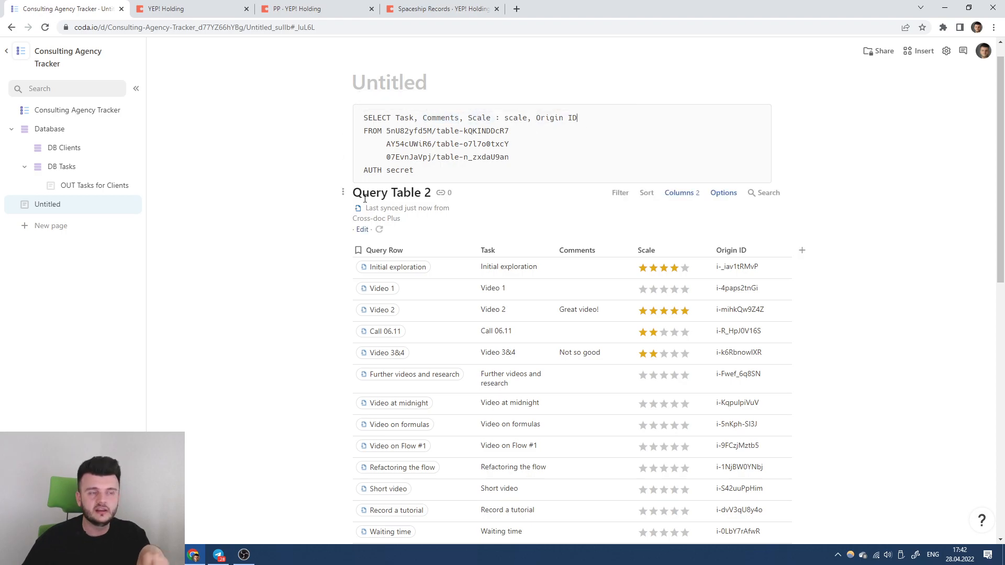
{"action": "scroll", "coordinate": [540, 162], "scroll_direction": "down", "scroll_amount": 2}
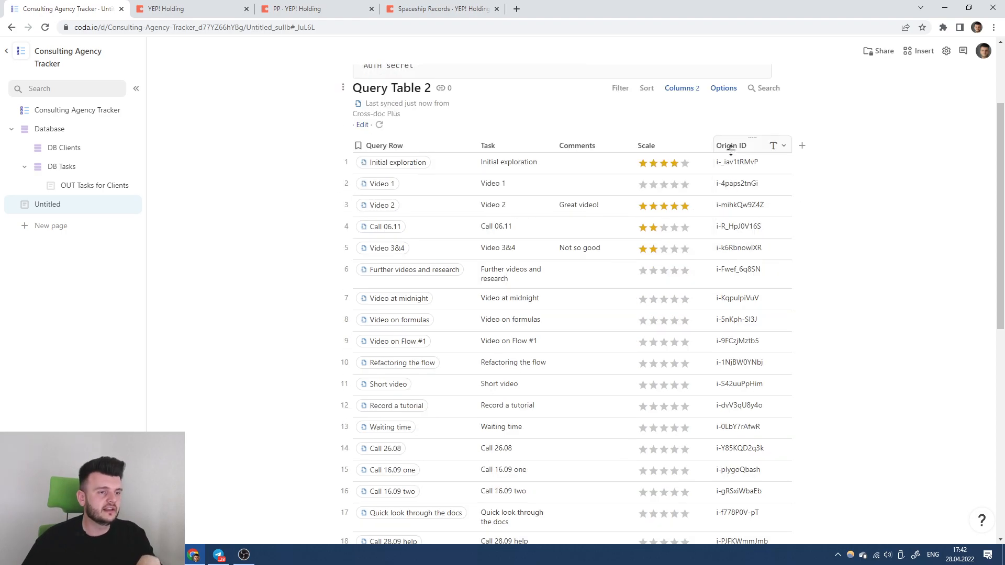
Add a new formula column after Done in the DB Tasks table.
{"action": "left_click", "coordinate": [63, 167]}
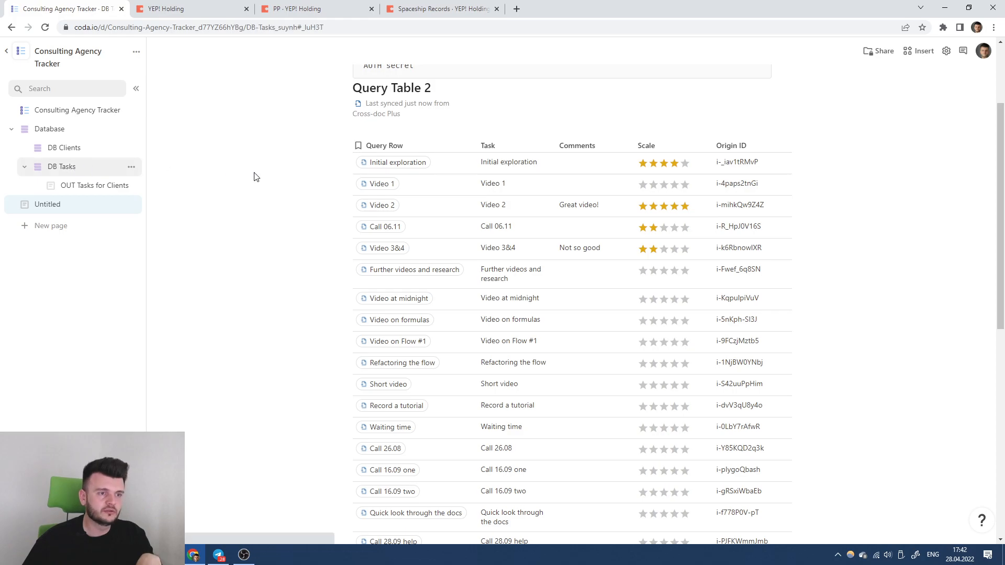
{"action": "left_click", "coordinate": [629, 215]}
{"action": "left_click", "coordinate": [647, 214]}
{"action": "left_click", "coordinate": [692, 232]}
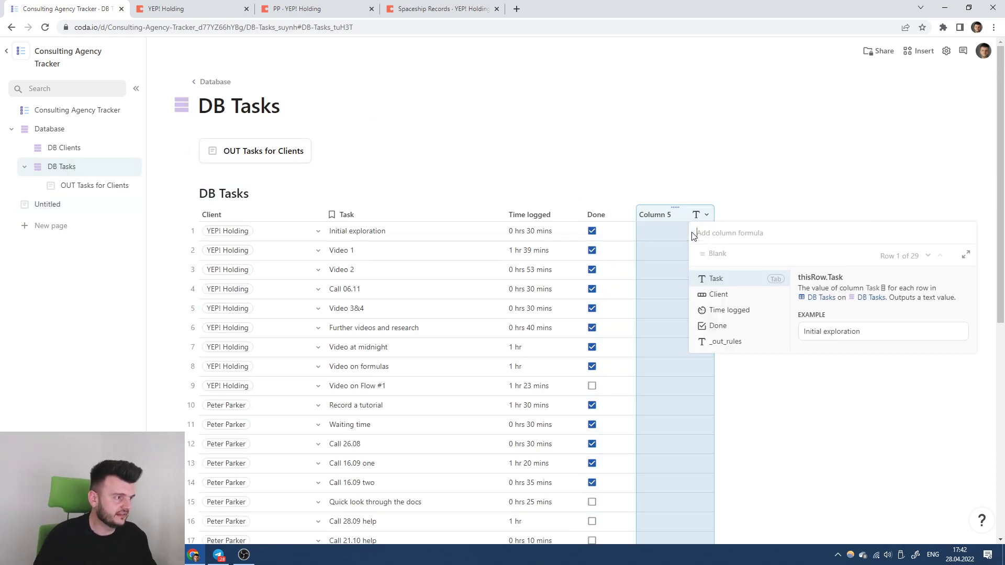
Start the formula Query Table 2.Filter(Origin ID = Split(thisRow + "", " in the new column.
{"action": "type", "text": "In"}
{"action": "key", "text": "BackSpace"}
{"action": "key", "text": "BackSpace"}
{"action": "key", "text": "BackSpace"}
{"action": "type", "text": "Q"}
{"action": "key", "text": "Tab"}
{"action": "type", "text": ".Filter(Orid"}
{"action": "key", "text": "Tab"}
{"action": "type", "text": "= thisRow.Task)"}
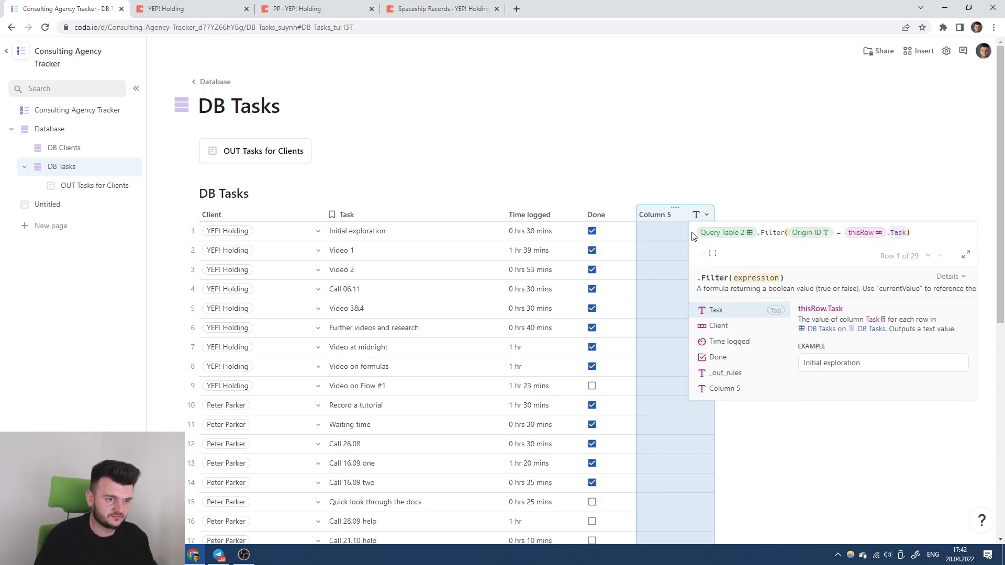
{"action": "key", "text": "BackSpace"}
{"action": "type", "text": "+ \"\""}
{"action": "key", "text": "Left"}
{"action": "key", "text": "Left"}
{"action": "key", "text": "Left"}
{"action": "key", "text": "Left"}
{"action": "key", "text": "Left"}
{"action": "key", "text": "Left"}
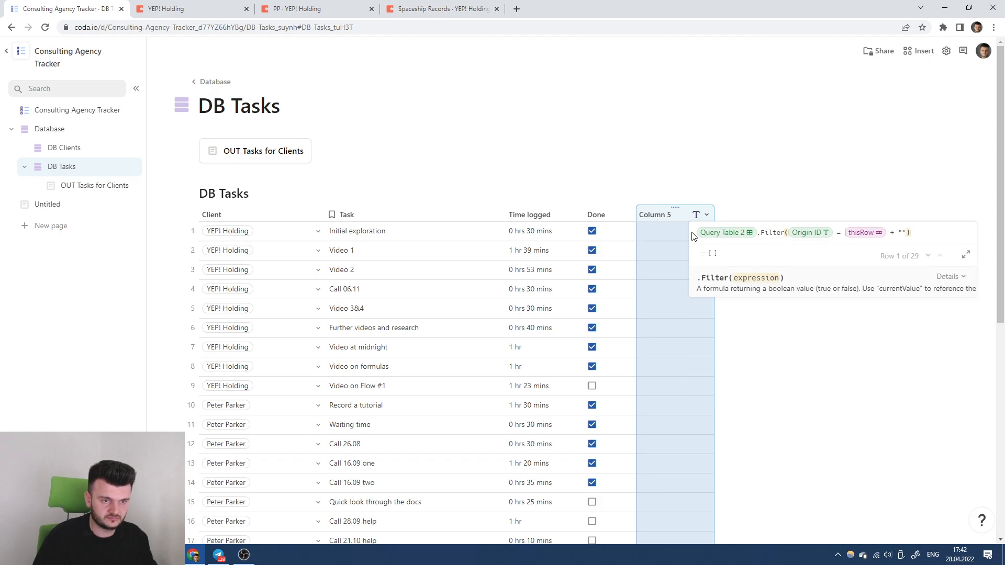
{"action": "type", "text": "Split("}
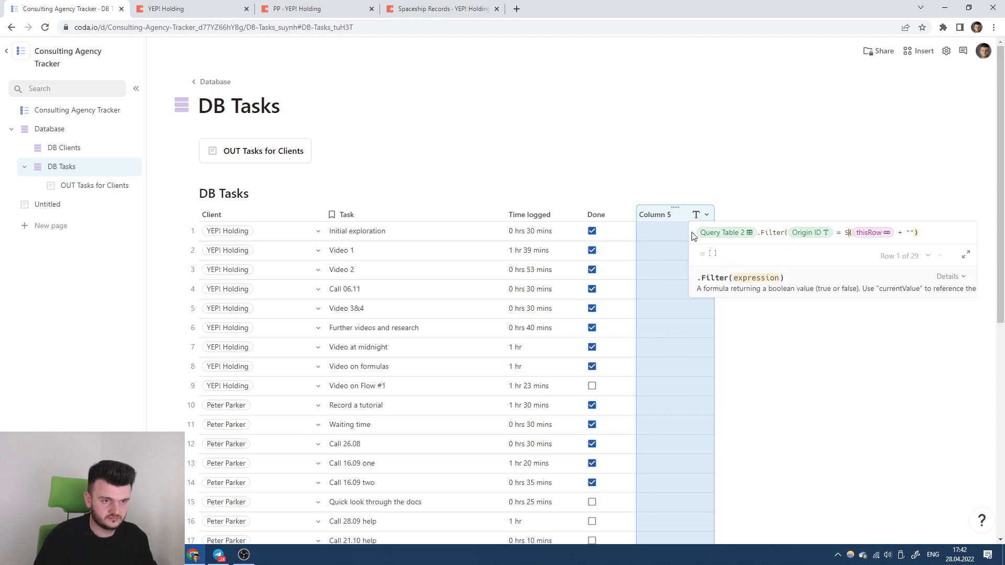
{"action": "key", "text": "Right"}
{"action": "key", "text": "Right"}
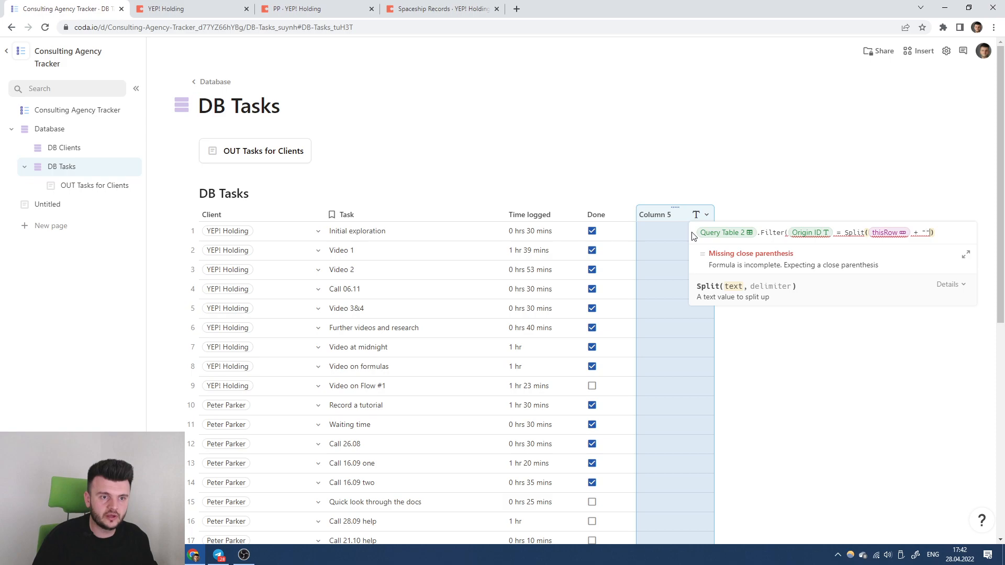
{"action": "type", "text": ")"}
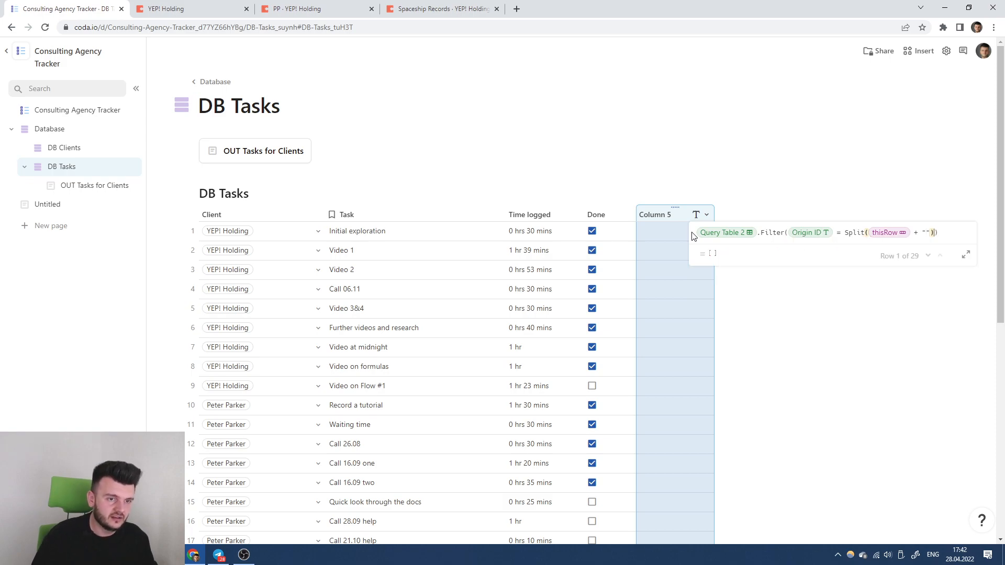